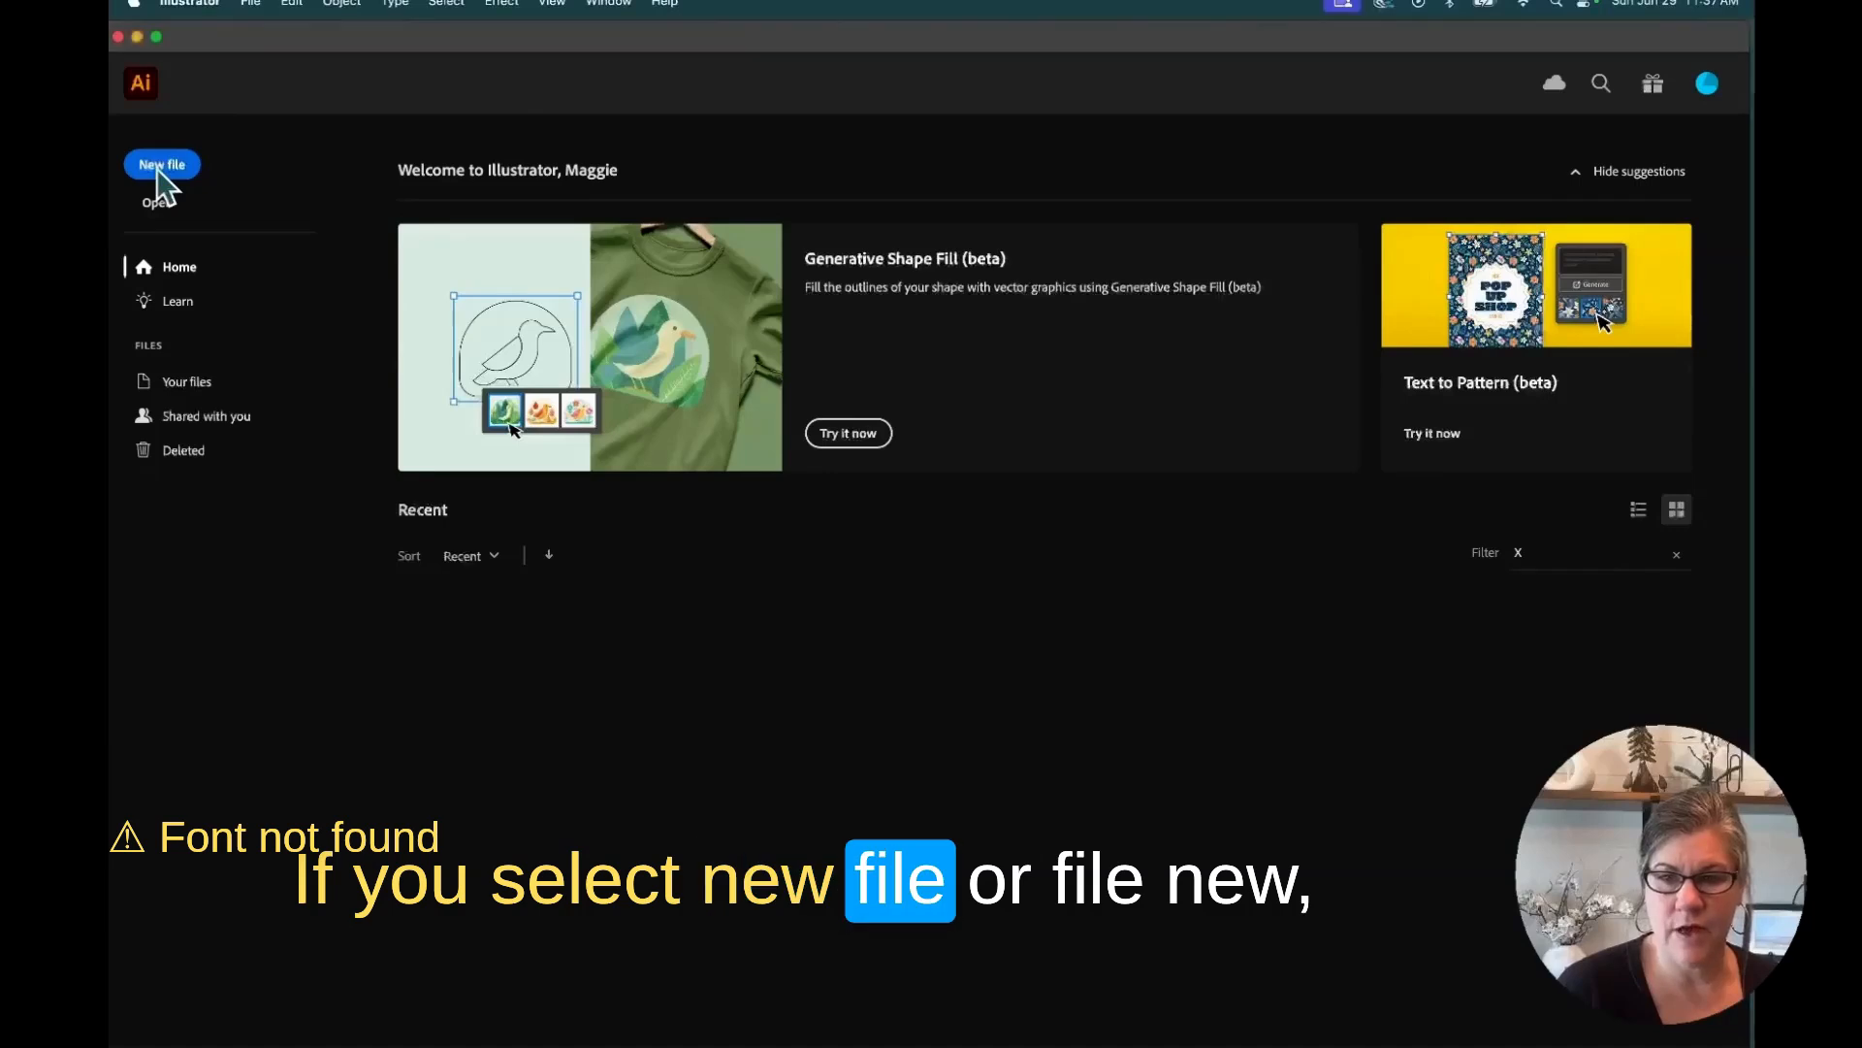
Review the print and web presets, then create a document from the recent 3.5 x 2 in Business Card preset with 8 artboards in CMYK Color.
{"action": "left_click", "coordinate": [251, 3]}
{"action": "left_click", "coordinate": [256, 35]}
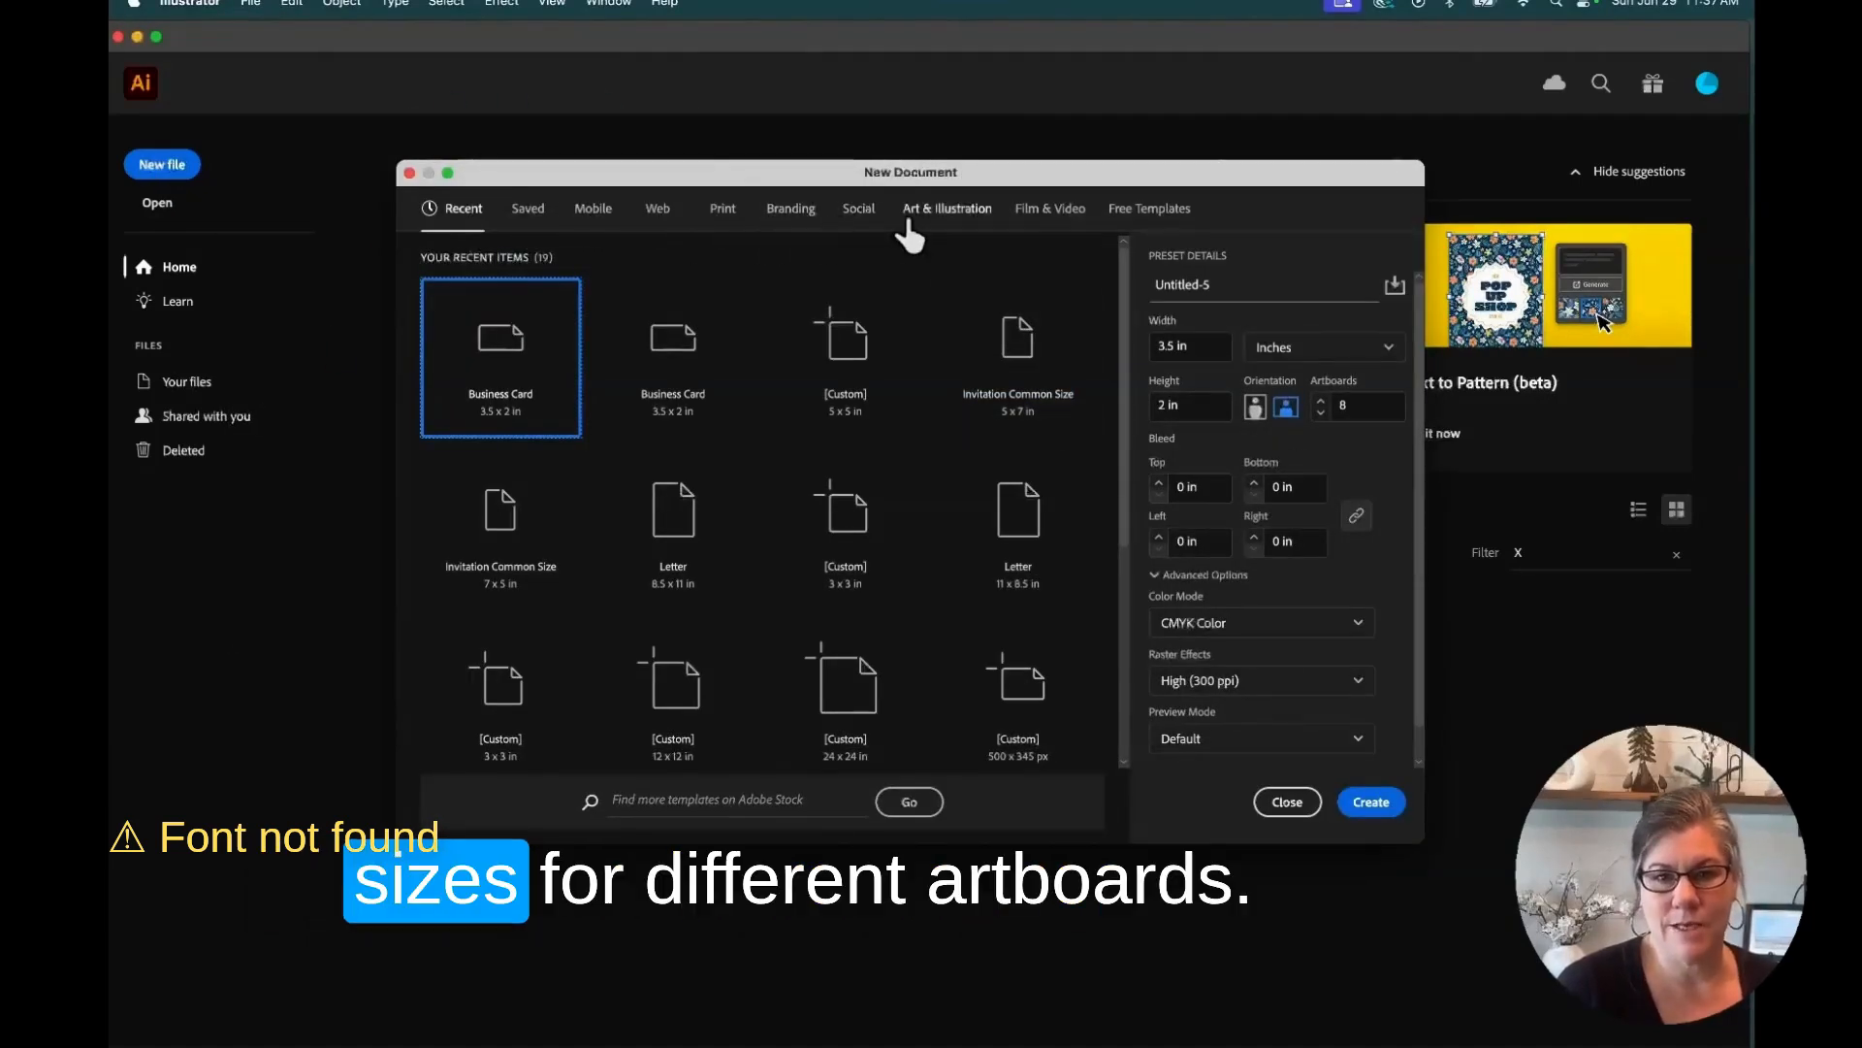
{"action": "left_click", "coordinate": [725, 213]}
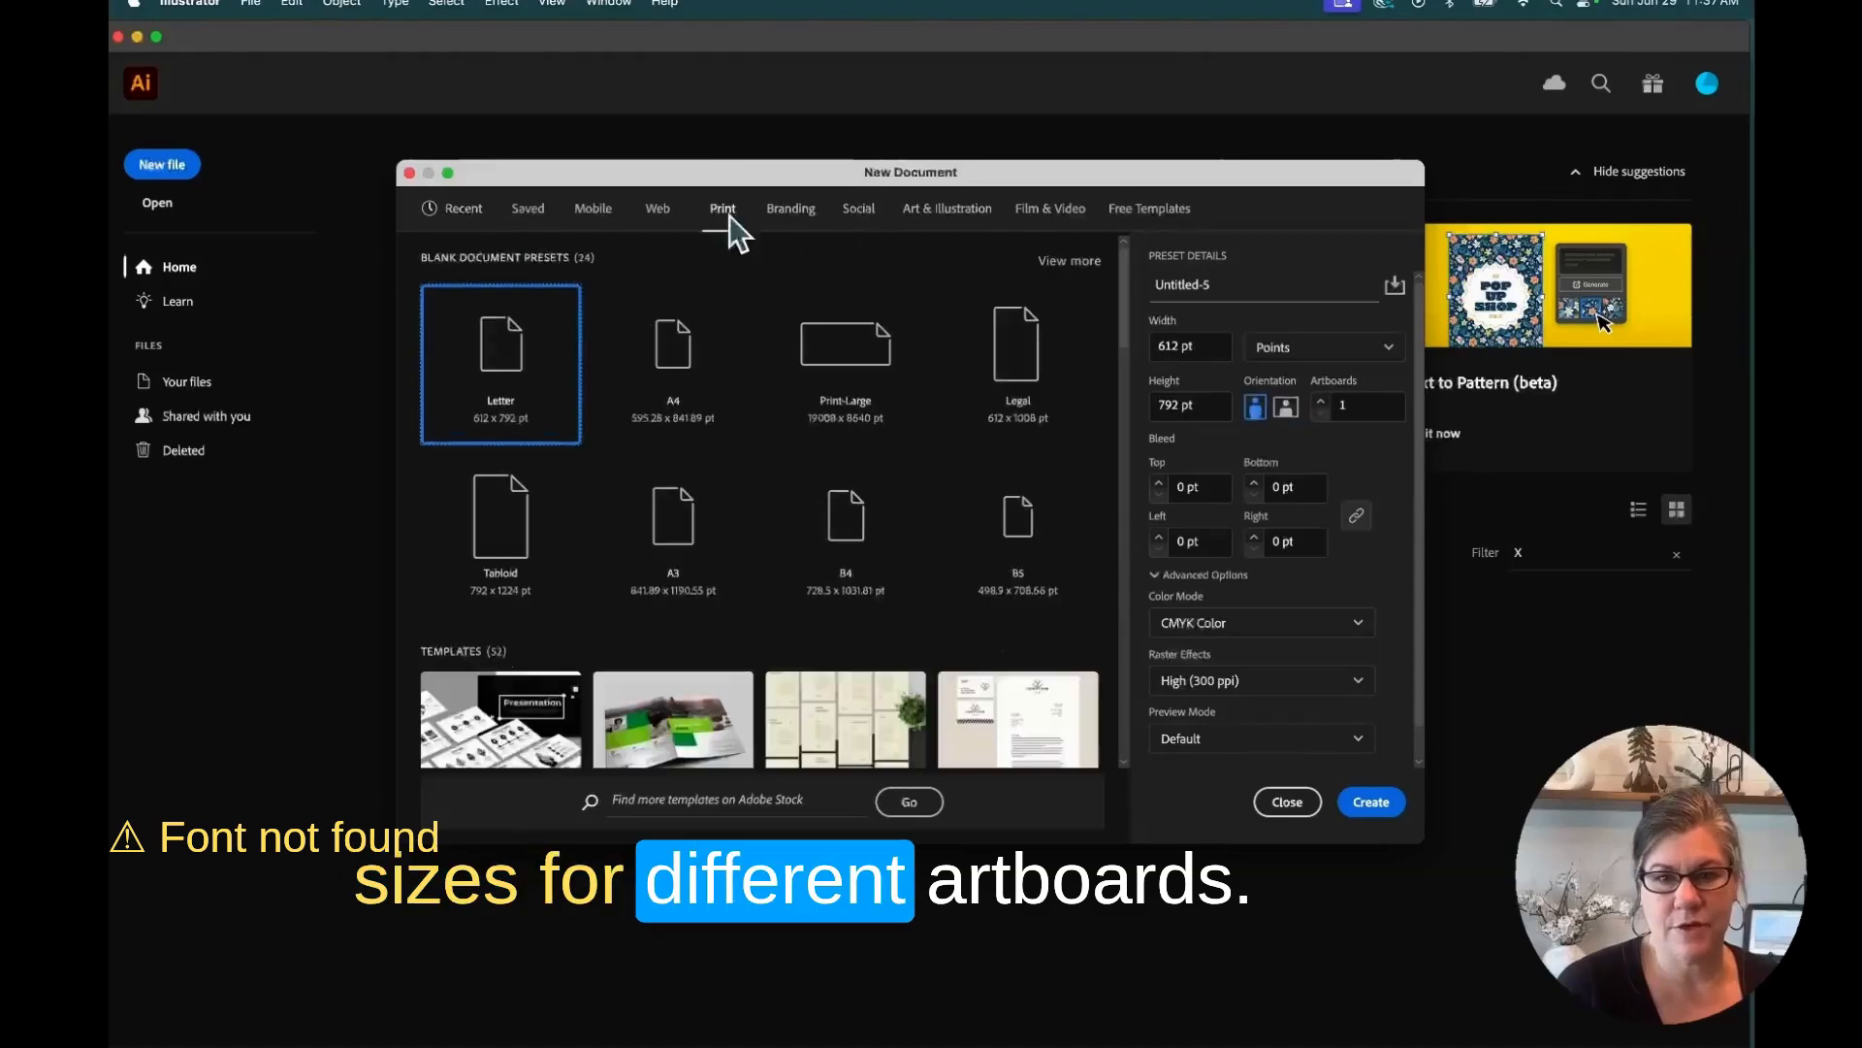
{"action": "left_click", "coordinate": [653, 214]}
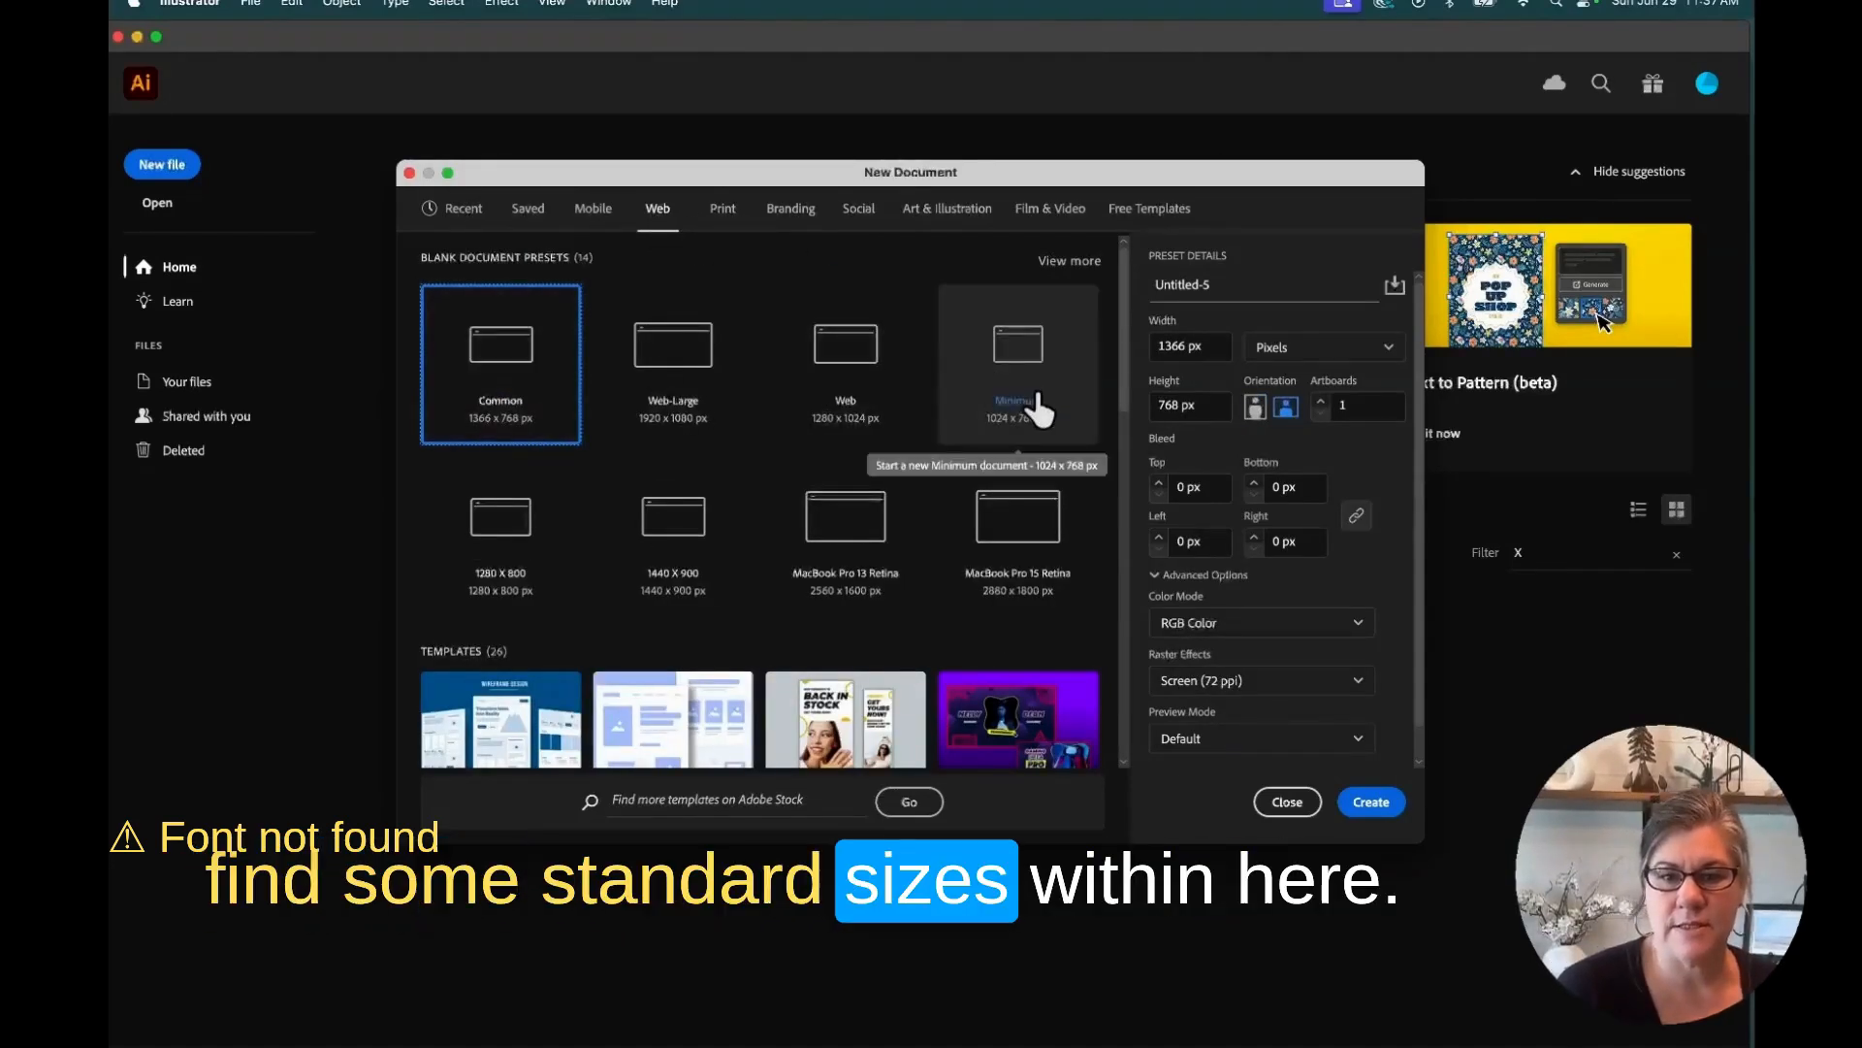
{"action": "left_click", "coordinate": [723, 208]}
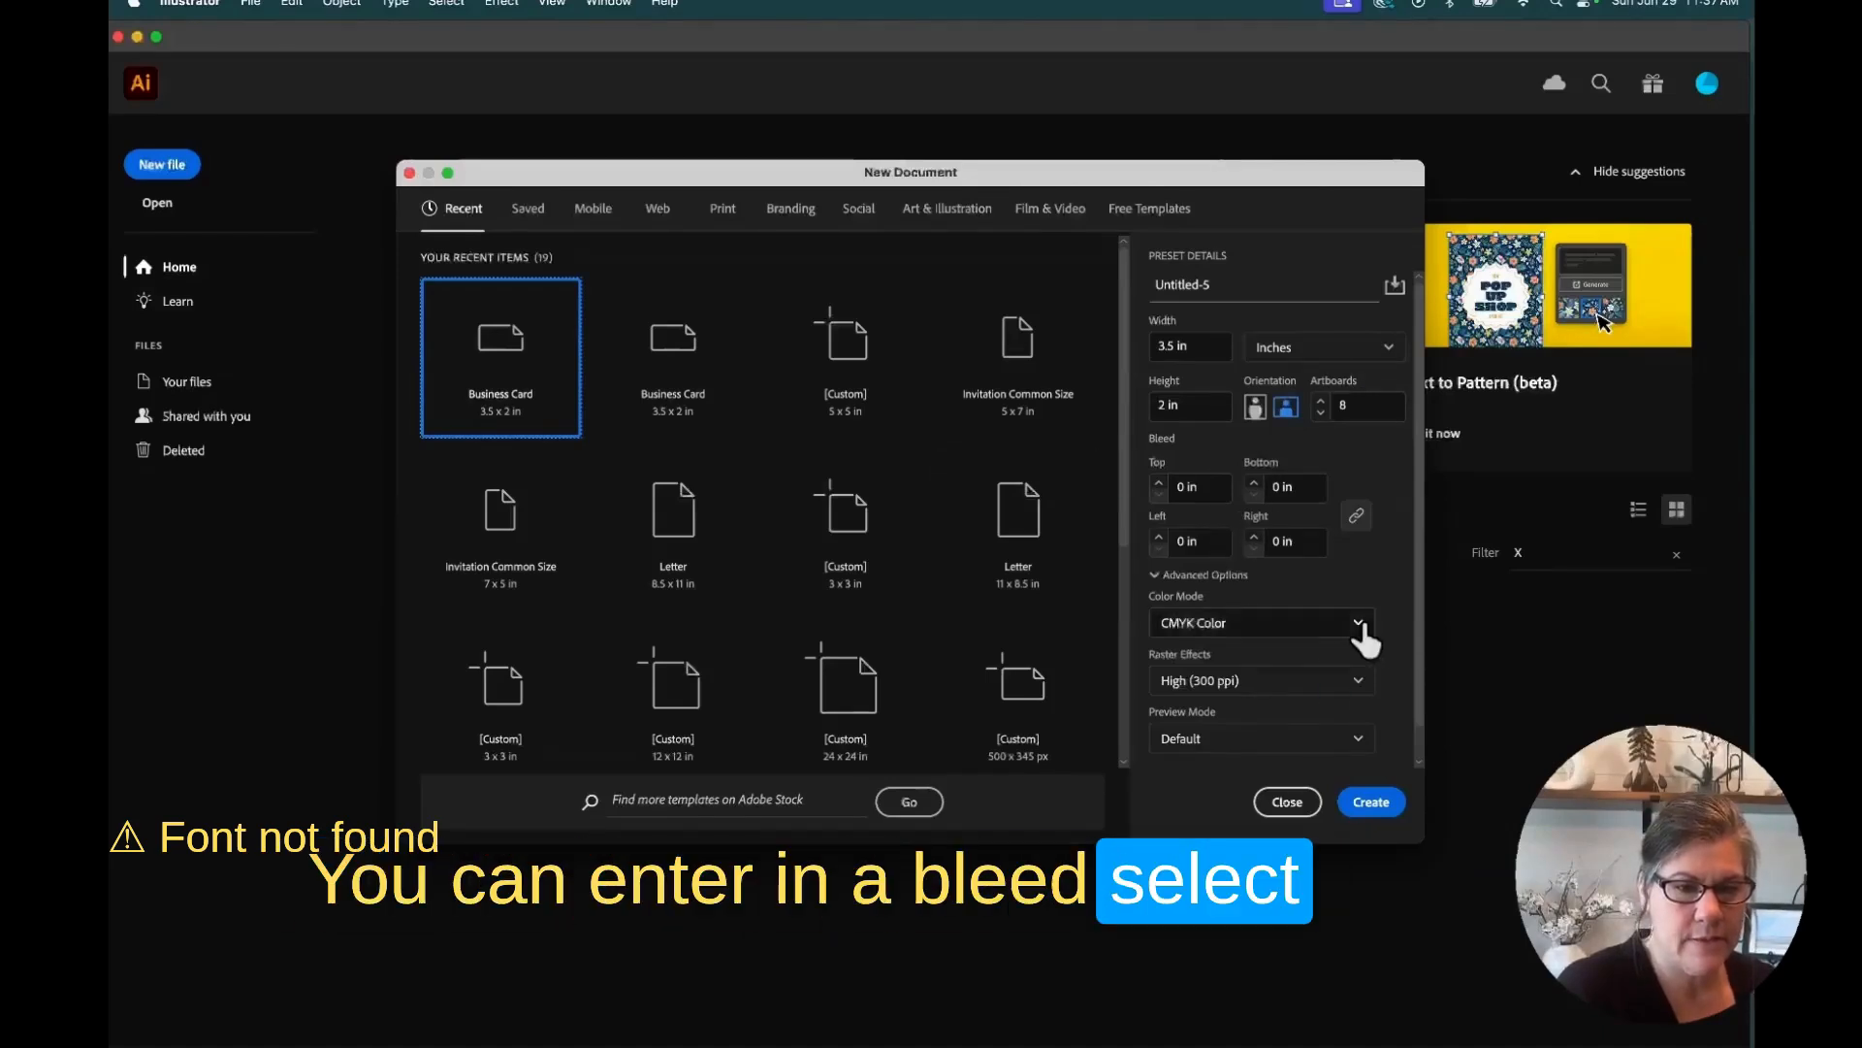
{"action": "left_click", "coordinate": [1261, 624]}
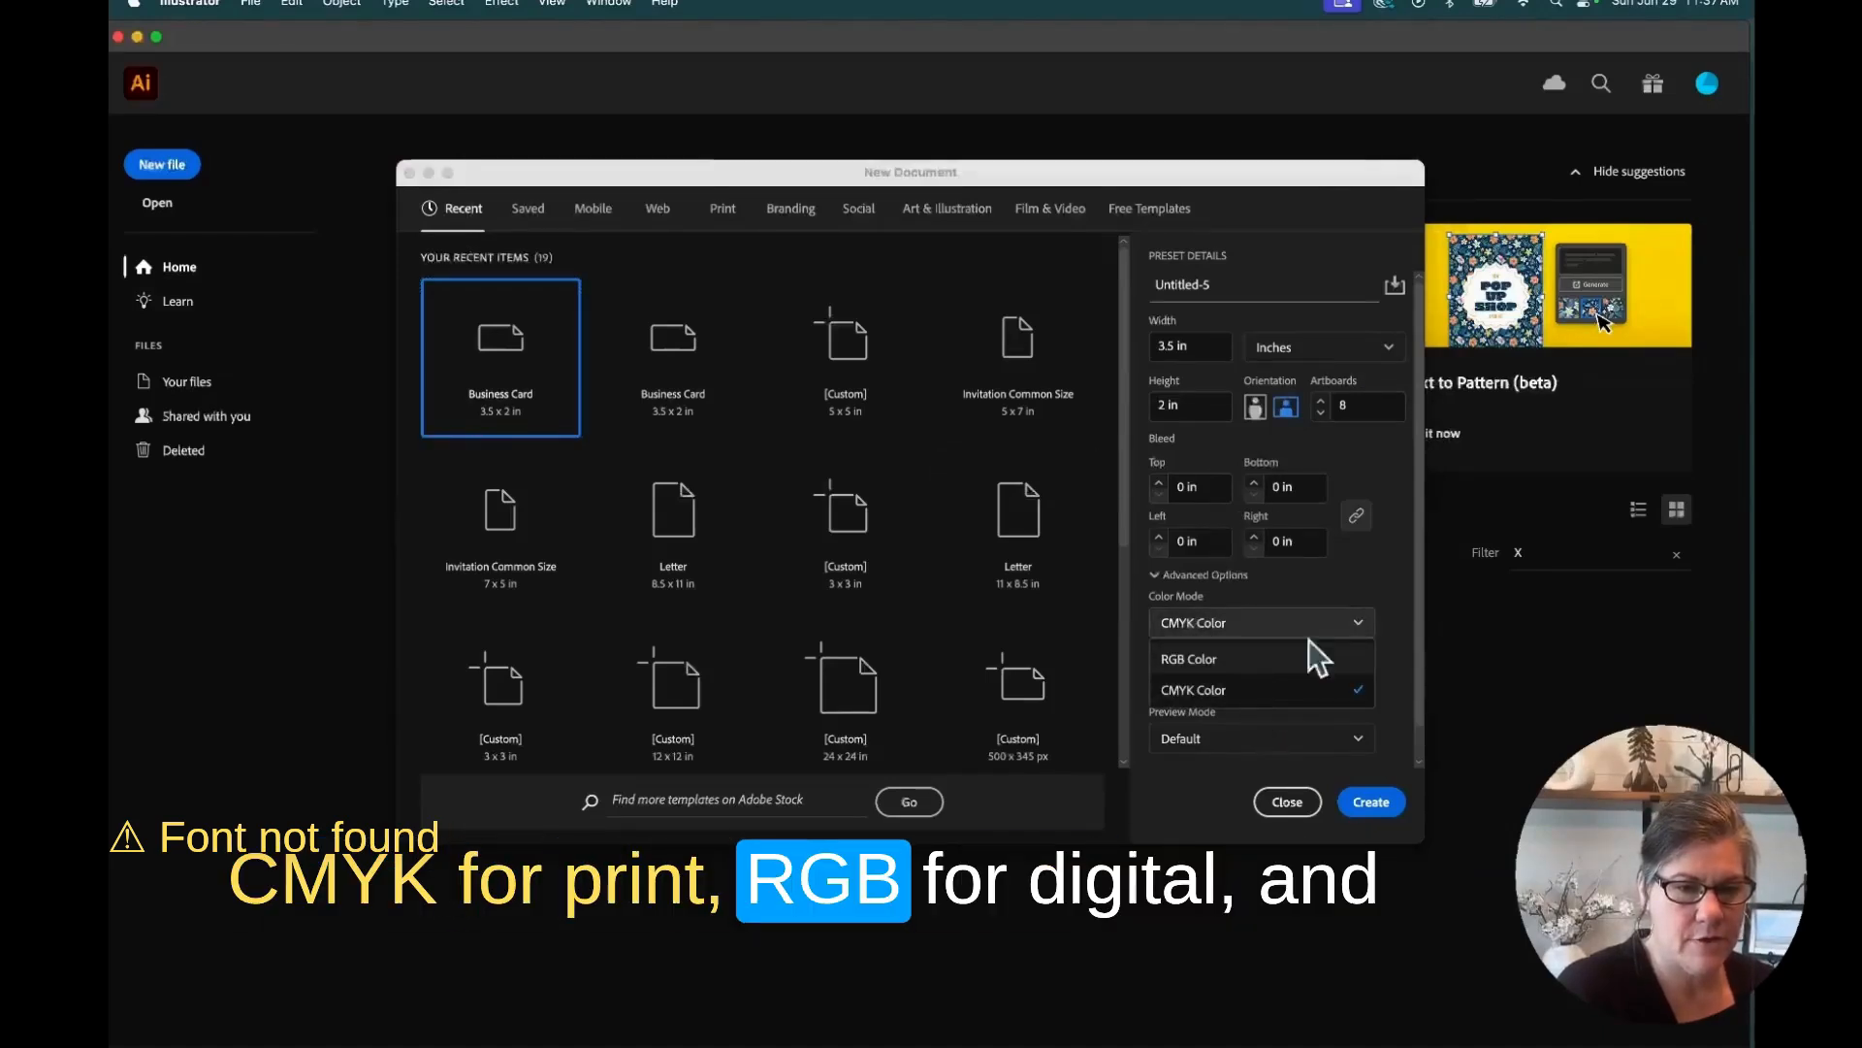
{"action": "left_click", "coordinate": [1406, 596]}
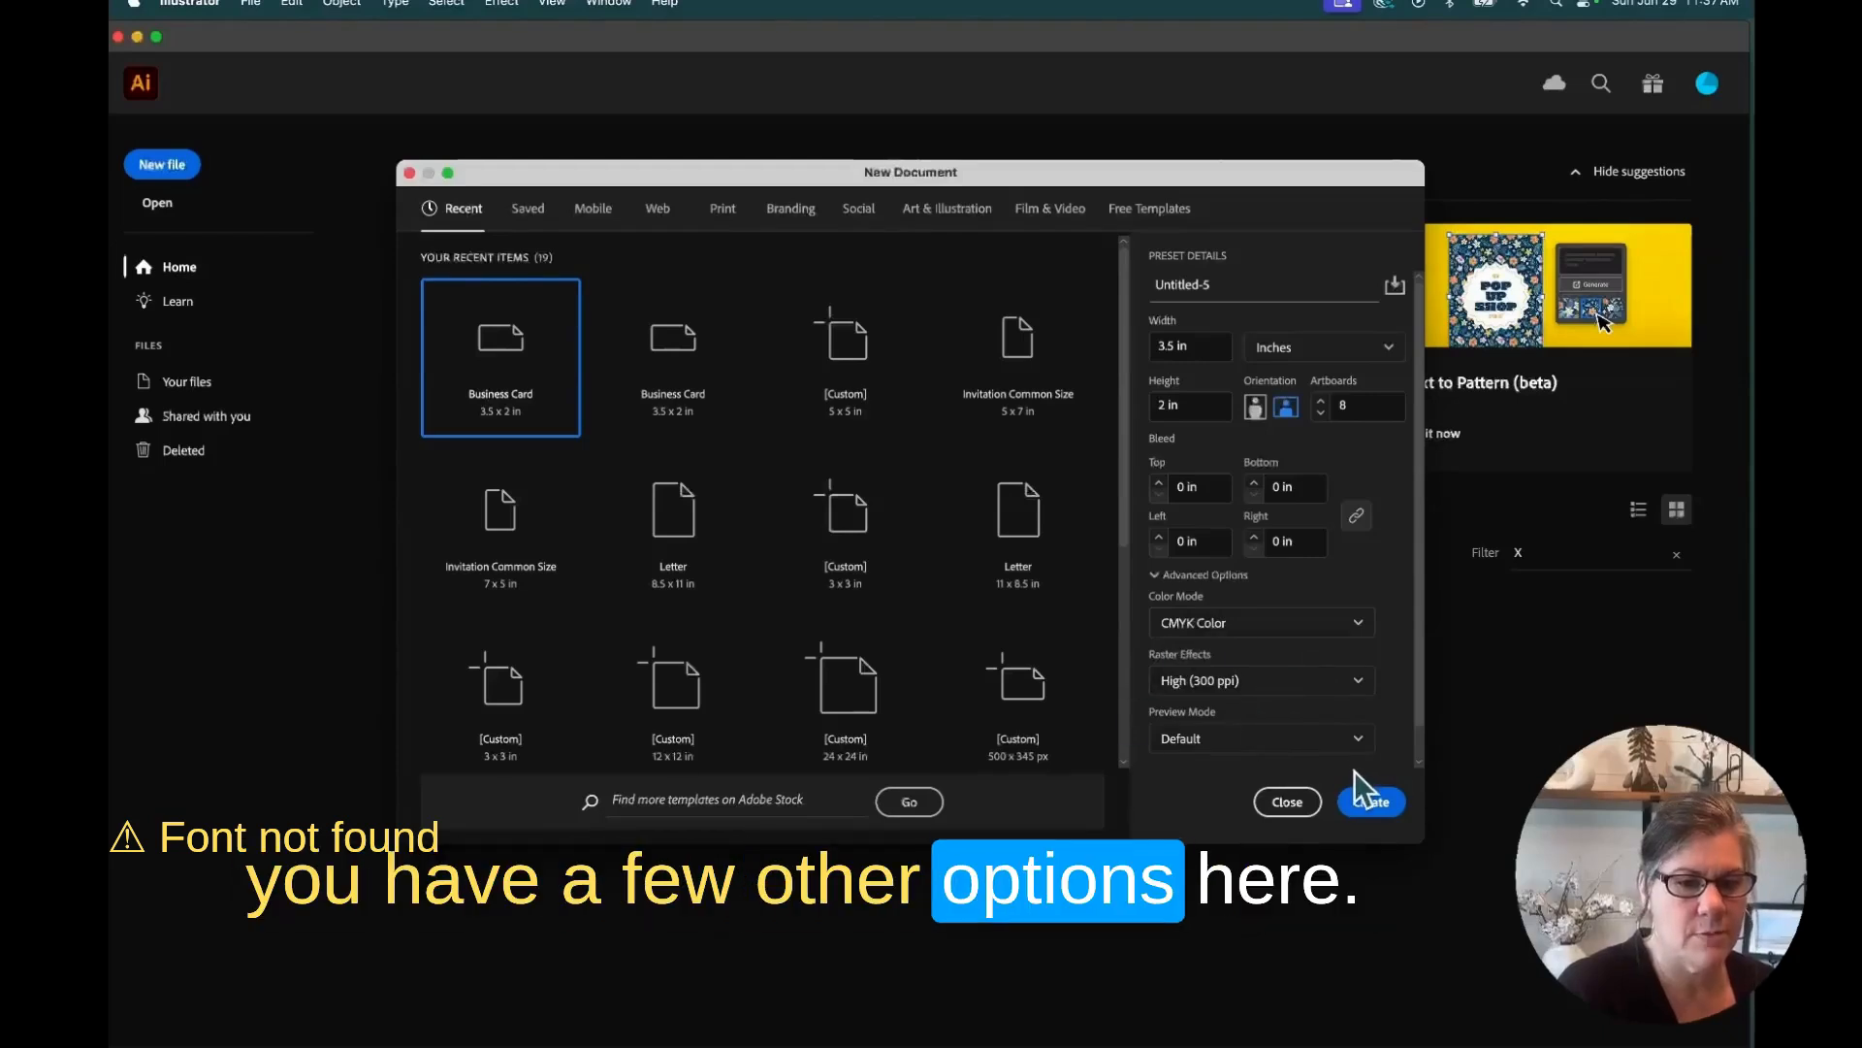
{"action": "left_click", "coordinate": [1372, 803]}
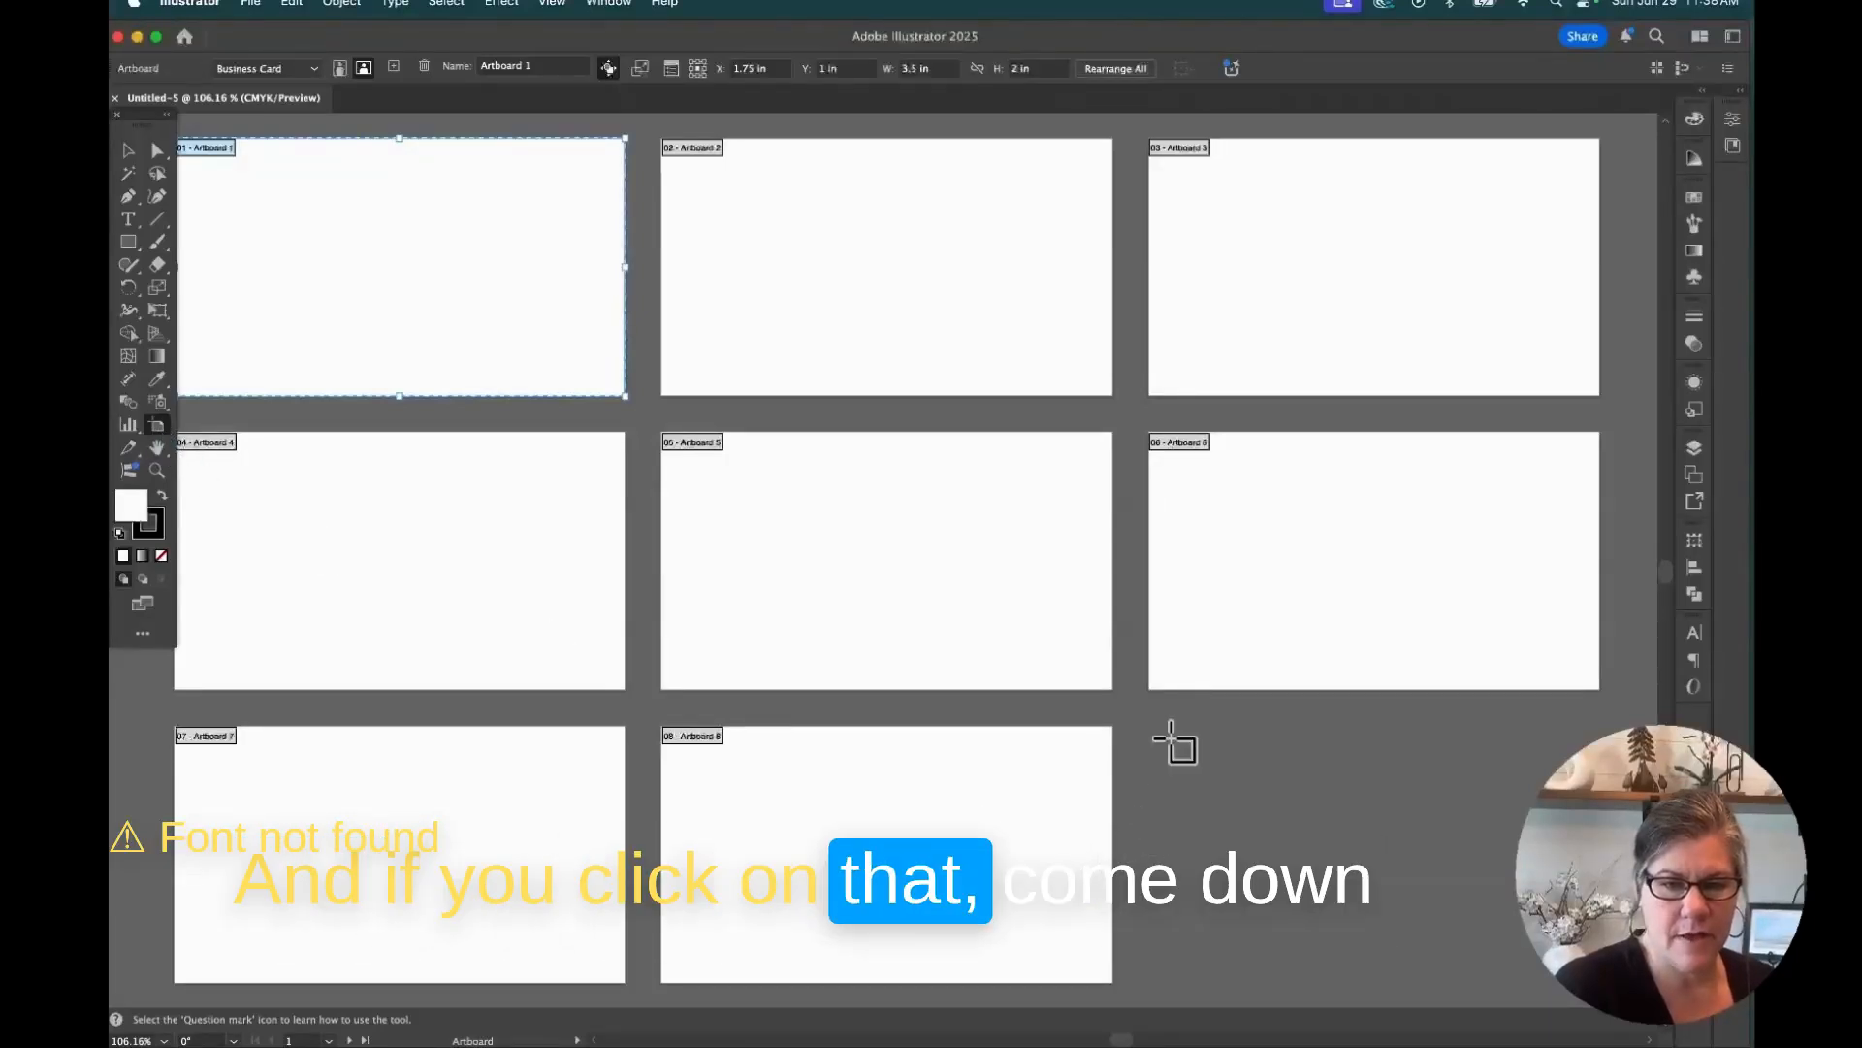
Draw a ninth artboard about 3.46 x 2 in in the last row's empty spot and check the active workspace.
{"action": "left_click_drag", "start_coordinate": [1153, 726], "coordinate": [1599, 985]}
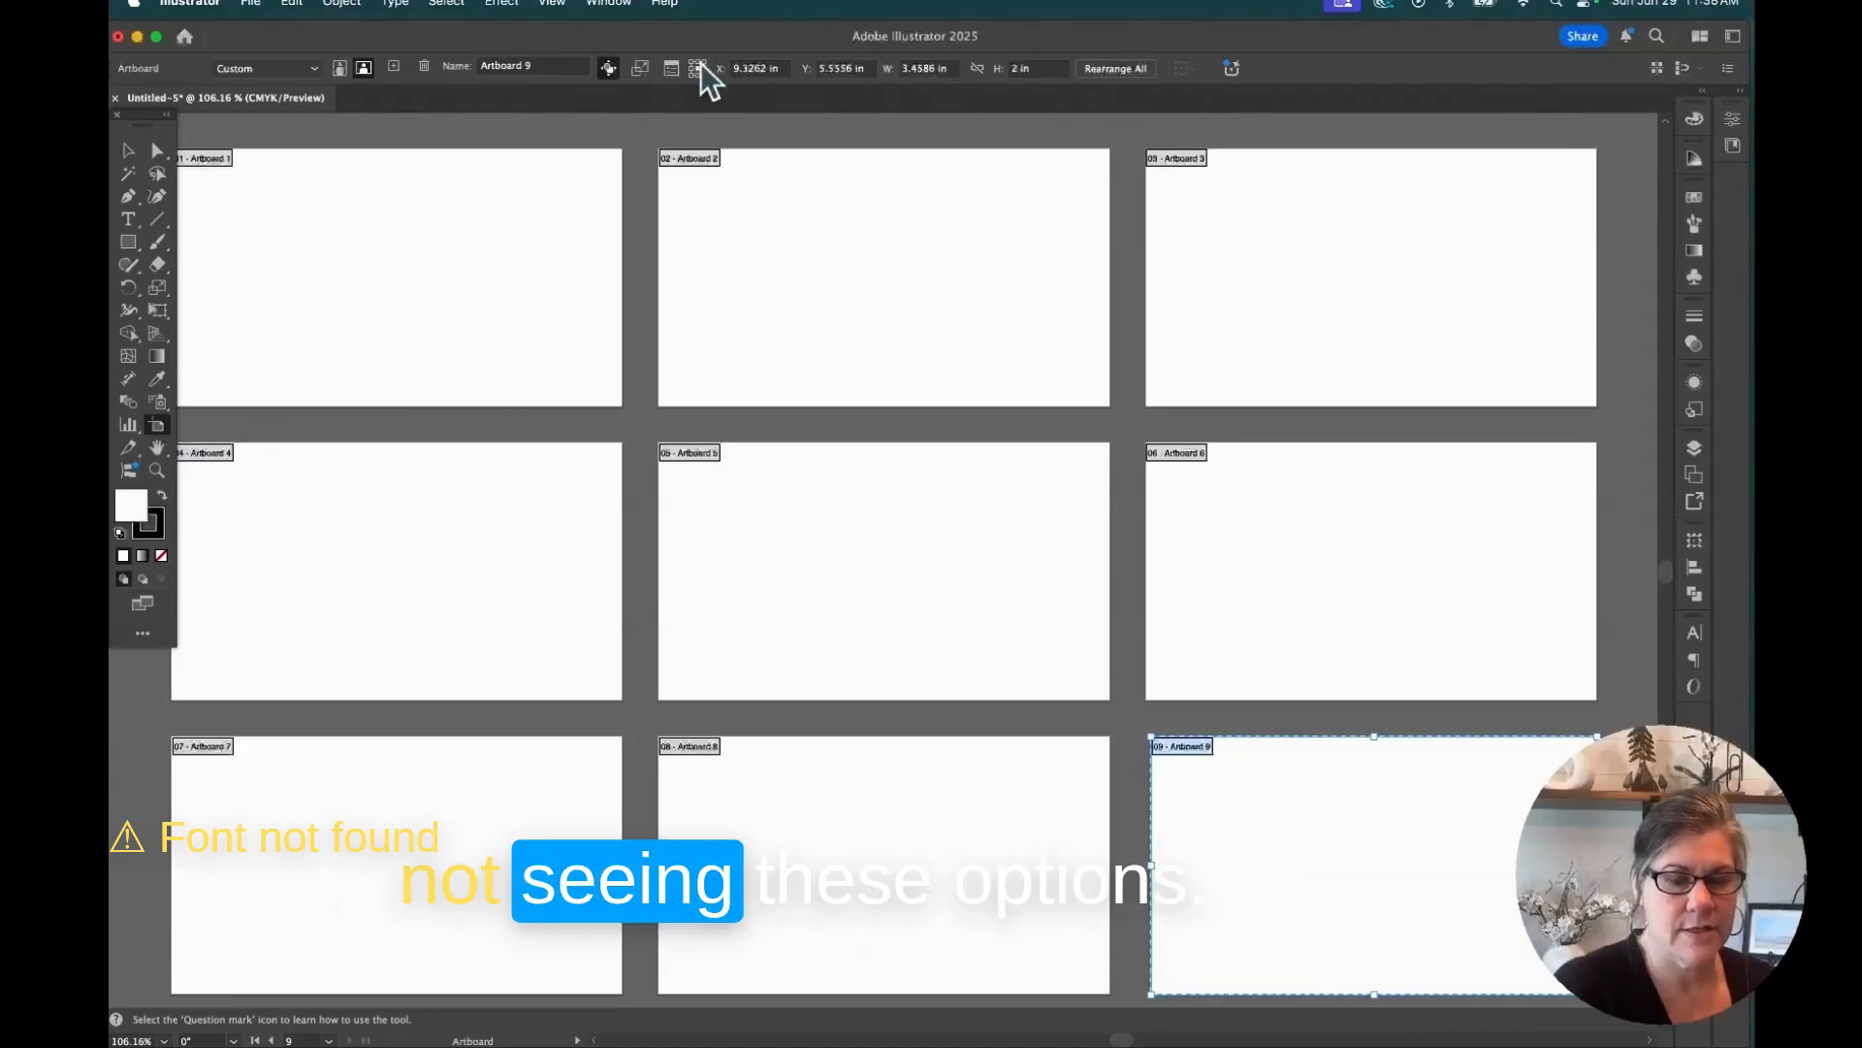
{"action": "left_click", "coordinate": [609, 6]}
{"action": "mouse_move", "coordinate": [625, 106]}
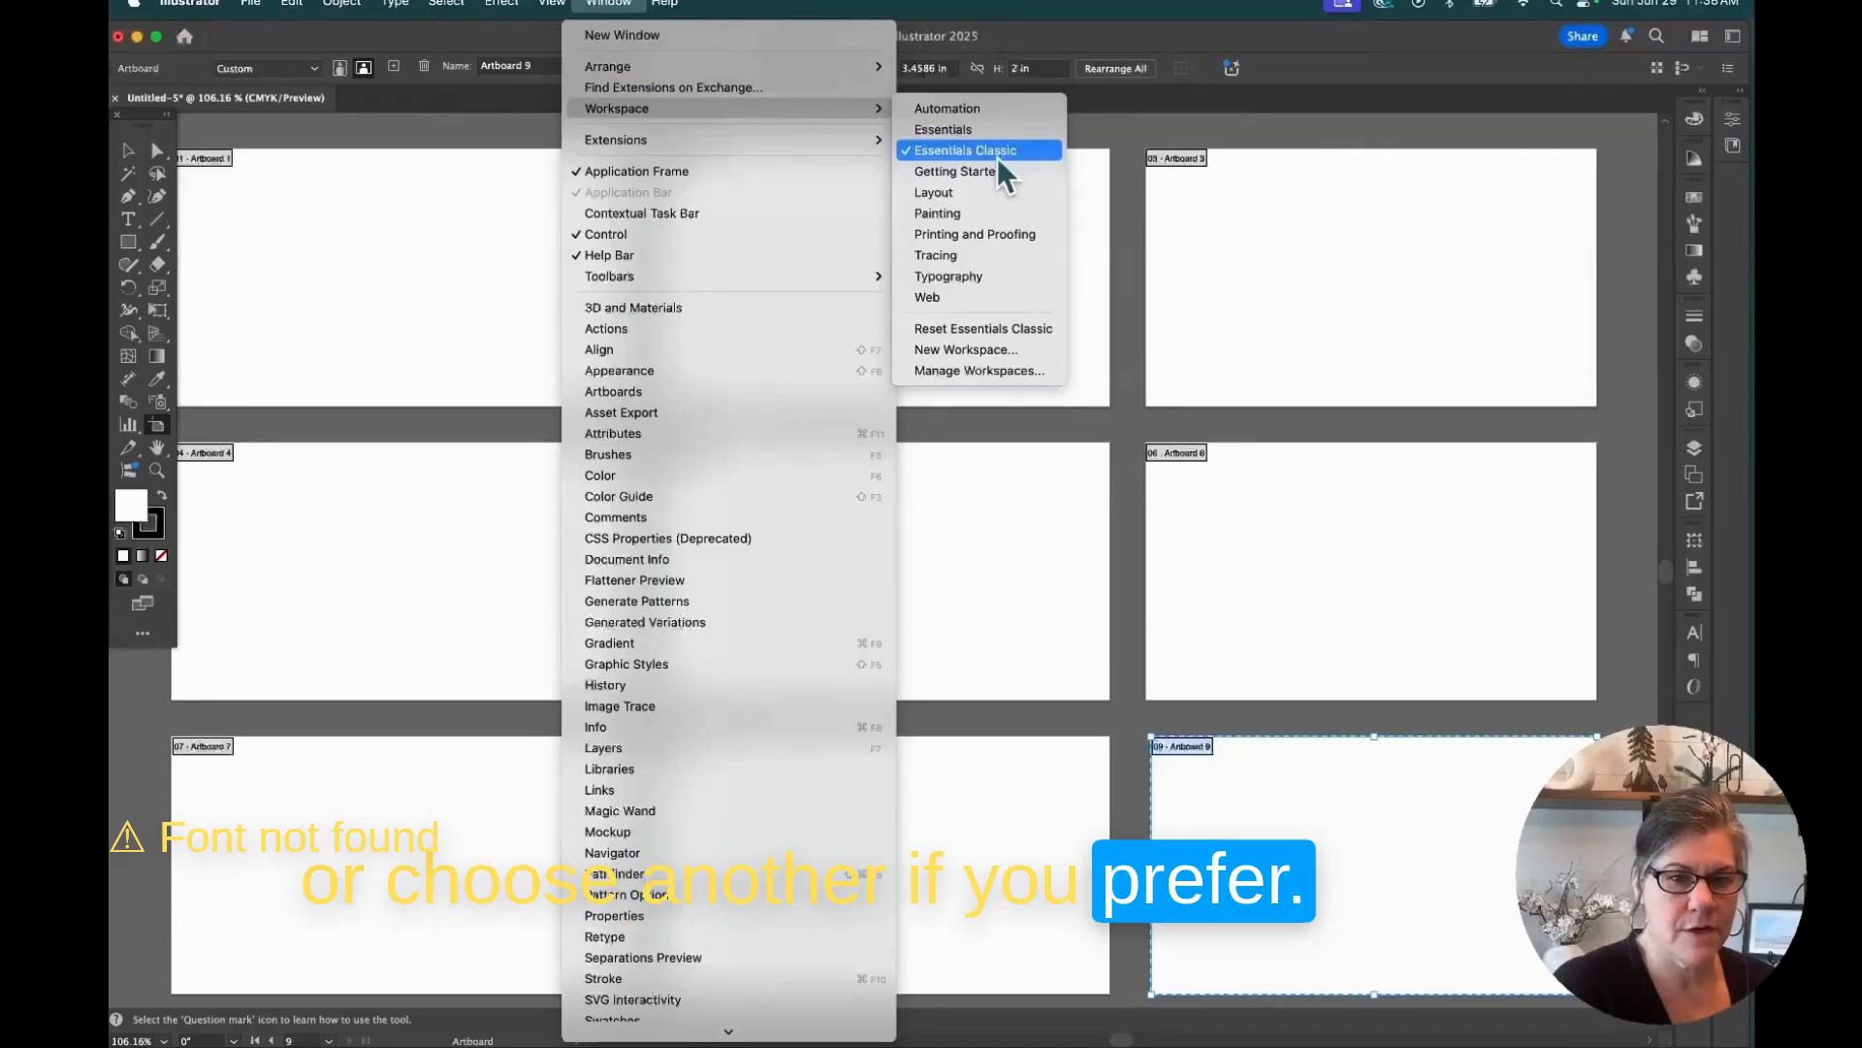
{"action": "left_click", "coordinate": [1278, 46]}
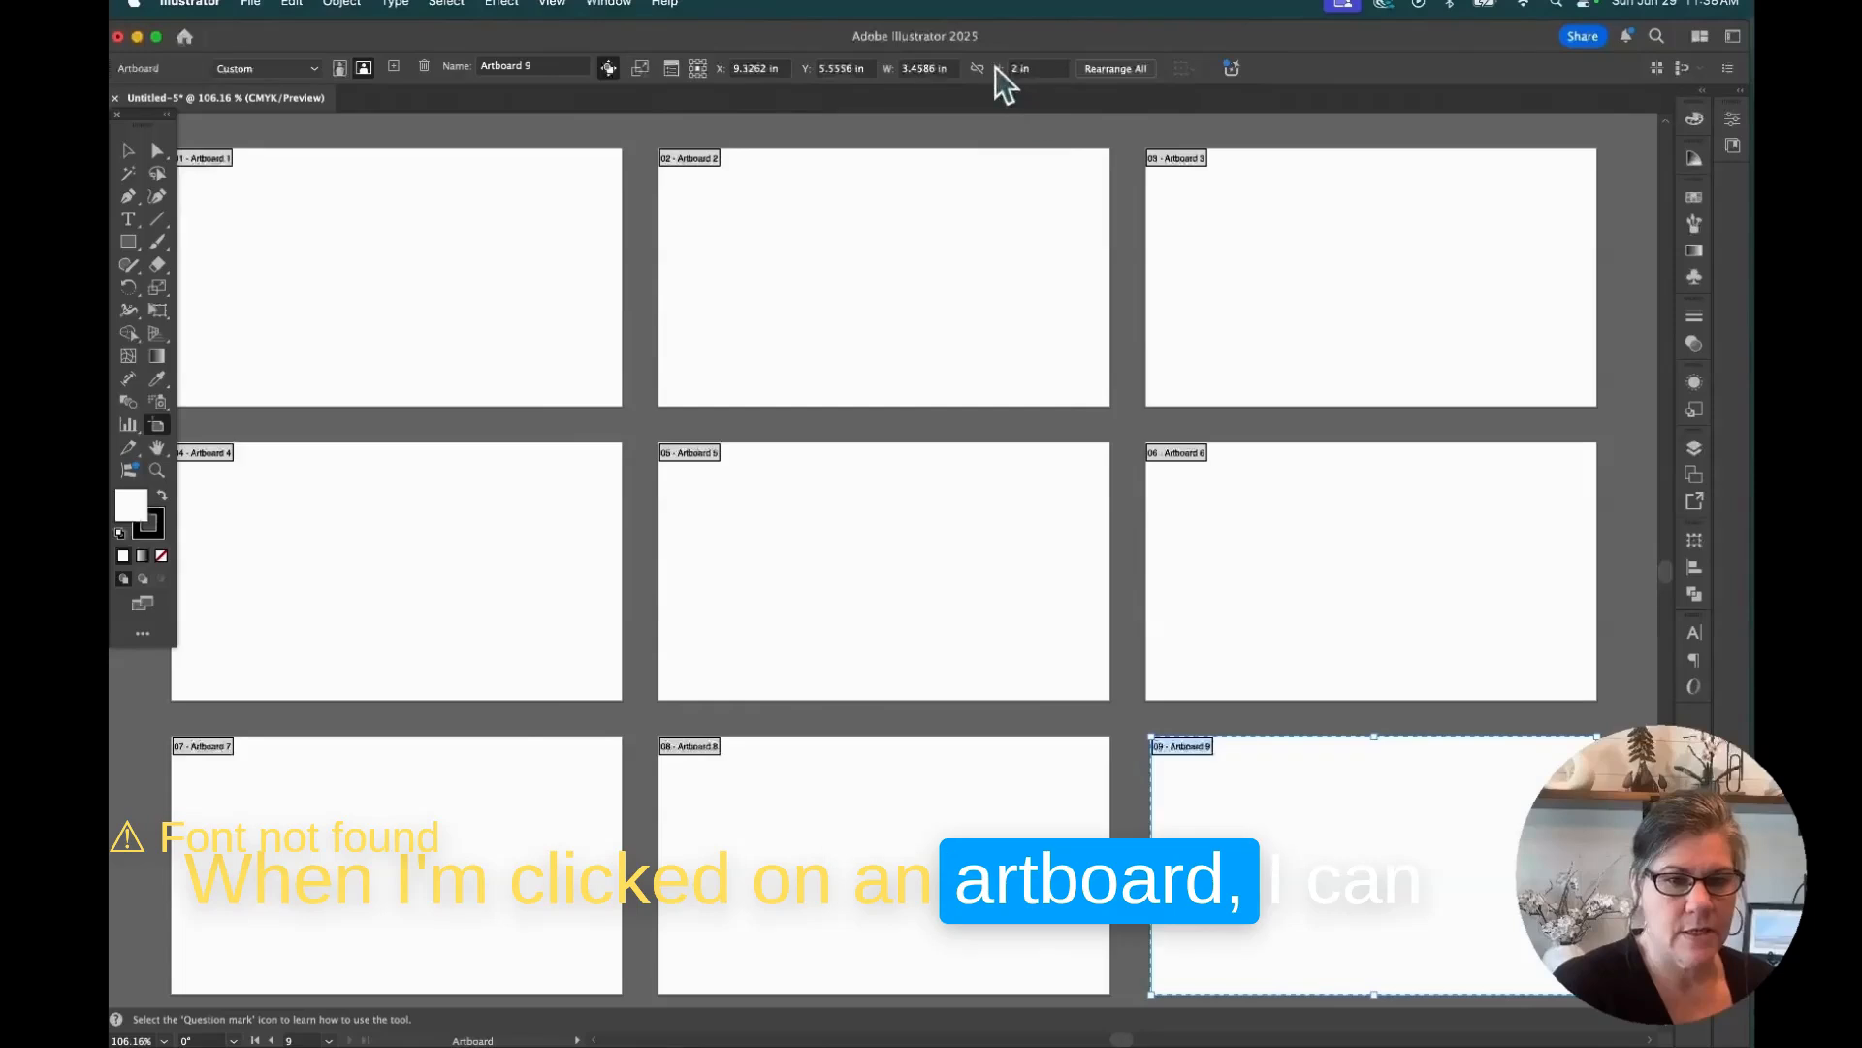
Set the ninth artboard's width to 3.5 in.
{"action": "left_click", "coordinate": [922, 68]}
{"action": "type", "text": "3."}
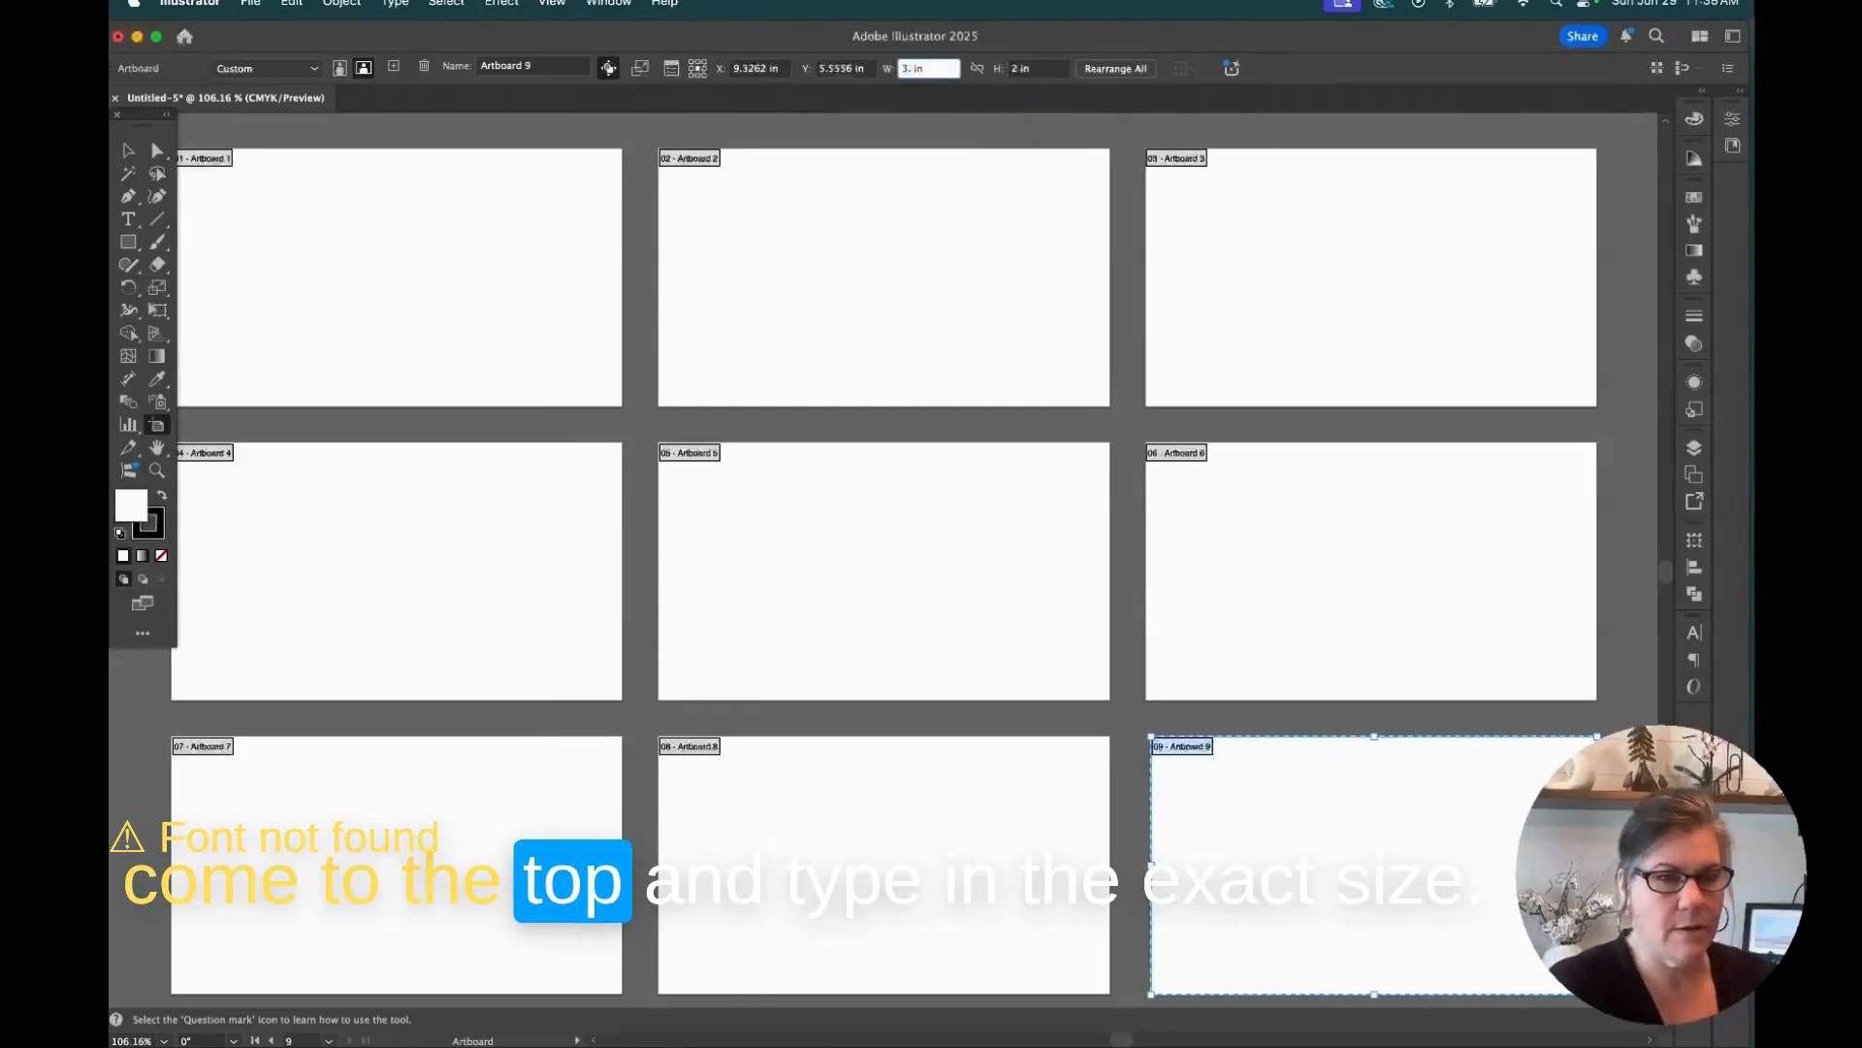
{"action": "type", "text": "5"}
{"action": "key", "text": "Return"}
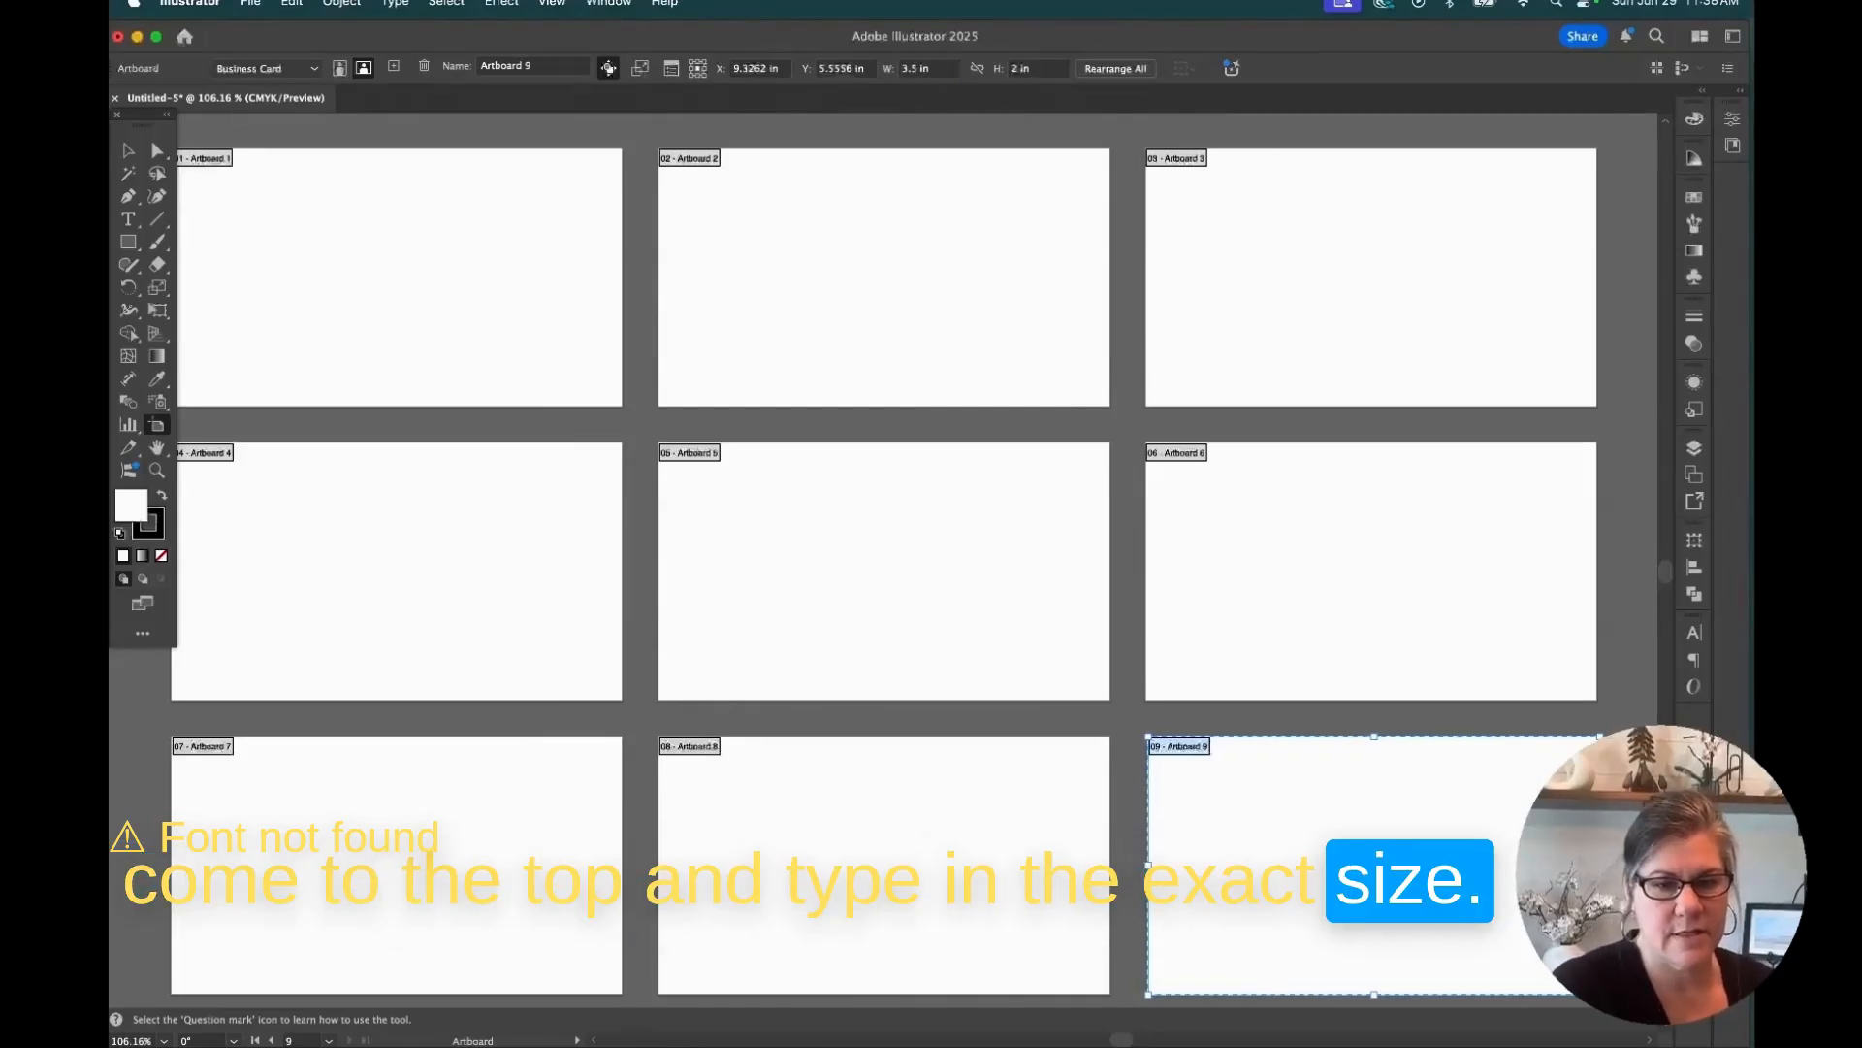
Set the ninth artboard to 2 in wide and 3.5 in high in portrait orientation through its Artboard Options, and reposition it.
{"action": "scroll", "coordinate": [1484, 873], "scroll_direction": "down", "scroll_amount": 3}
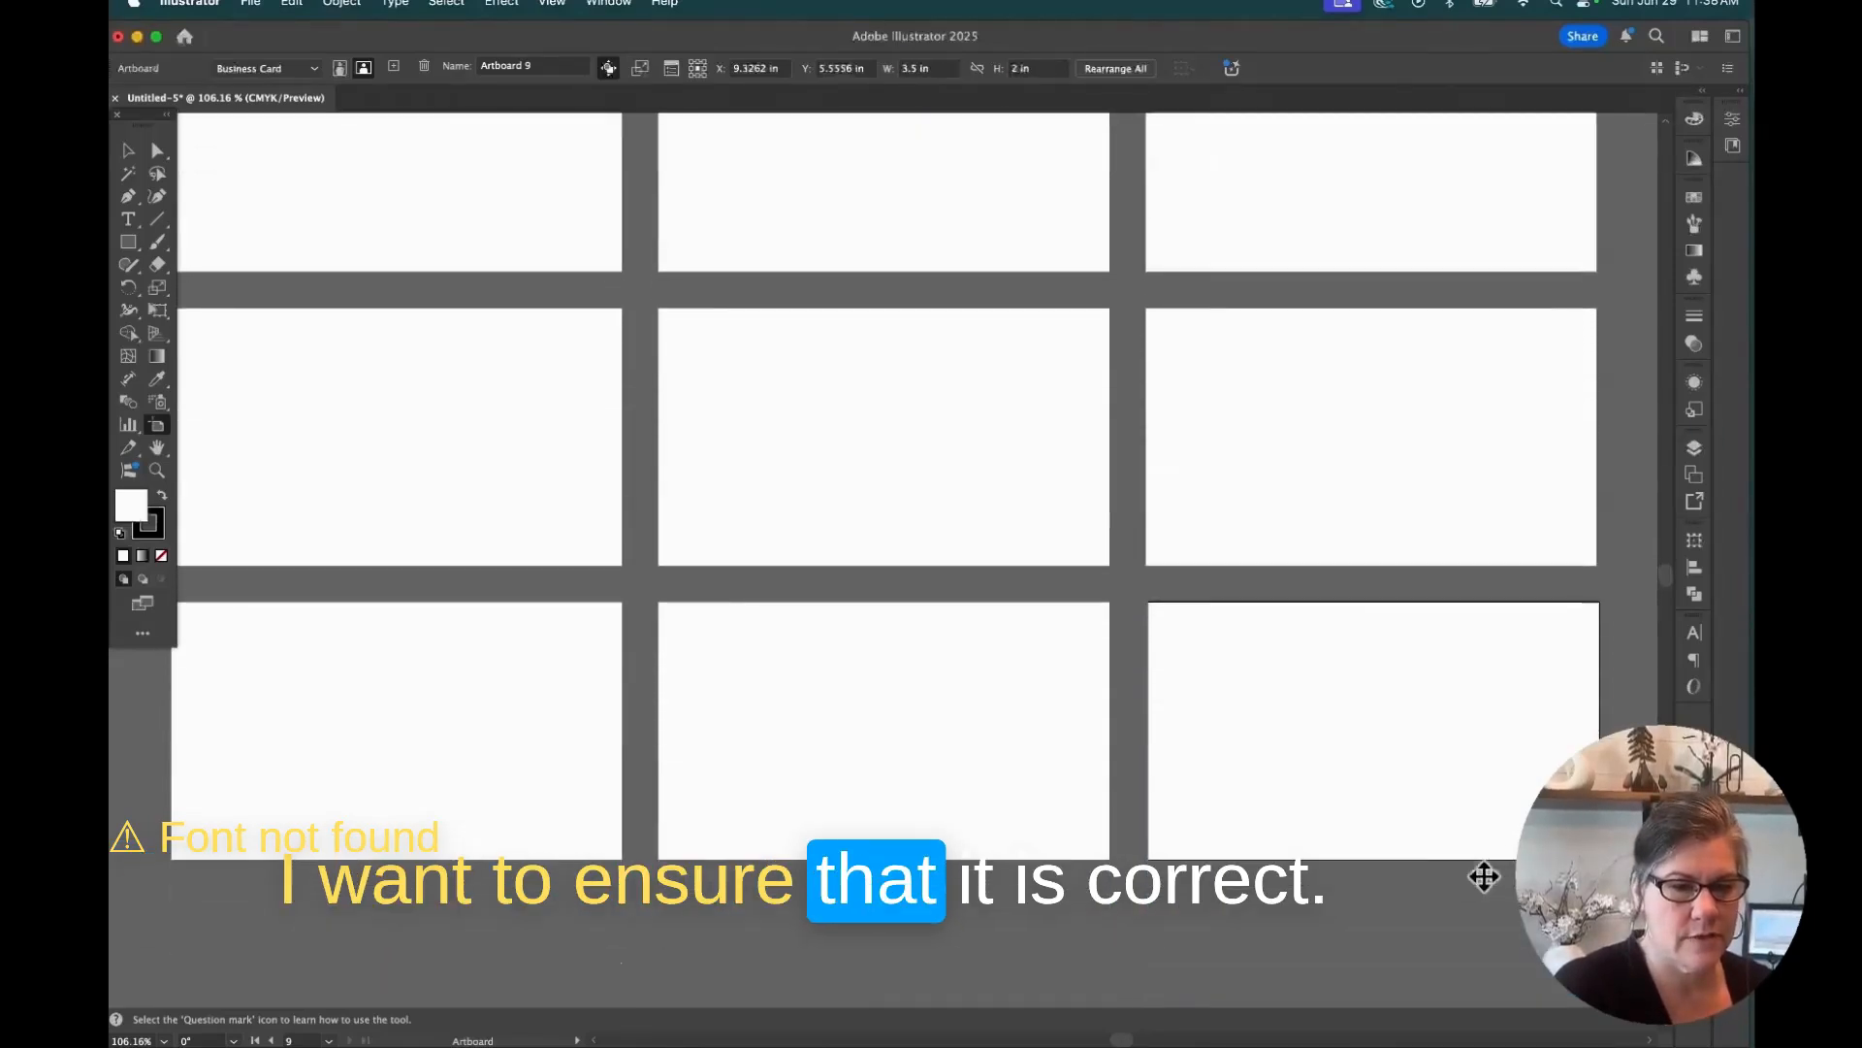
{"action": "scroll", "coordinate": [1484, 876], "scroll_direction": "down", "scroll_amount": 2}
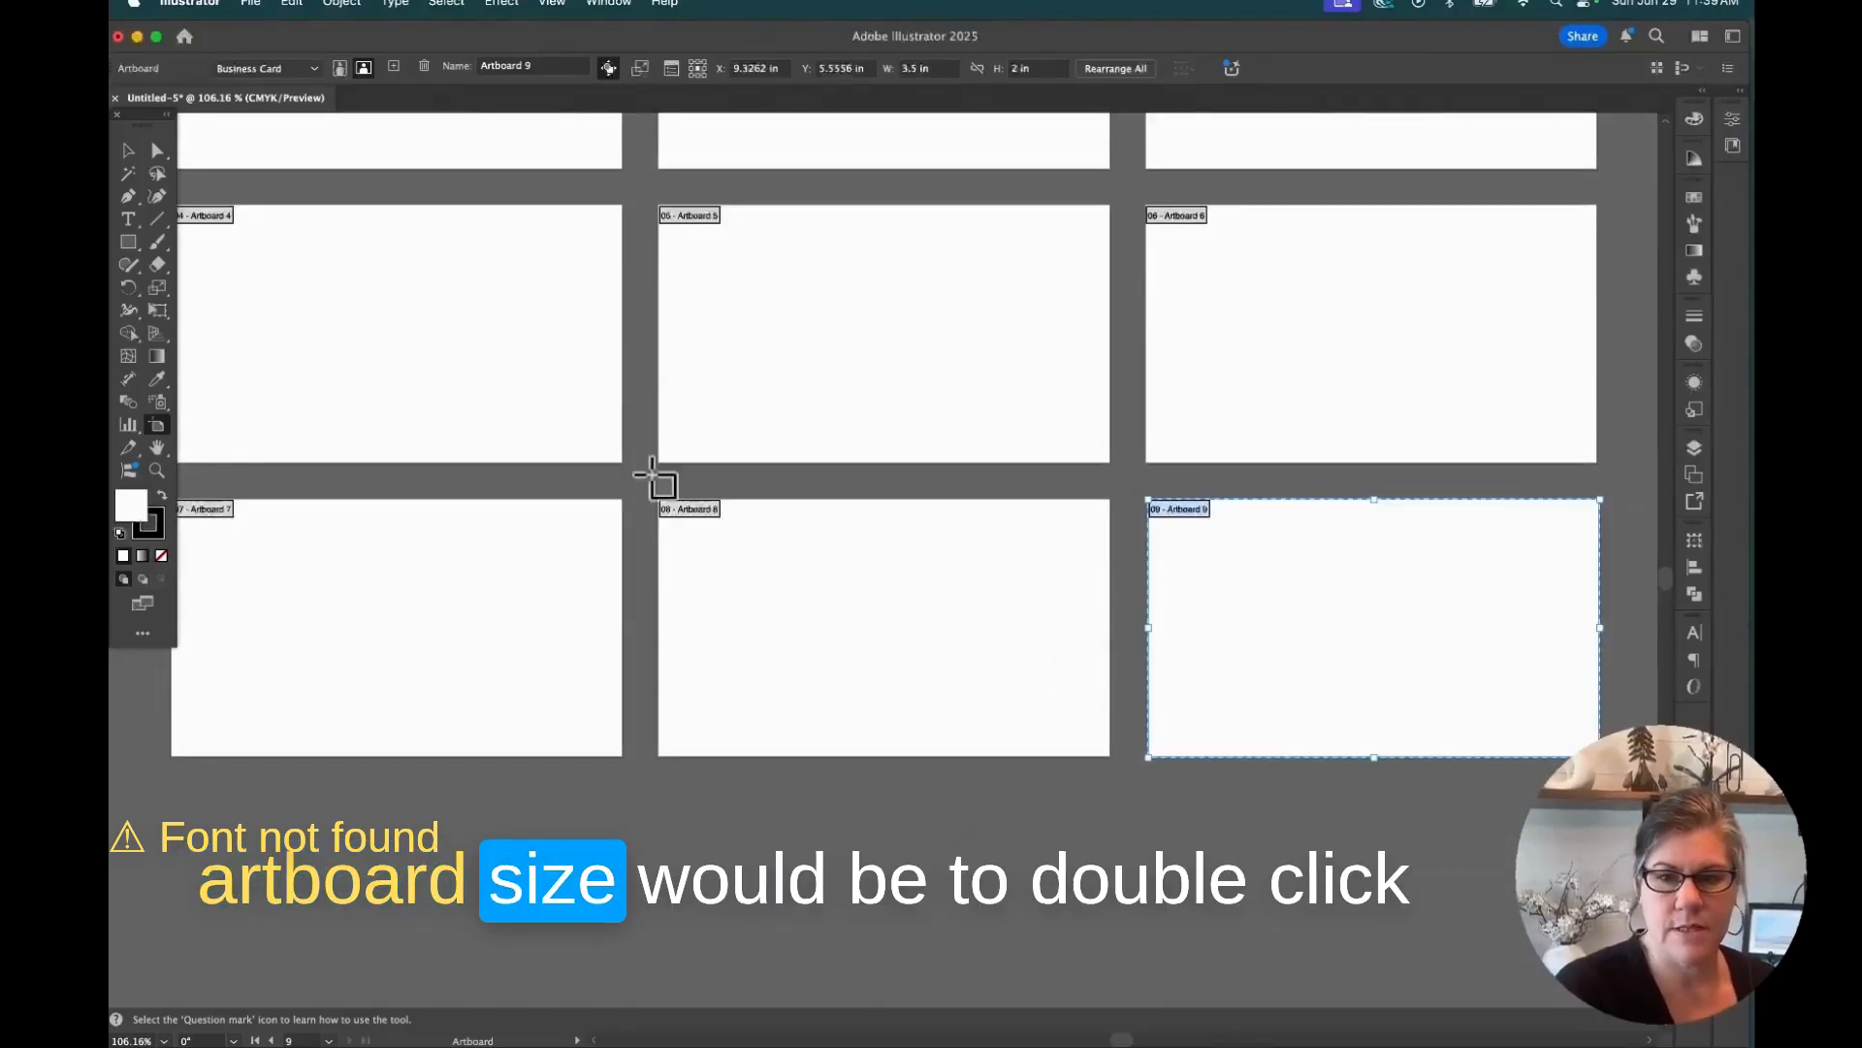
{"action": "double_click", "coordinate": [159, 428]}
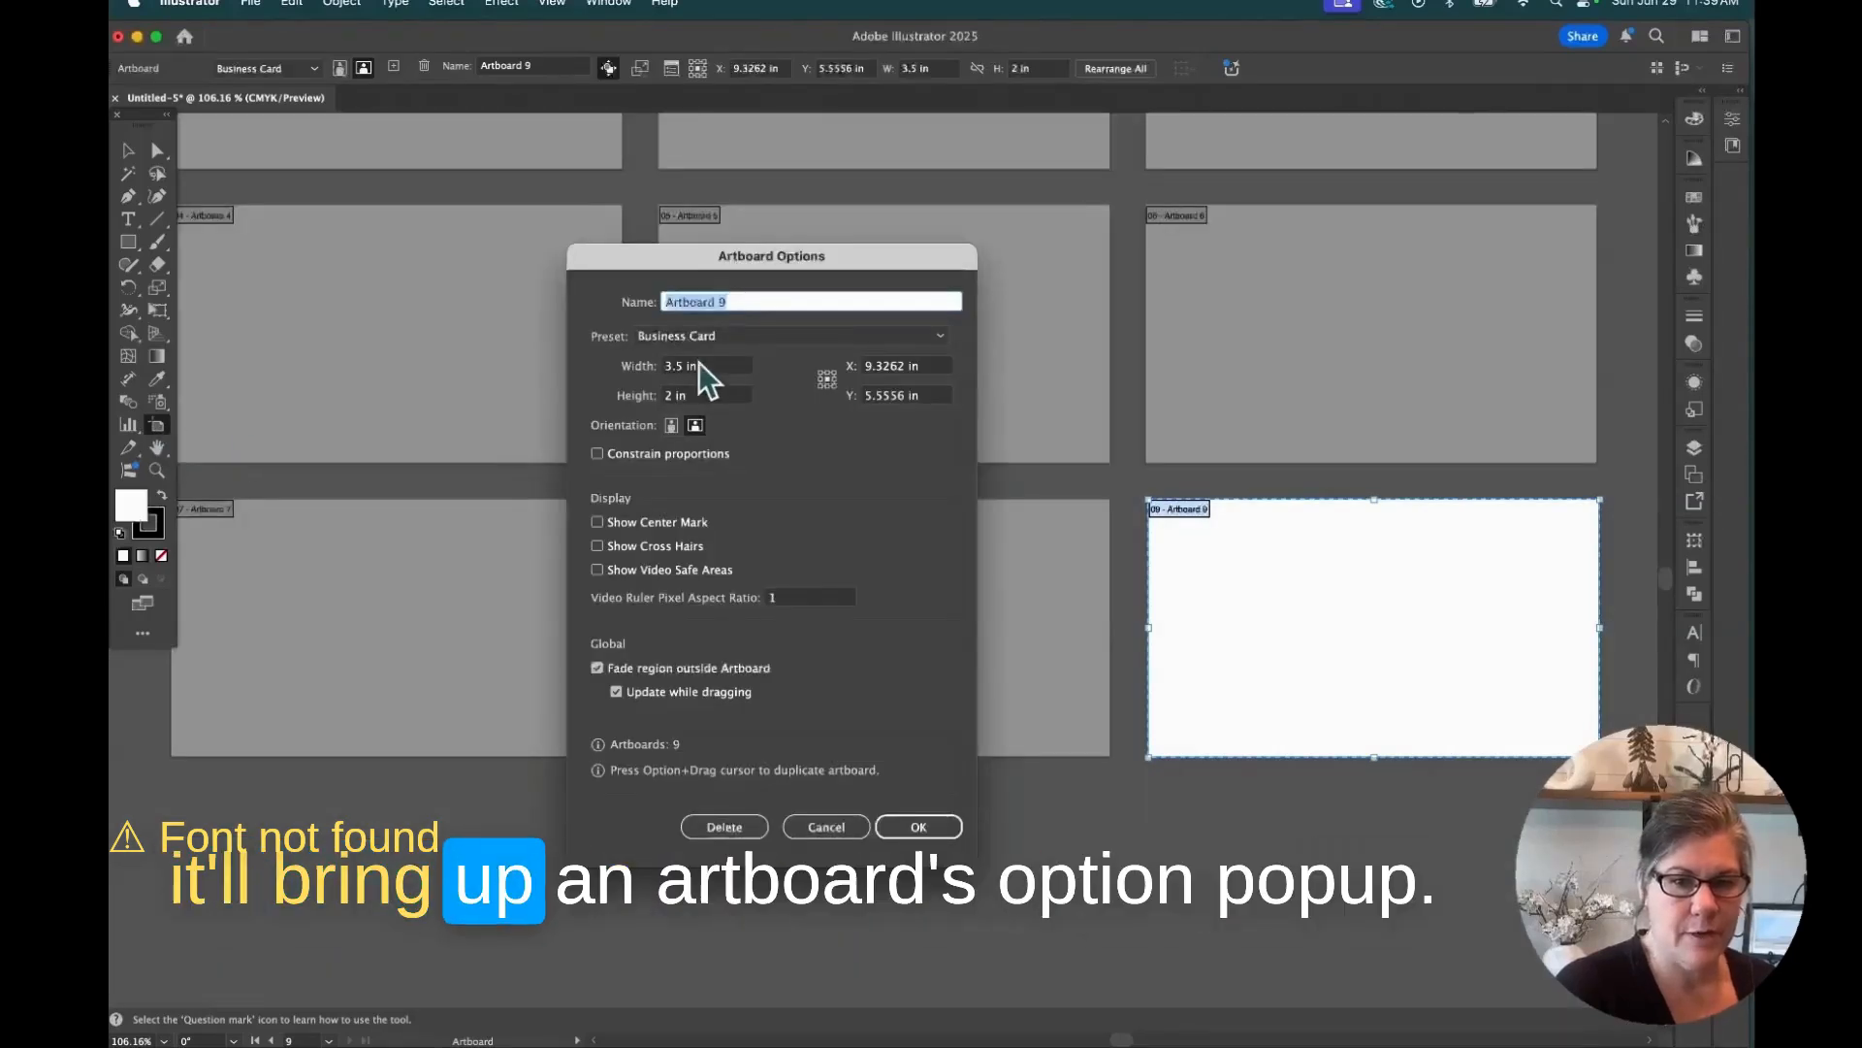
{"action": "double_click", "coordinate": [671, 367]}
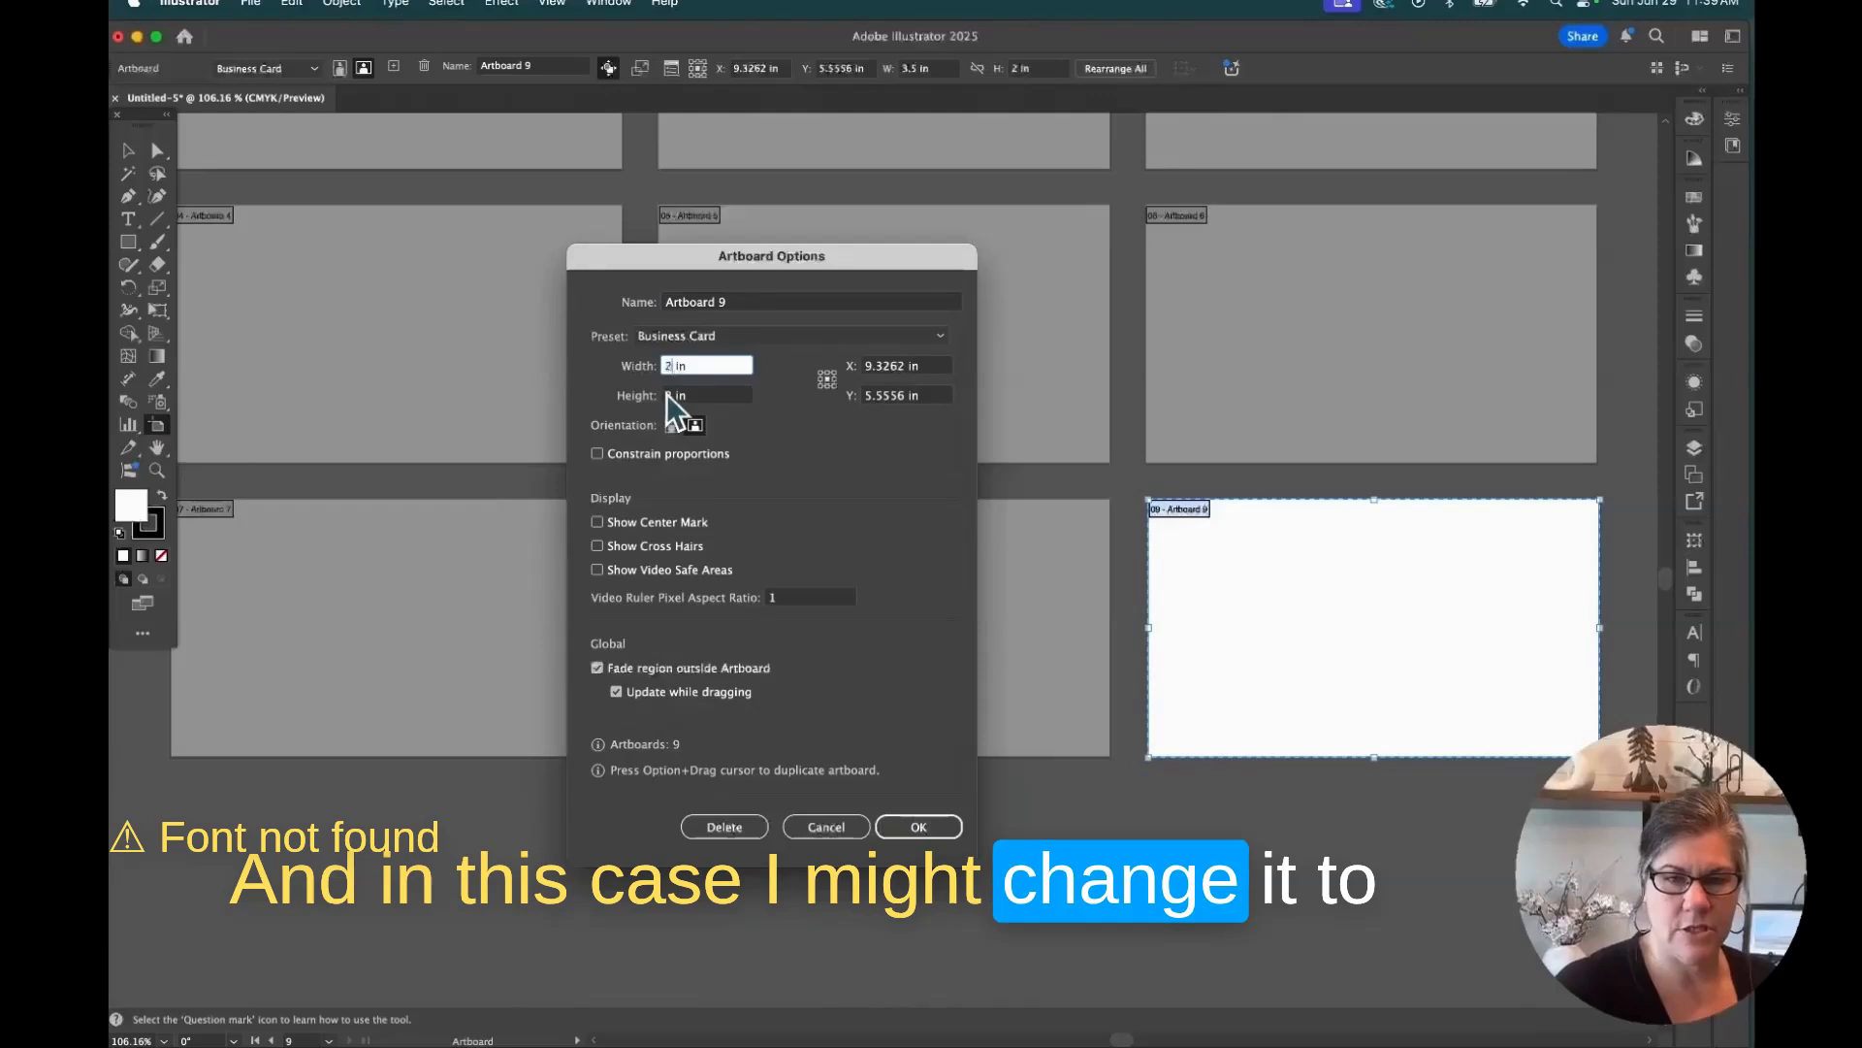
{"action": "double_click", "coordinate": [667, 394]}
{"action": "type", "text": "3.5"}
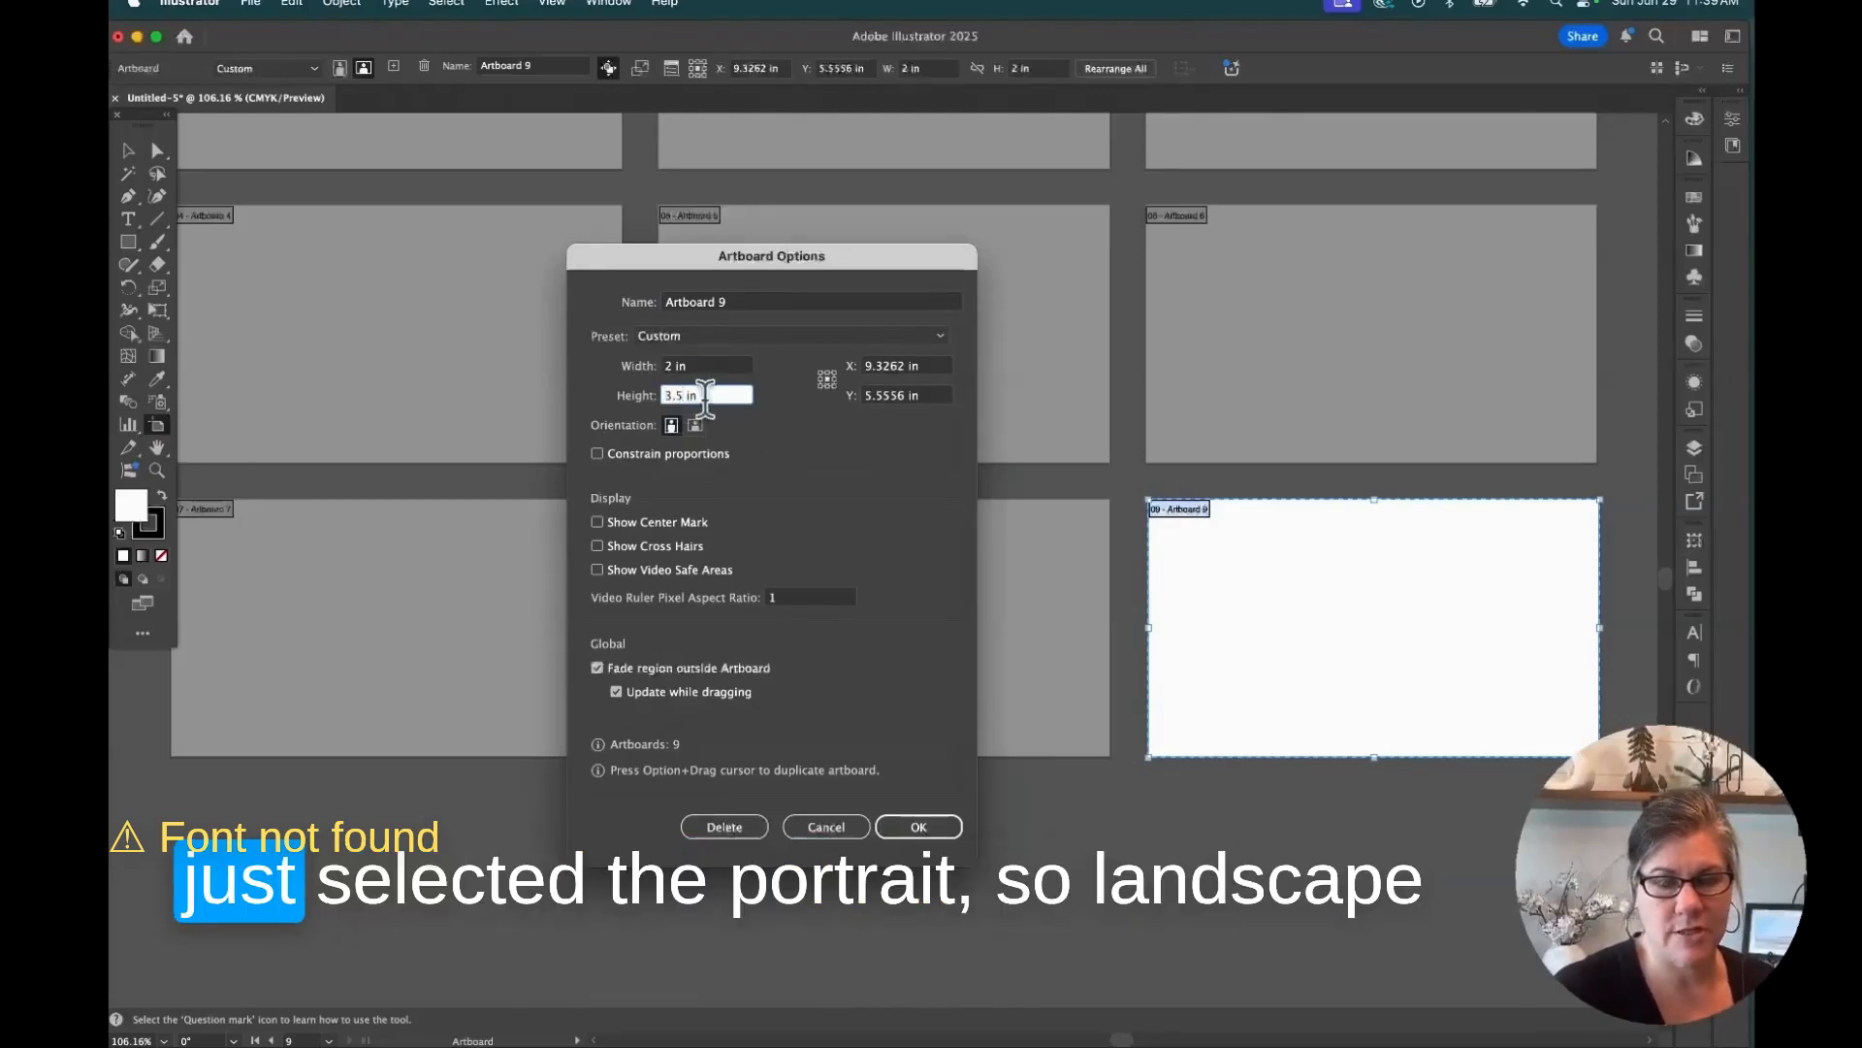
{"action": "left_click", "coordinate": [670, 430]}
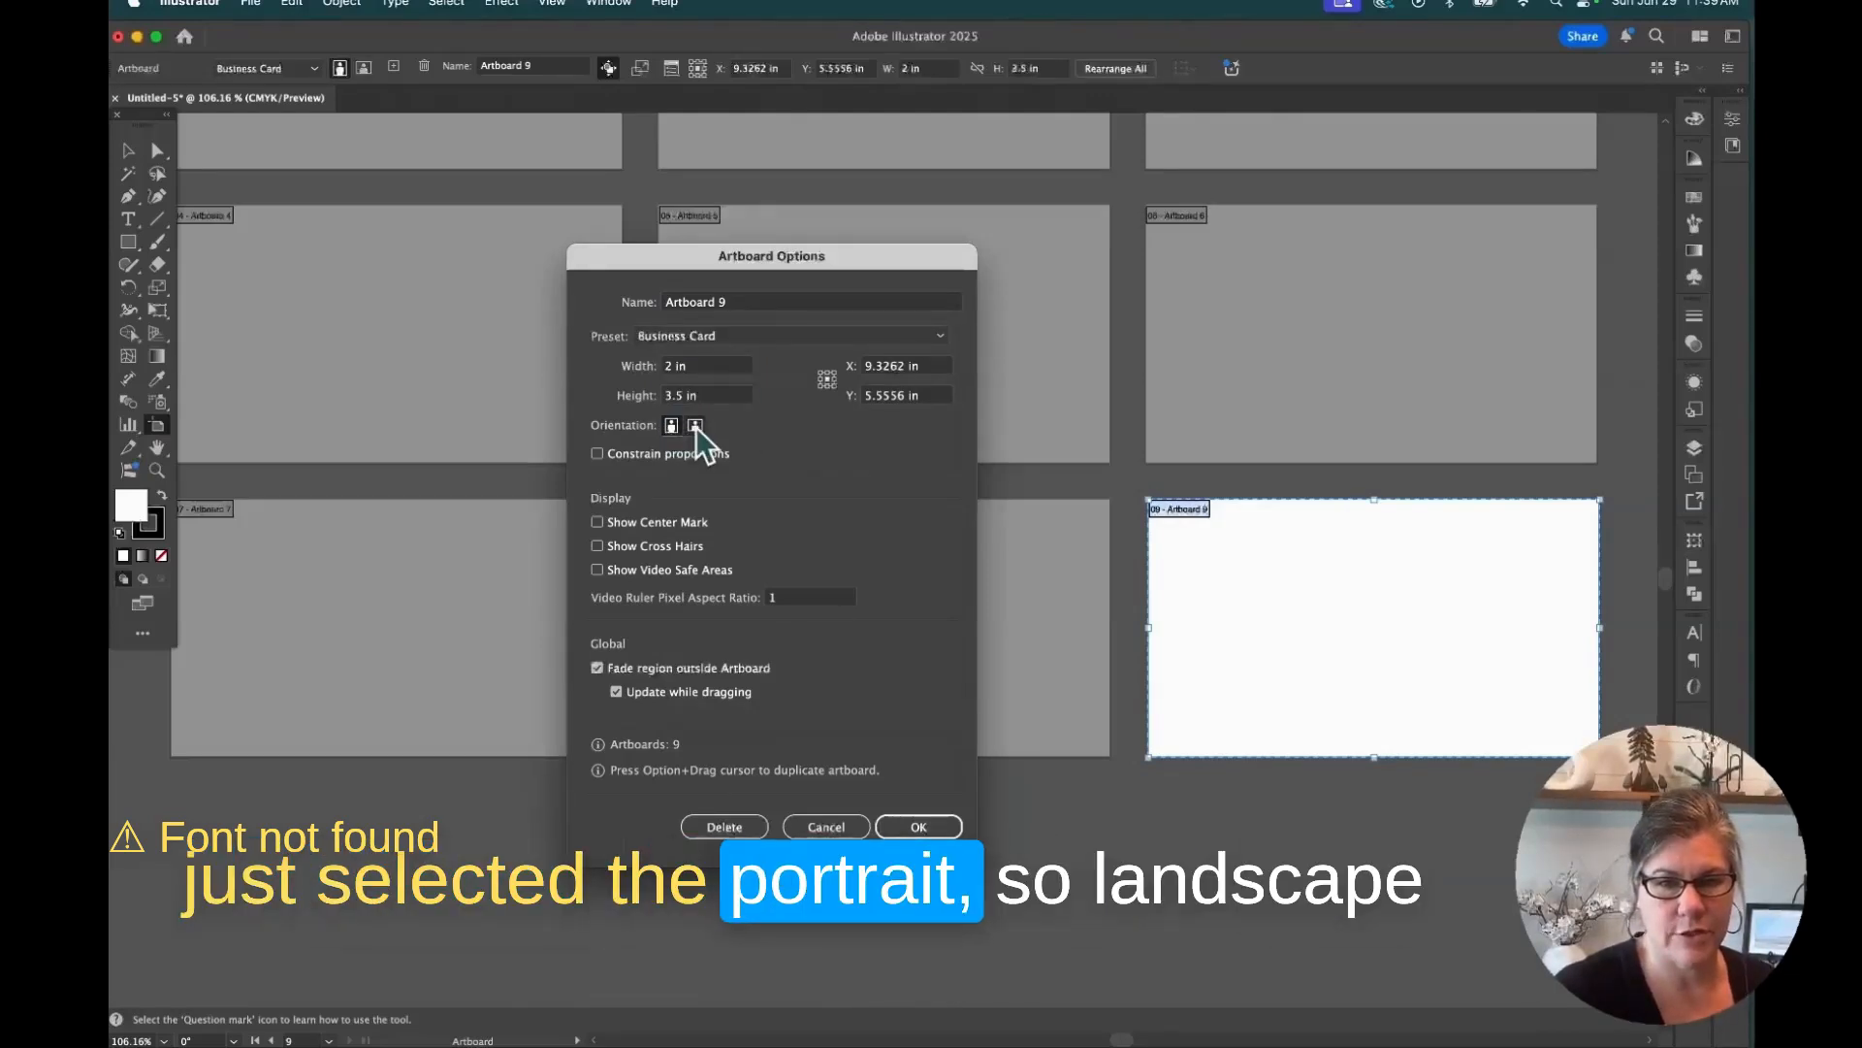
{"action": "left_click", "coordinate": [695, 426]}
{"action": "left_click", "coordinate": [672, 431]}
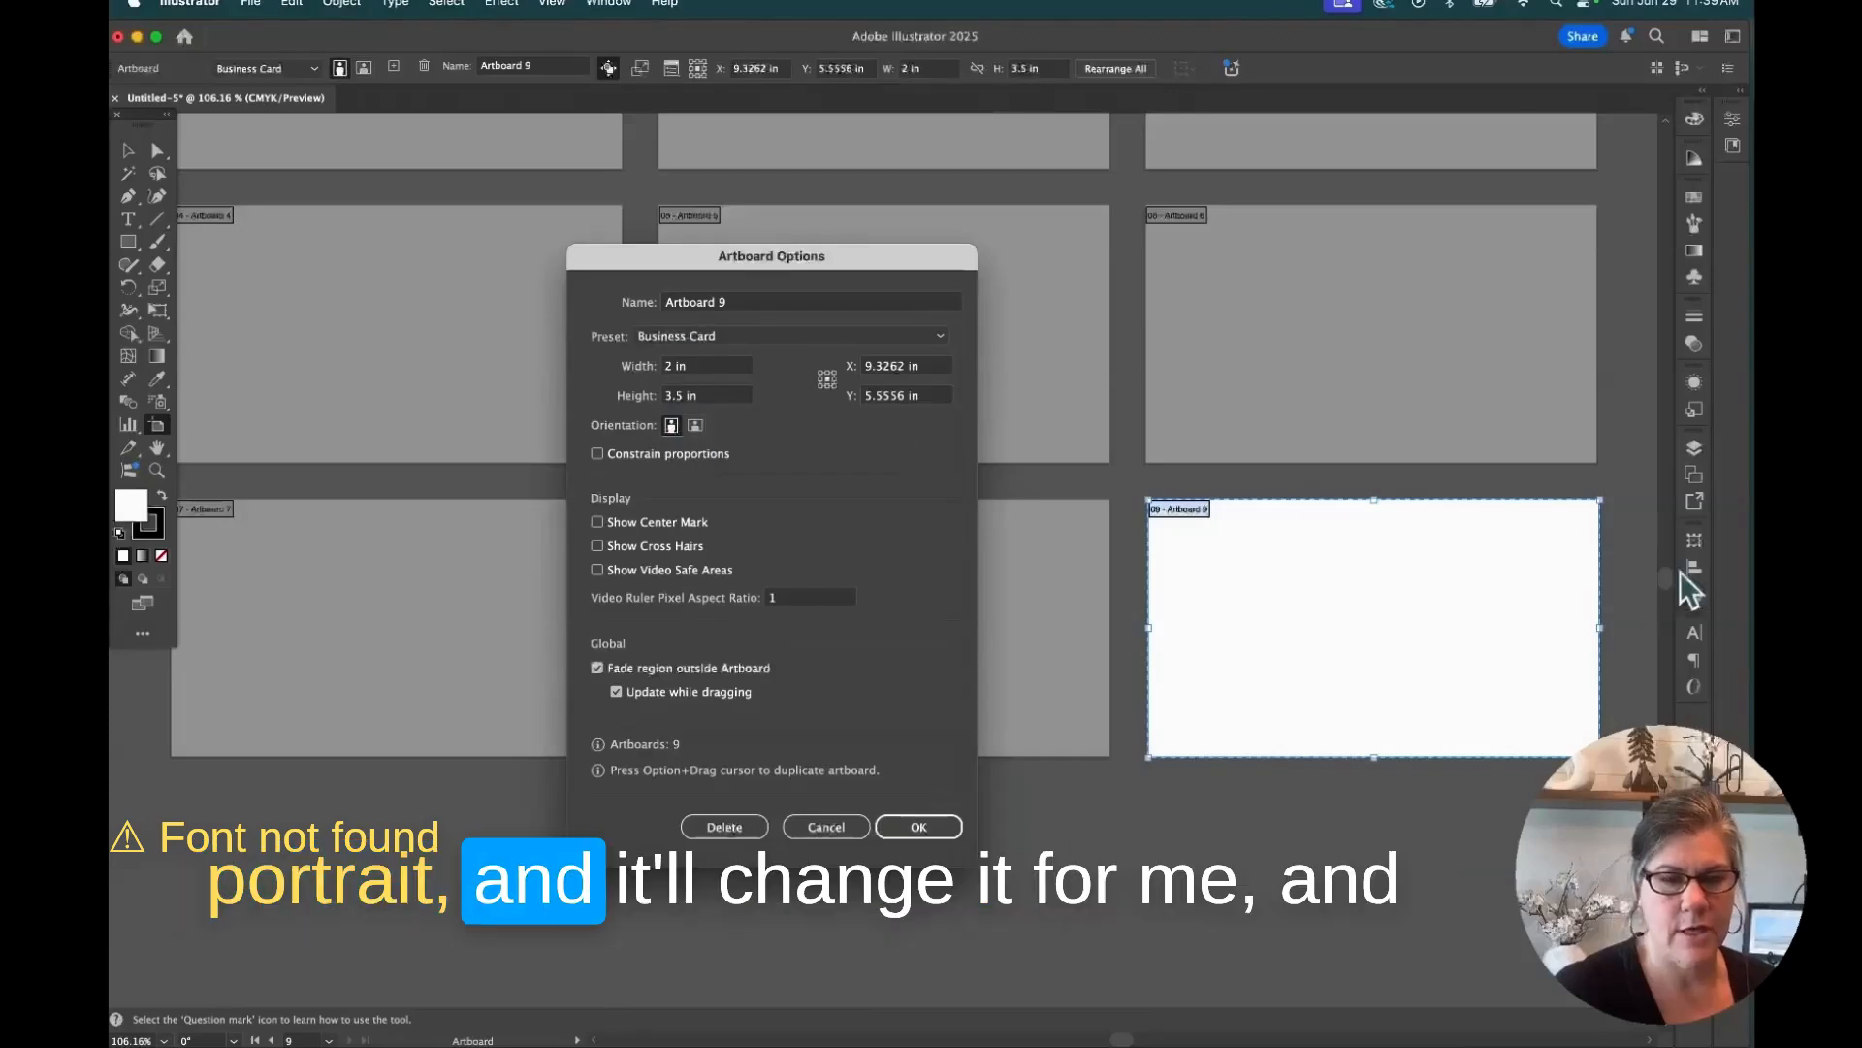
{"action": "left_click", "coordinate": [912, 825]}
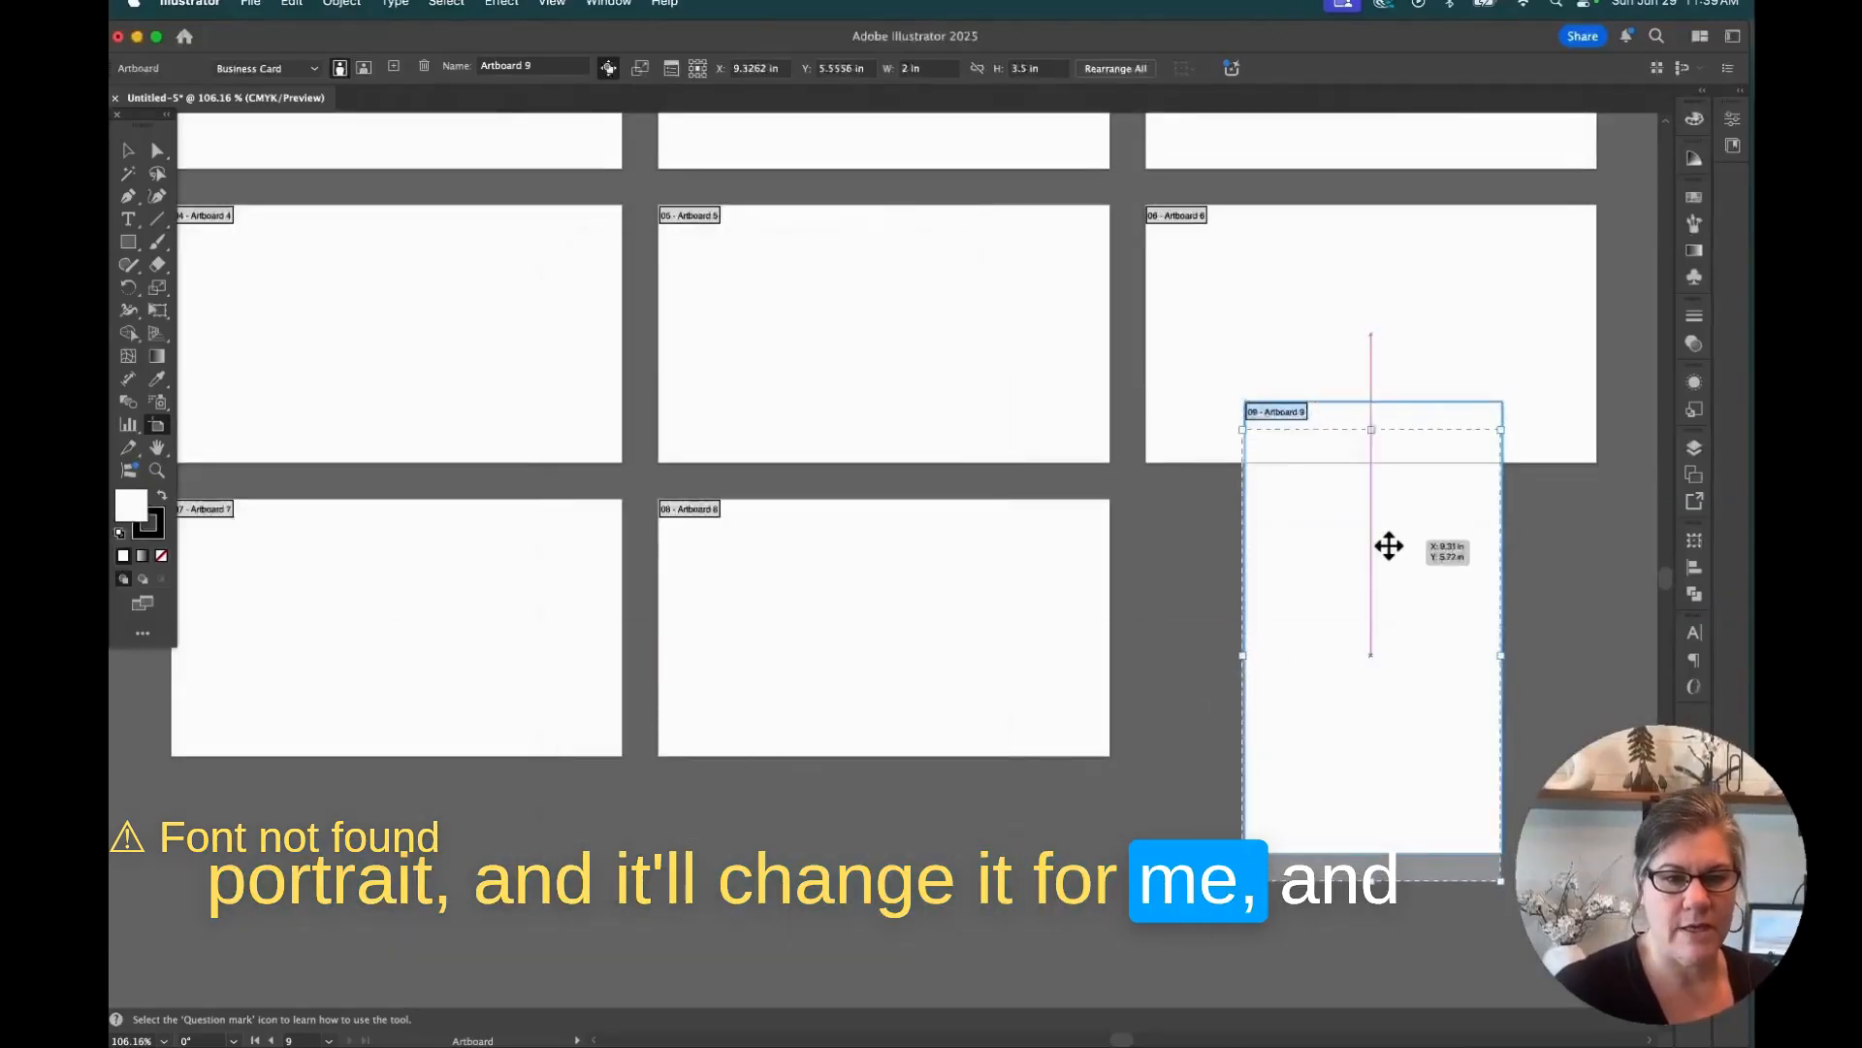
{"action": "left_click_drag", "start_coordinate": [1389, 546], "coordinate": [1335, 605]}
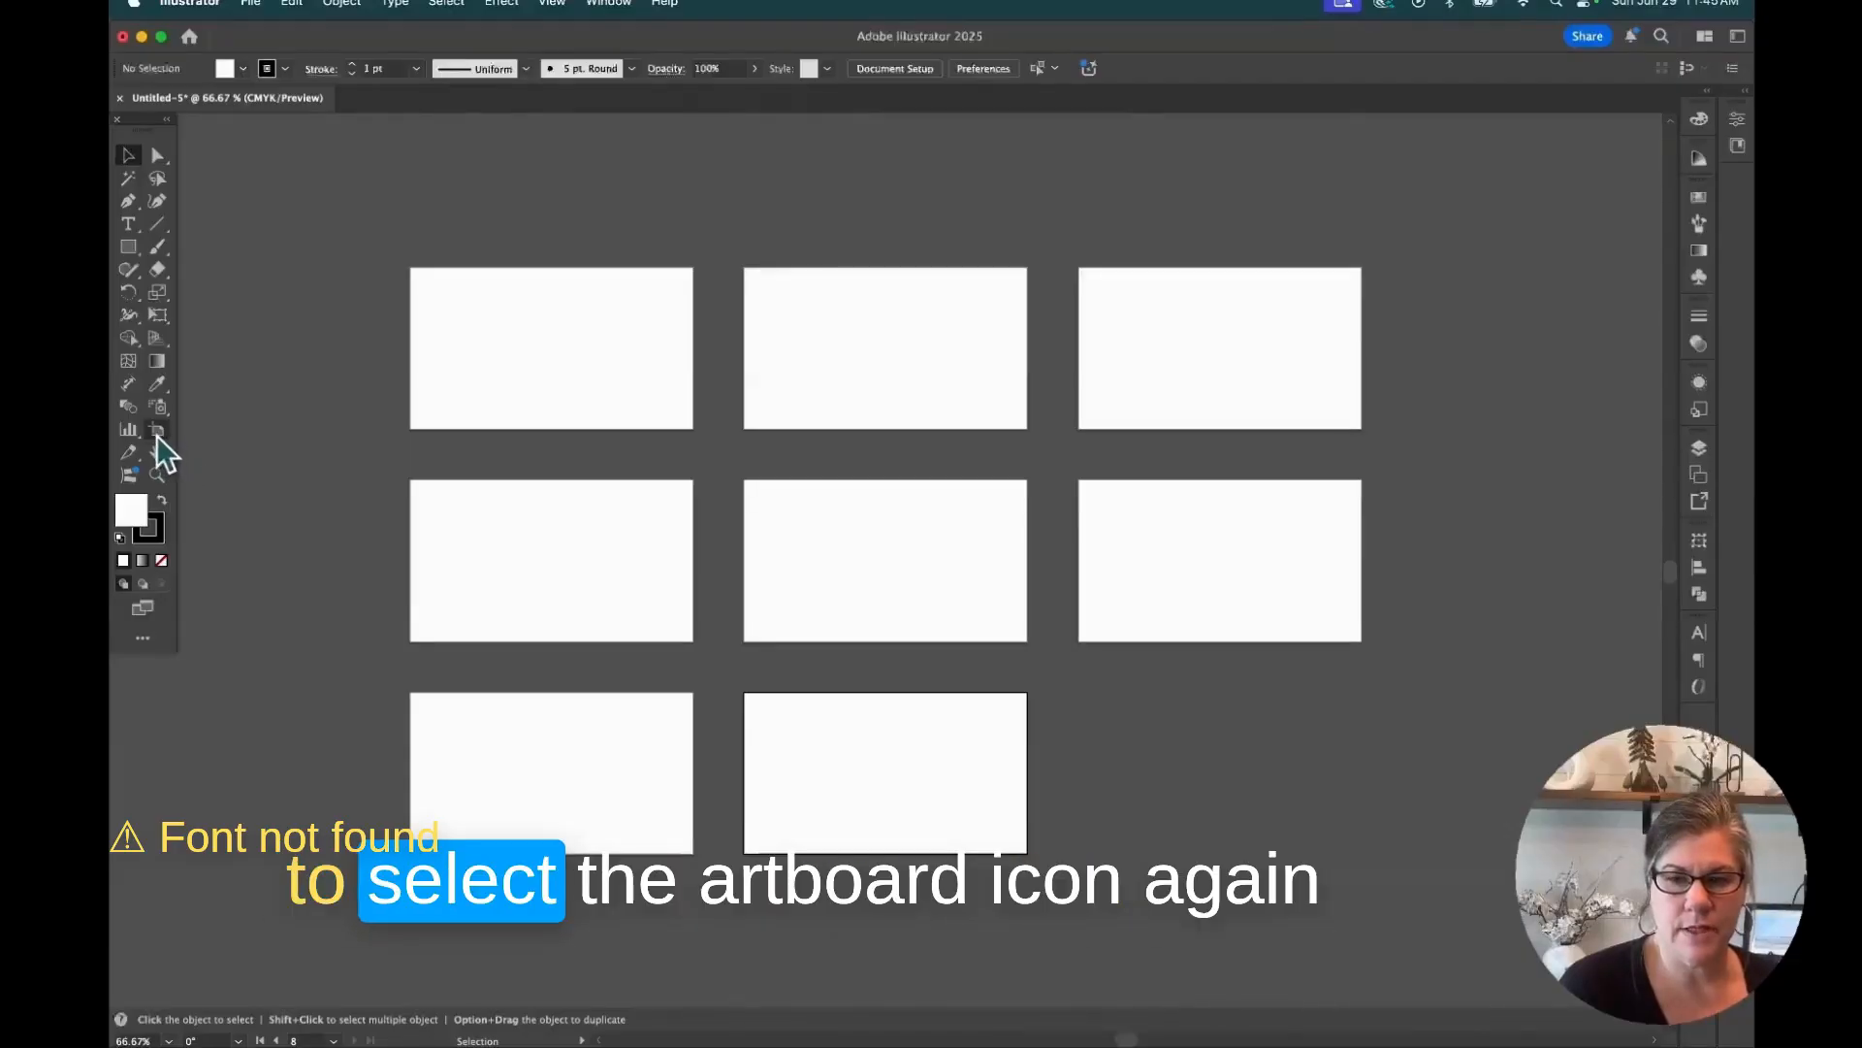
Rearrange all eight artboards into a grid by row with 2 columns.
{"action": "left_click", "coordinate": [156, 431]}
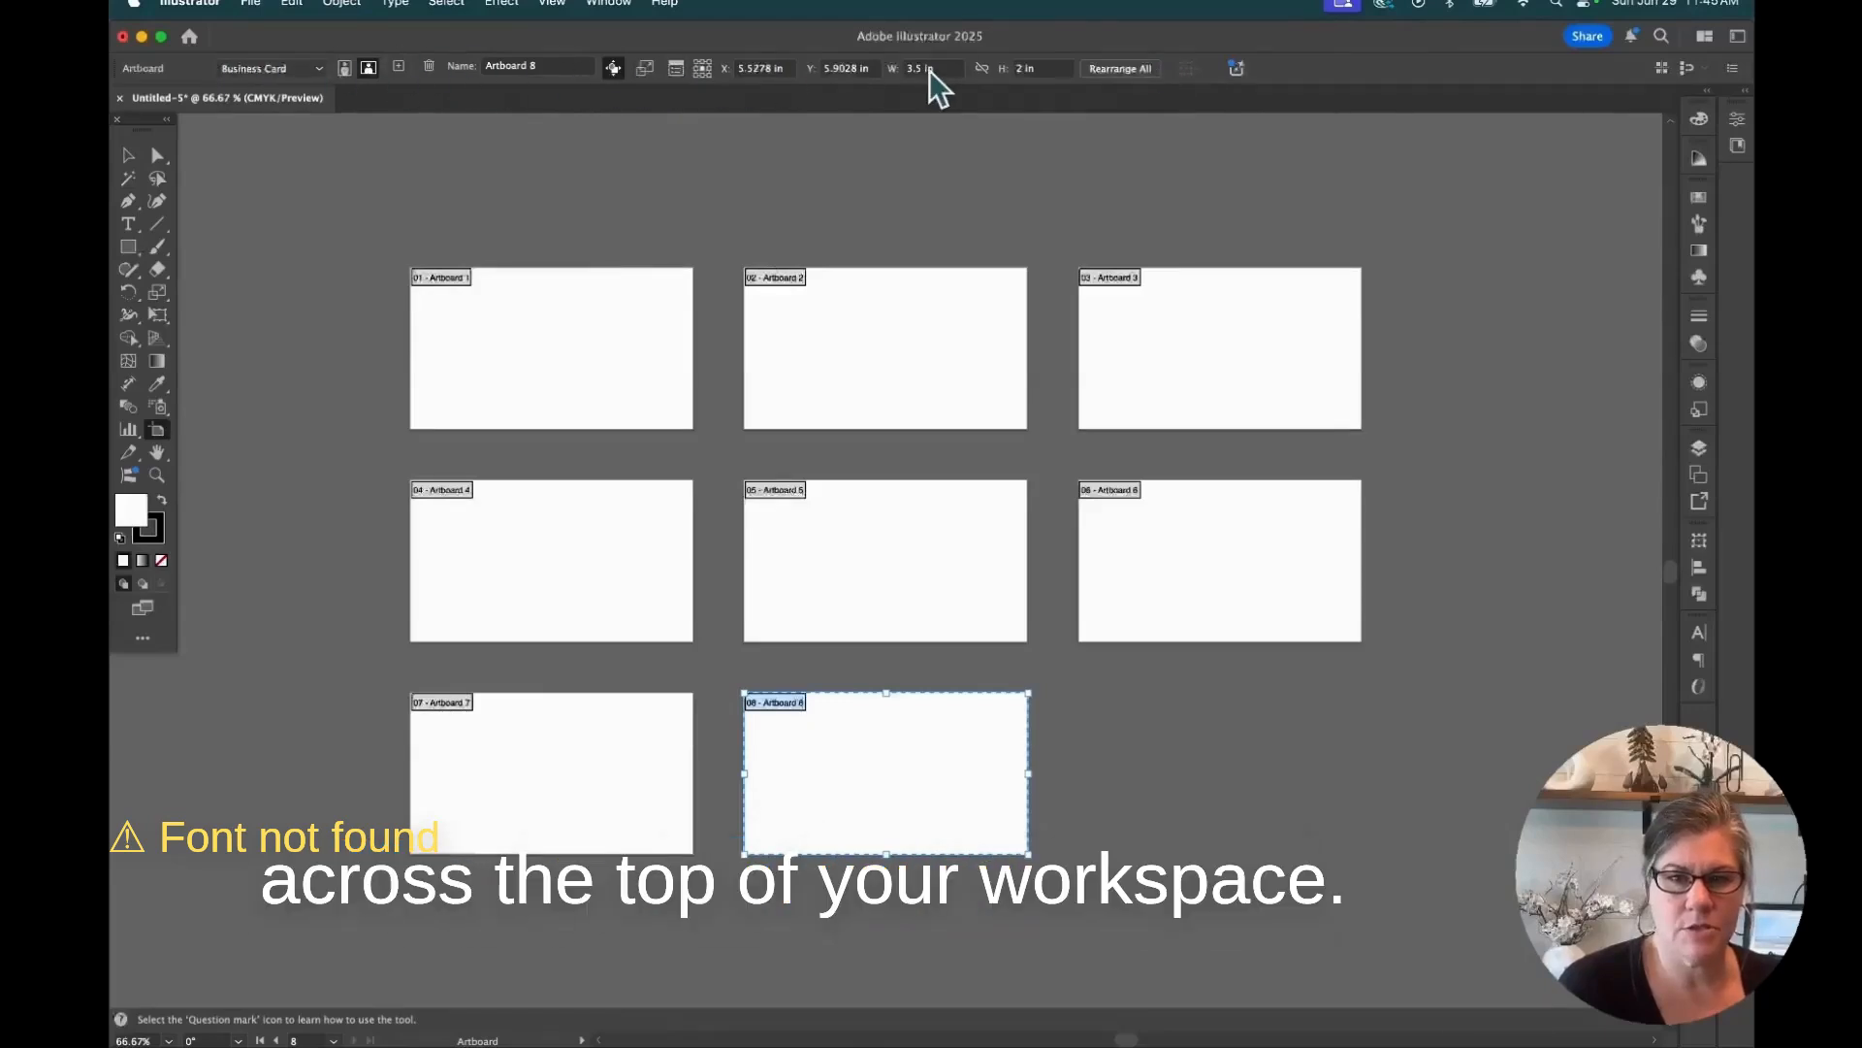
{"action": "left_click", "coordinate": [1113, 72]}
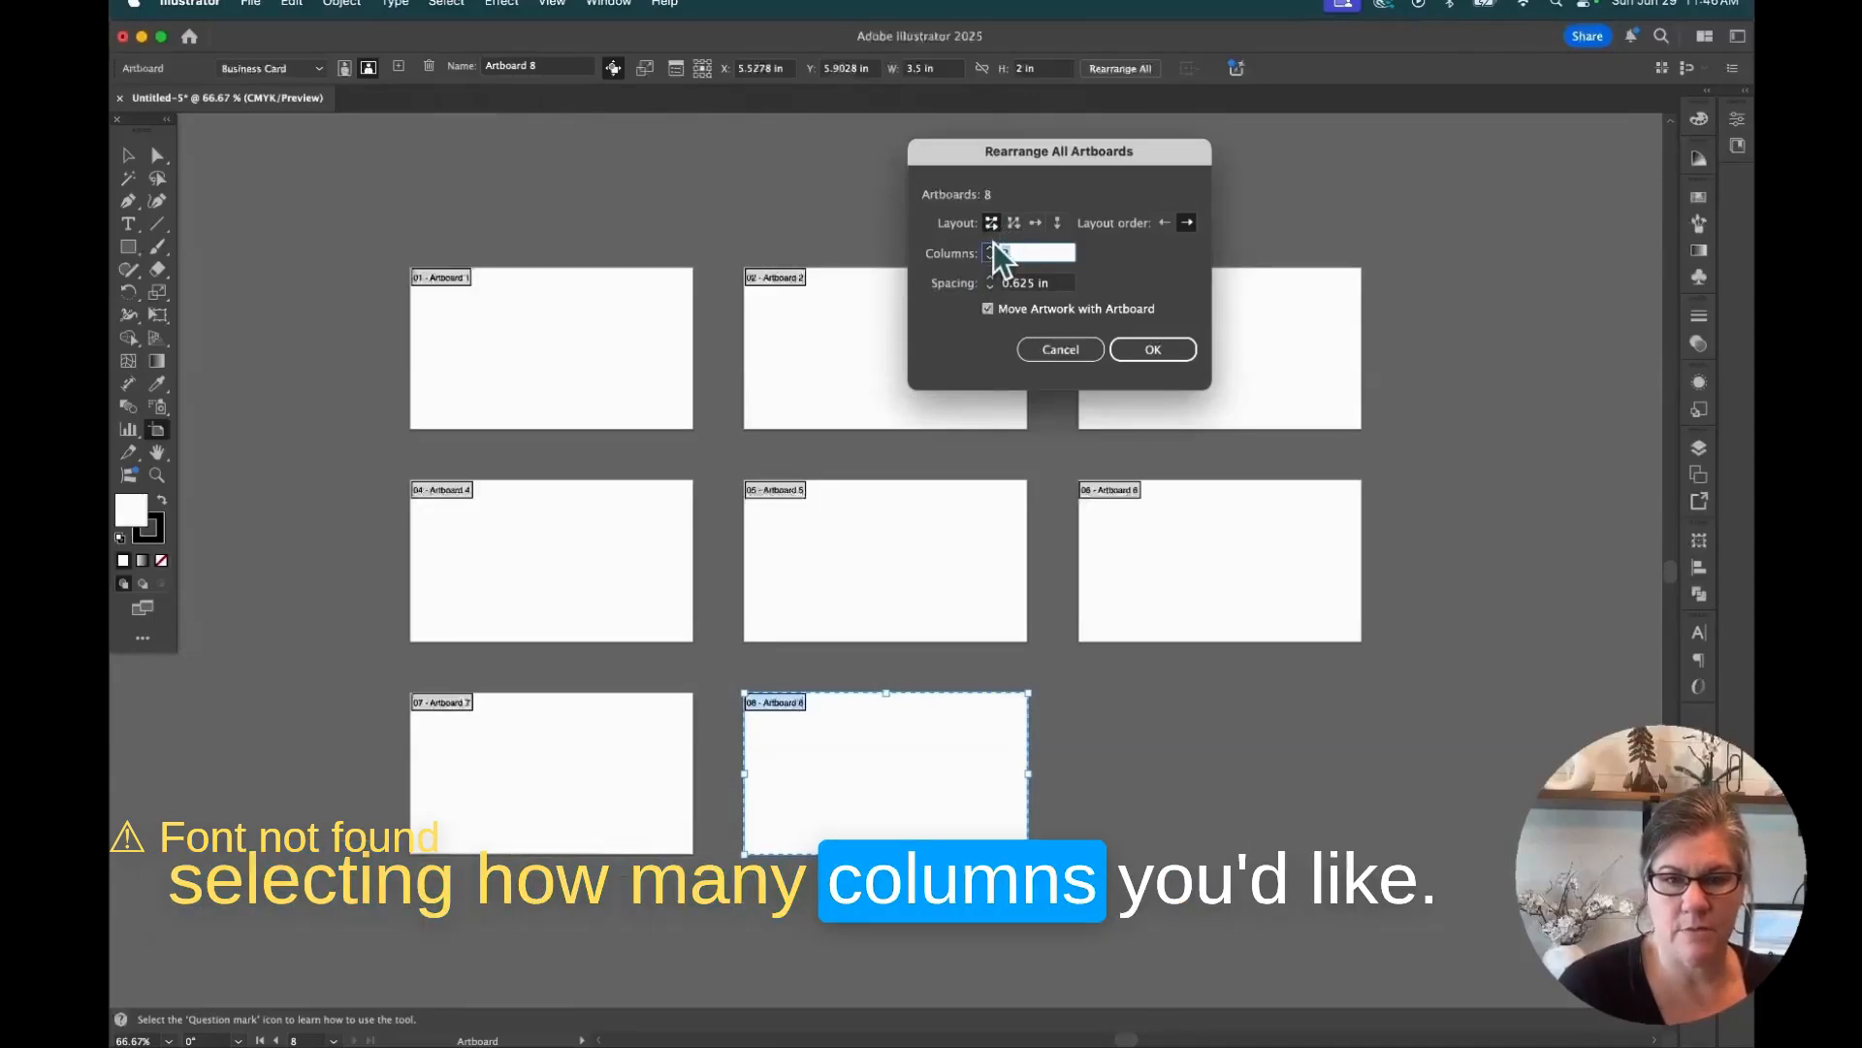
{"action": "left_click", "coordinate": [1013, 226]}
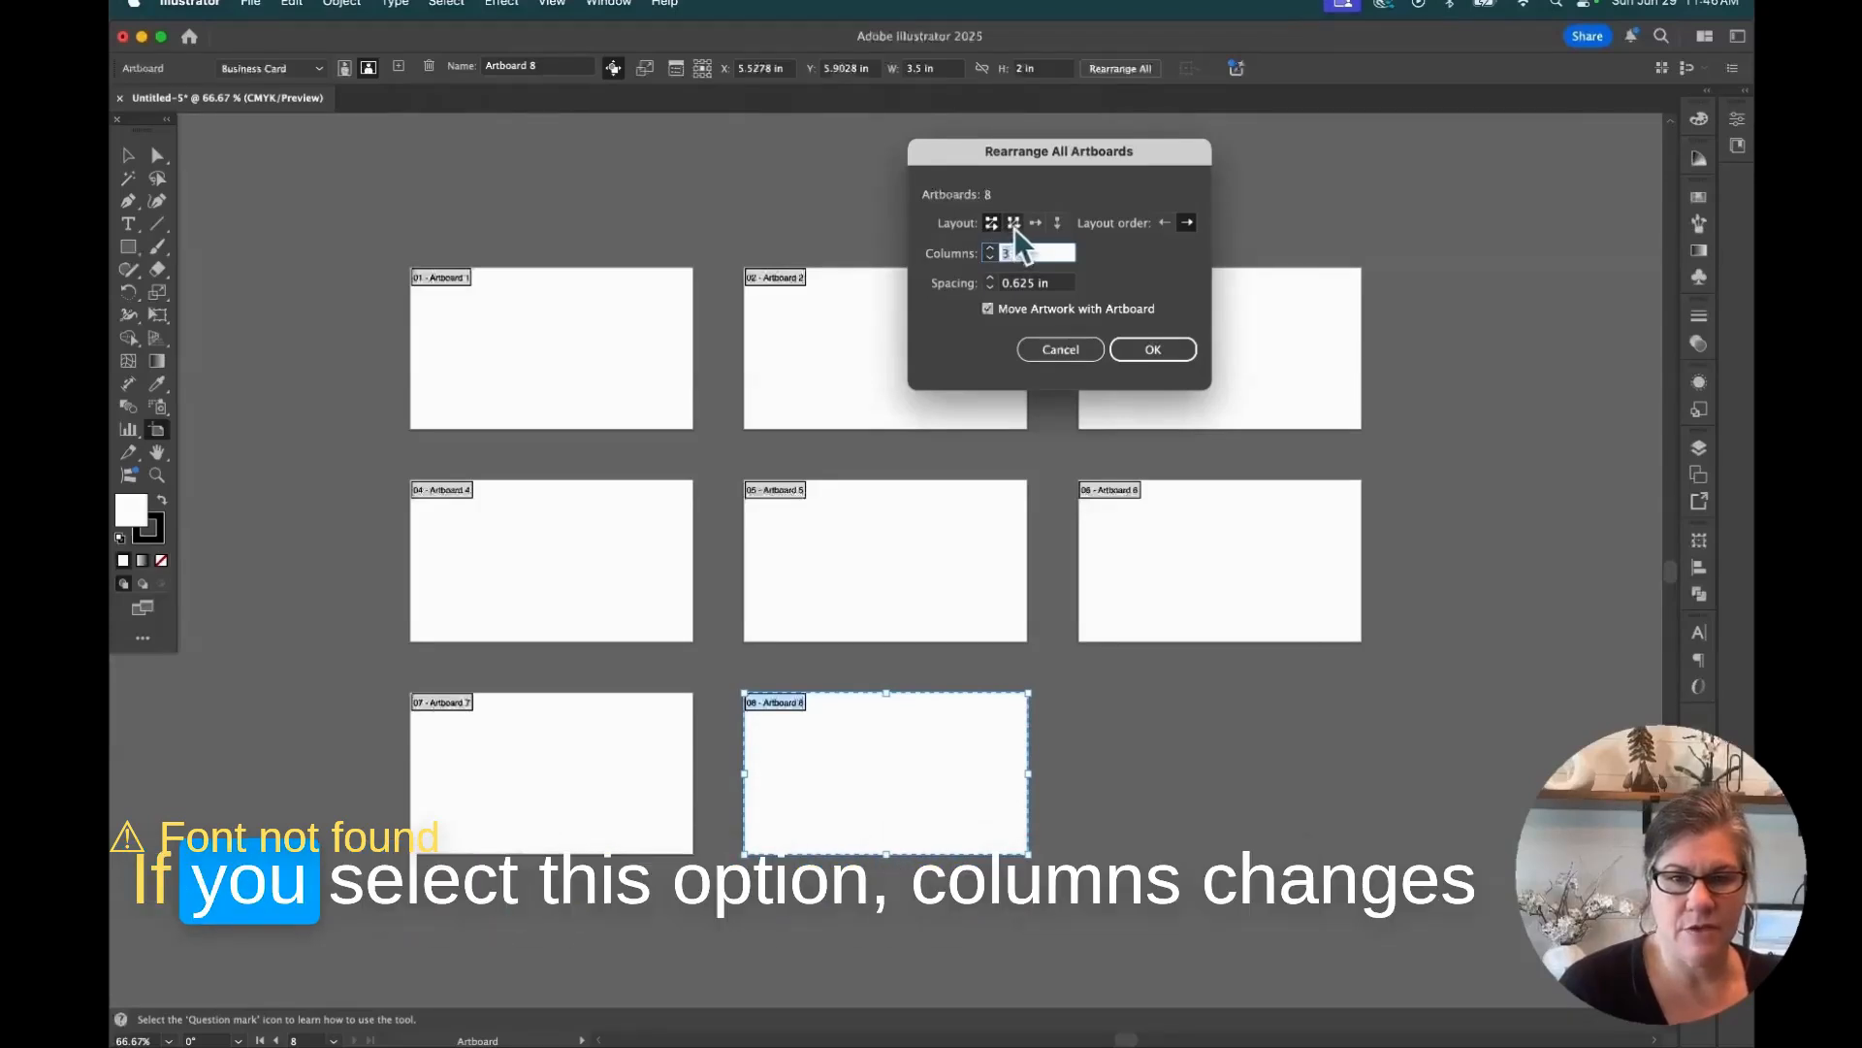
{"action": "left_click", "coordinate": [1014, 225]}
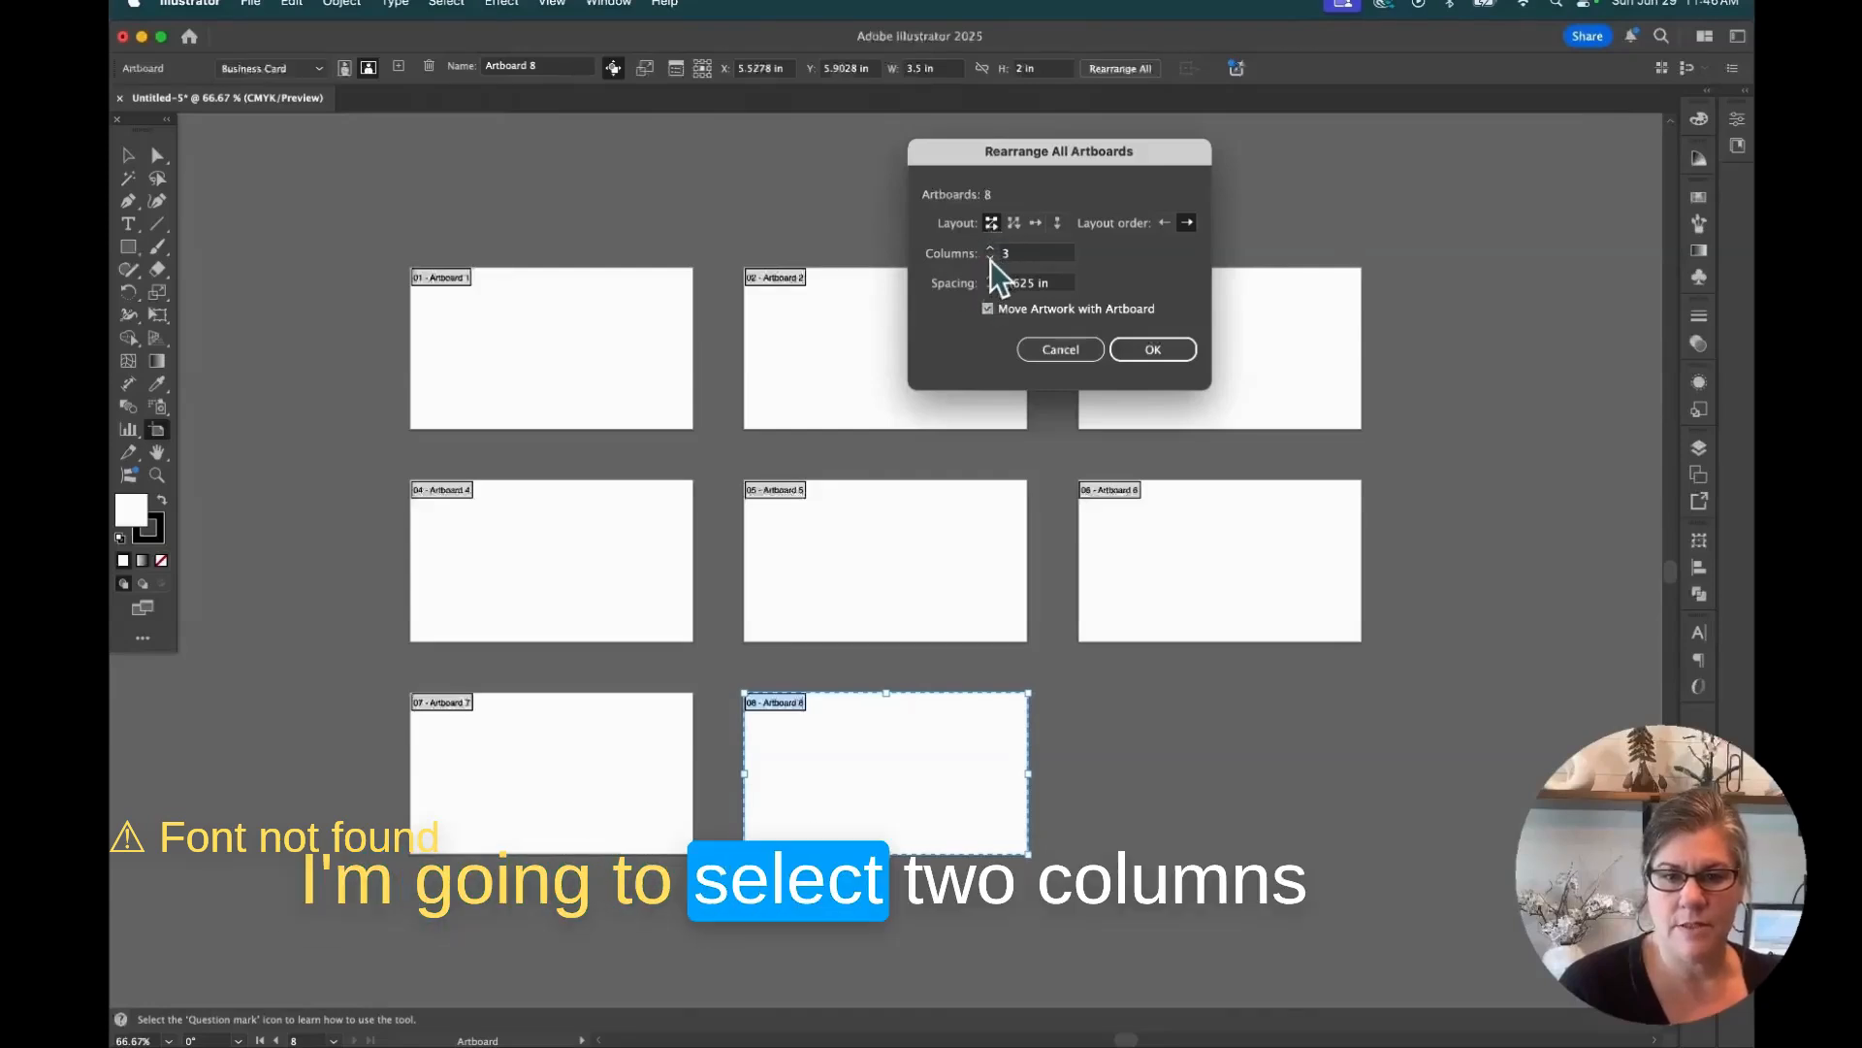
{"action": "left_click", "coordinate": [989, 258]}
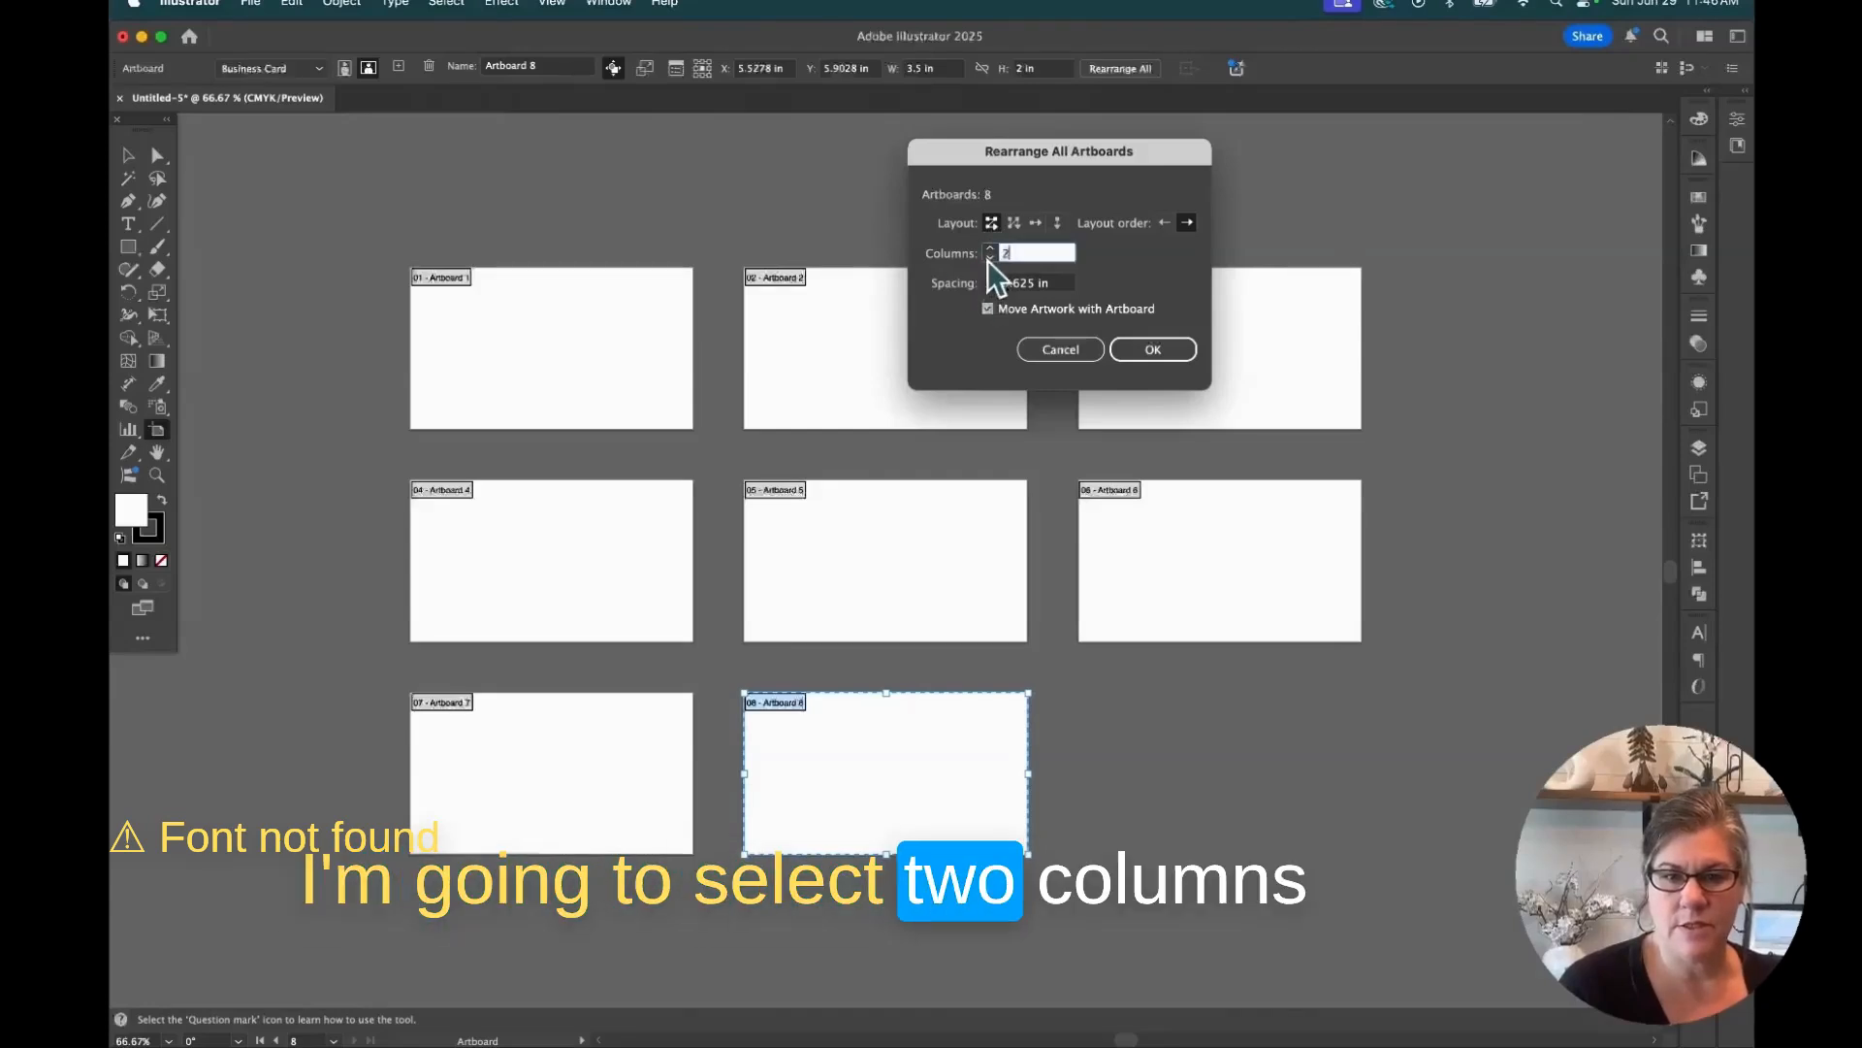
{"action": "left_click", "coordinate": [1154, 351]}
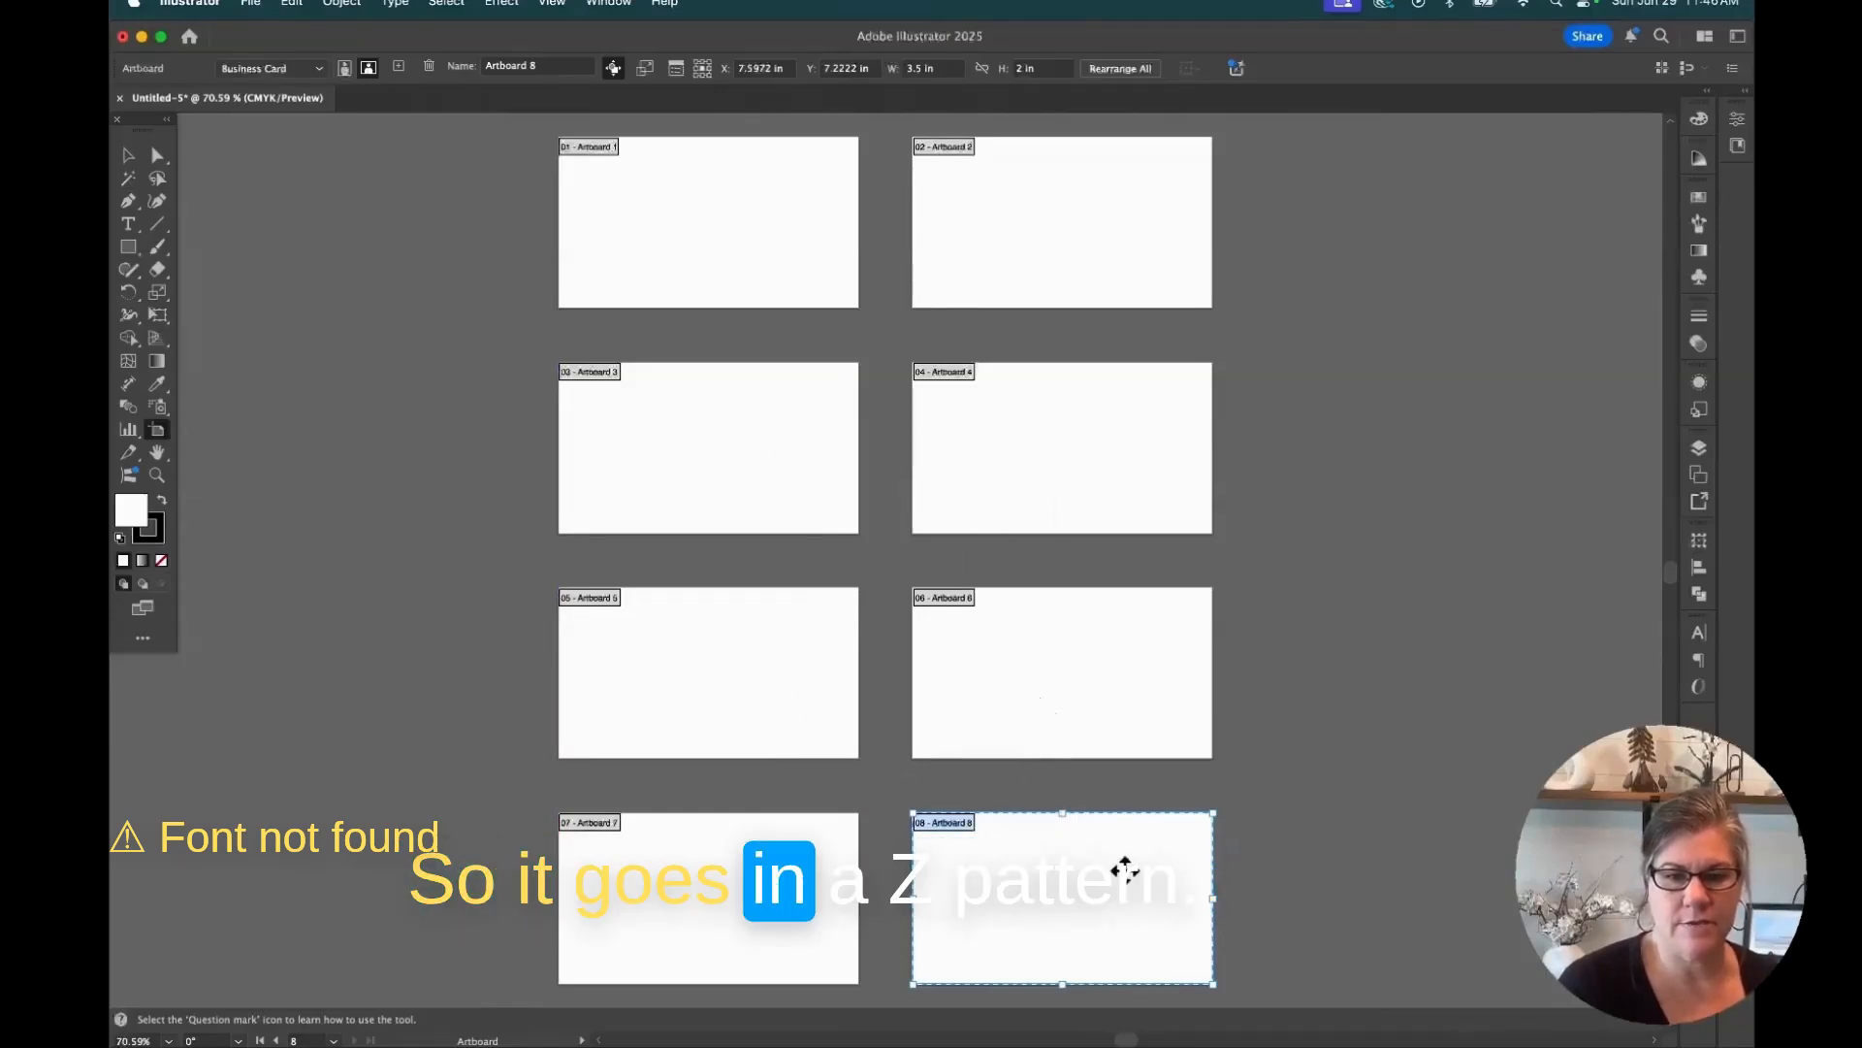
Rearrange all artboards into a grid by column with 3 rows.
{"action": "left_click", "coordinate": [1114, 66]}
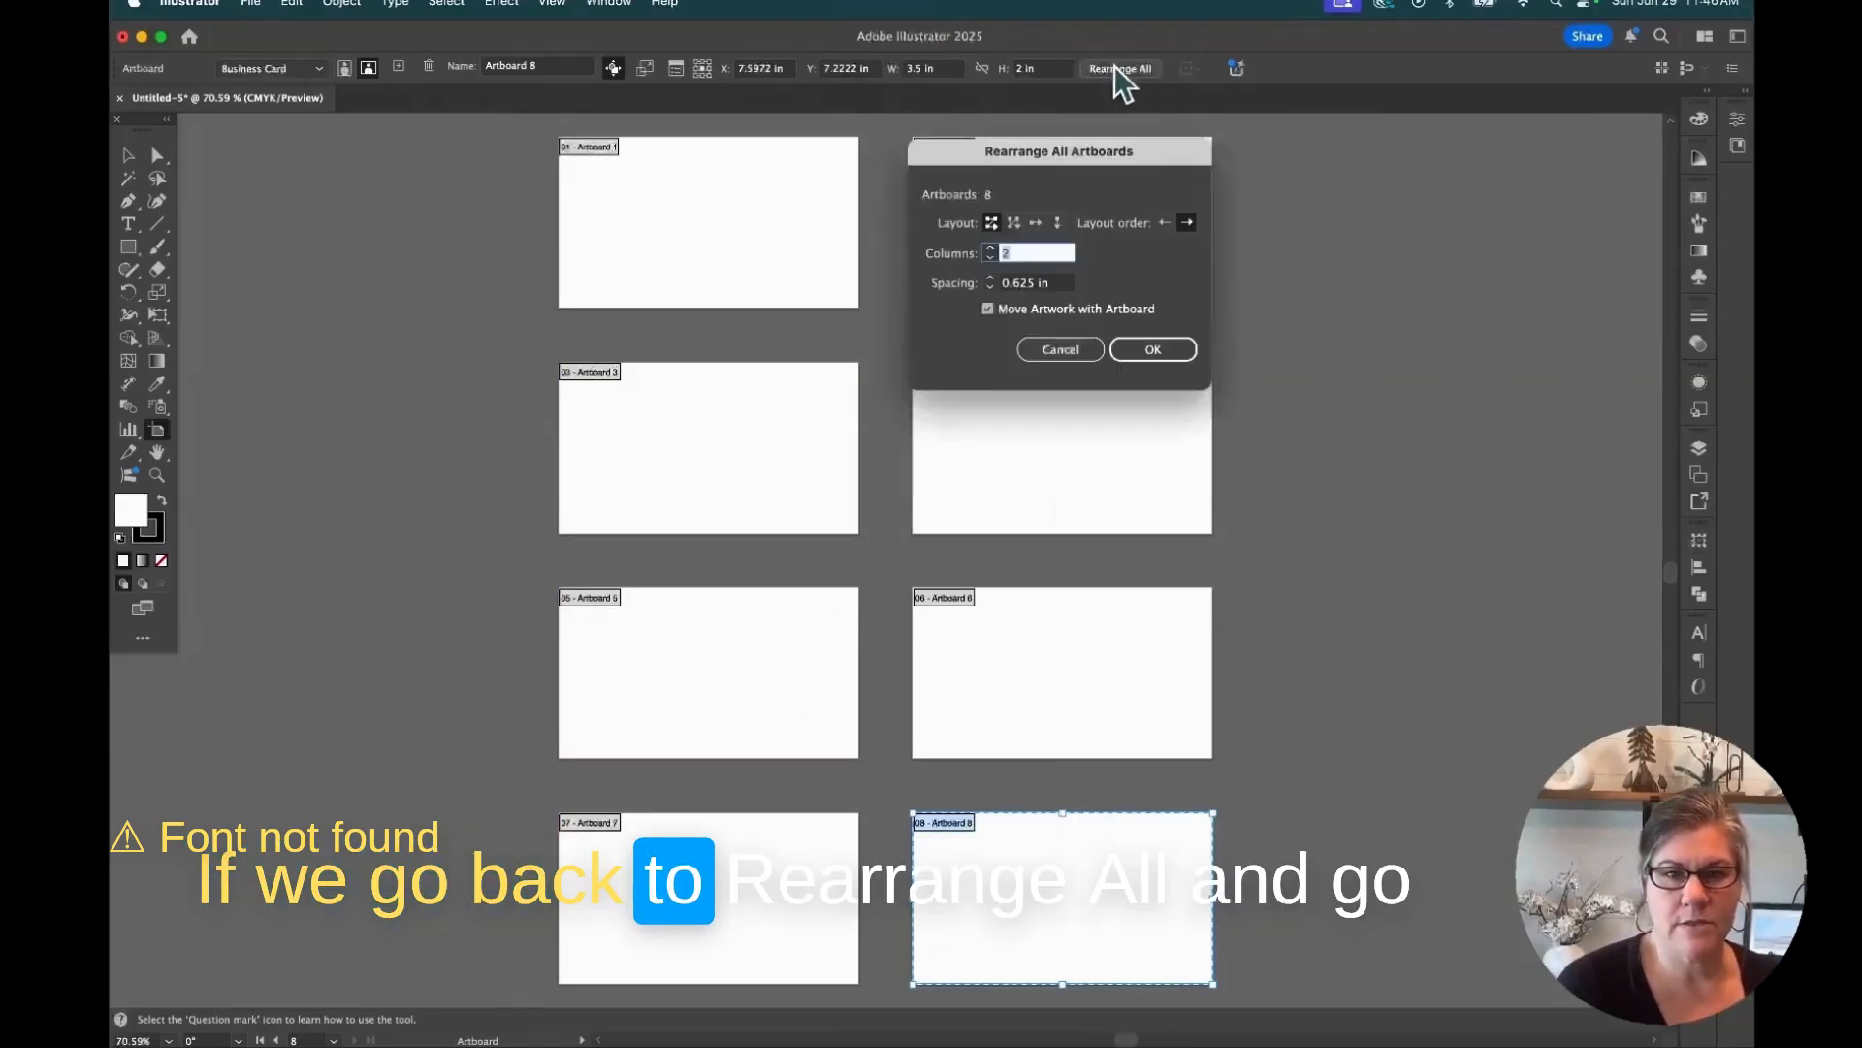
{"action": "left_click", "coordinate": [1014, 223]}
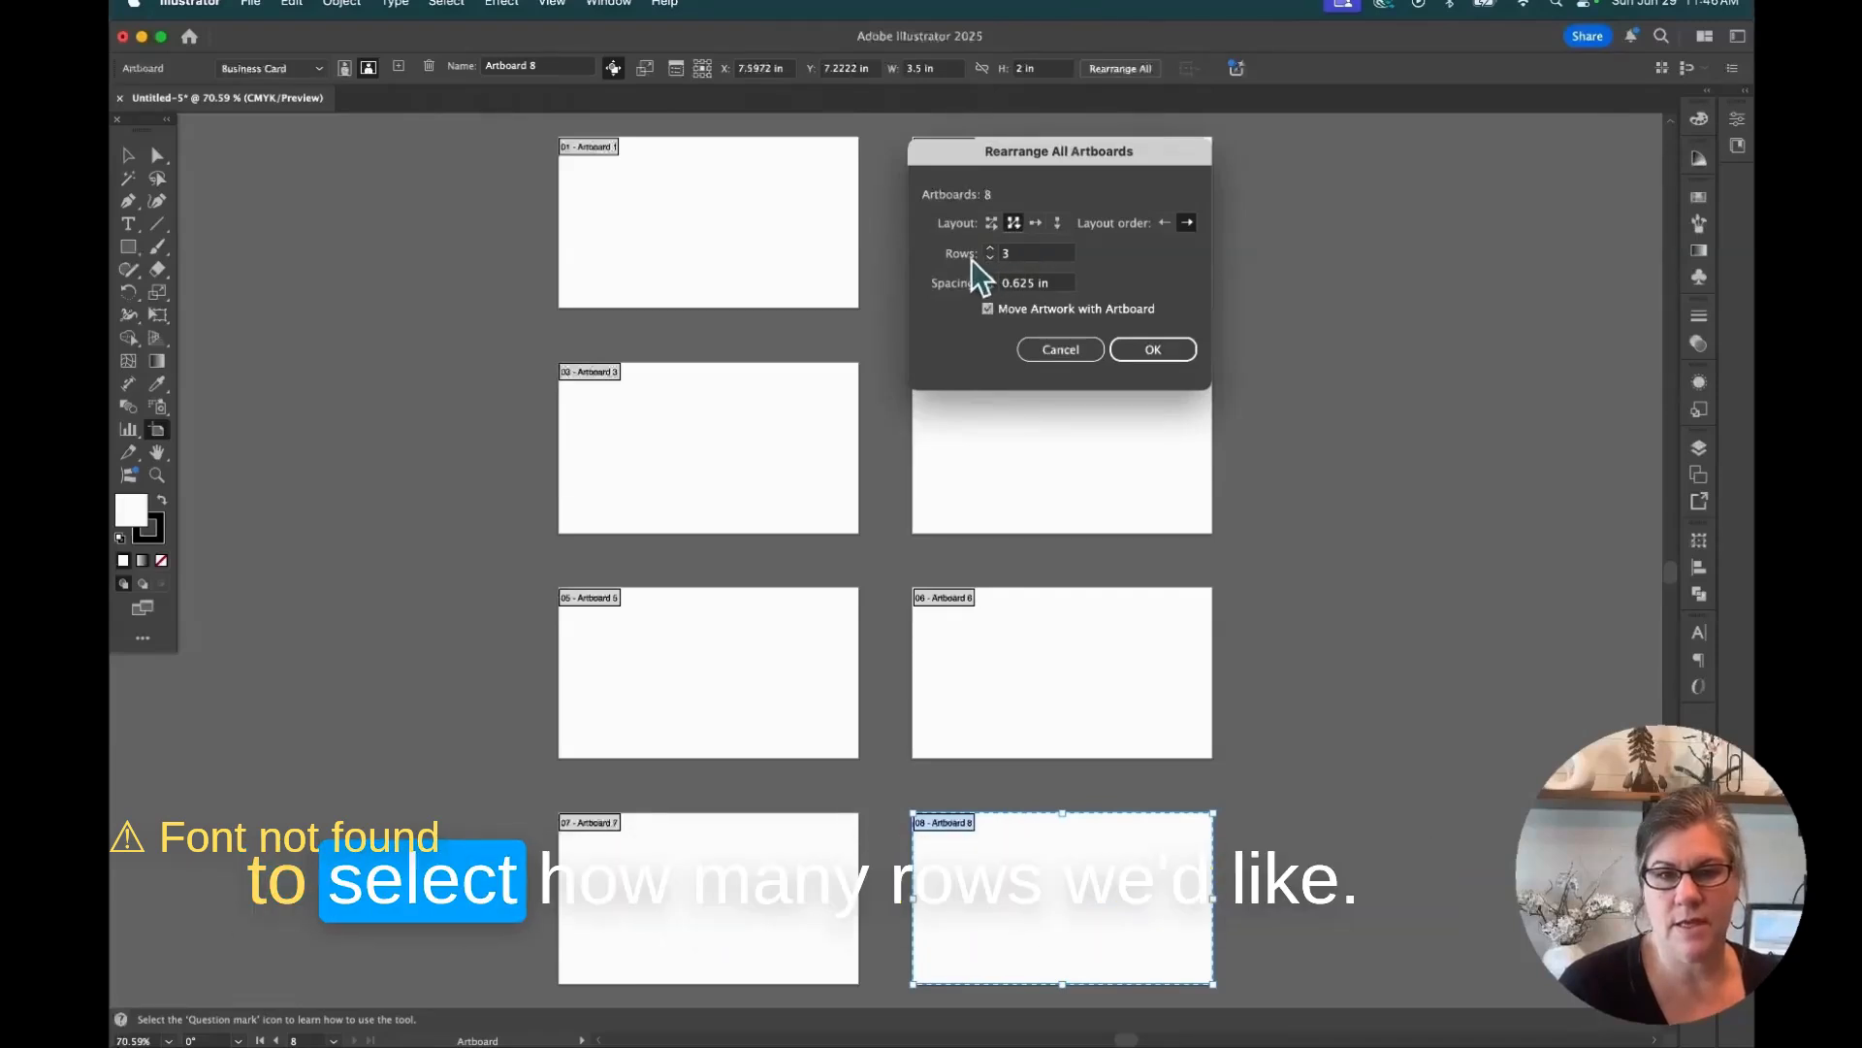
{"action": "left_click", "coordinate": [992, 247]}
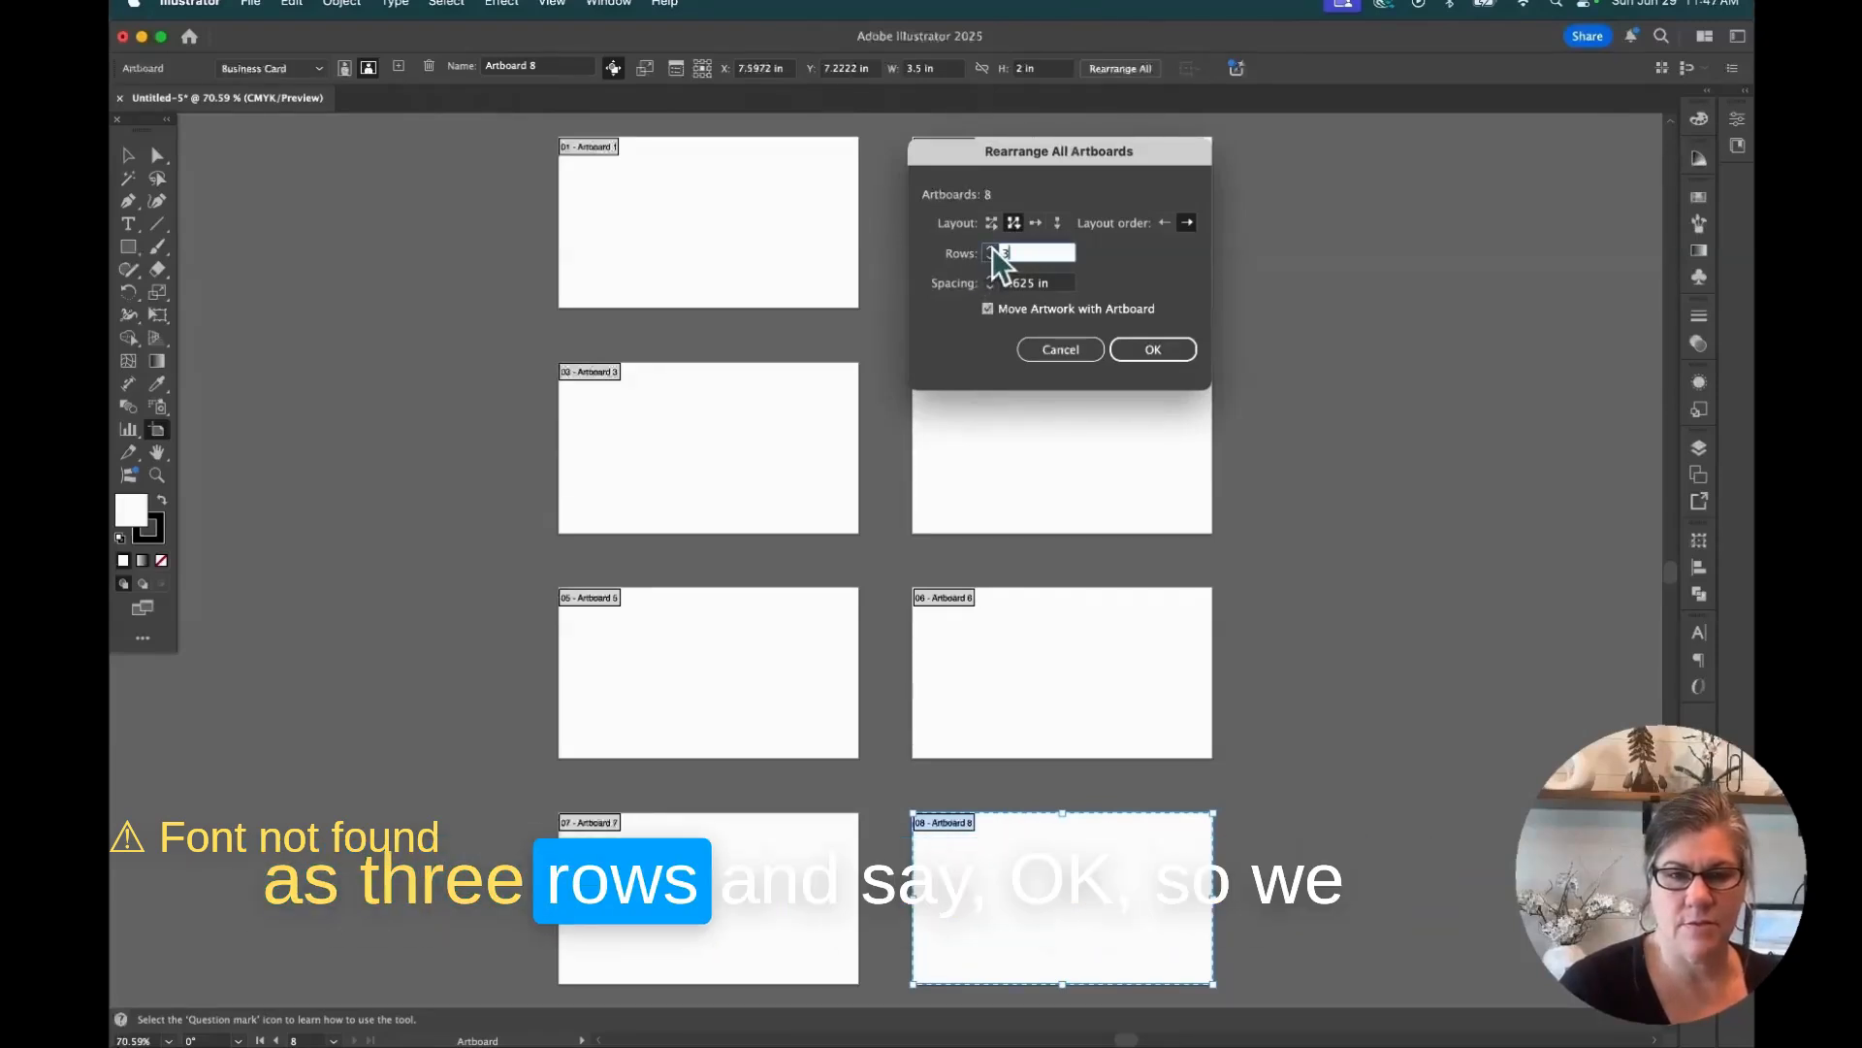
{"action": "left_click", "coordinate": [1164, 351]}
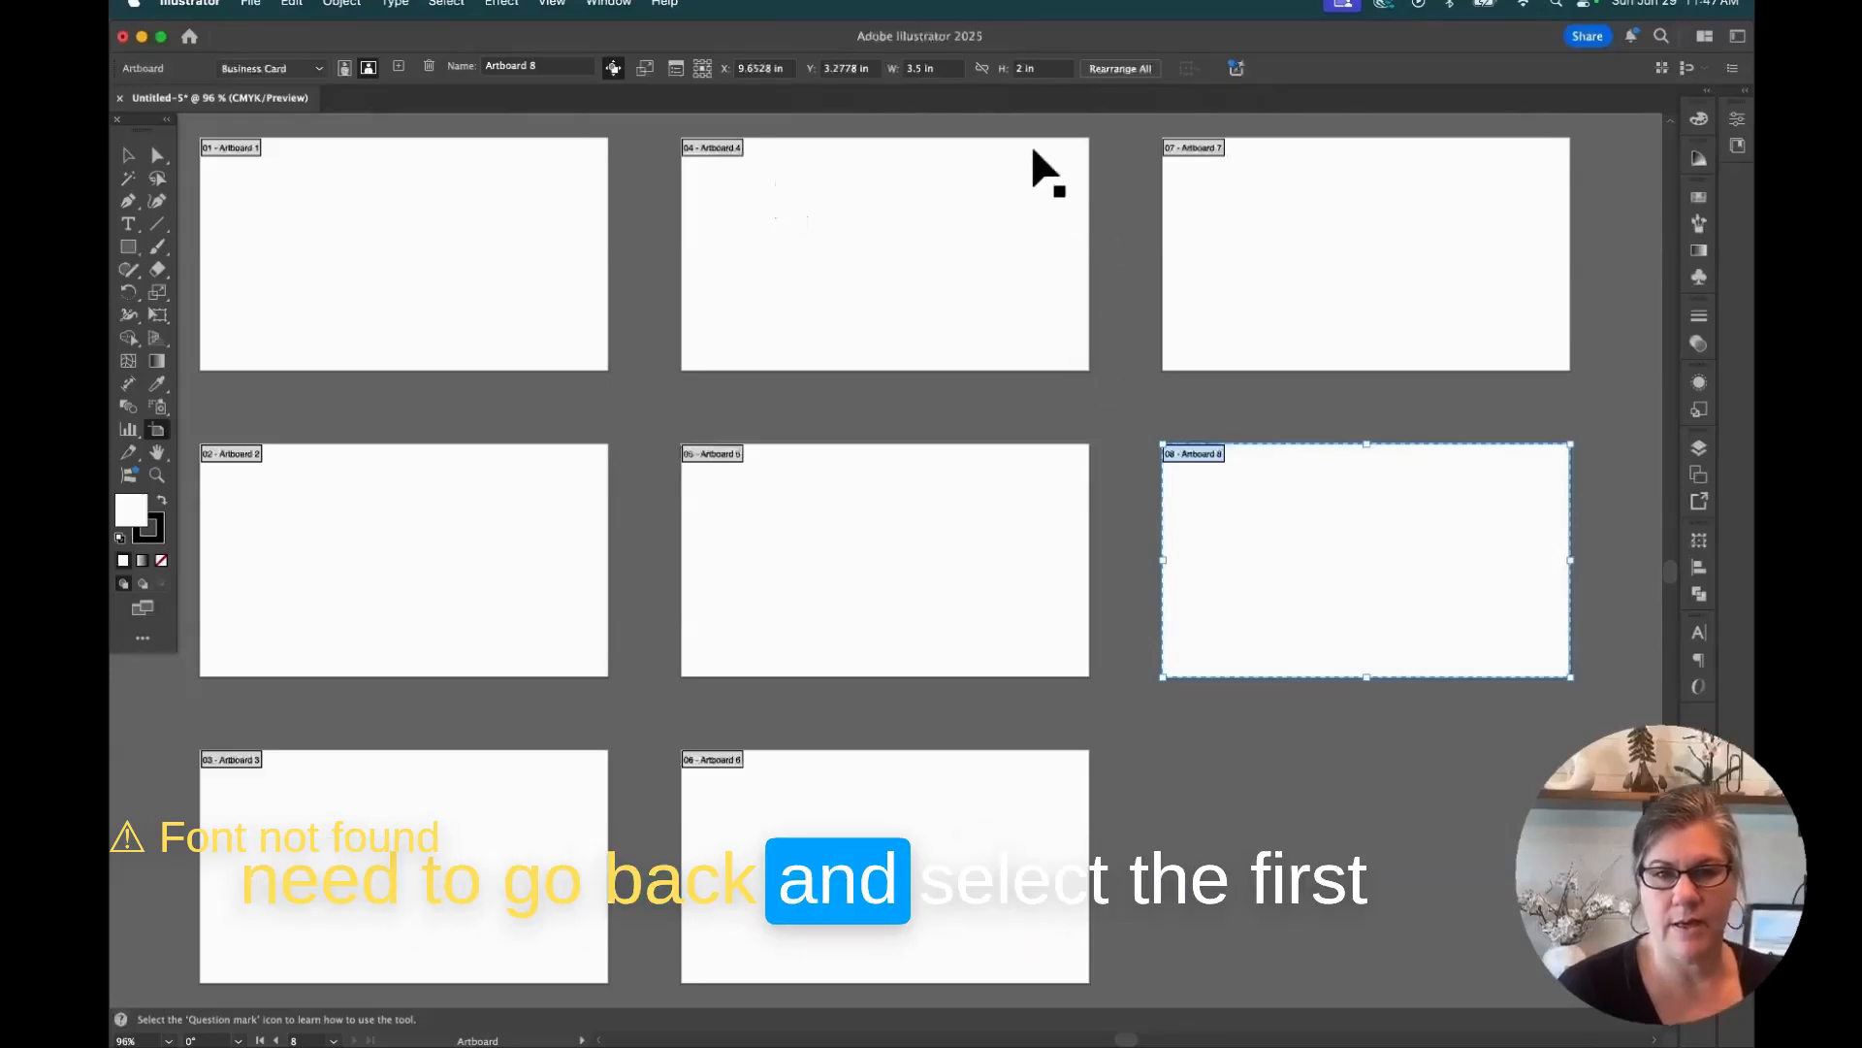
Rearrange all artboards into a single horizontal row with 0.125 in spacing.
{"action": "left_click", "coordinate": [1133, 70]}
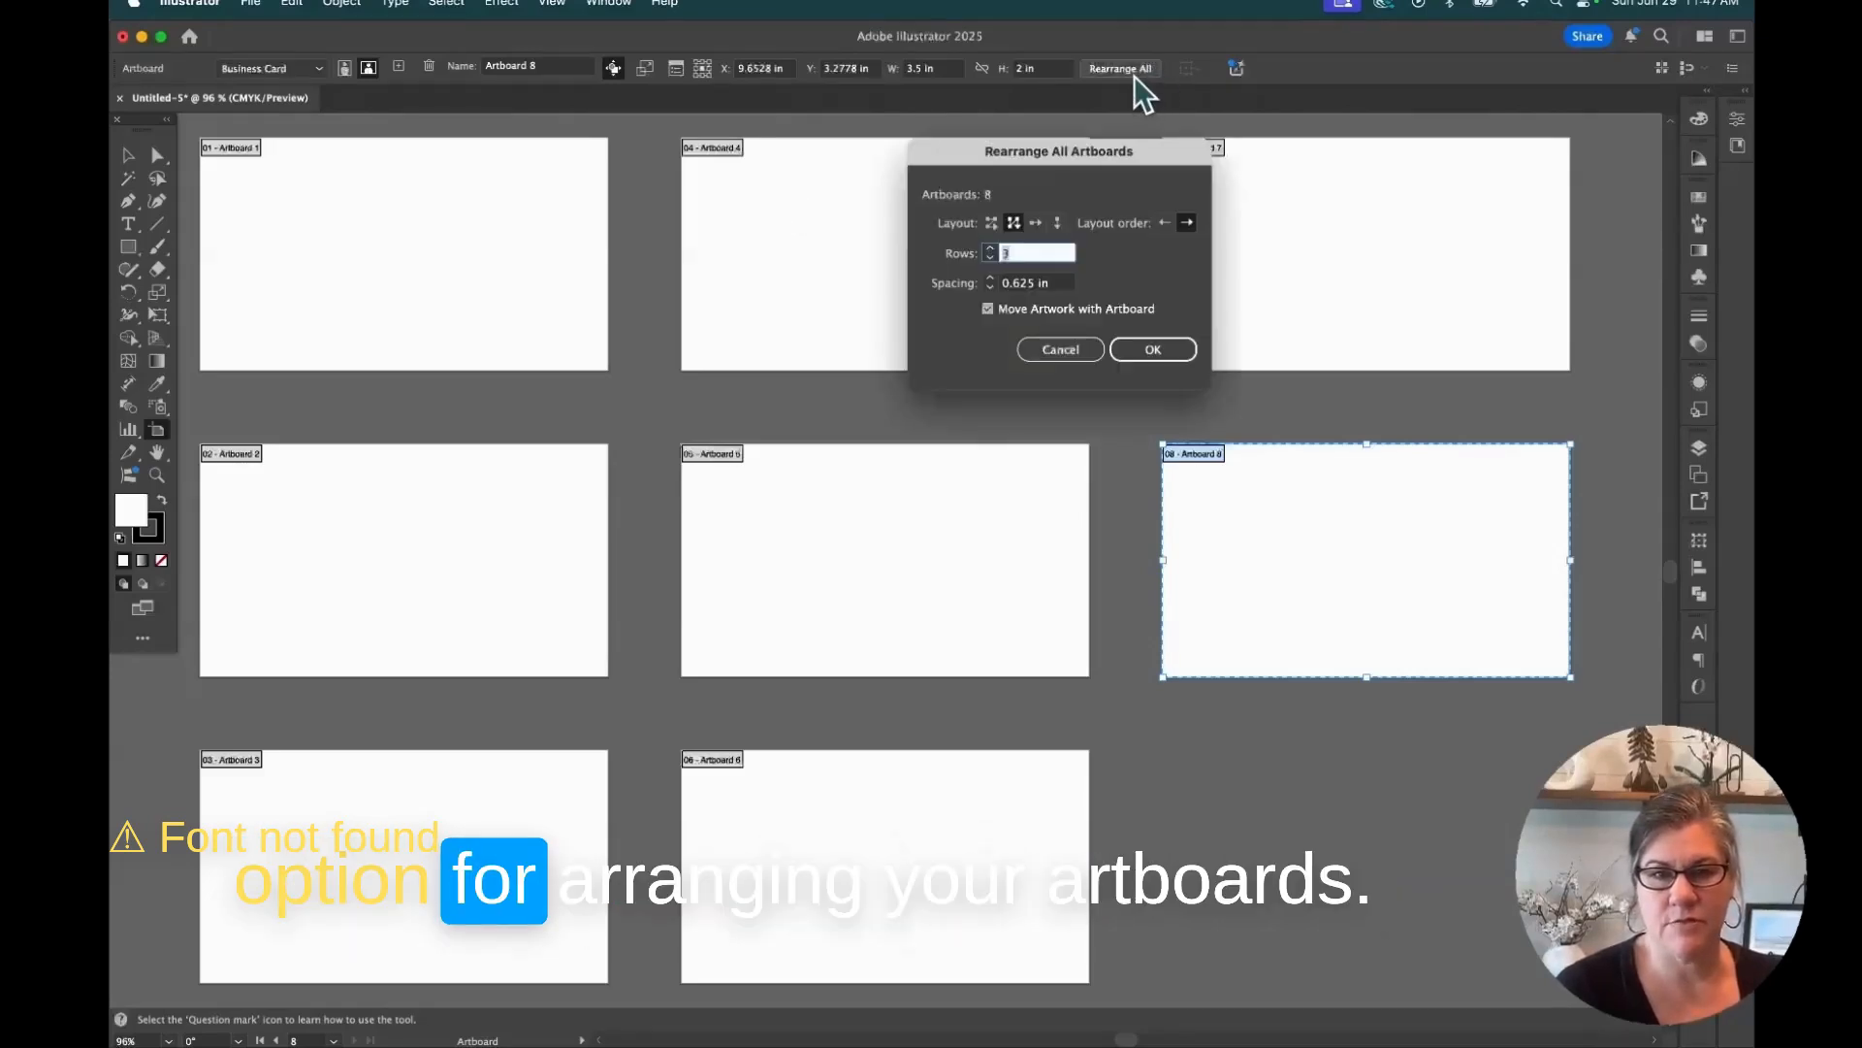
{"action": "left_click", "coordinate": [1035, 224]}
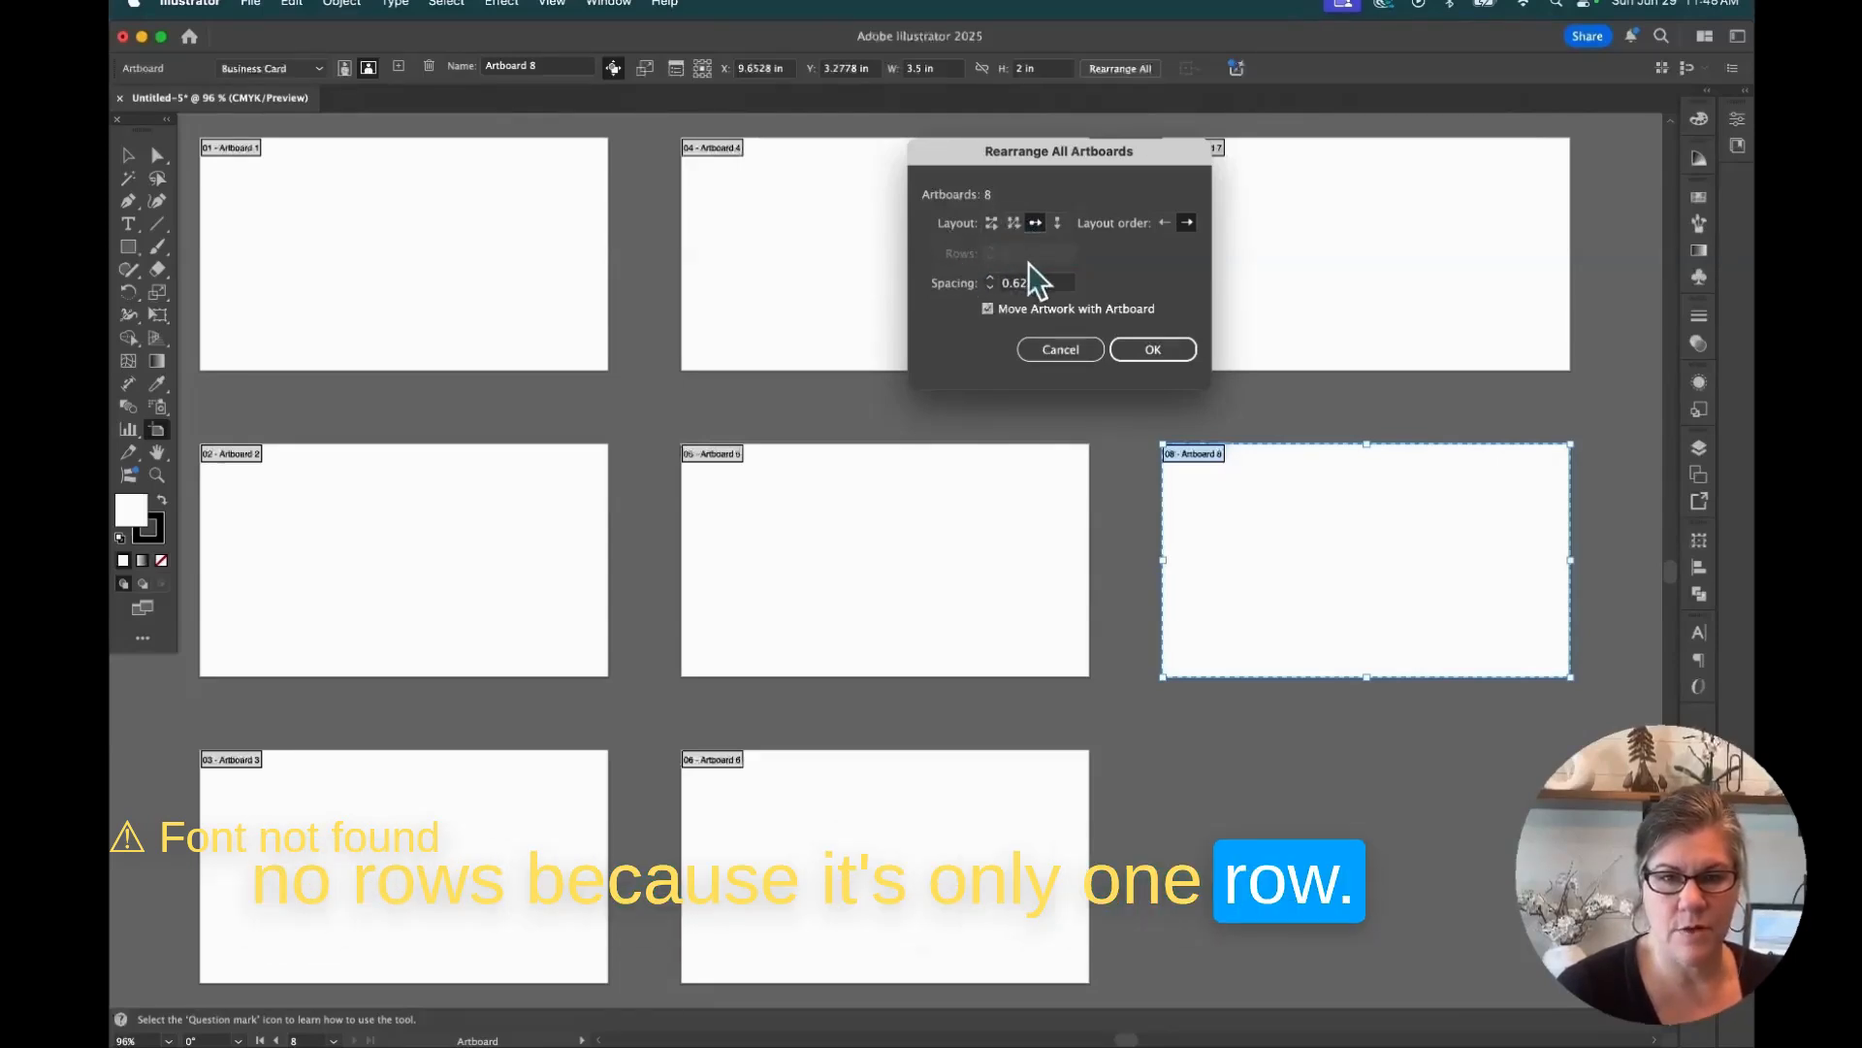
{"action": "left_click", "coordinate": [991, 287]}
{"action": "left_click", "coordinate": [991, 287]}
{"action": "left_click", "coordinate": [990, 288]}
{"action": "left_click", "coordinate": [990, 287]}
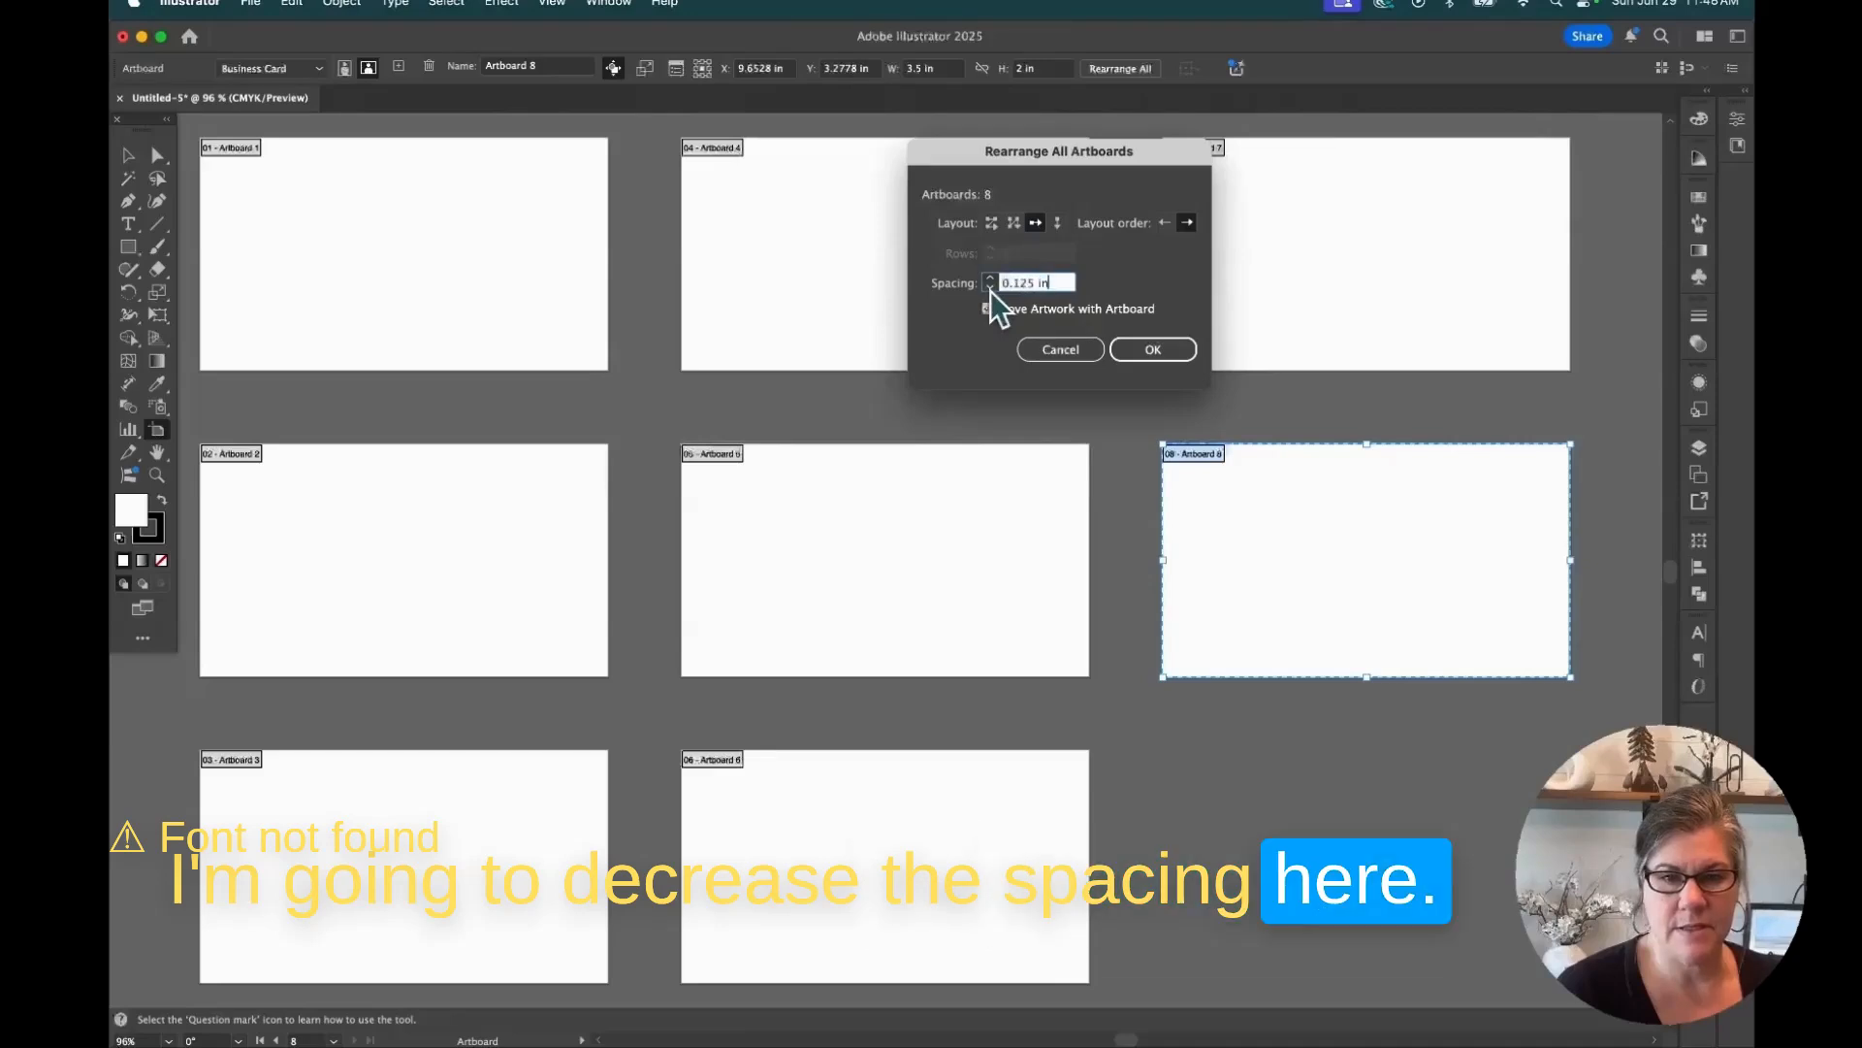
{"action": "left_click", "coordinate": [1164, 345]}
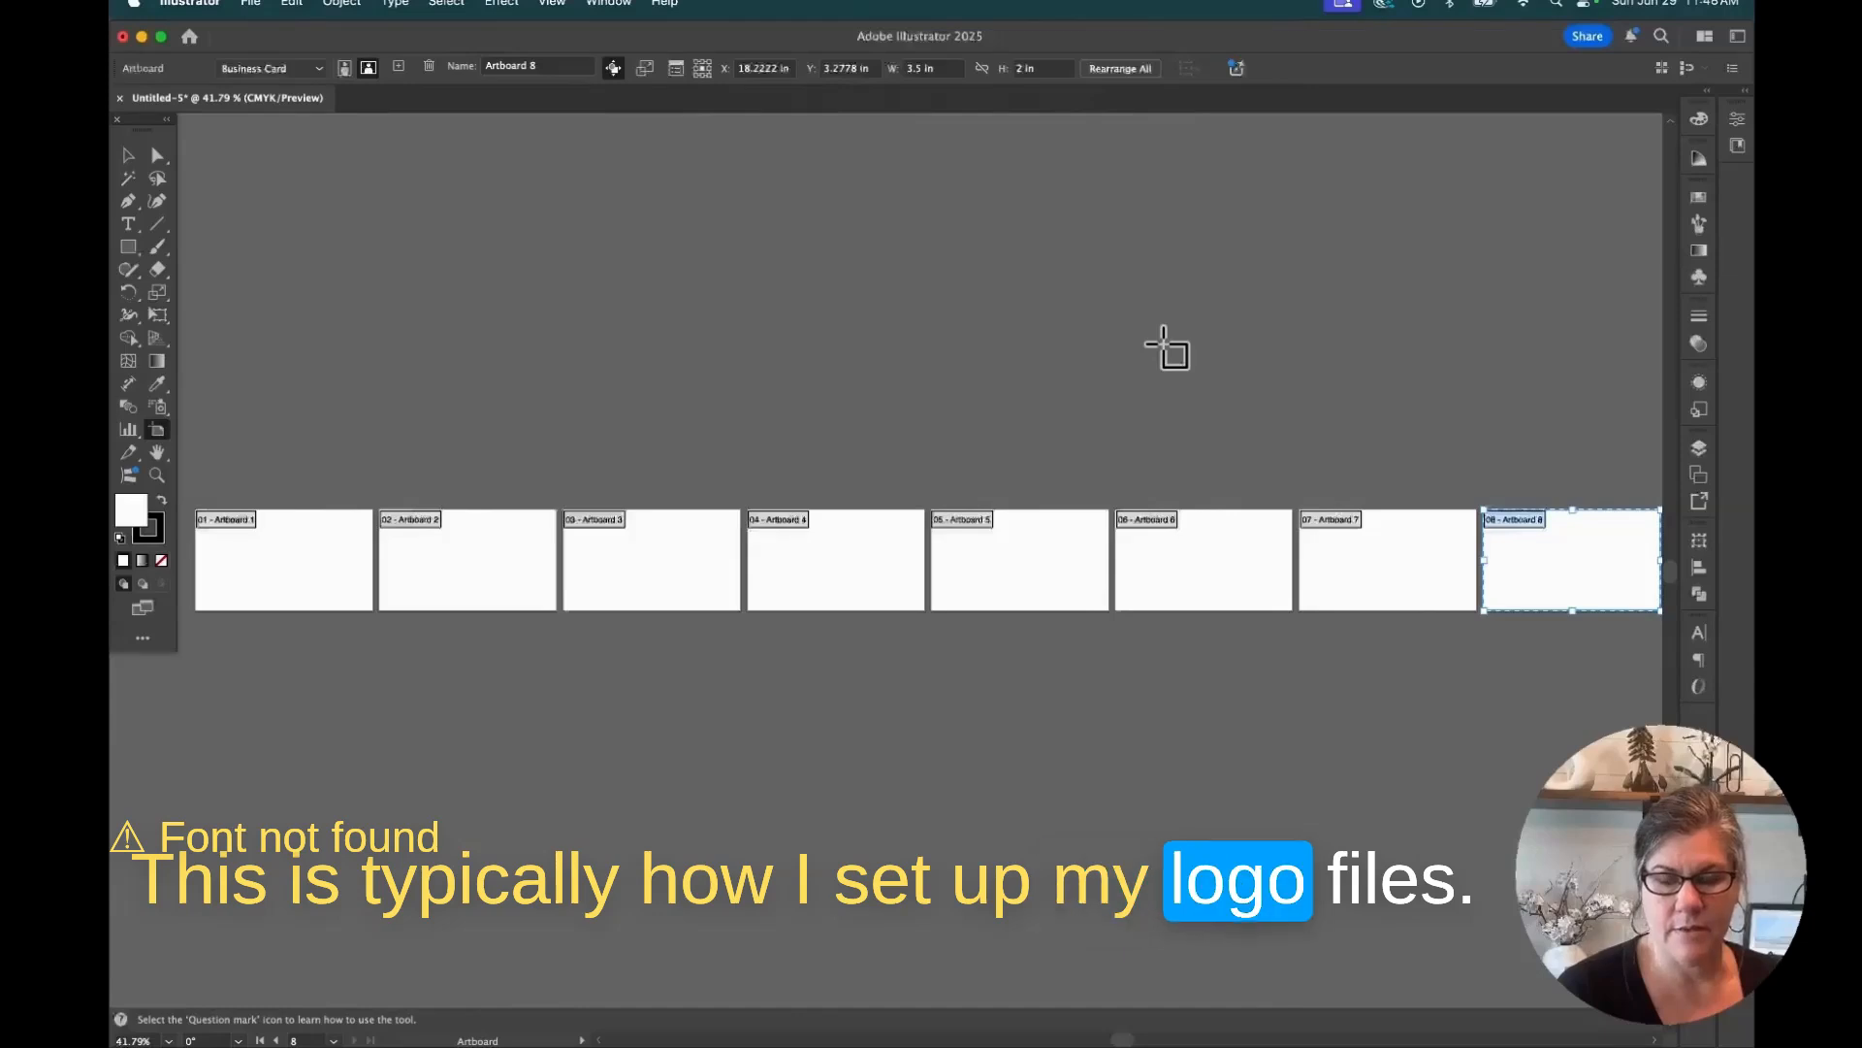
Rearrange all eight artboards into a single vertical column, keeping the 0.125 in spacing.
{"action": "left_click", "coordinate": [1105, 70]}
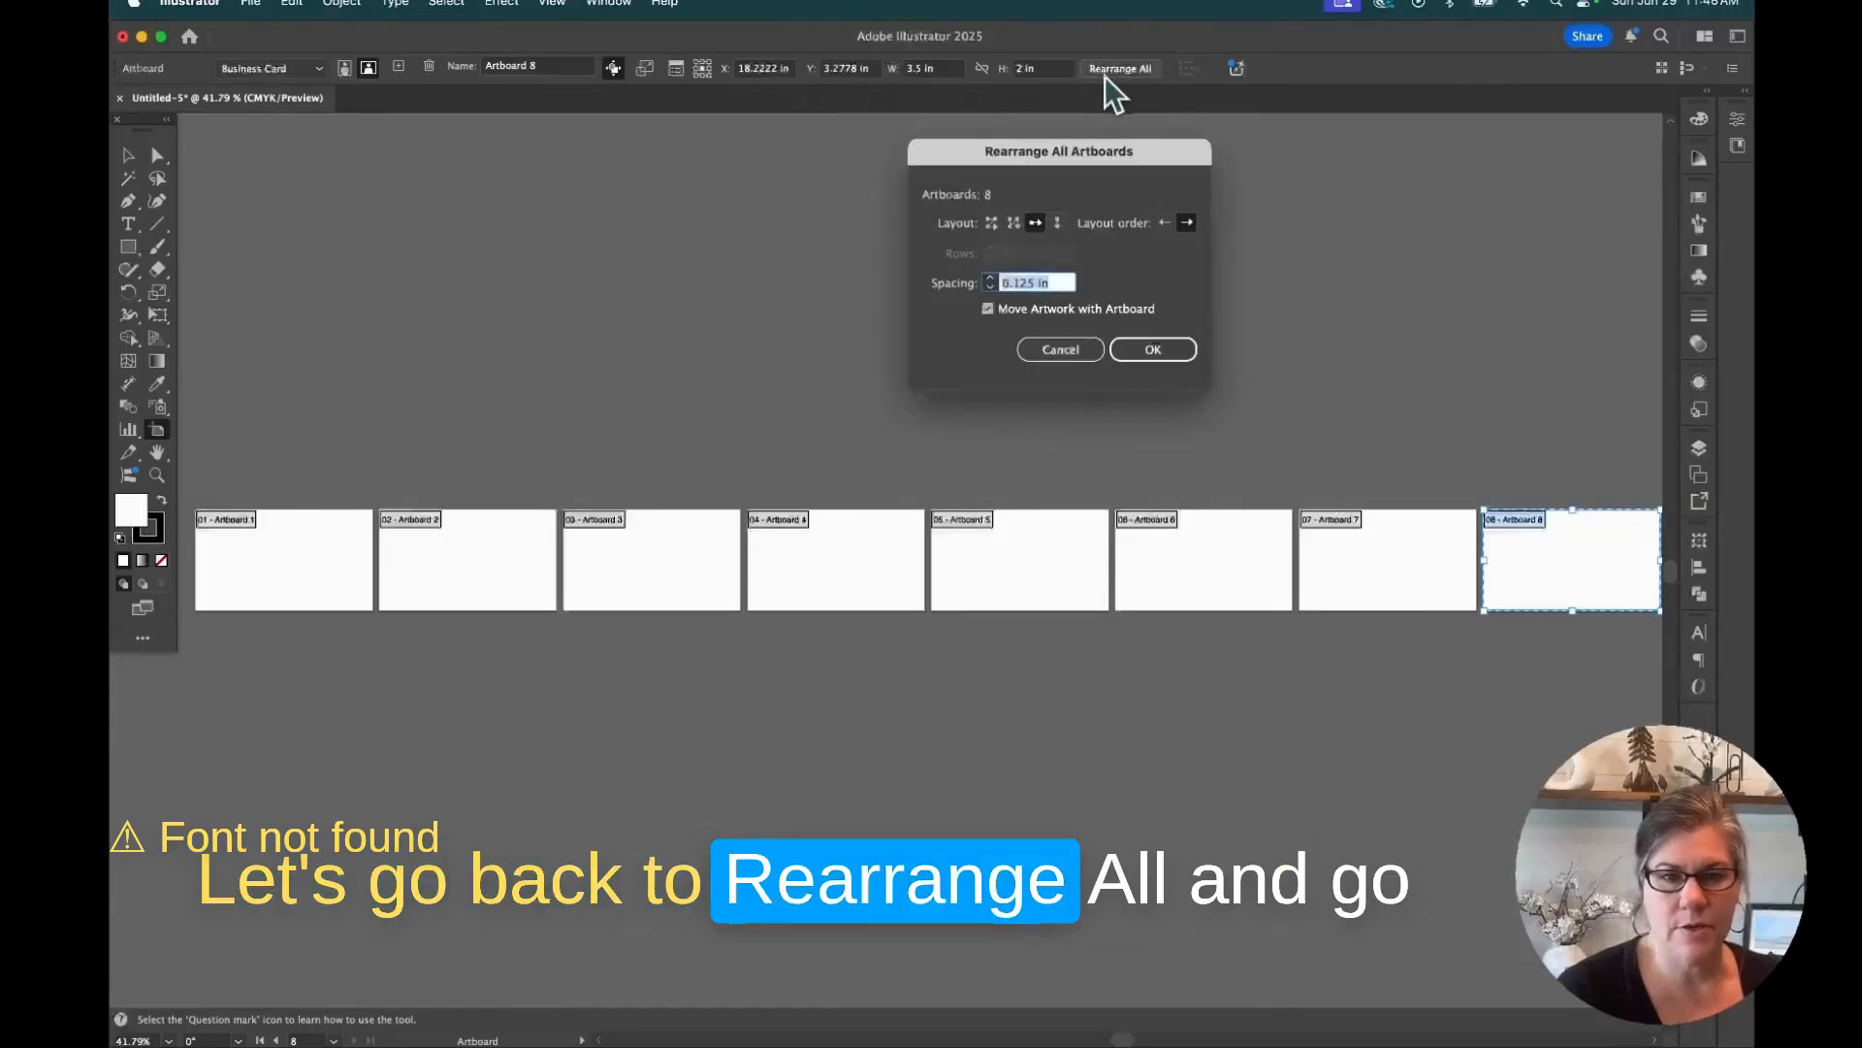
{"action": "left_click", "coordinate": [1057, 225]}
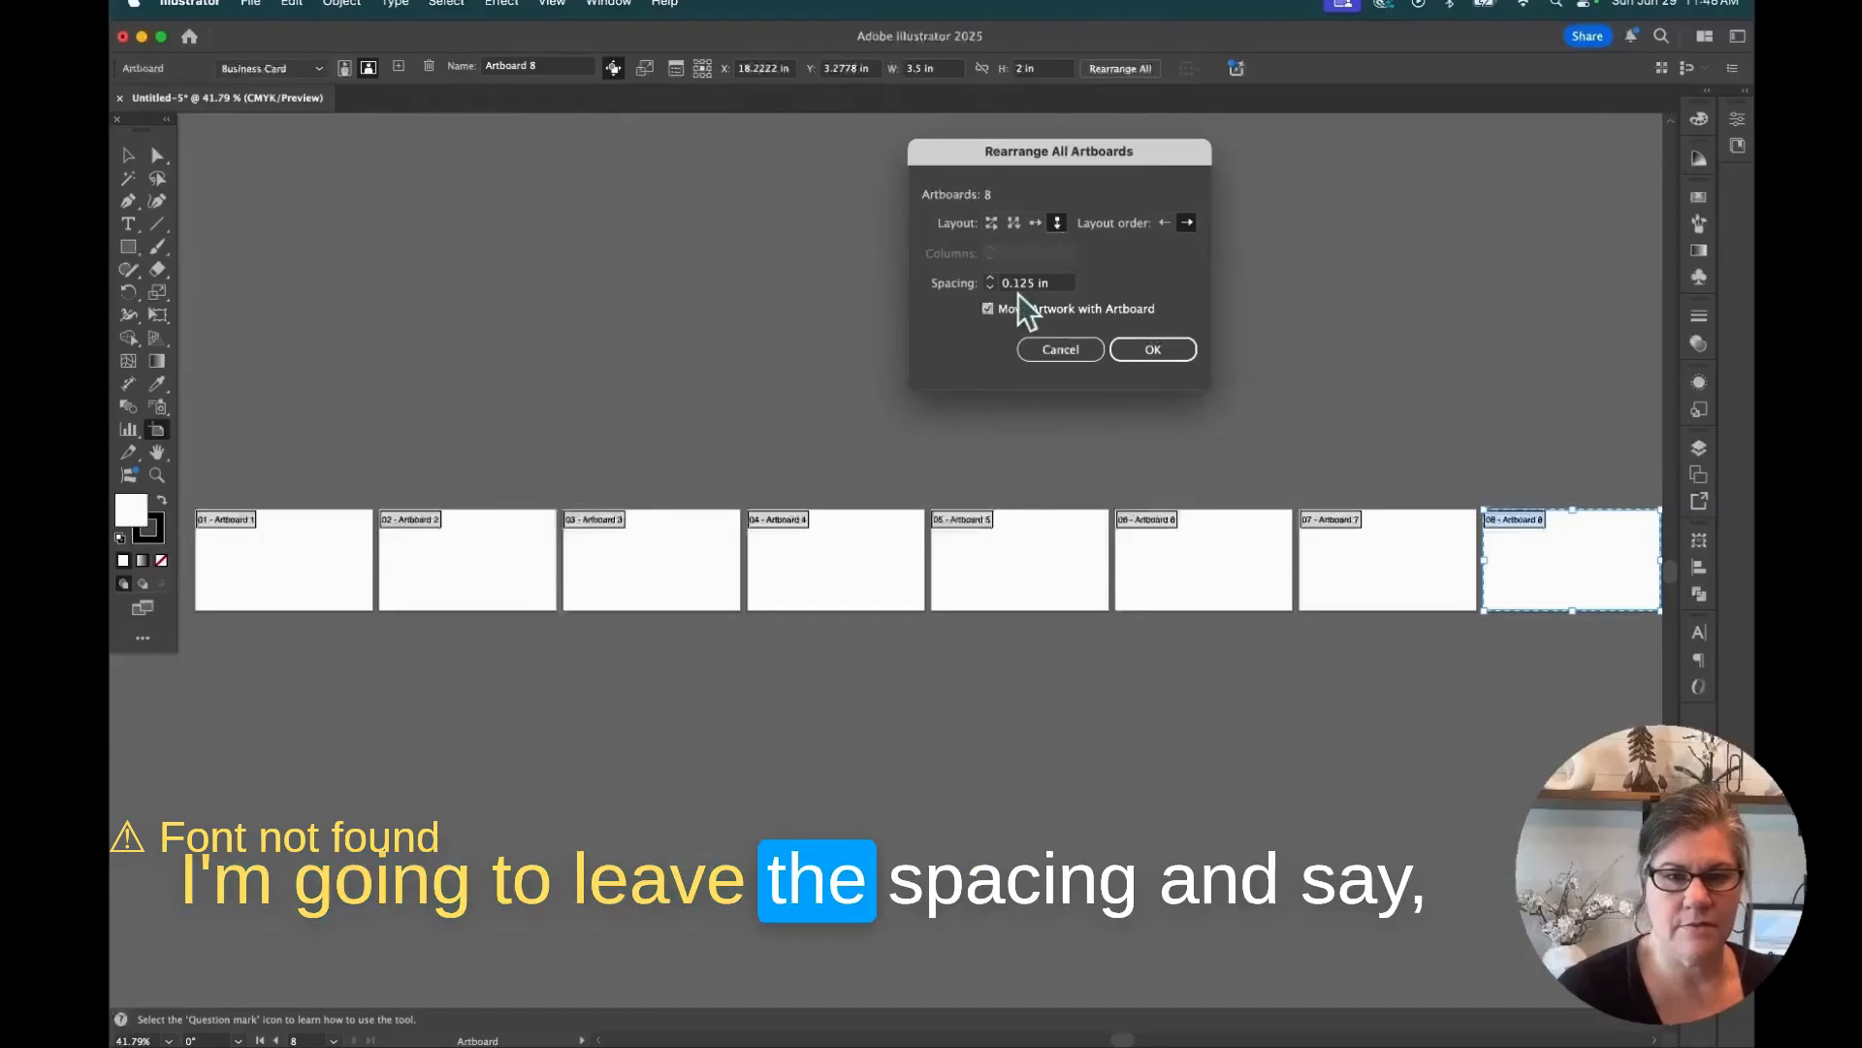
{"action": "left_click", "coordinate": [1151, 351]}
{"action": "key", "text": "v"}
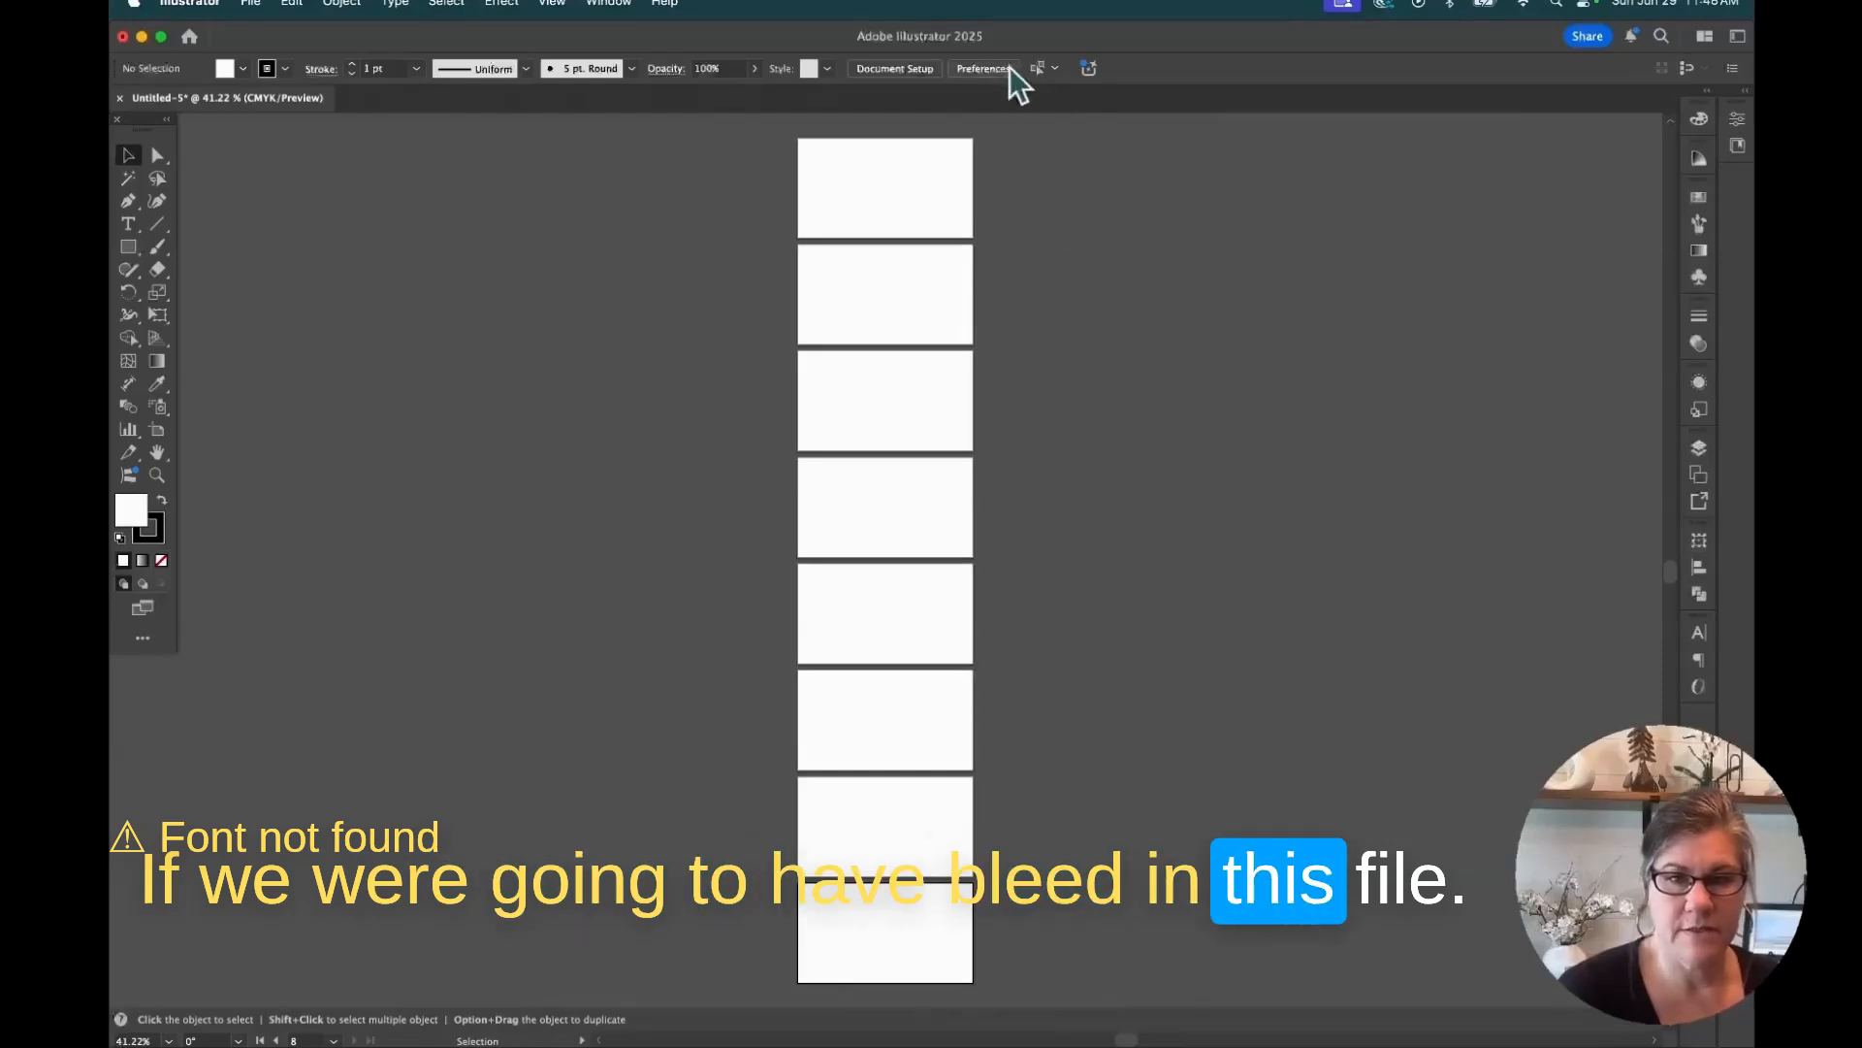
Rearrange the artboard column with the spacing set to 0.5 in.
{"action": "left_click", "coordinate": [157, 431]}
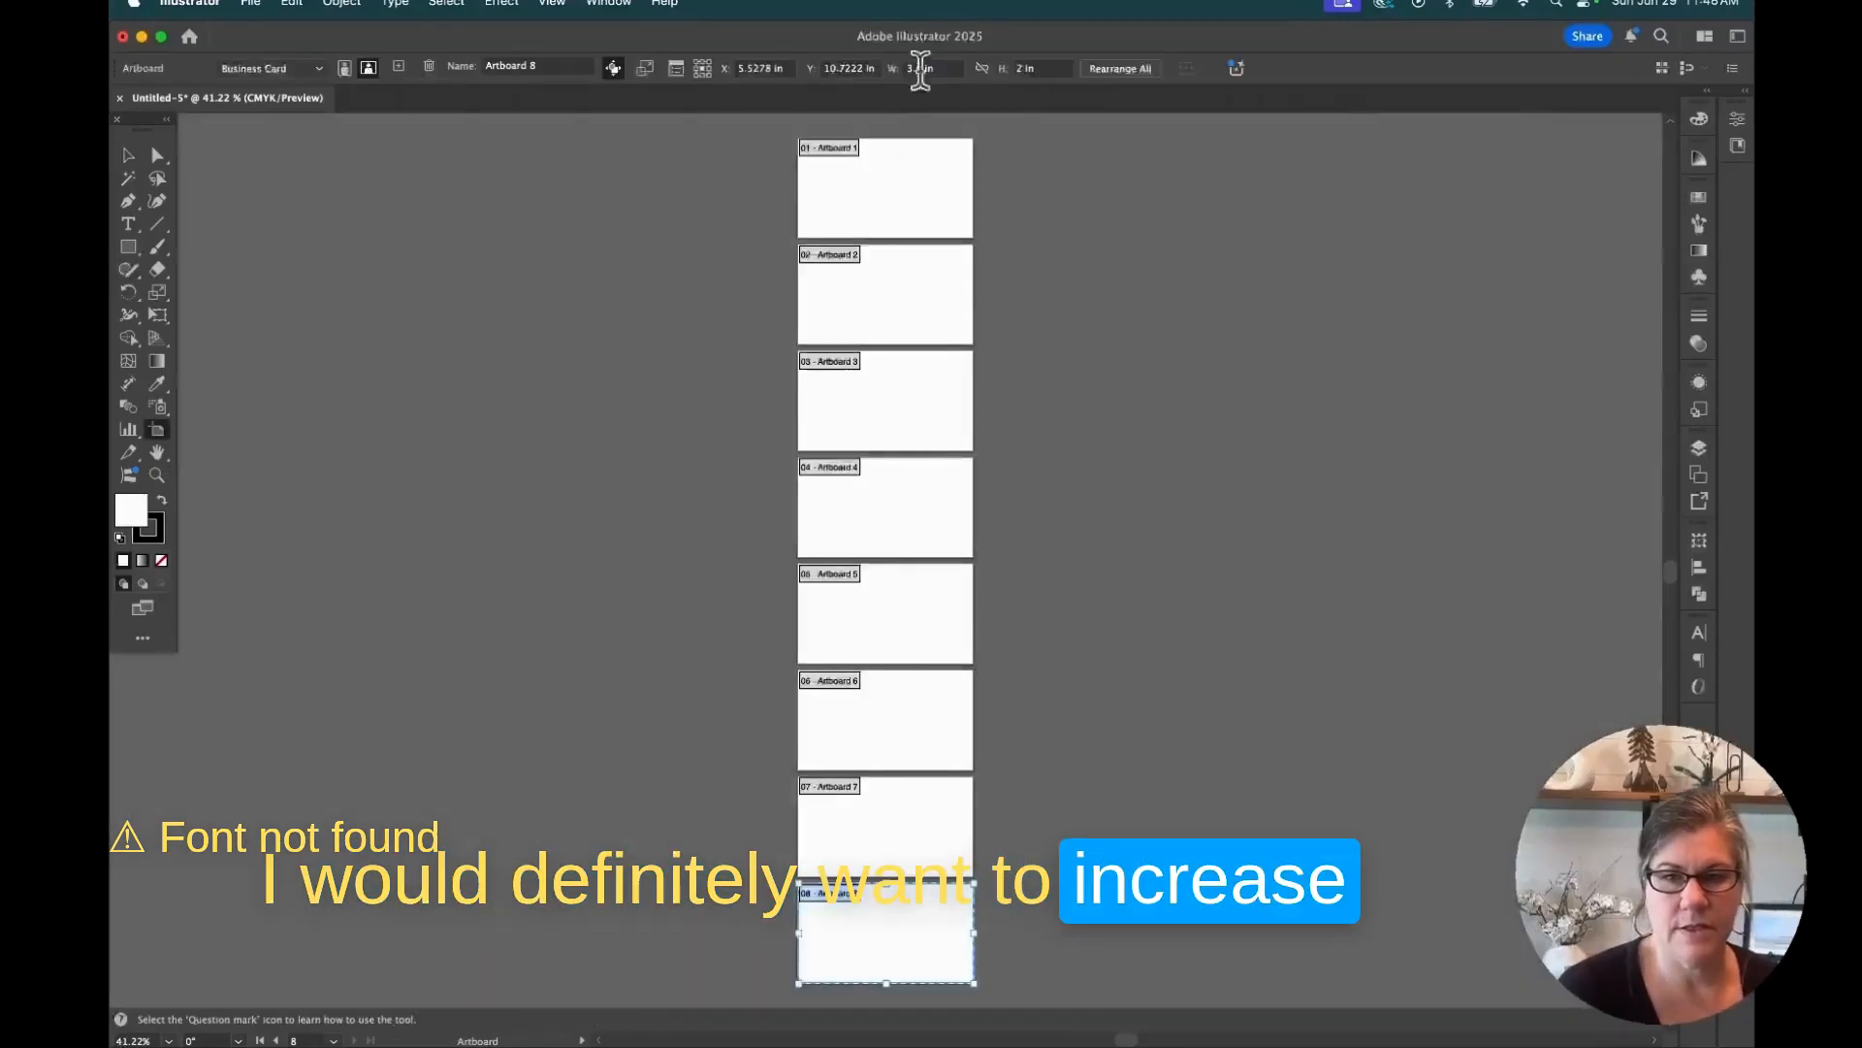
{"action": "left_click", "coordinate": [1119, 68]}
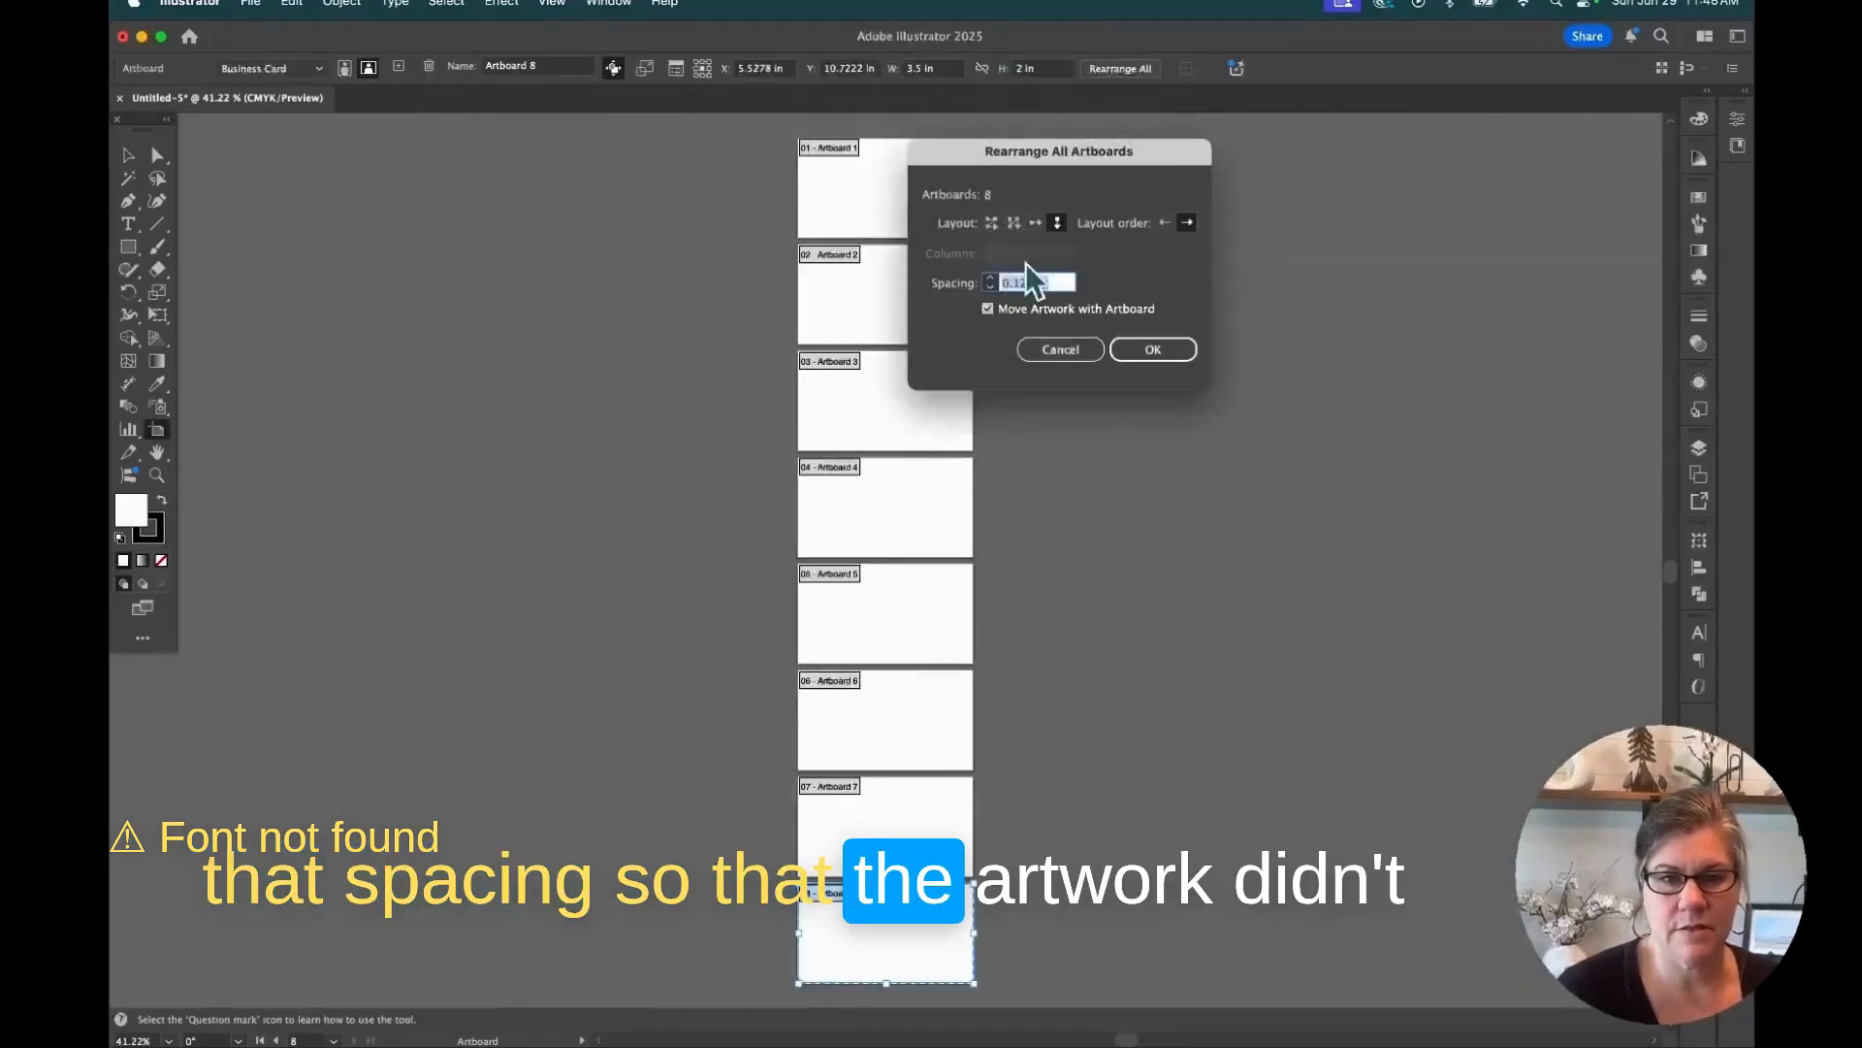
{"action": "type", "text": "0.5 in"}
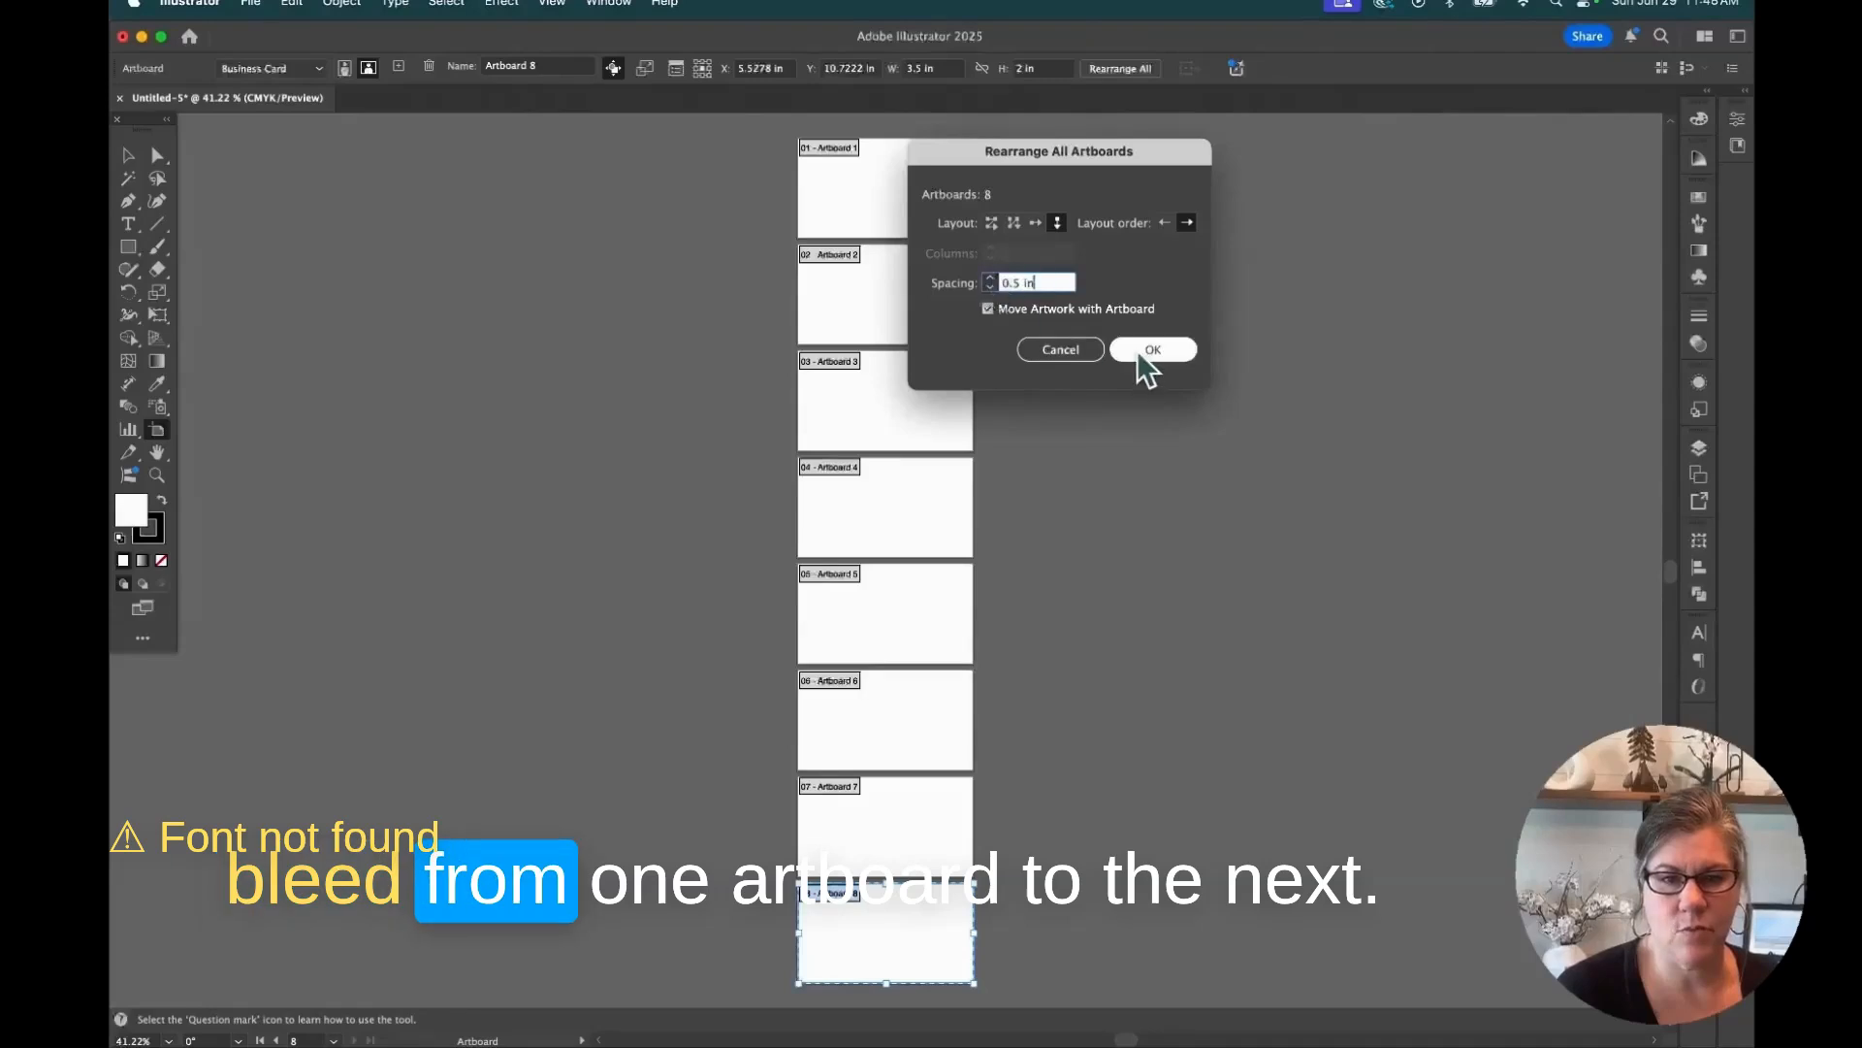
{"action": "left_click", "coordinate": [1152, 350]}
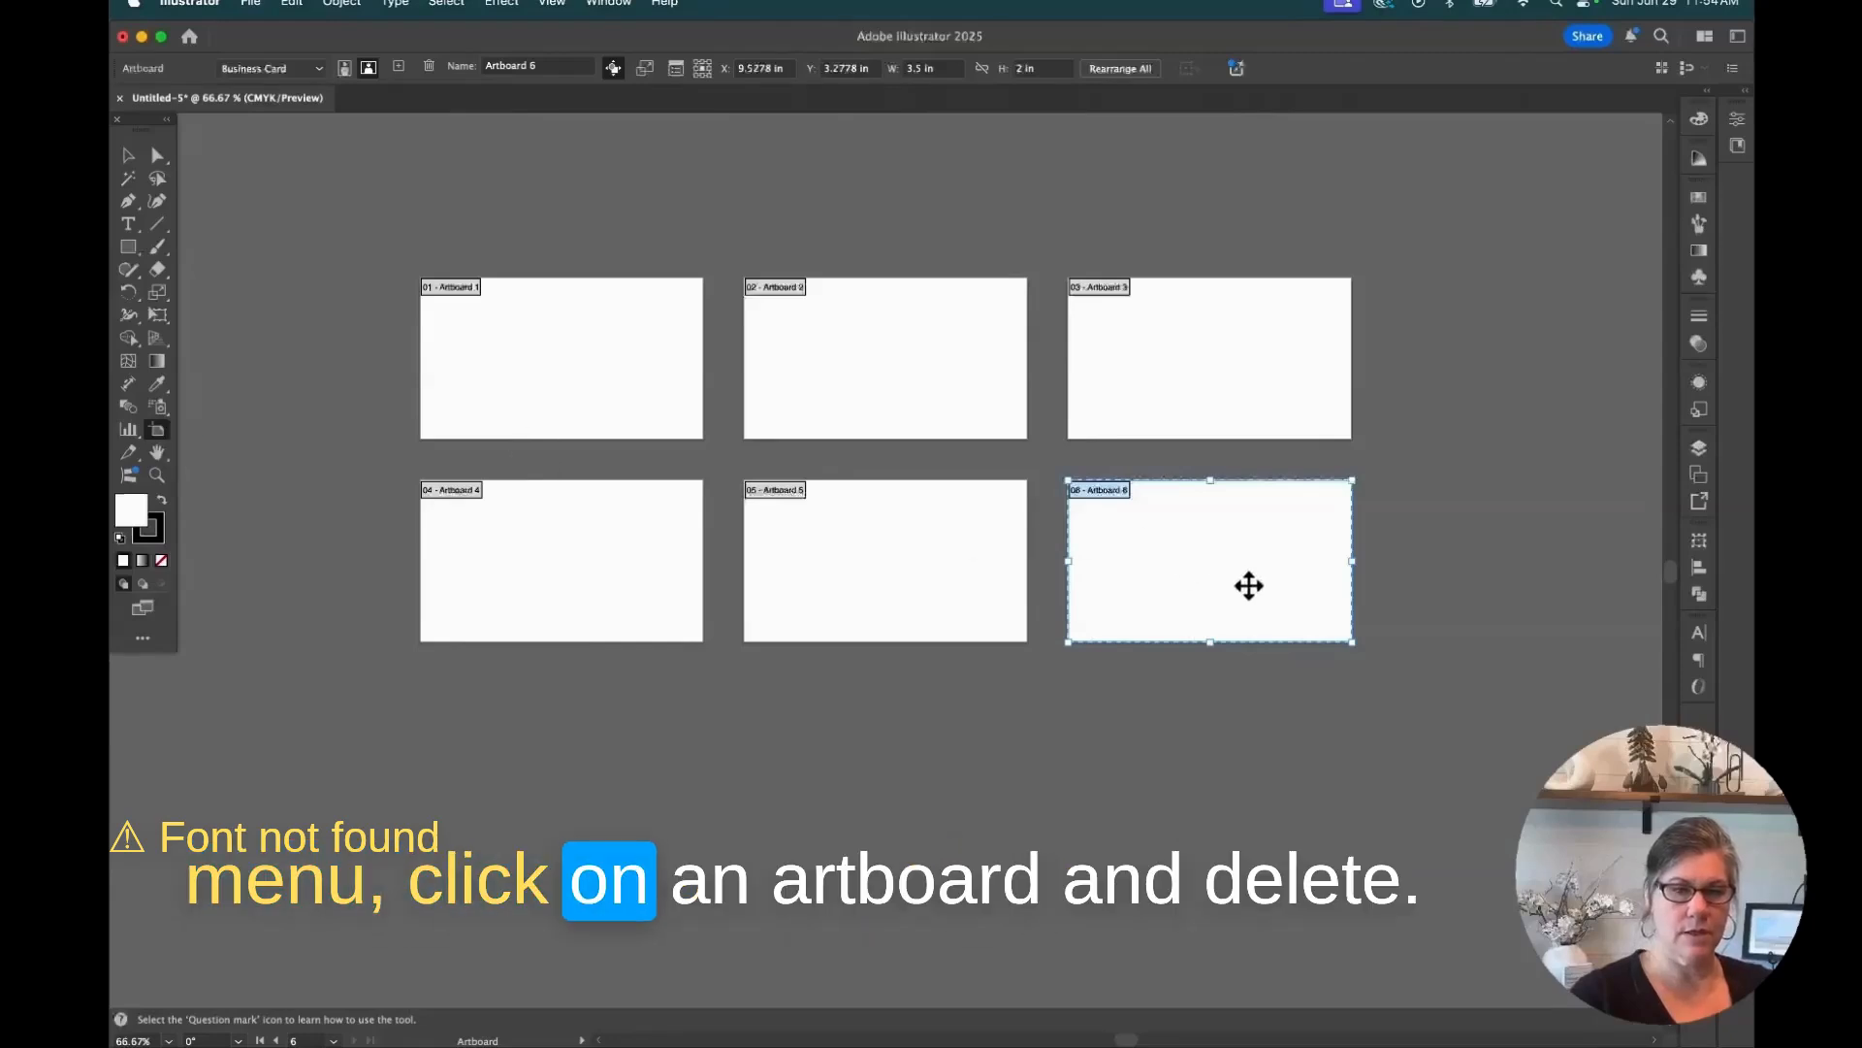
Delete Artboards 6, 5 and 4 from the second row of the grid.
{"action": "key", "text": "Delete"}
{"action": "key", "text": "Delete"}
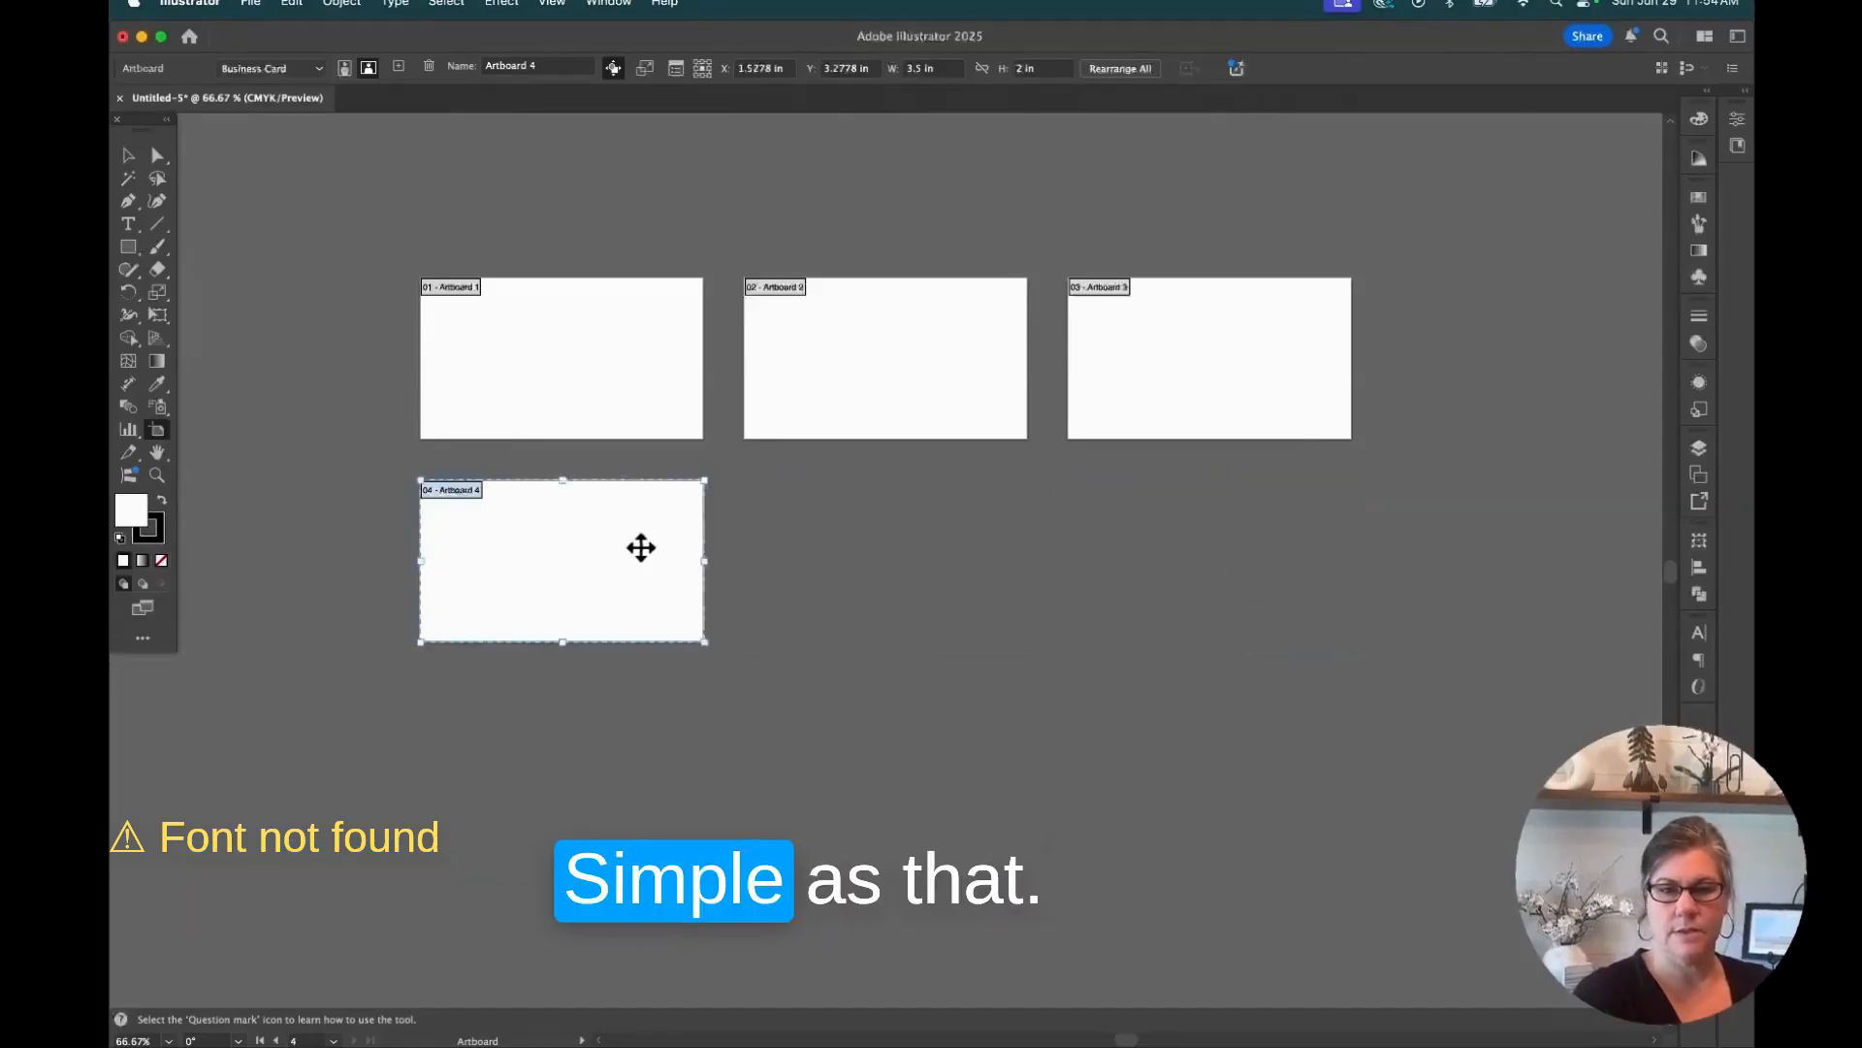
{"action": "key", "text": "Delete"}
Delete Artboard 3 through the artboard list and leave artboard editing.
{"action": "left_click", "coordinate": [1699, 475]}
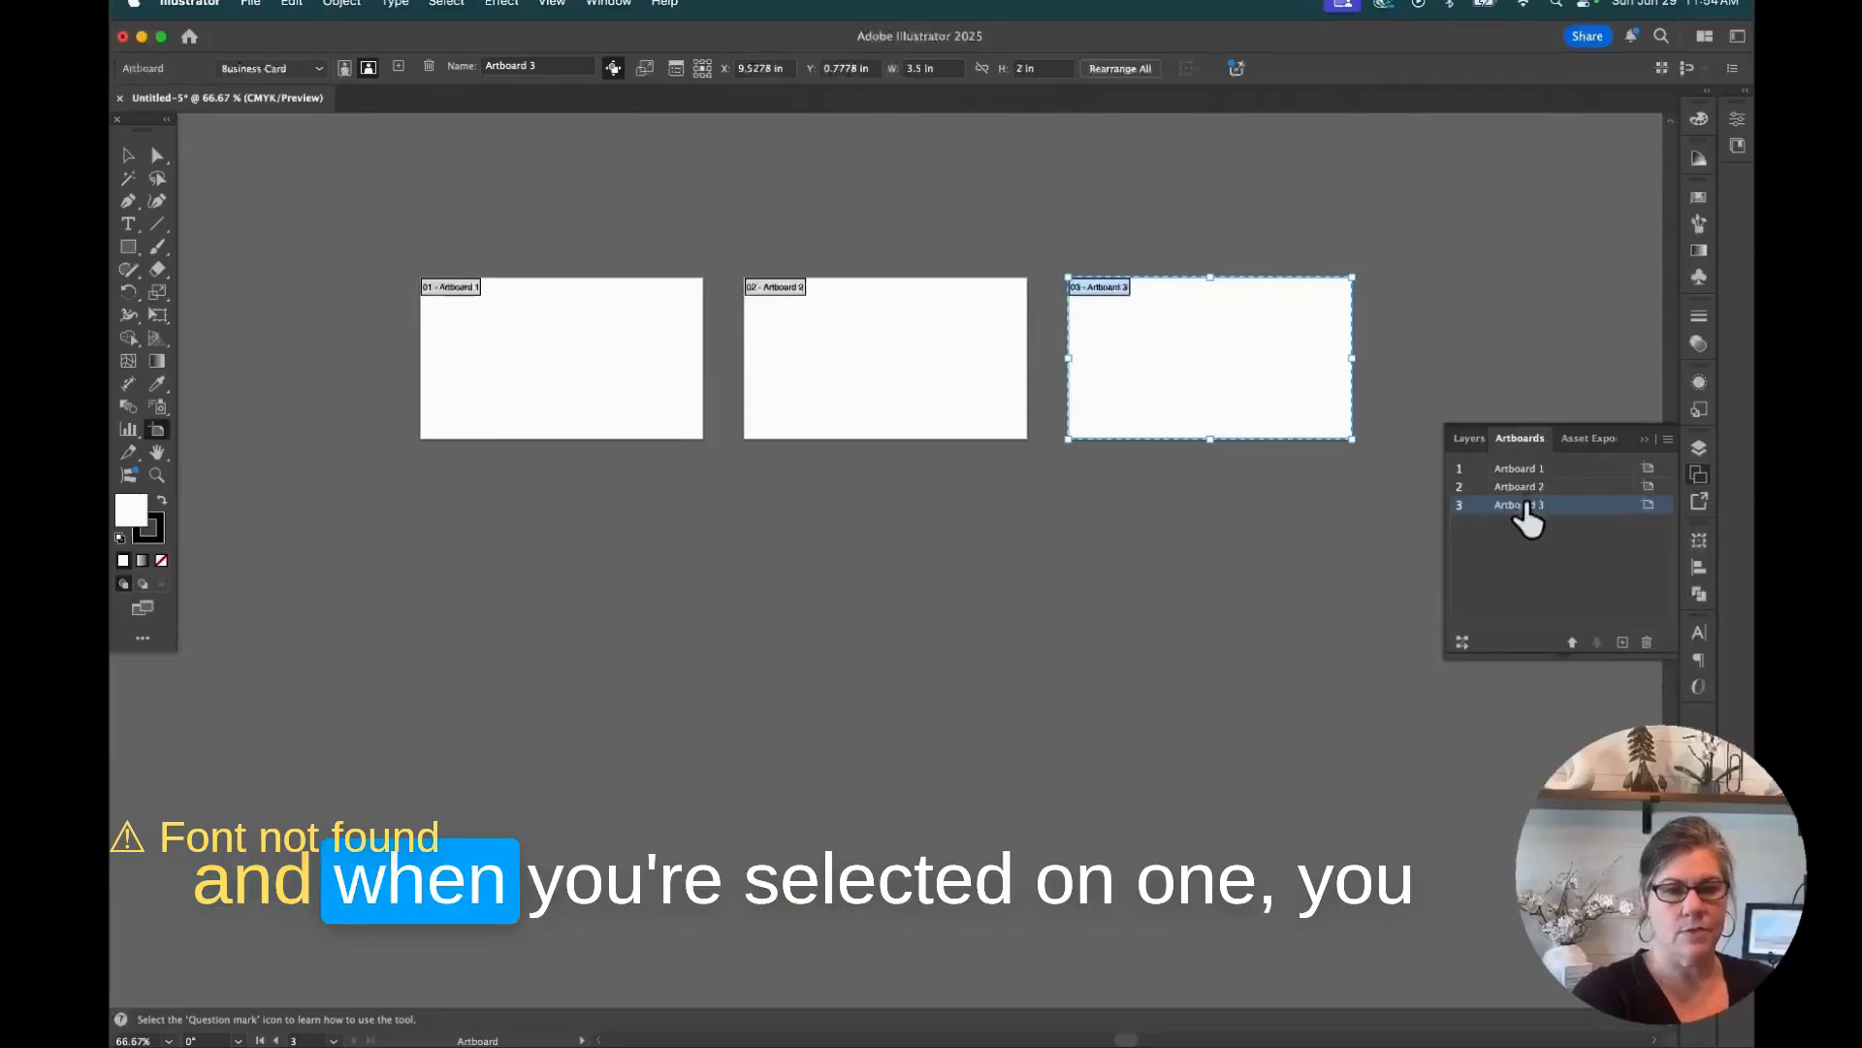
{"action": "left_click", "coordinate": [1649, 646]}
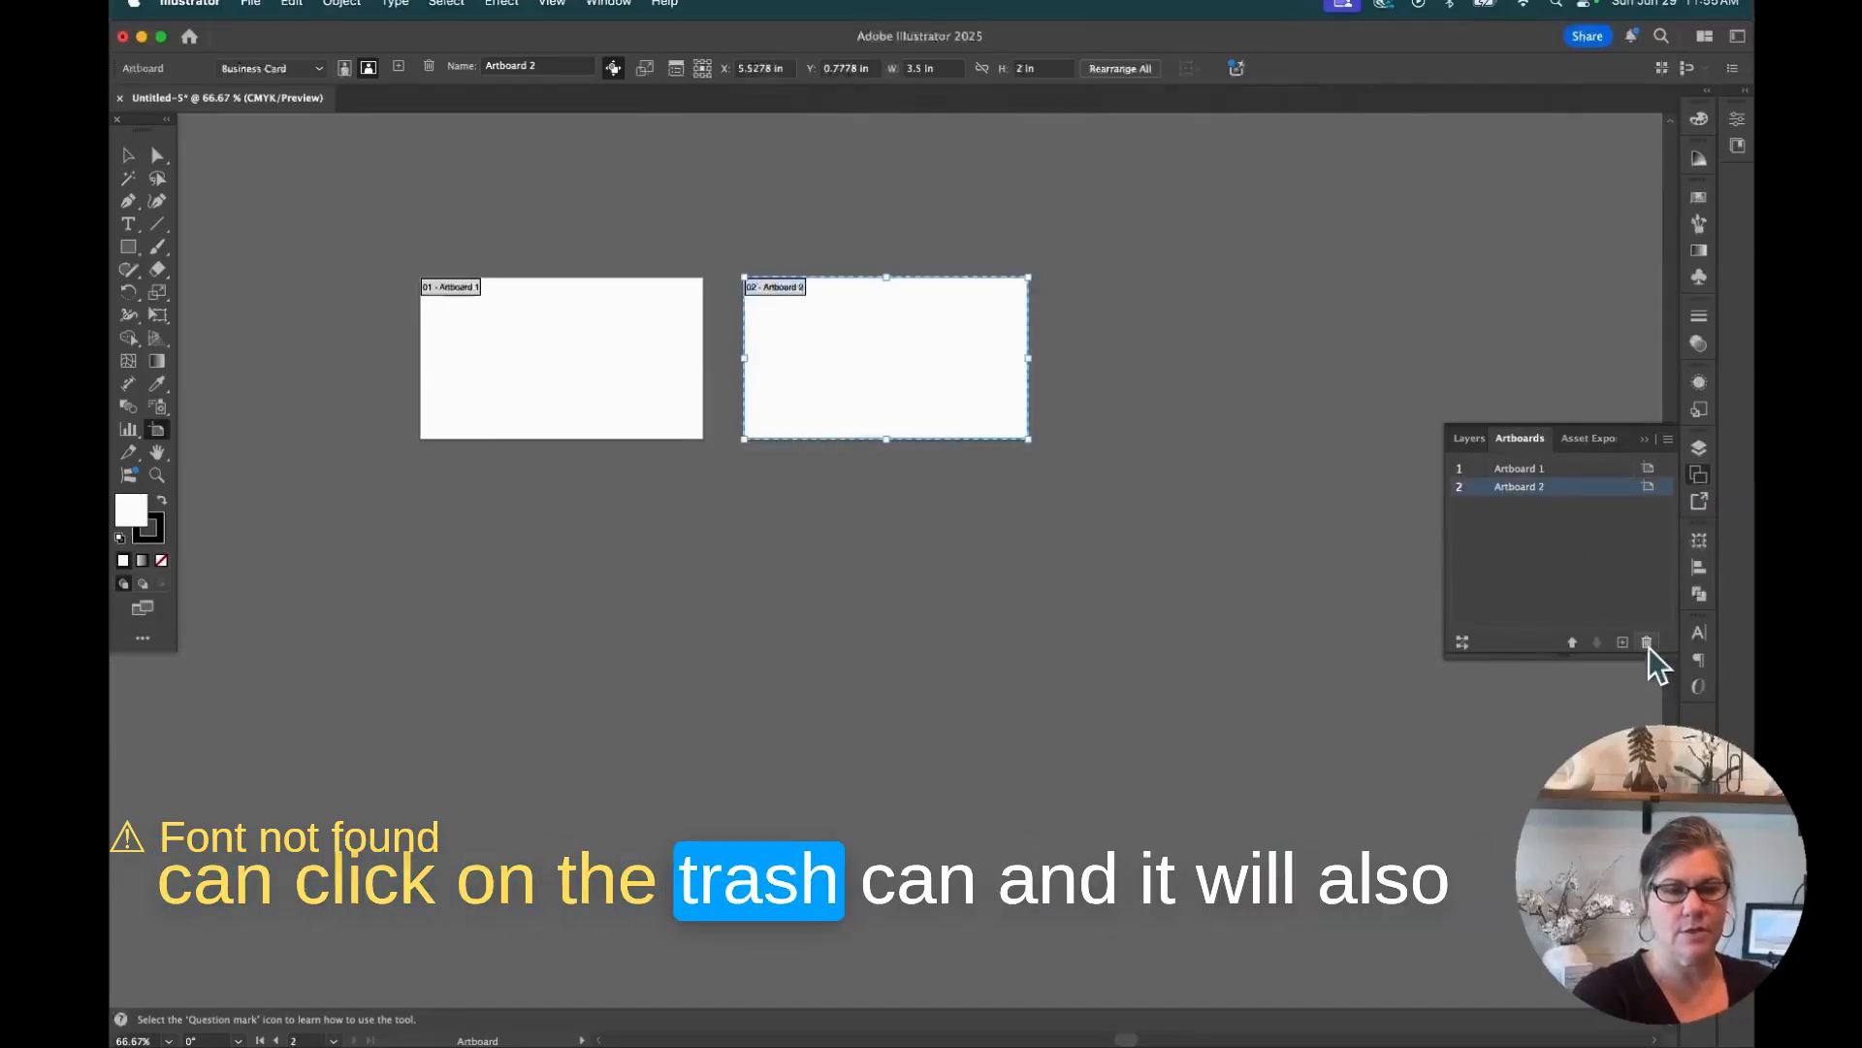
{"action": "left_click", "coordinate": [1702, 475]}
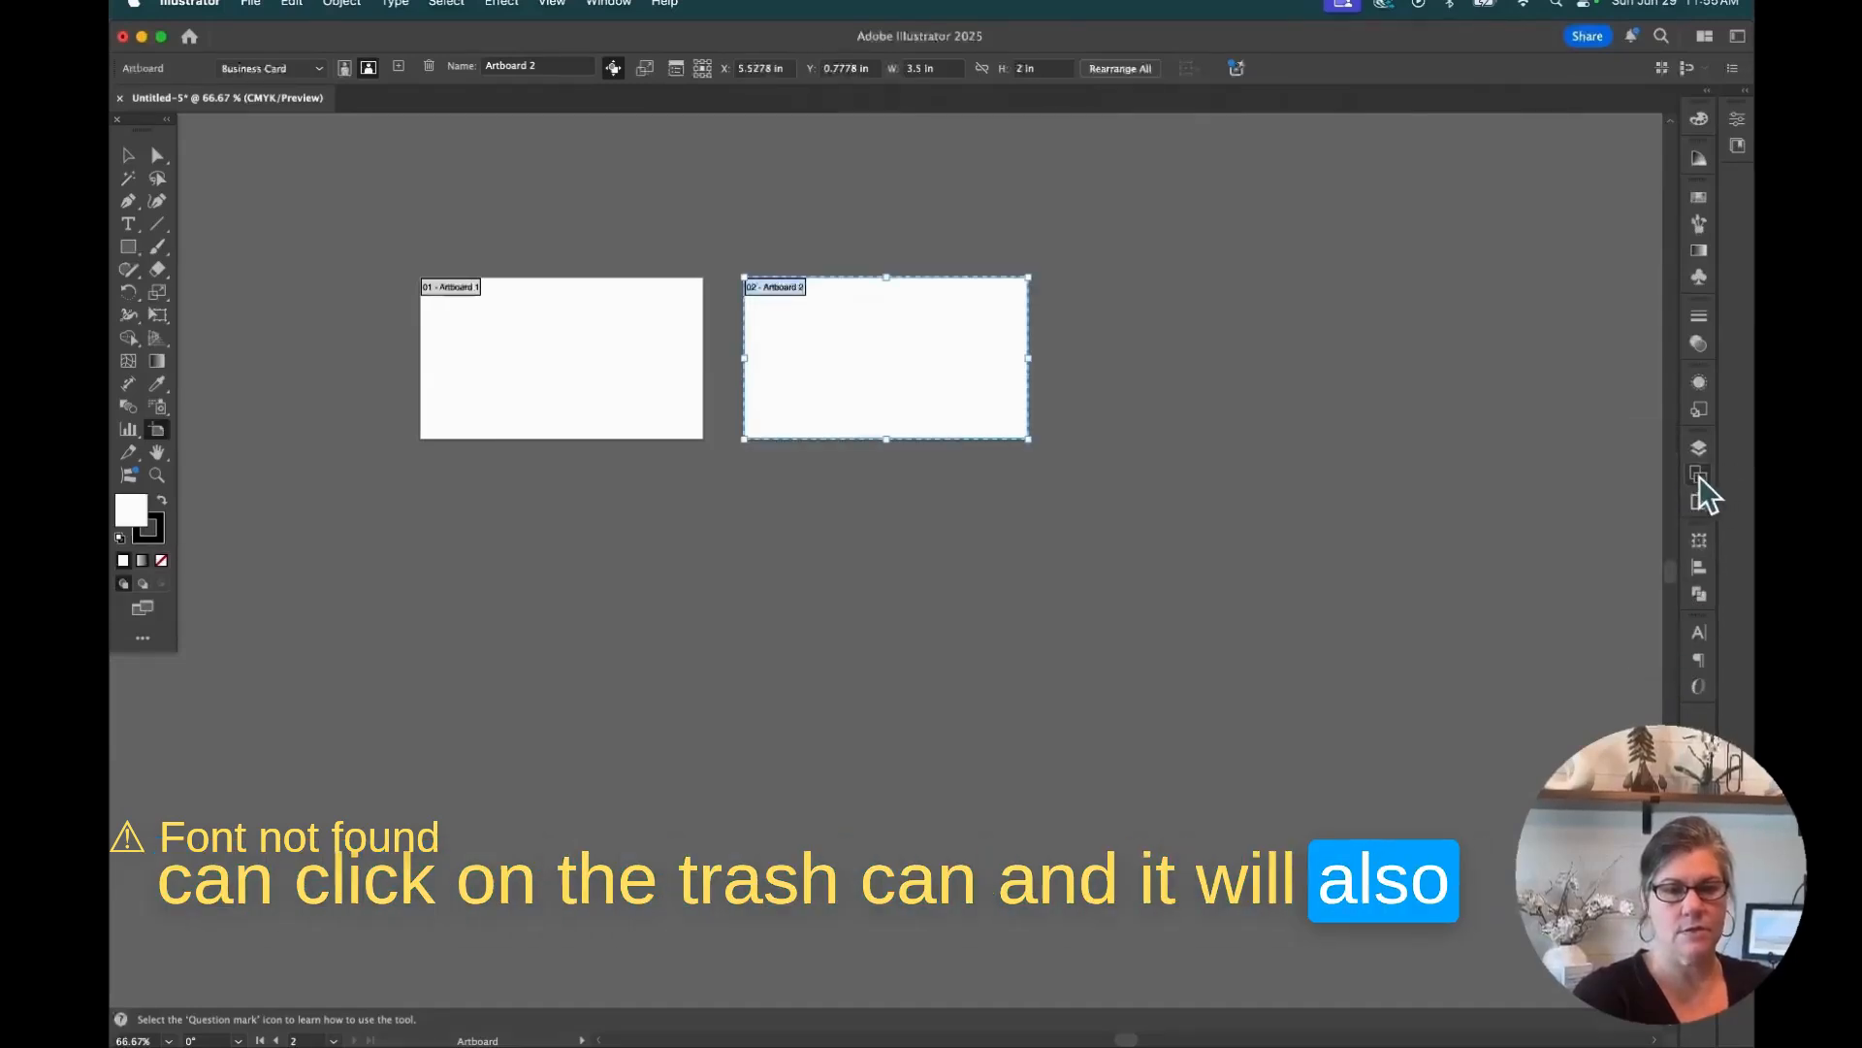
{"action": "left_click", "coordinate": [129, 157]}
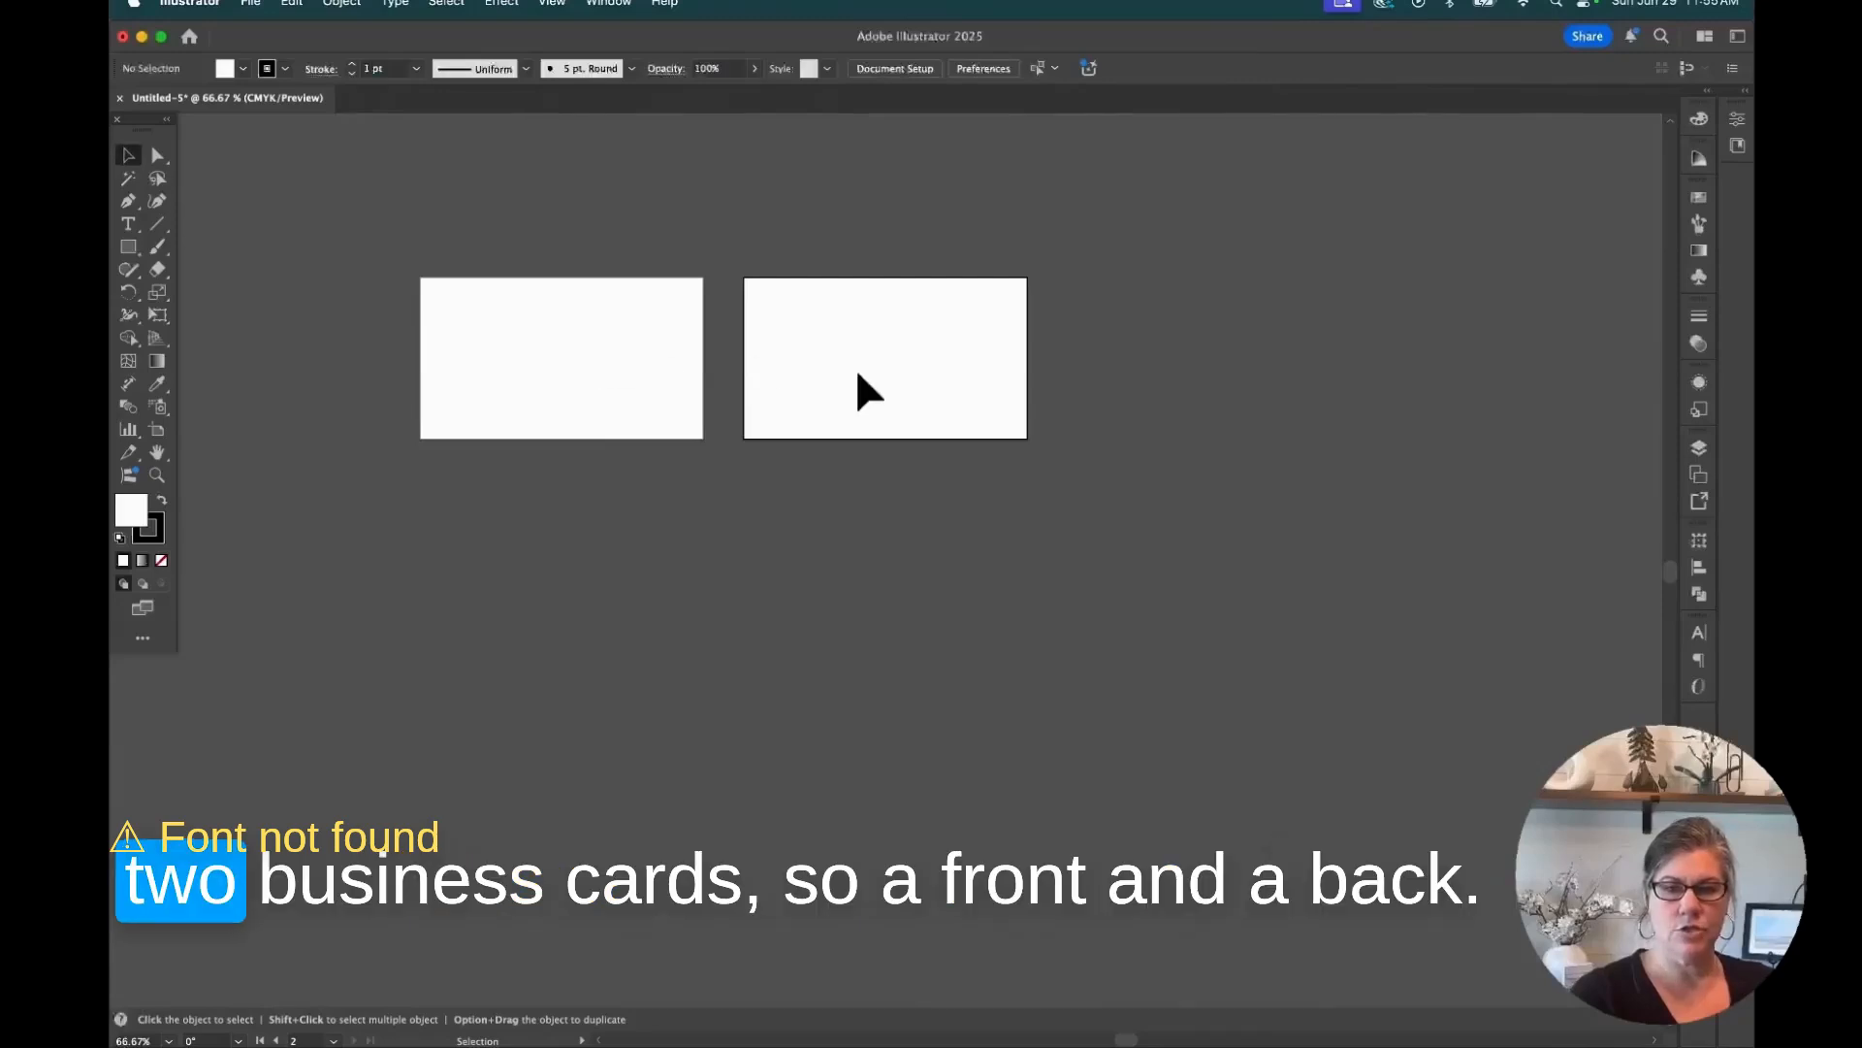
Duplicate the Artboard 2 business card directly below the original.
{"action": "left_click", "coordinate": [128, 248]}
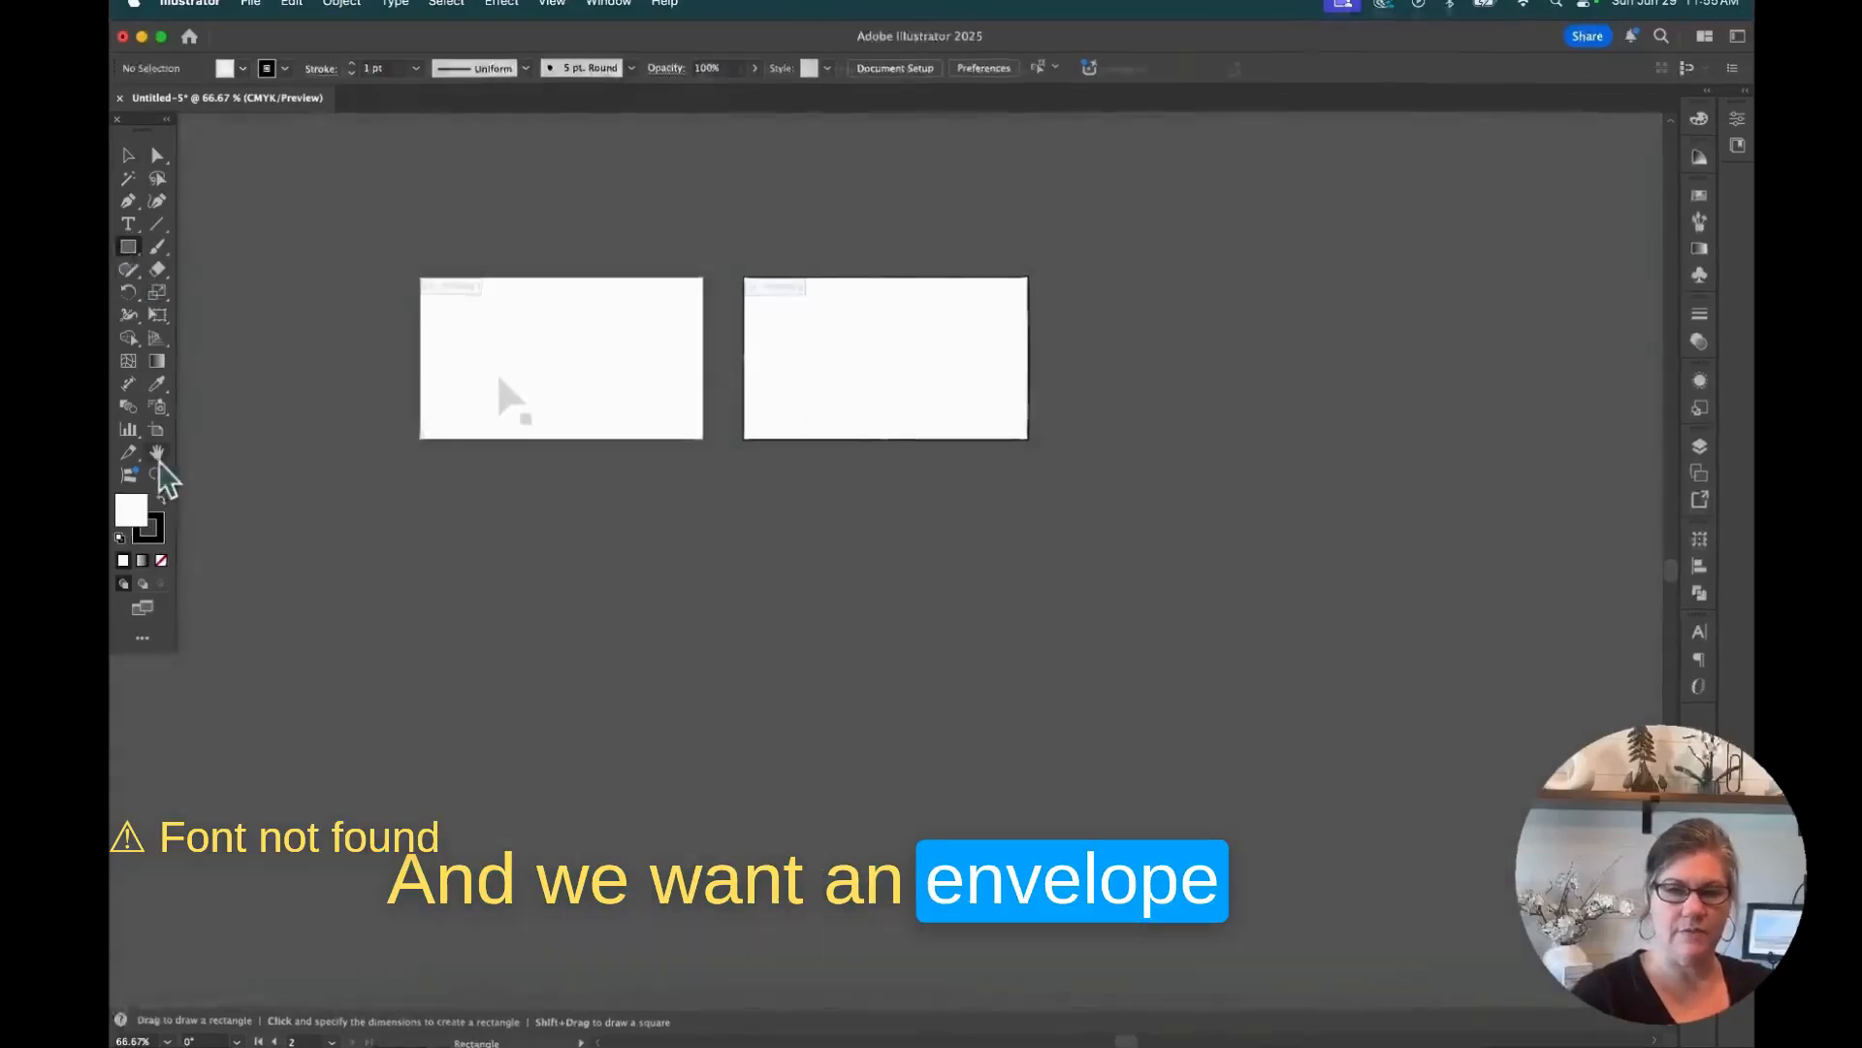
{"action": "left_click", "coordinate": [156, 429]}
{"action": "scroll", "coordinate": [781, 387], "scroll_direction": "right", "scroll_amount": 2}
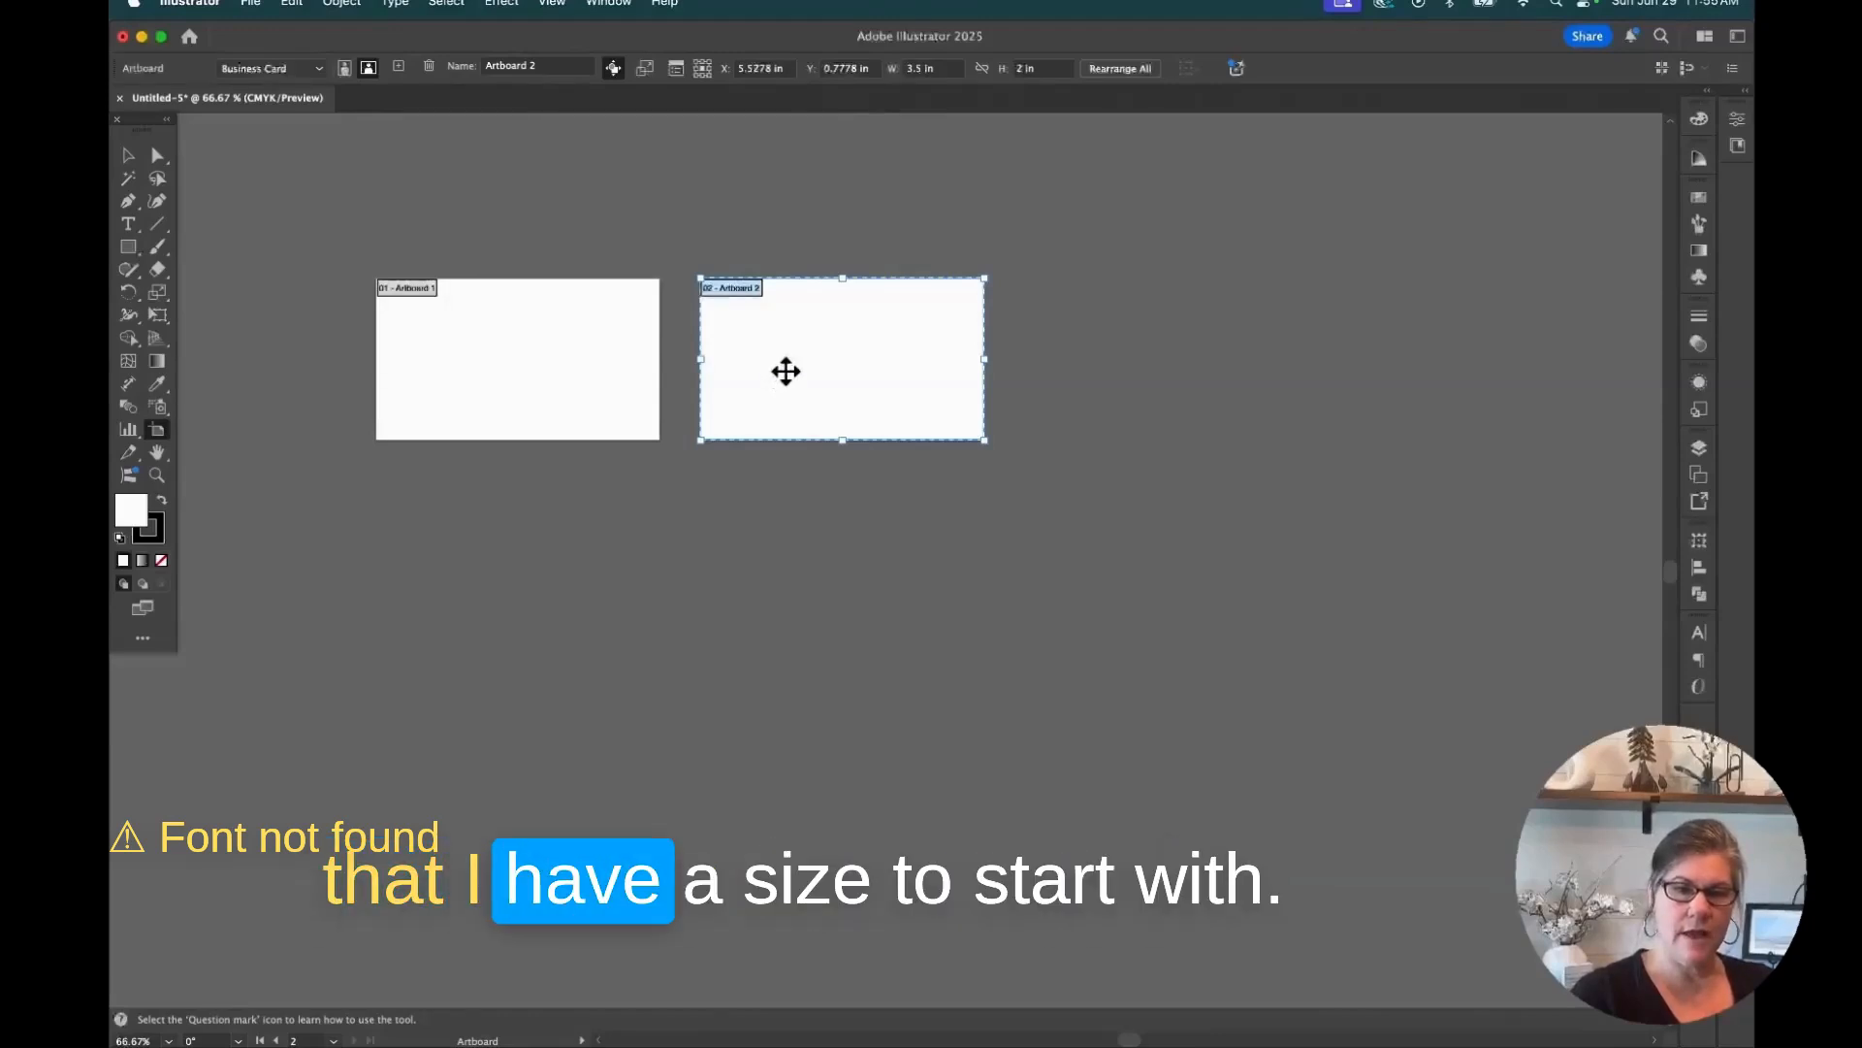
{"action": "left_click_drag", "start_coordinate": [786, 365], "coordinate": [782, 559]}
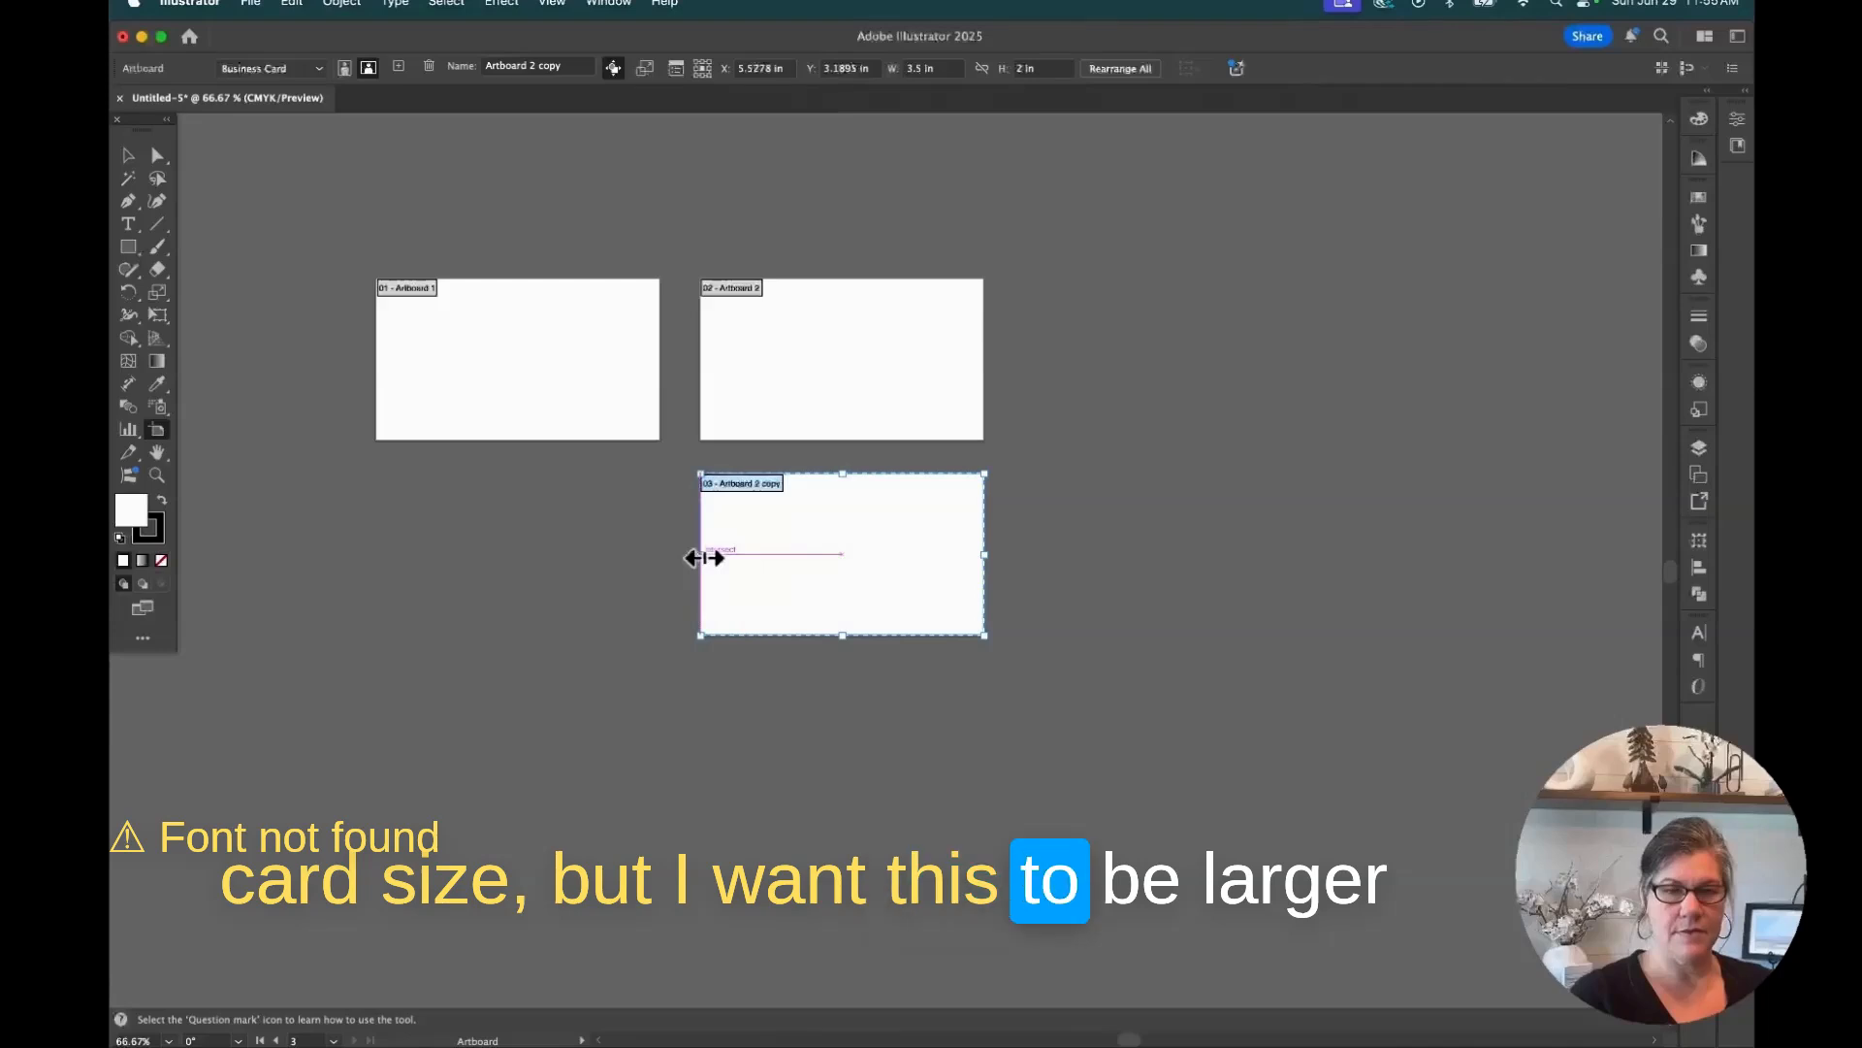
Enlarge the copied artboard freehand to about 9.52 in wide and 4.16 in high.
{"action": "left_click_drag", "start_coordinate": [701, 557], "coordinate": [387, 558]}
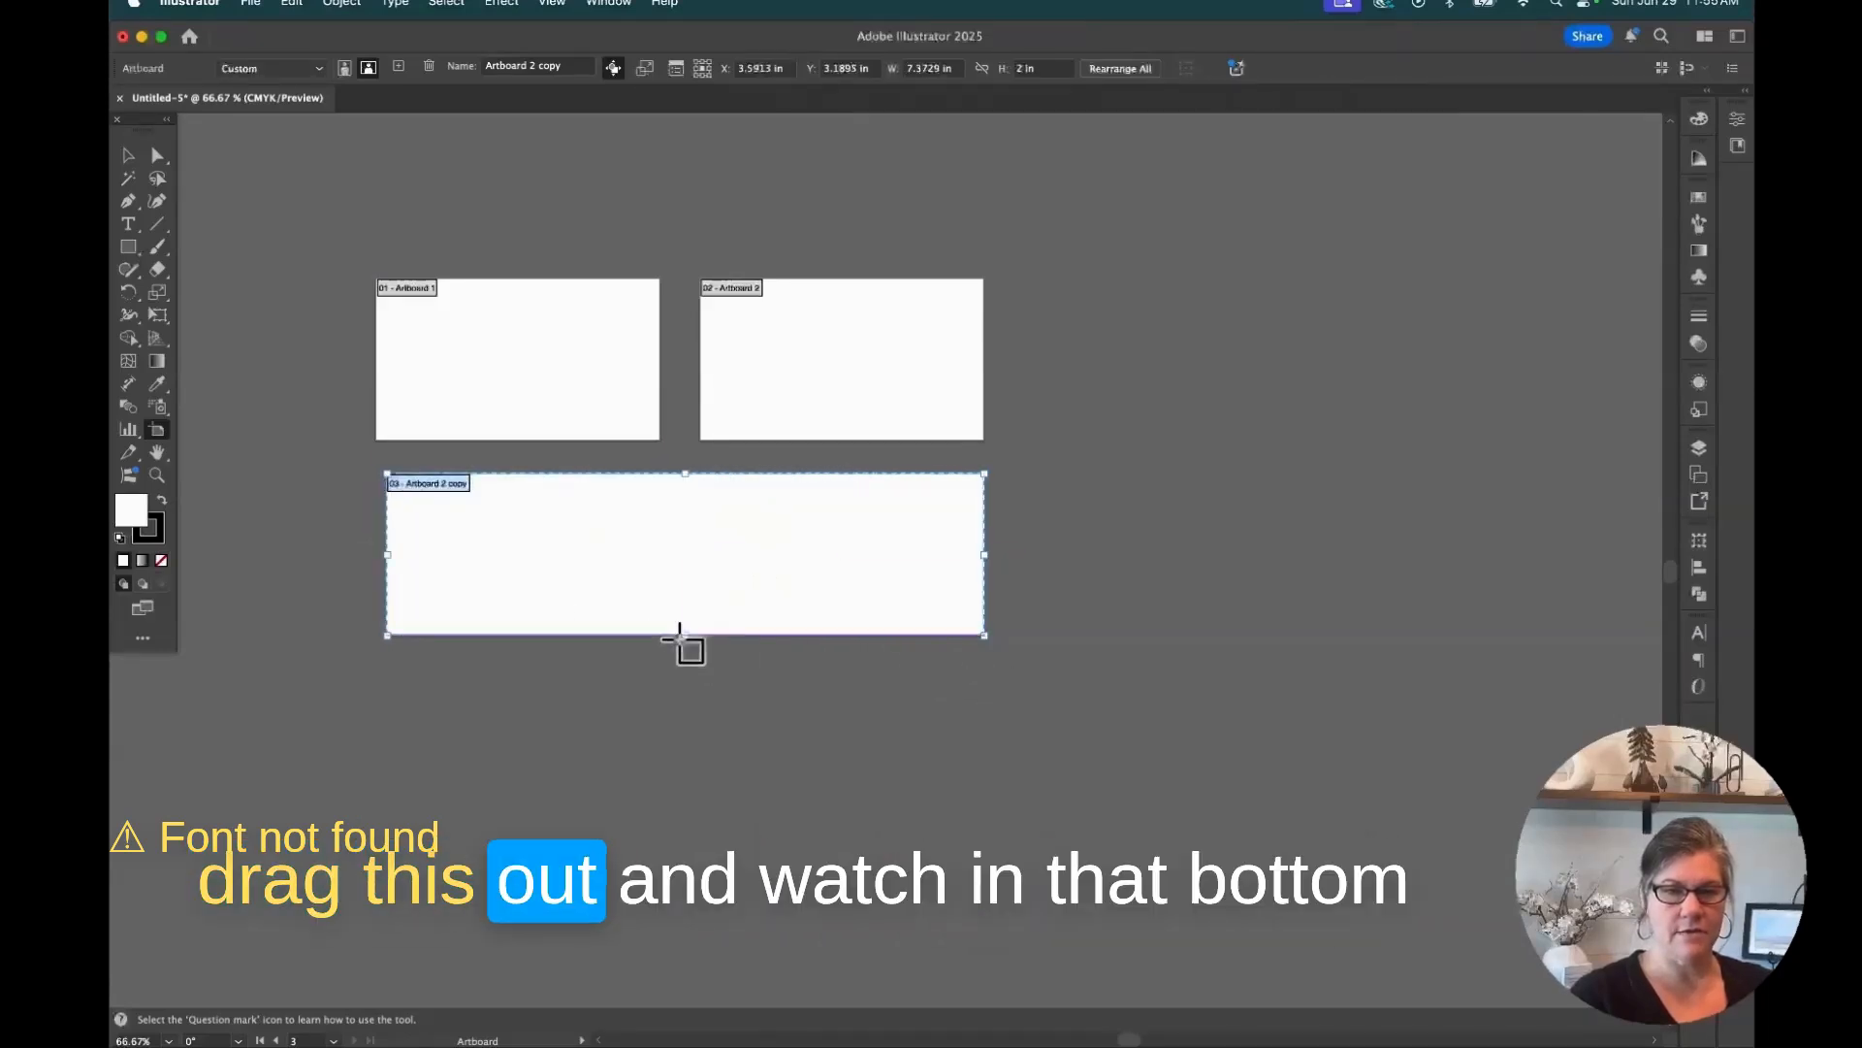
{"action": "left_click_drag", "start_coordinate": [685, 647], "coordinate": [689, 742]}
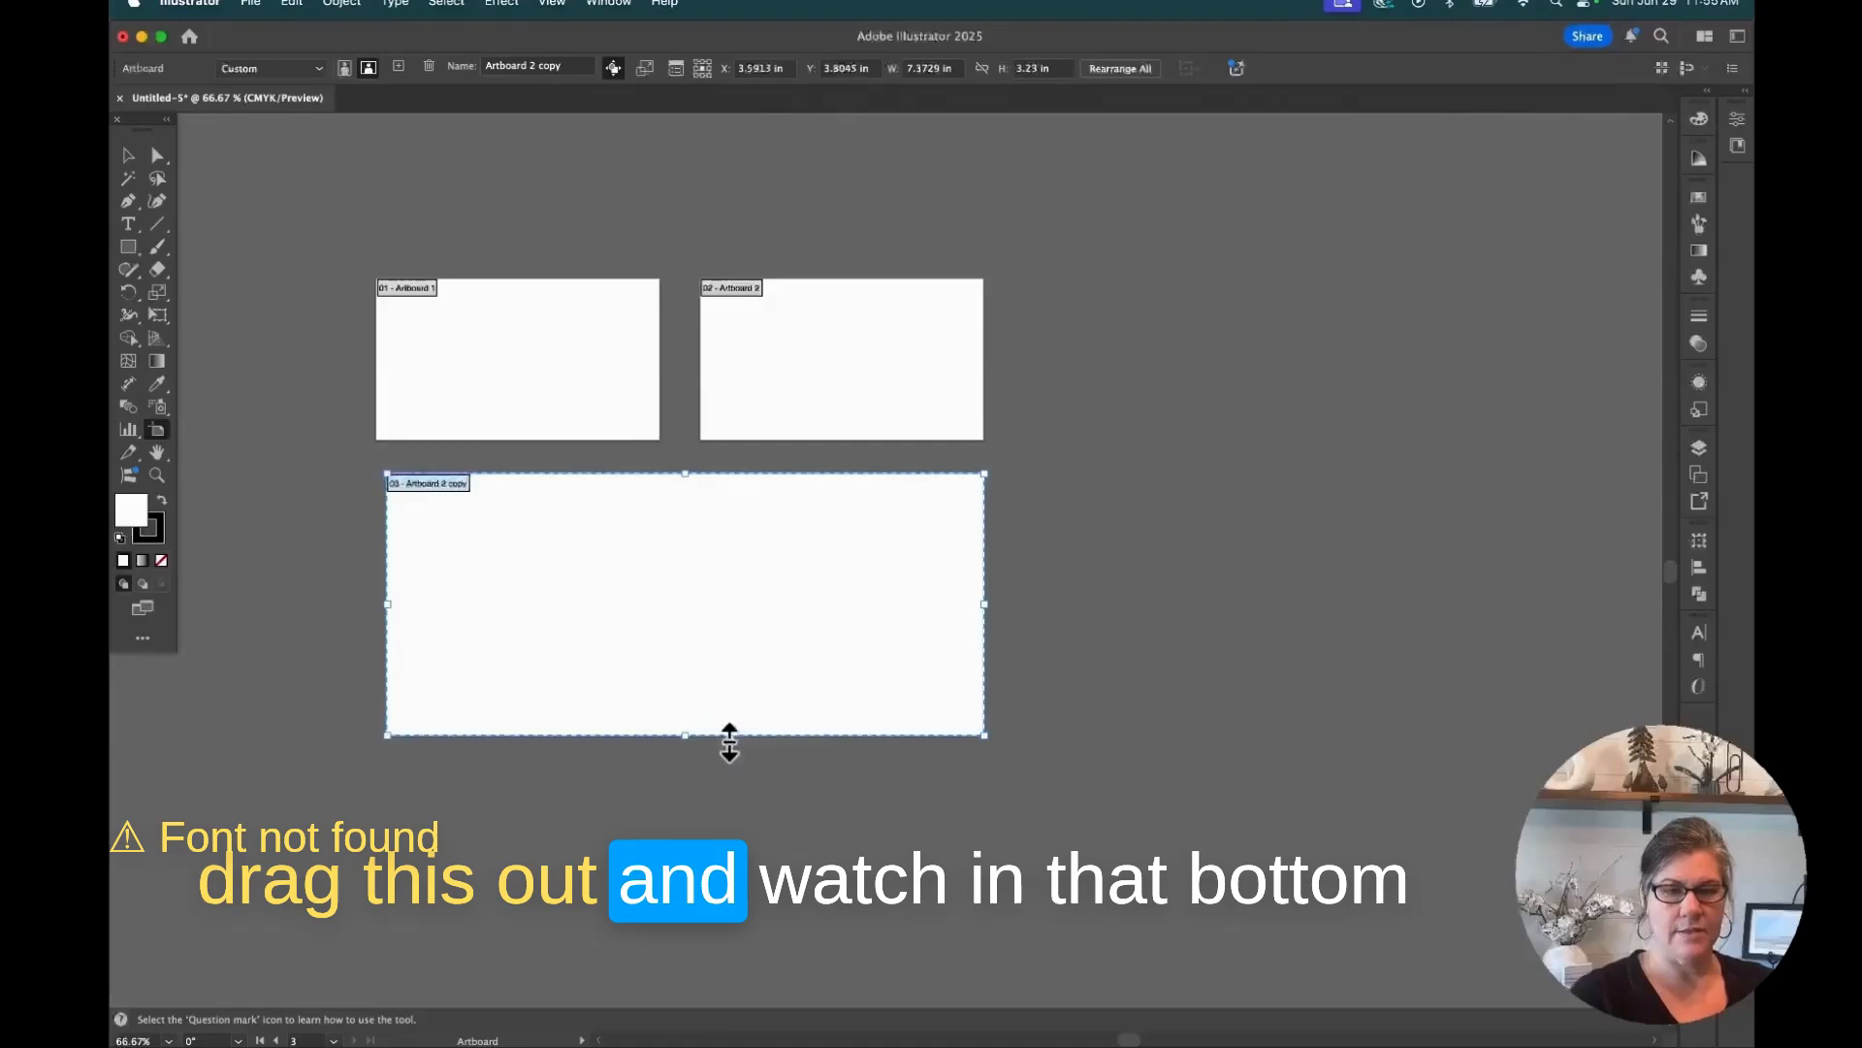
{"action": "left_click_drag", "start_coordinate": [986, 735], "coordinate": [1163, 818]}
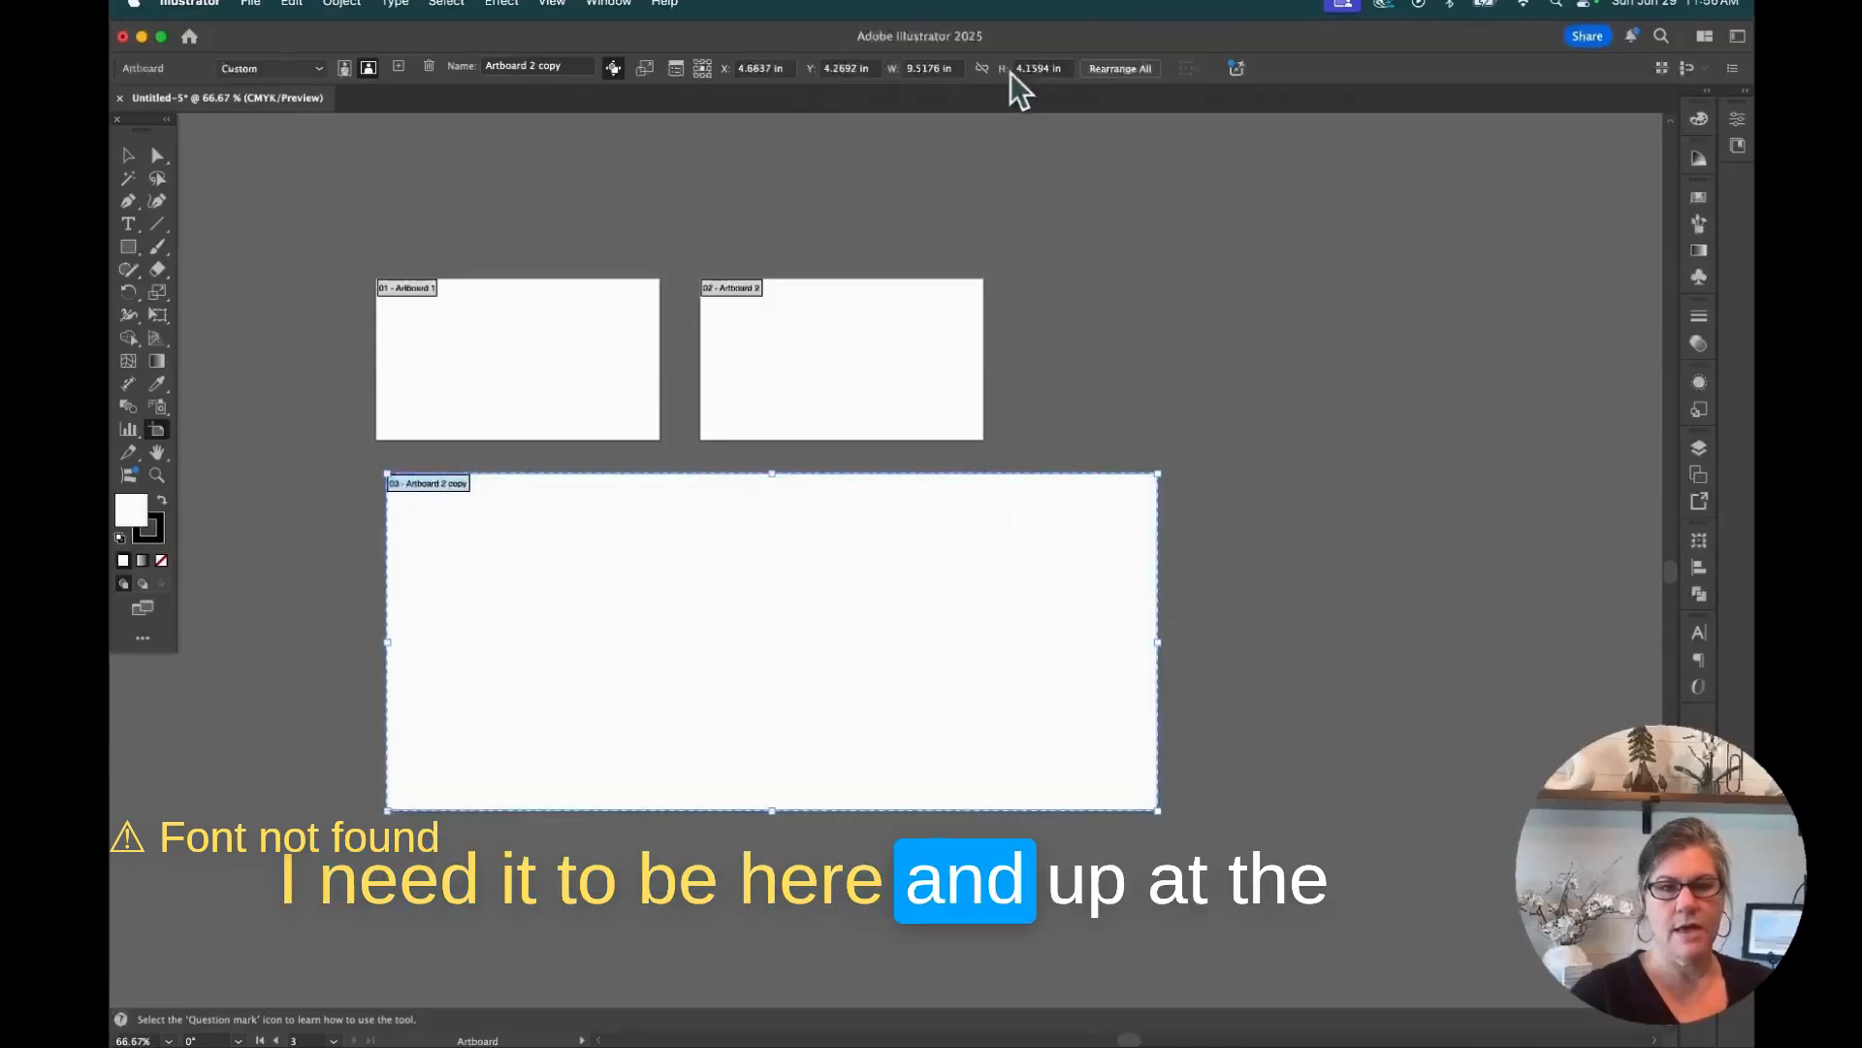
Set the copied artboard's exact size to 9.5 in wide and 4.15 in high.
{"action": "left_click", "coordinate": [923, 68]}
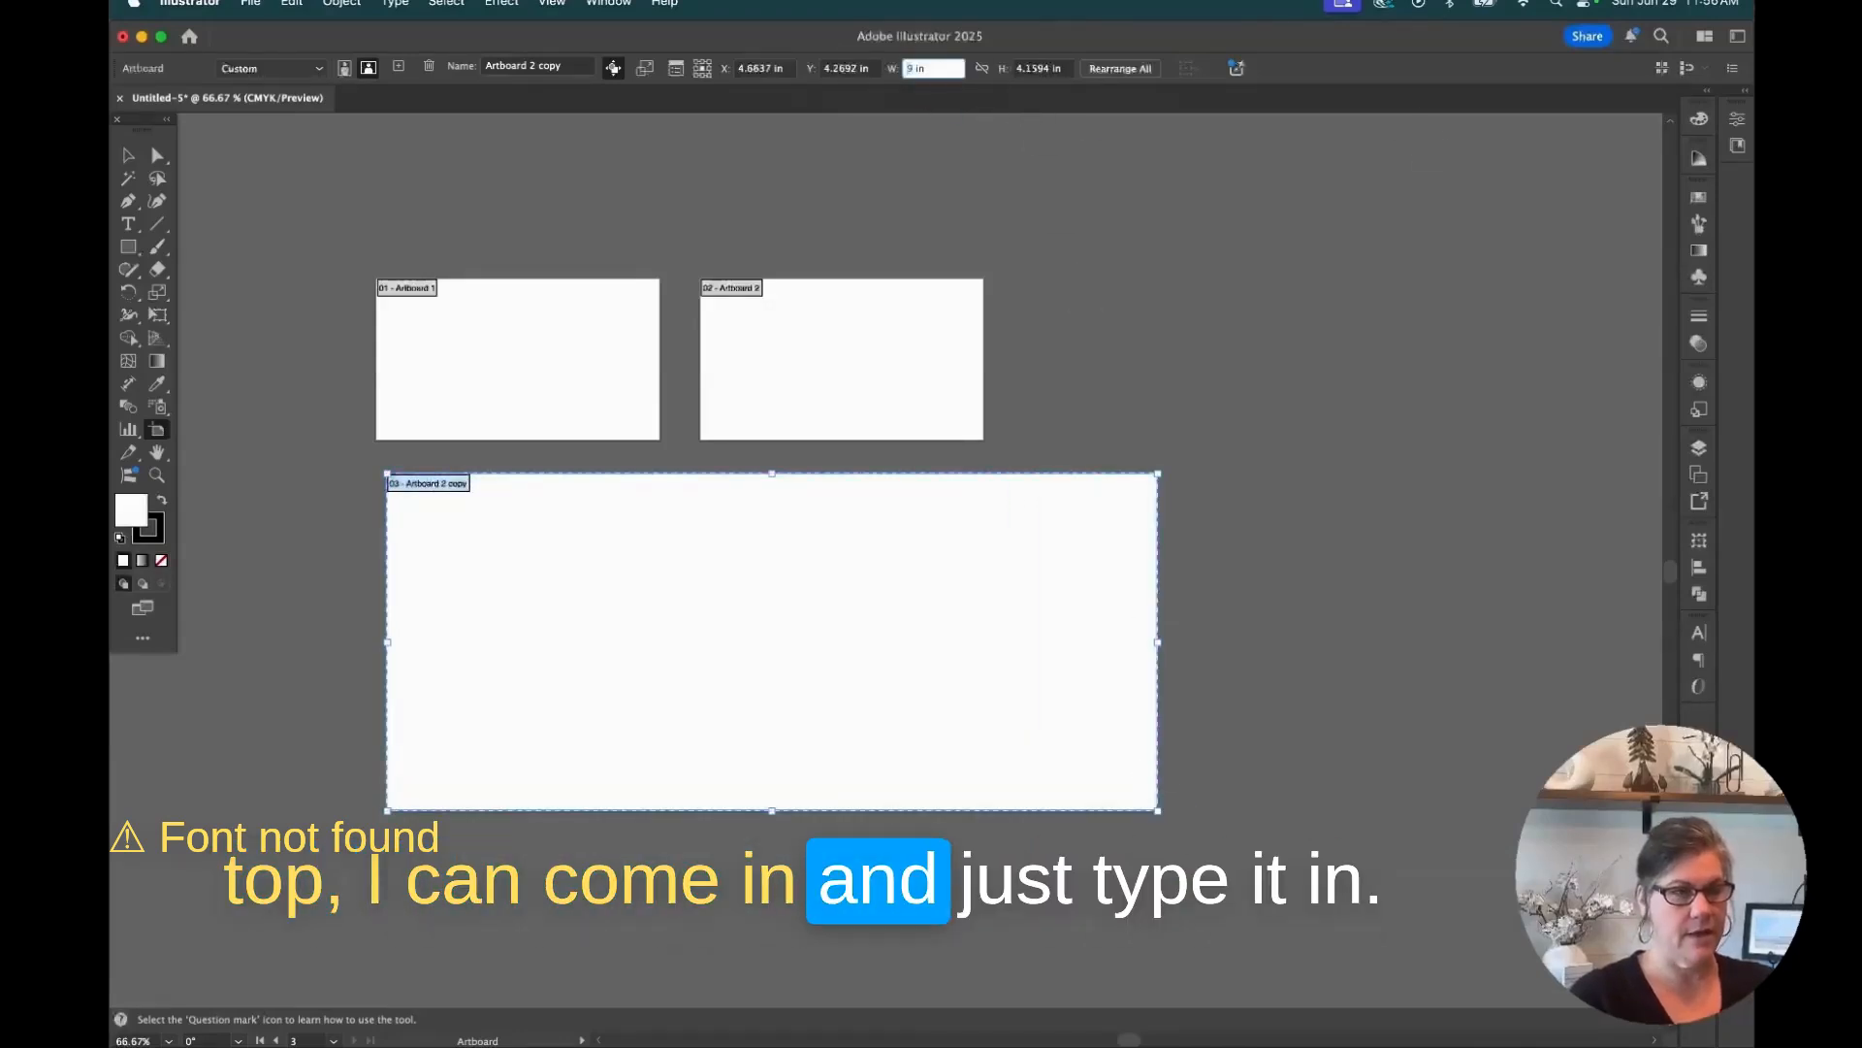
{"action": "key", "text": "Tab"}
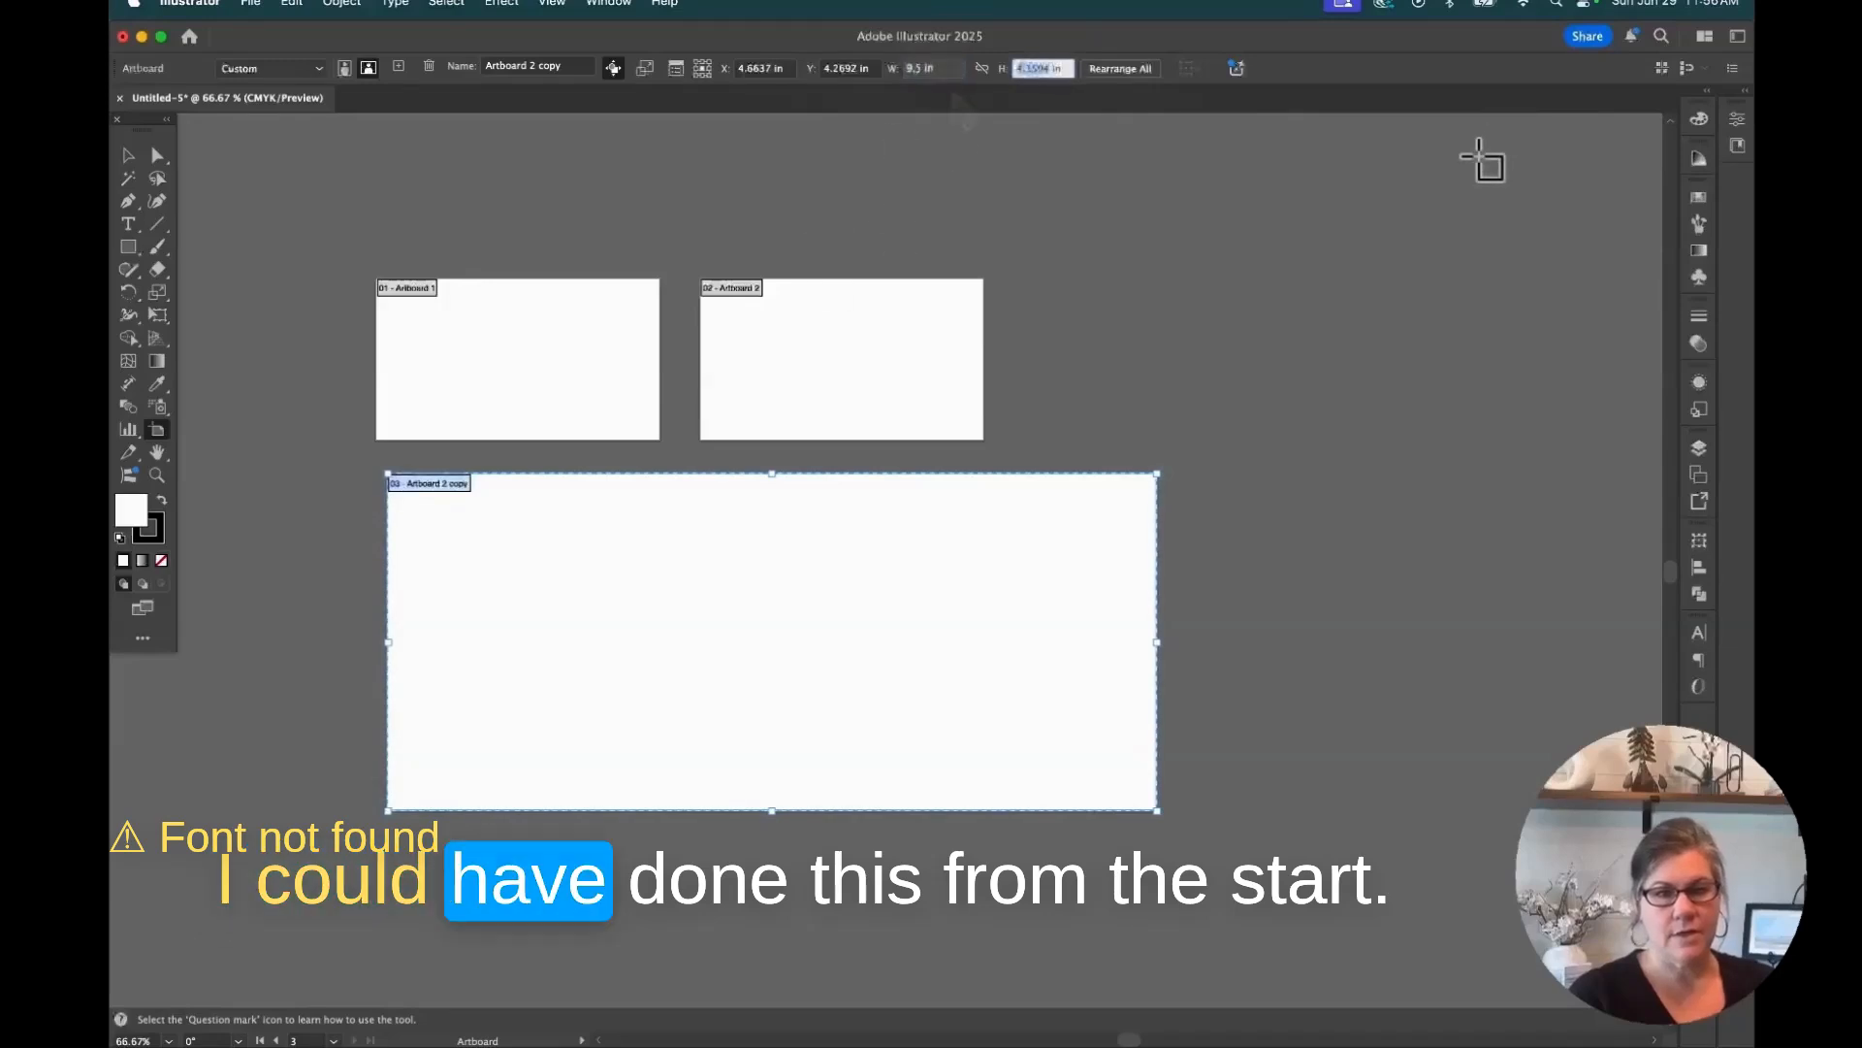
{"action": "type", "text": "1"}
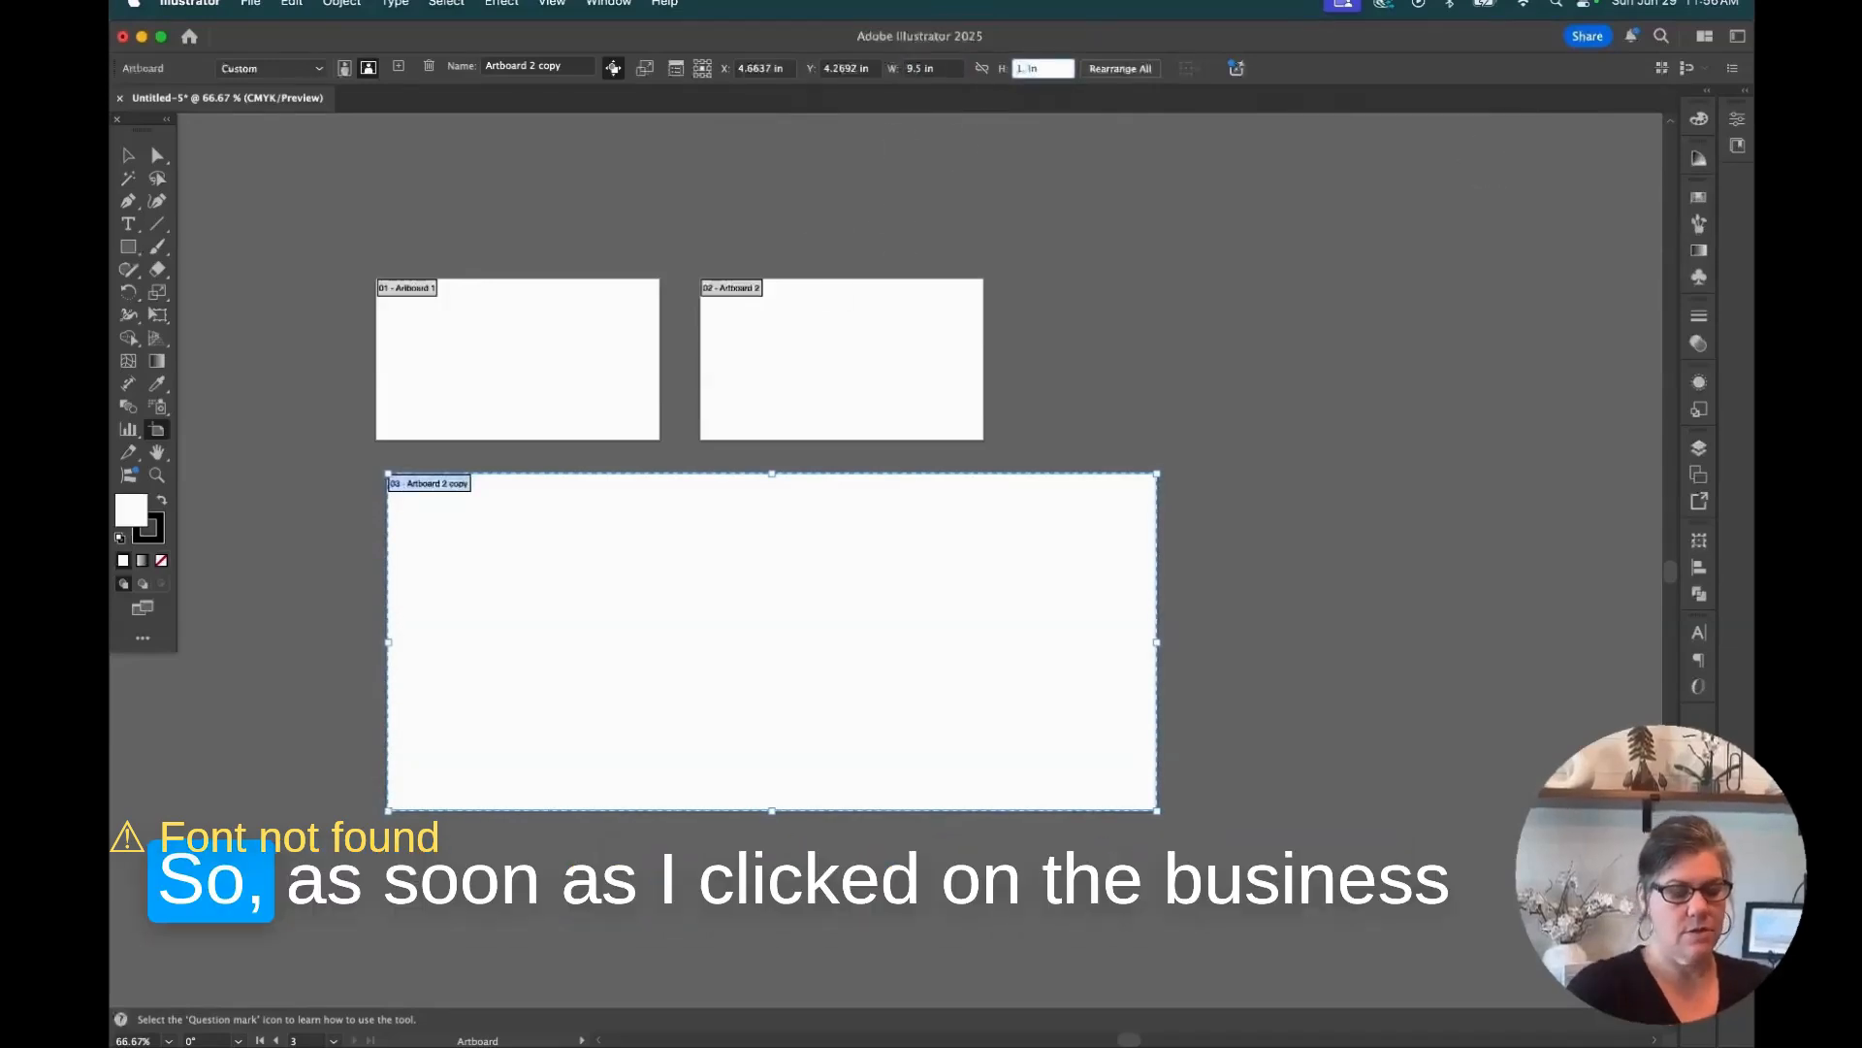
{"action": "key", "text": "Return"}
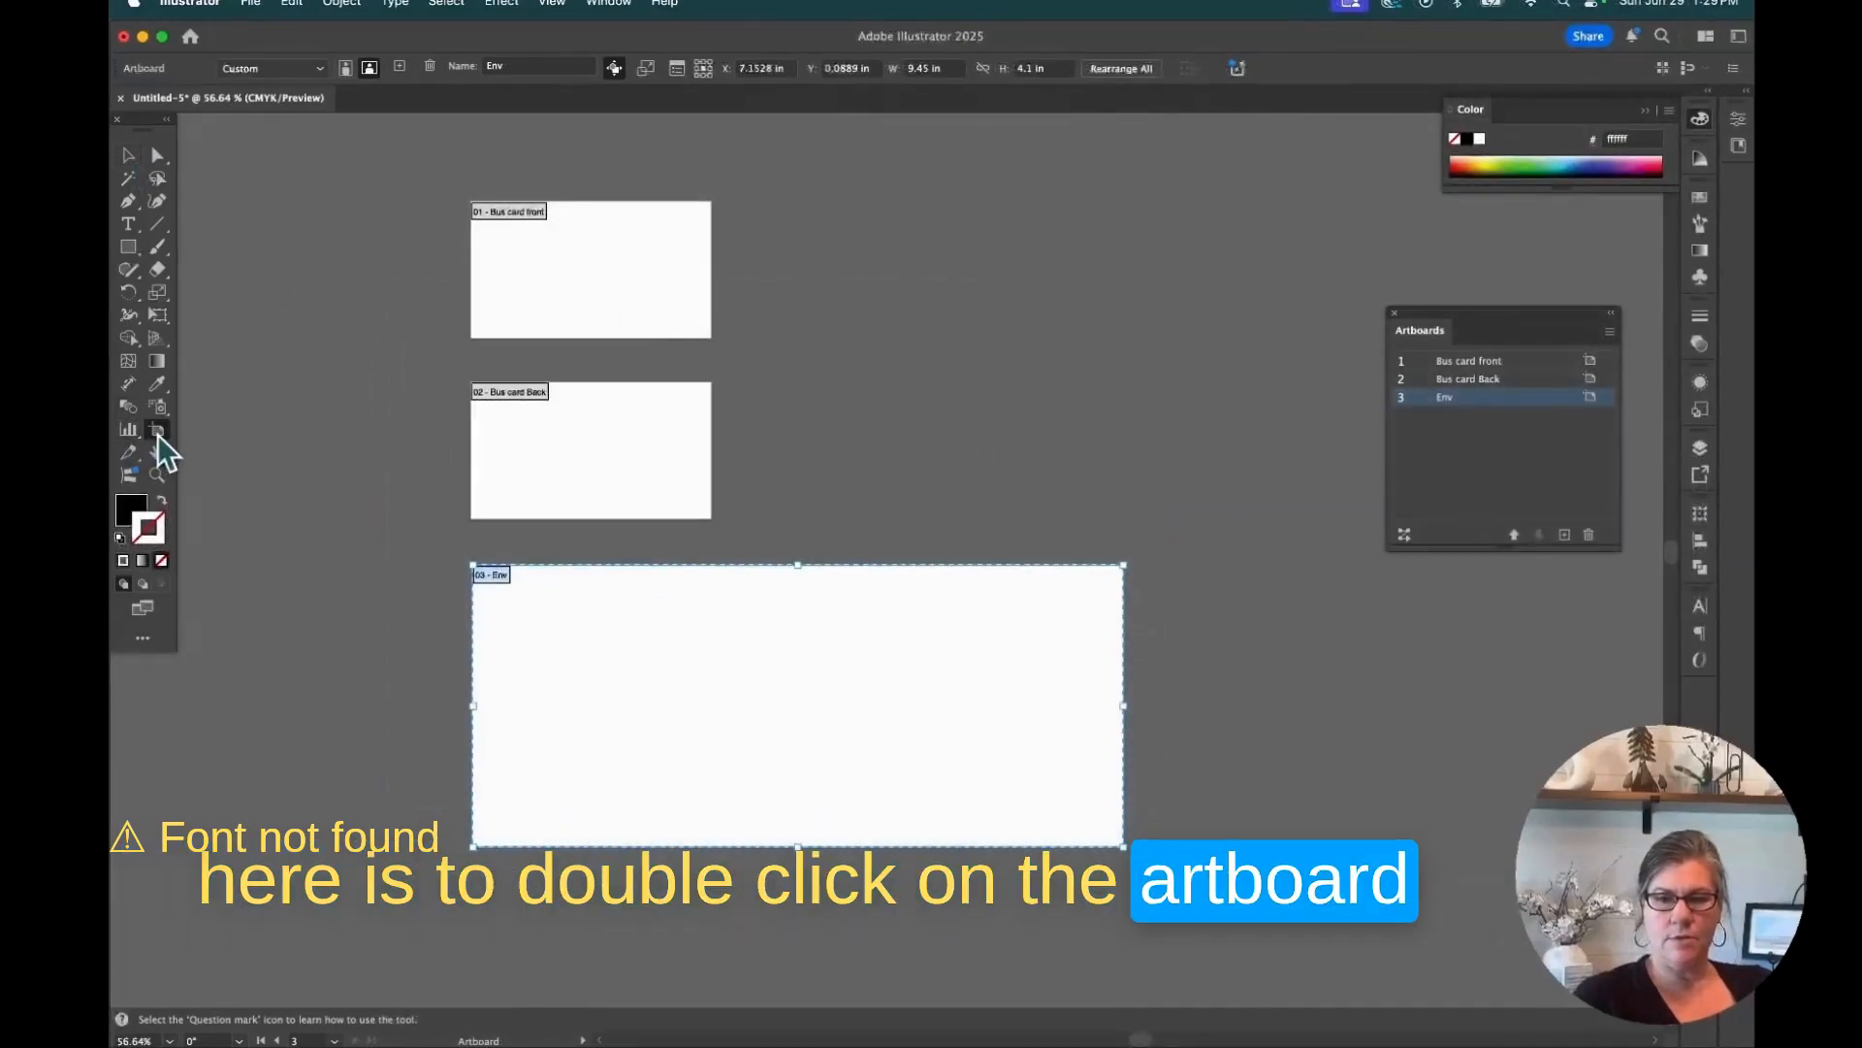
Set the Env artboard to 9.5 in wide and 4.125 in high in its Artboard Options.
{"action": "double_click", "coordinate": [157, 435]}
{"action": "left_click", "coordinate": [683, 365]}
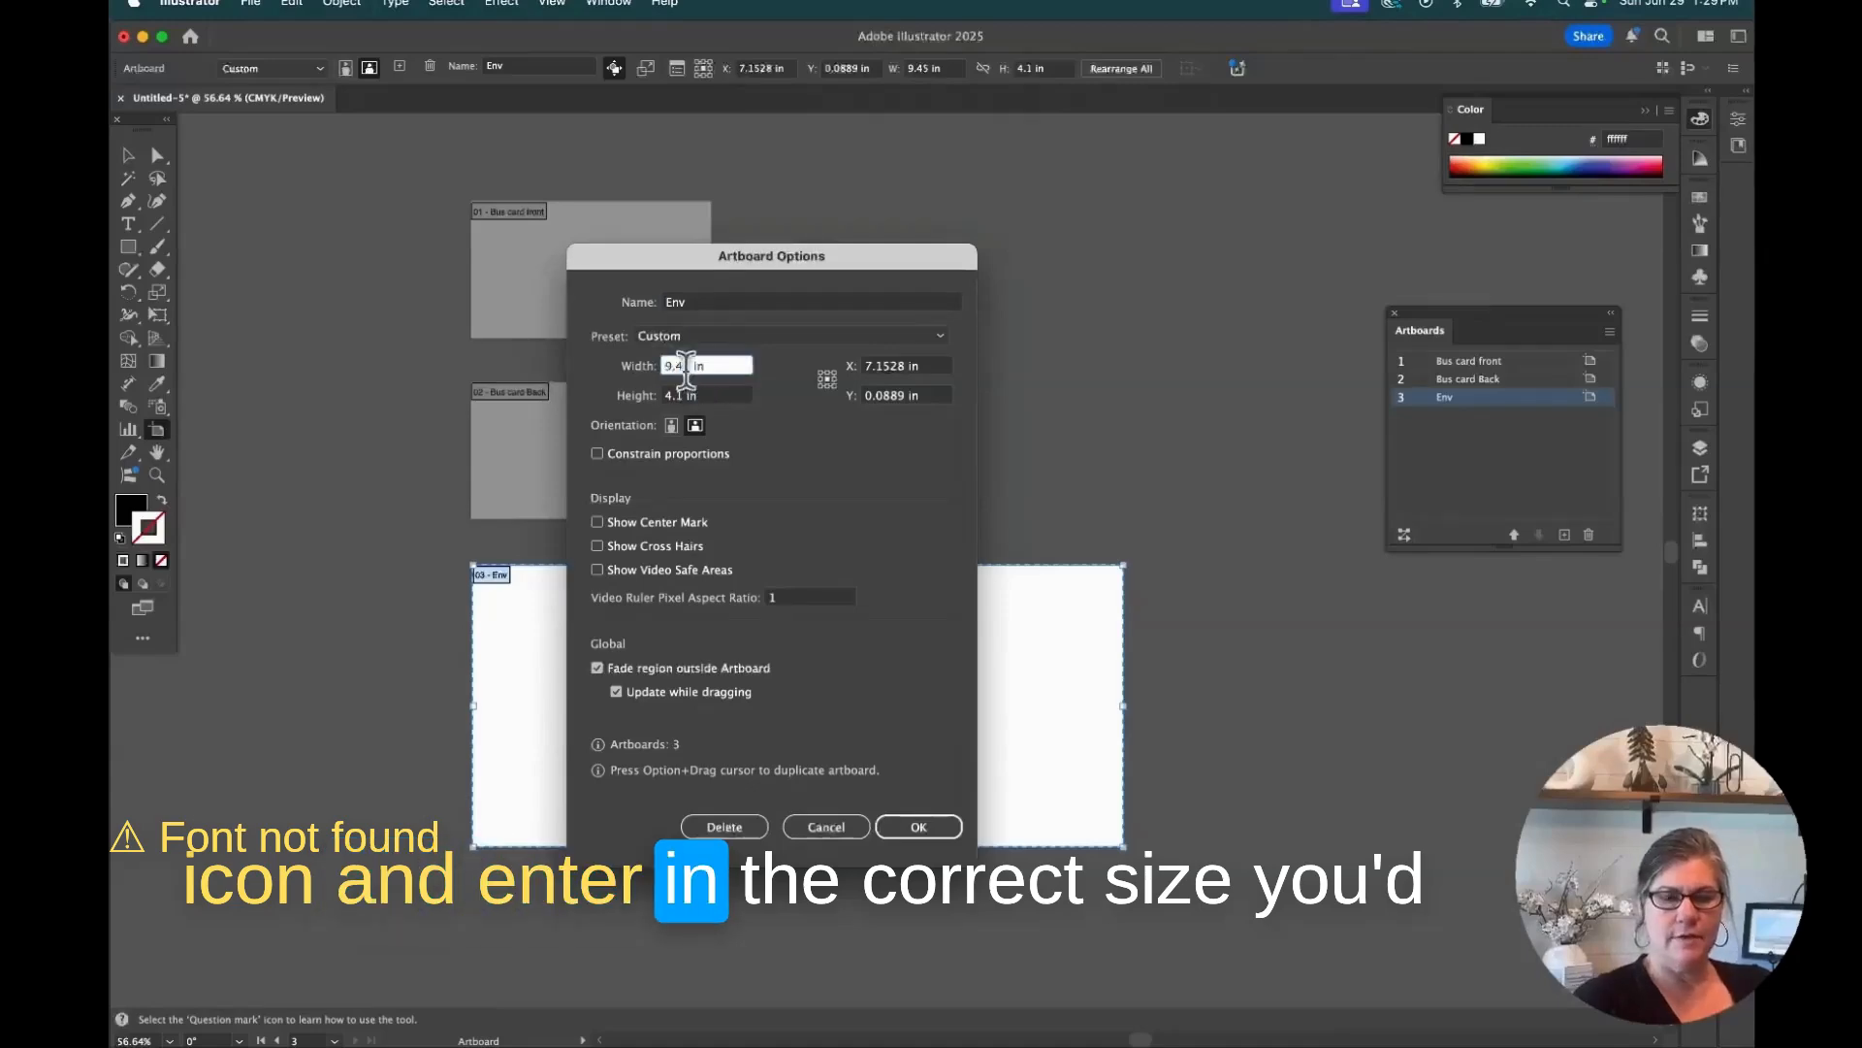
{"action": "key", "text": "BackSpace"}
{"action": "left_click", "coordinate": [688, 395]}
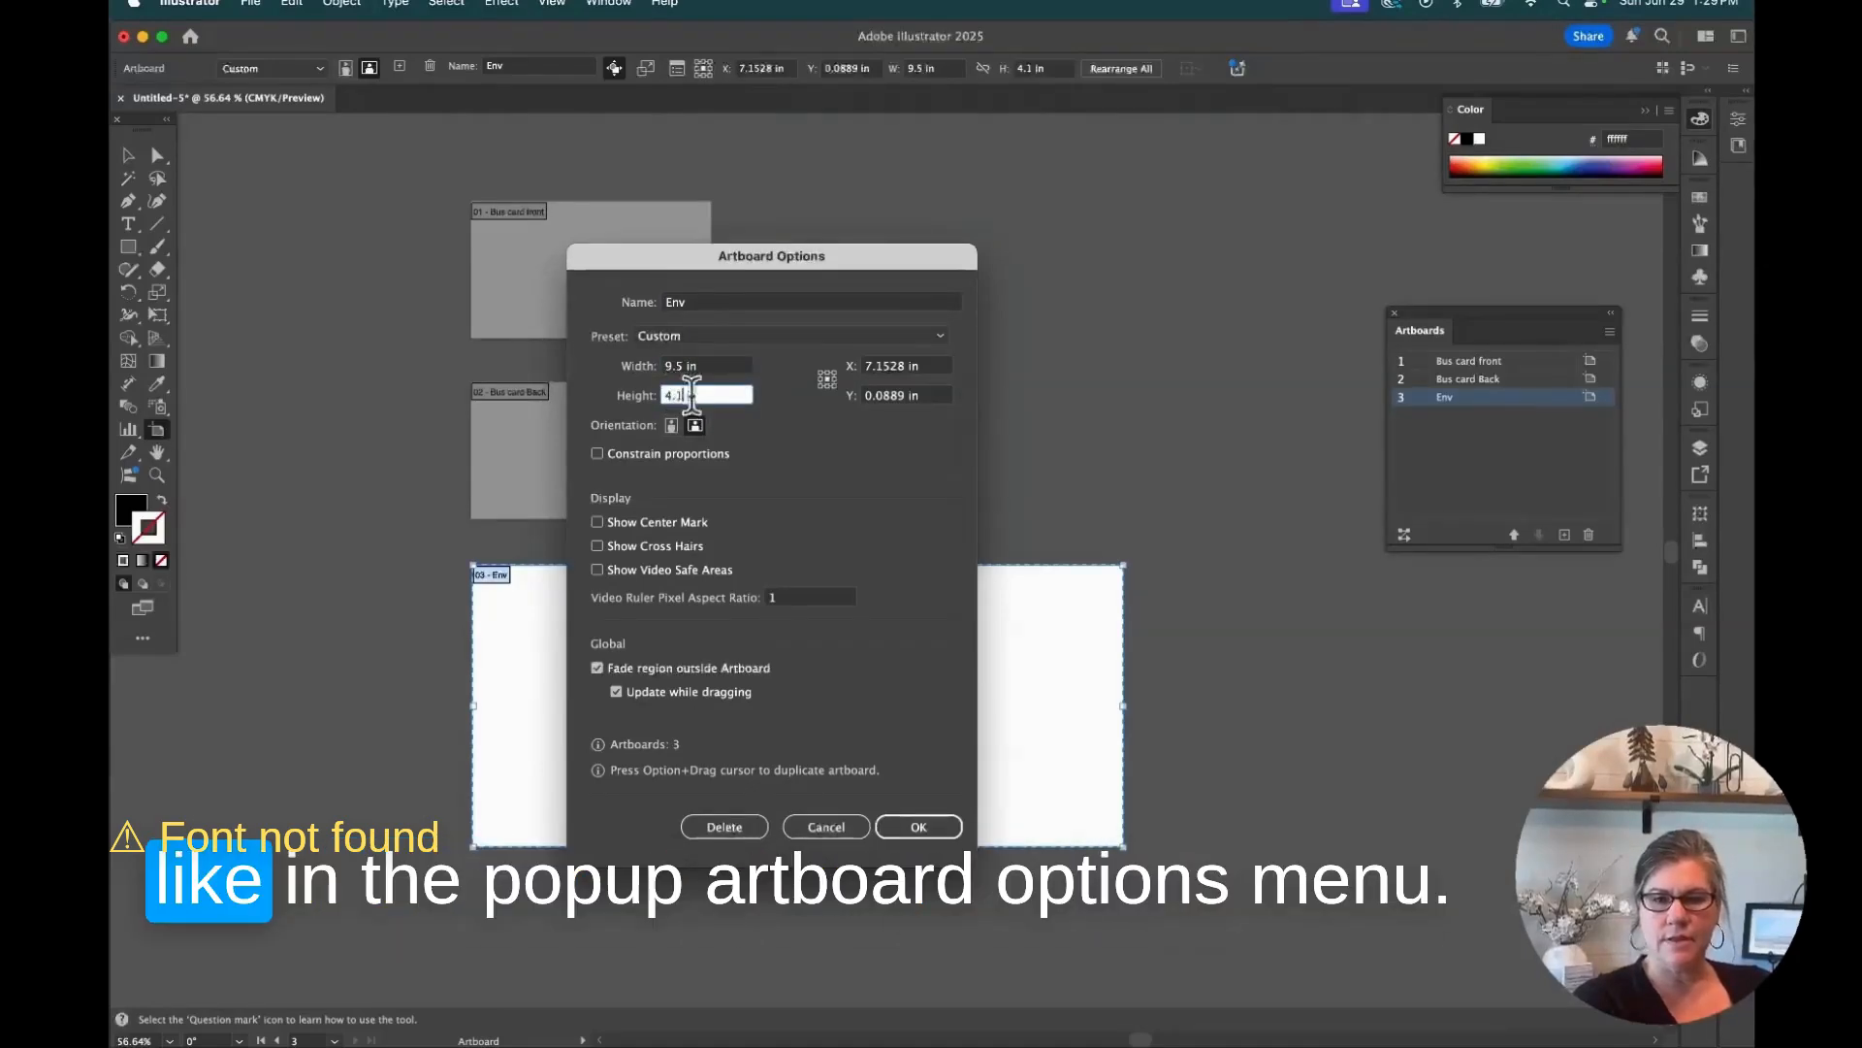
{"action": "type", "text": "25"}
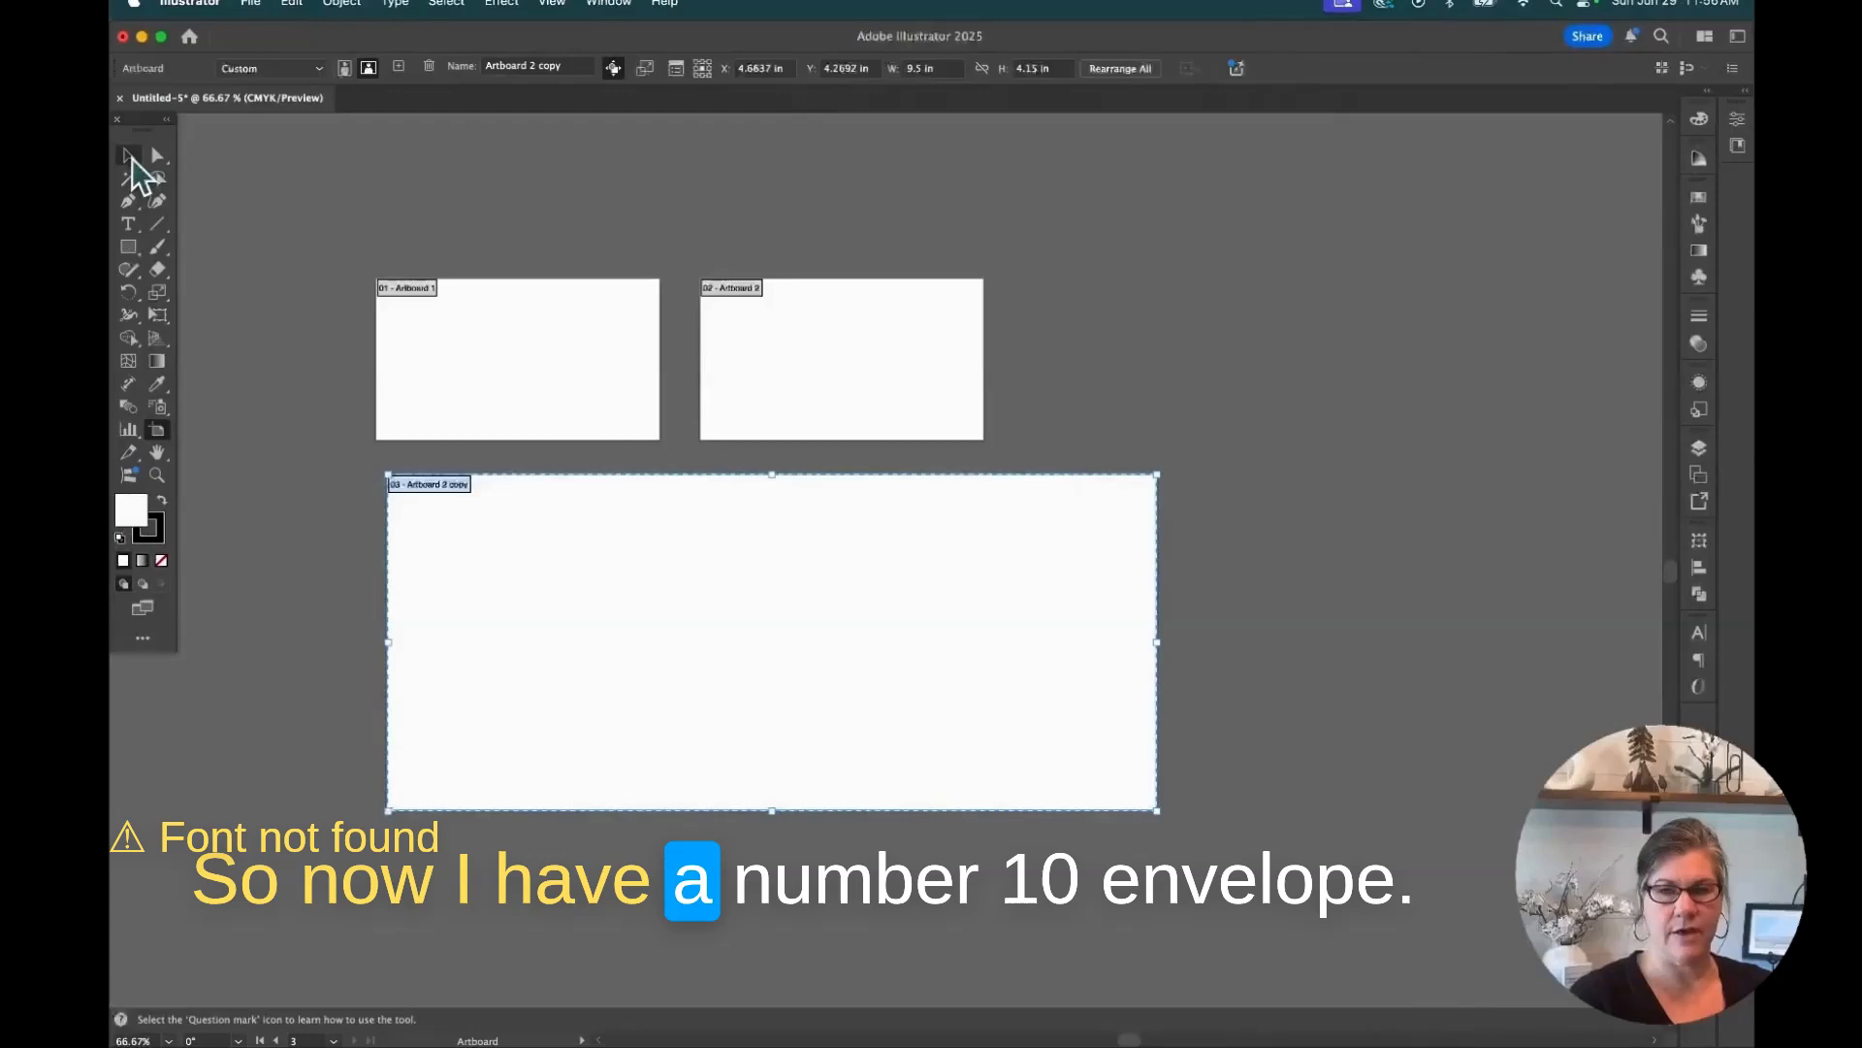
Move the envelope artboard so its left edge lines up with Artboard 1.
{"action": "left_click", "coordinate": [130, 158]}
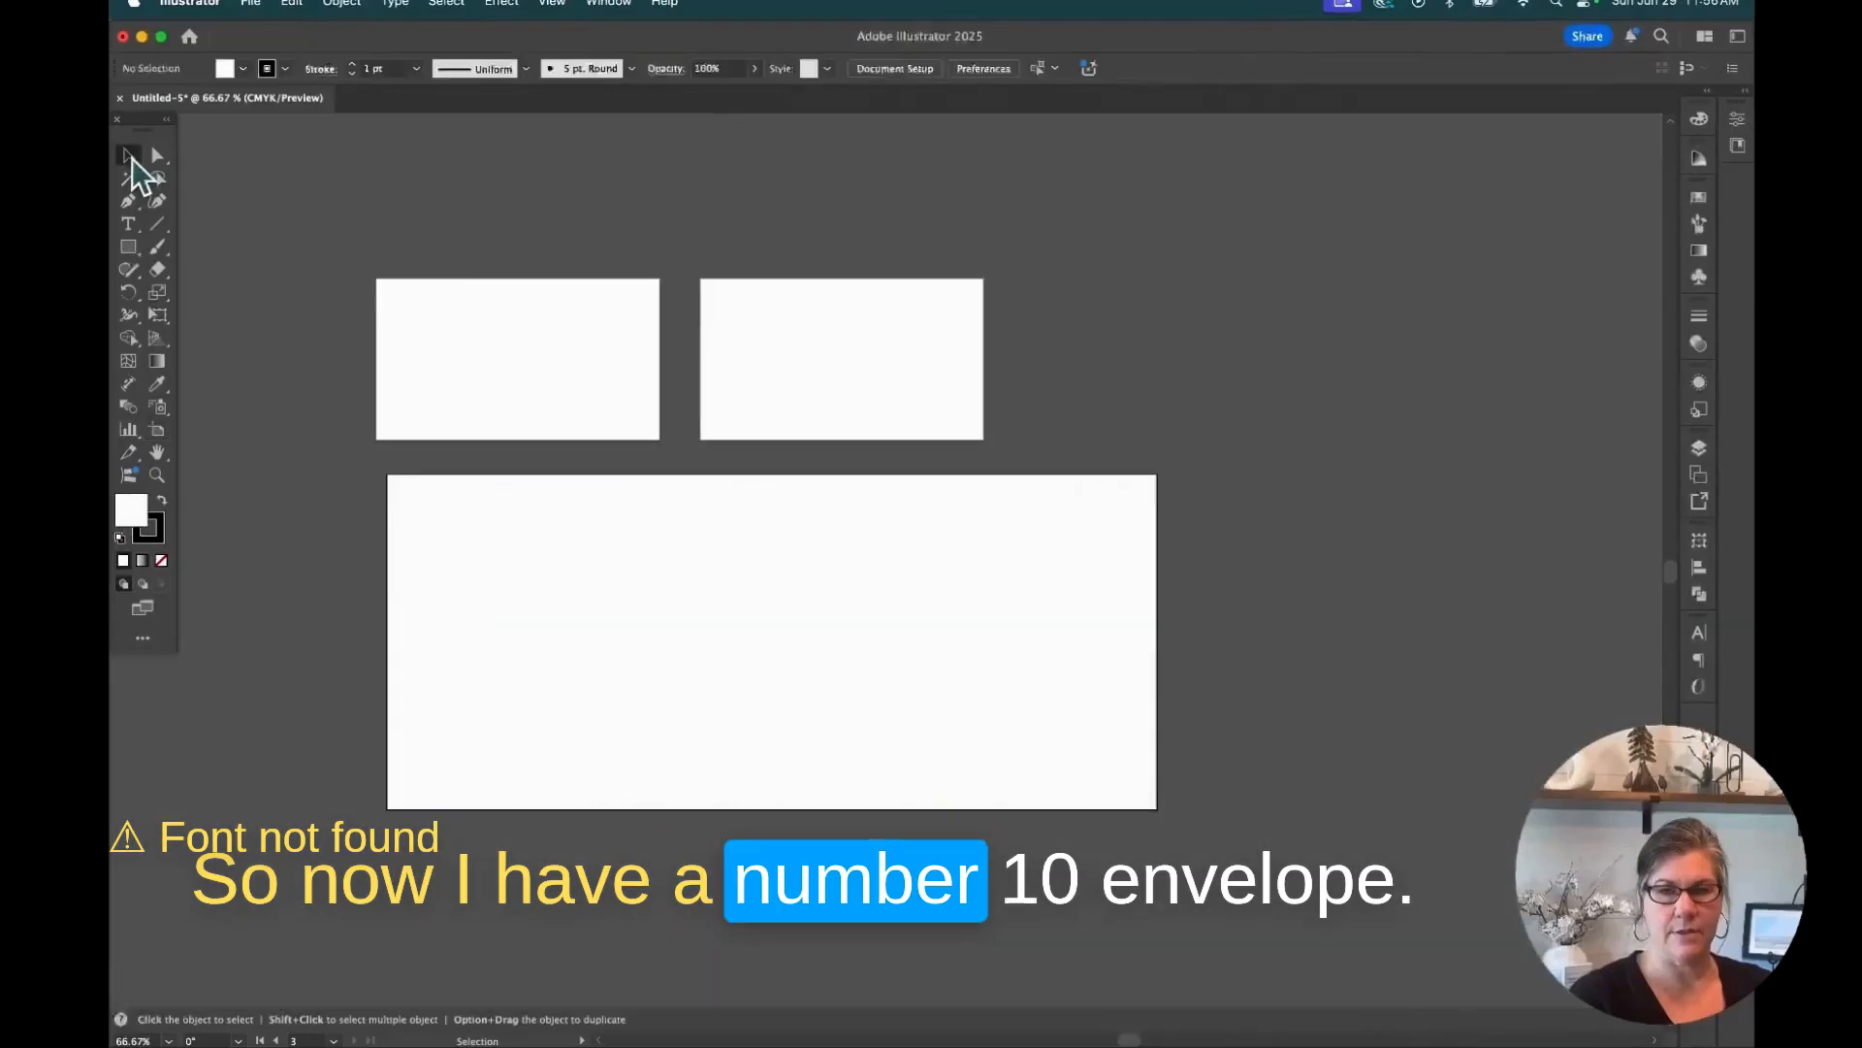
{"action": "key", "text": "shift+o"}
{"action": "left_click_drag", "start_coordinate": [407, 533], "coordinate": [414, 540]}
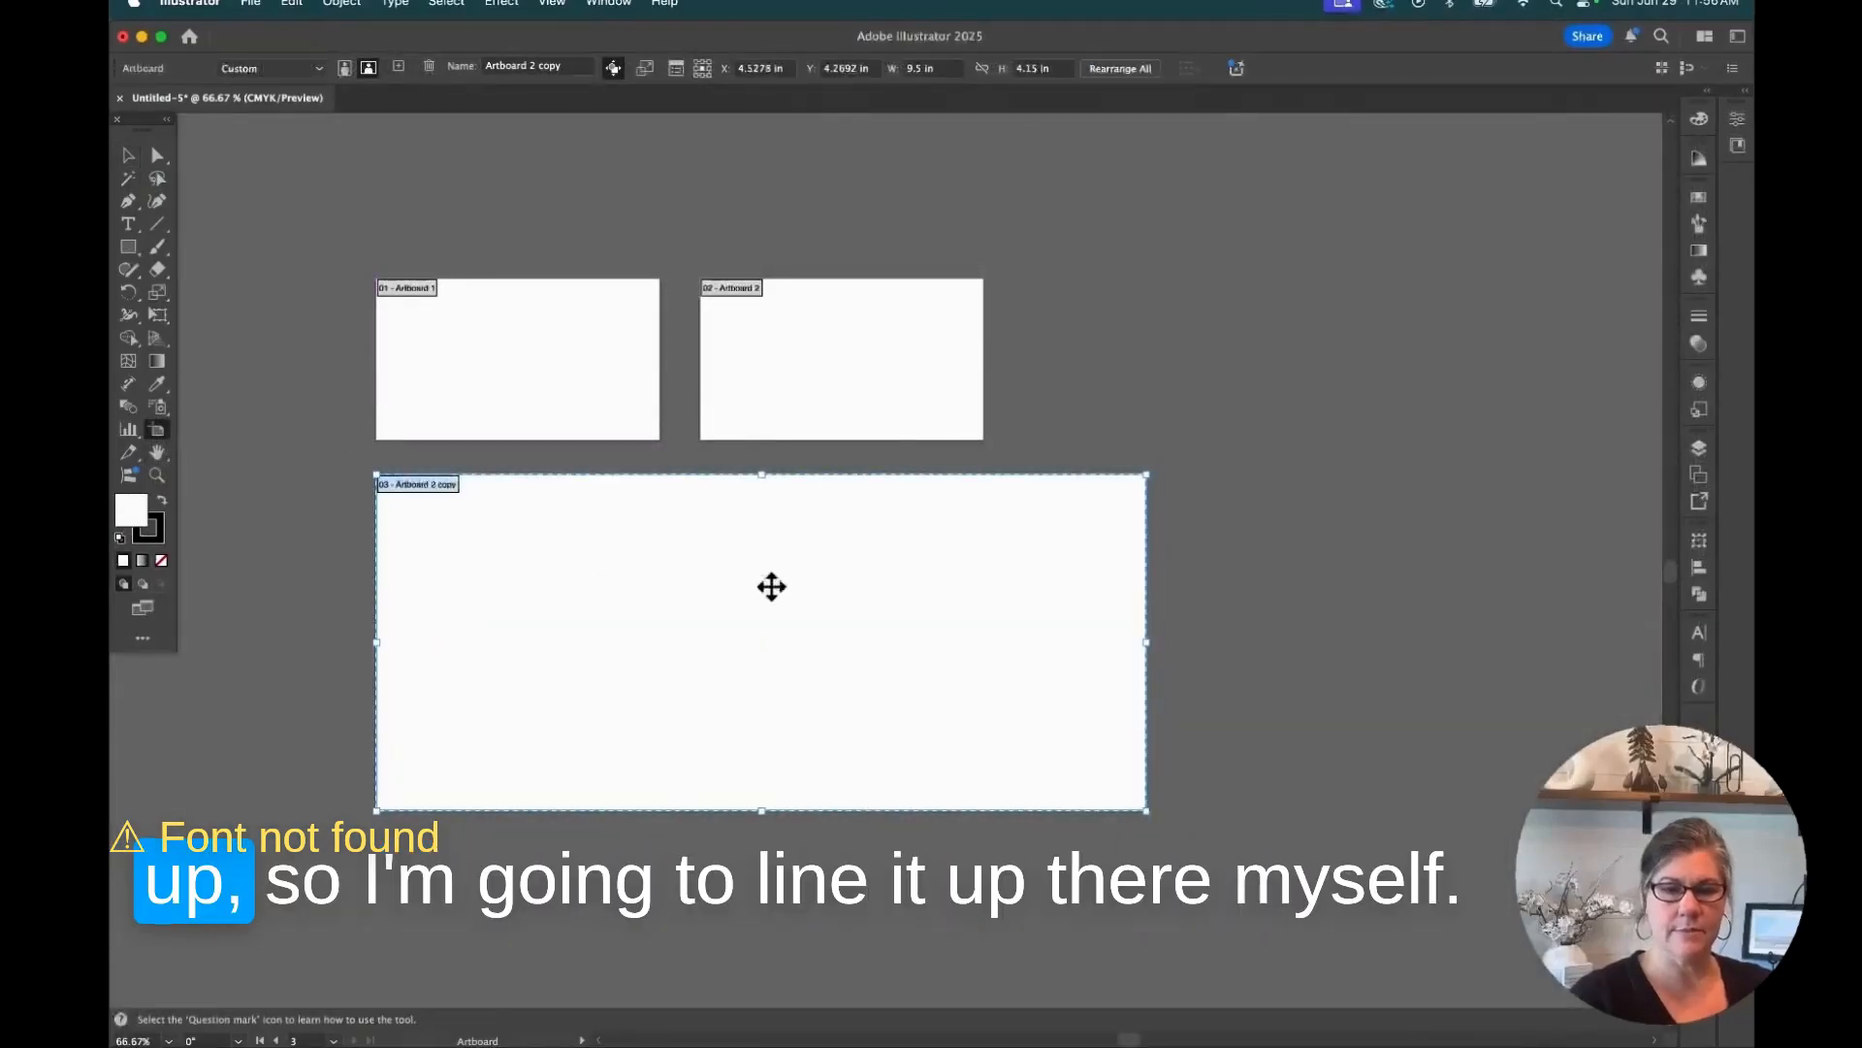
Duplicate the envelope artboard below itself and resize the copy to about 8.46 in wide and 9.91 in high.
{"action": "key", "text": "super+minus"}
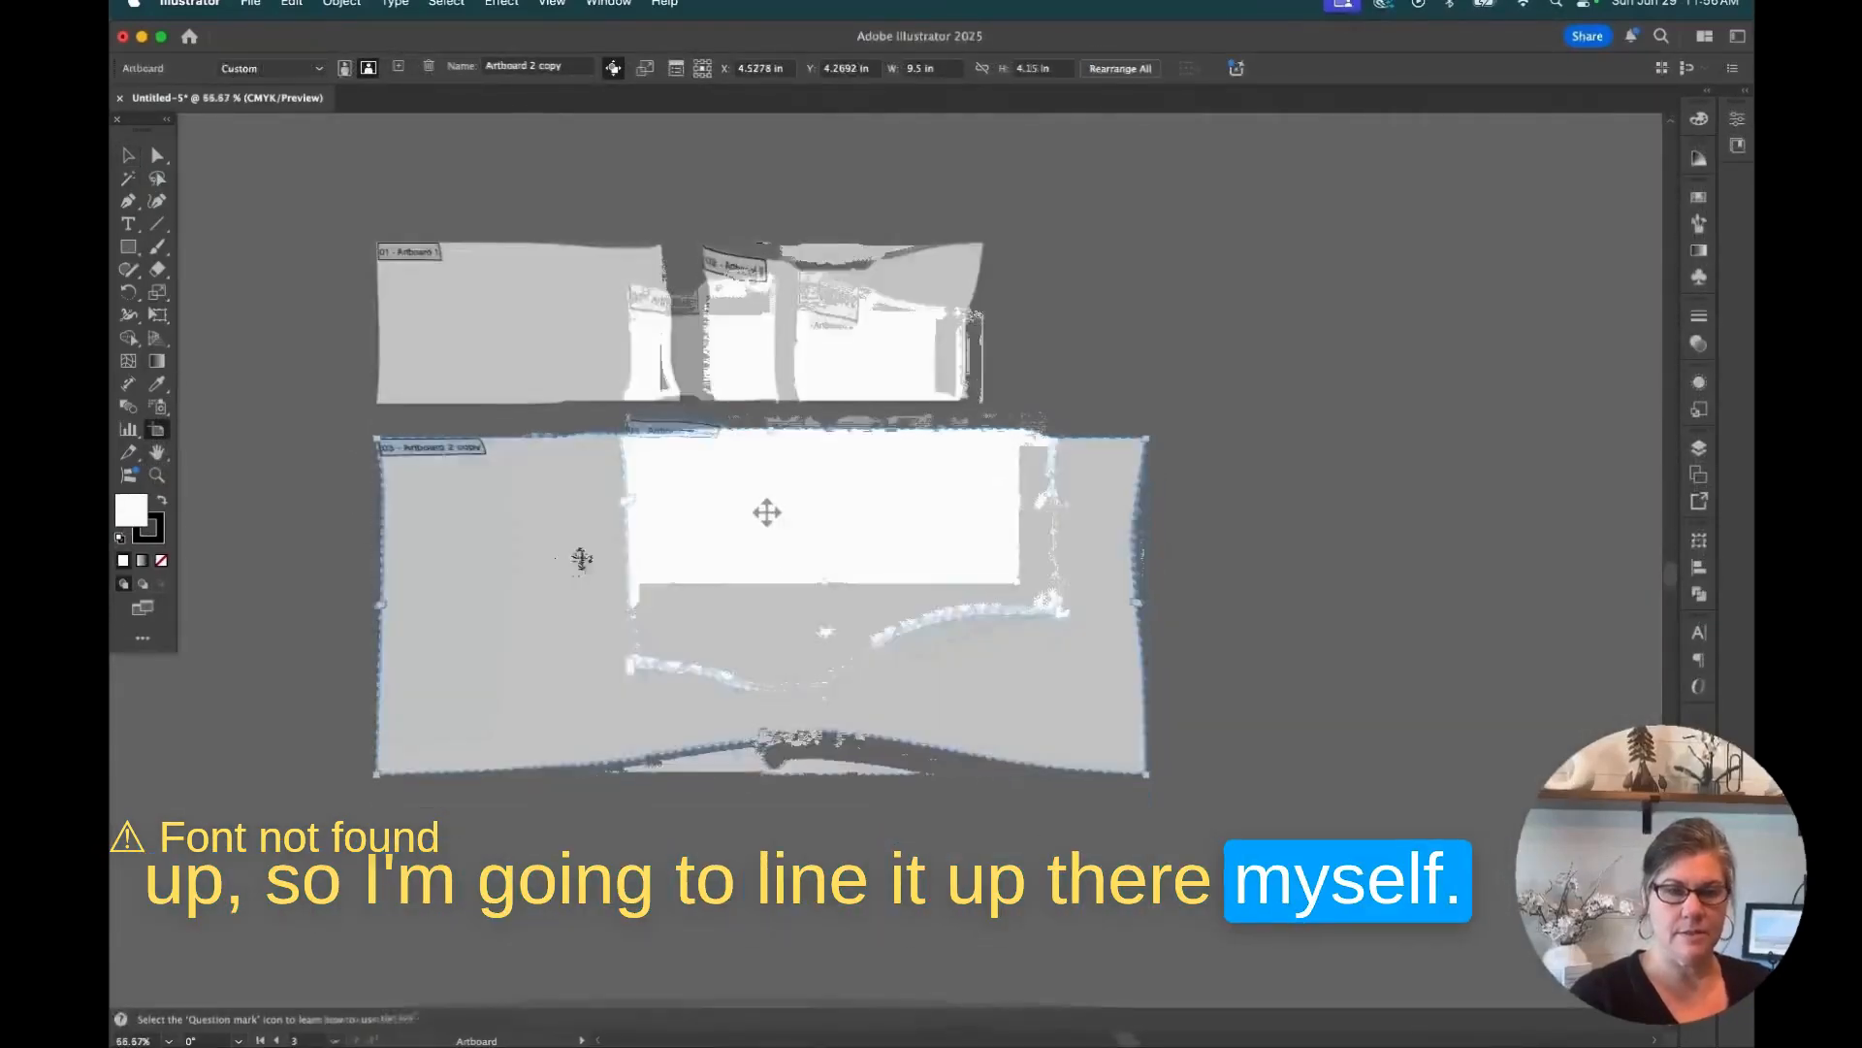
{"action": "scroll", "coordinate": [781, 503], "scroll_direction": "down", "scroll_amount": 2}
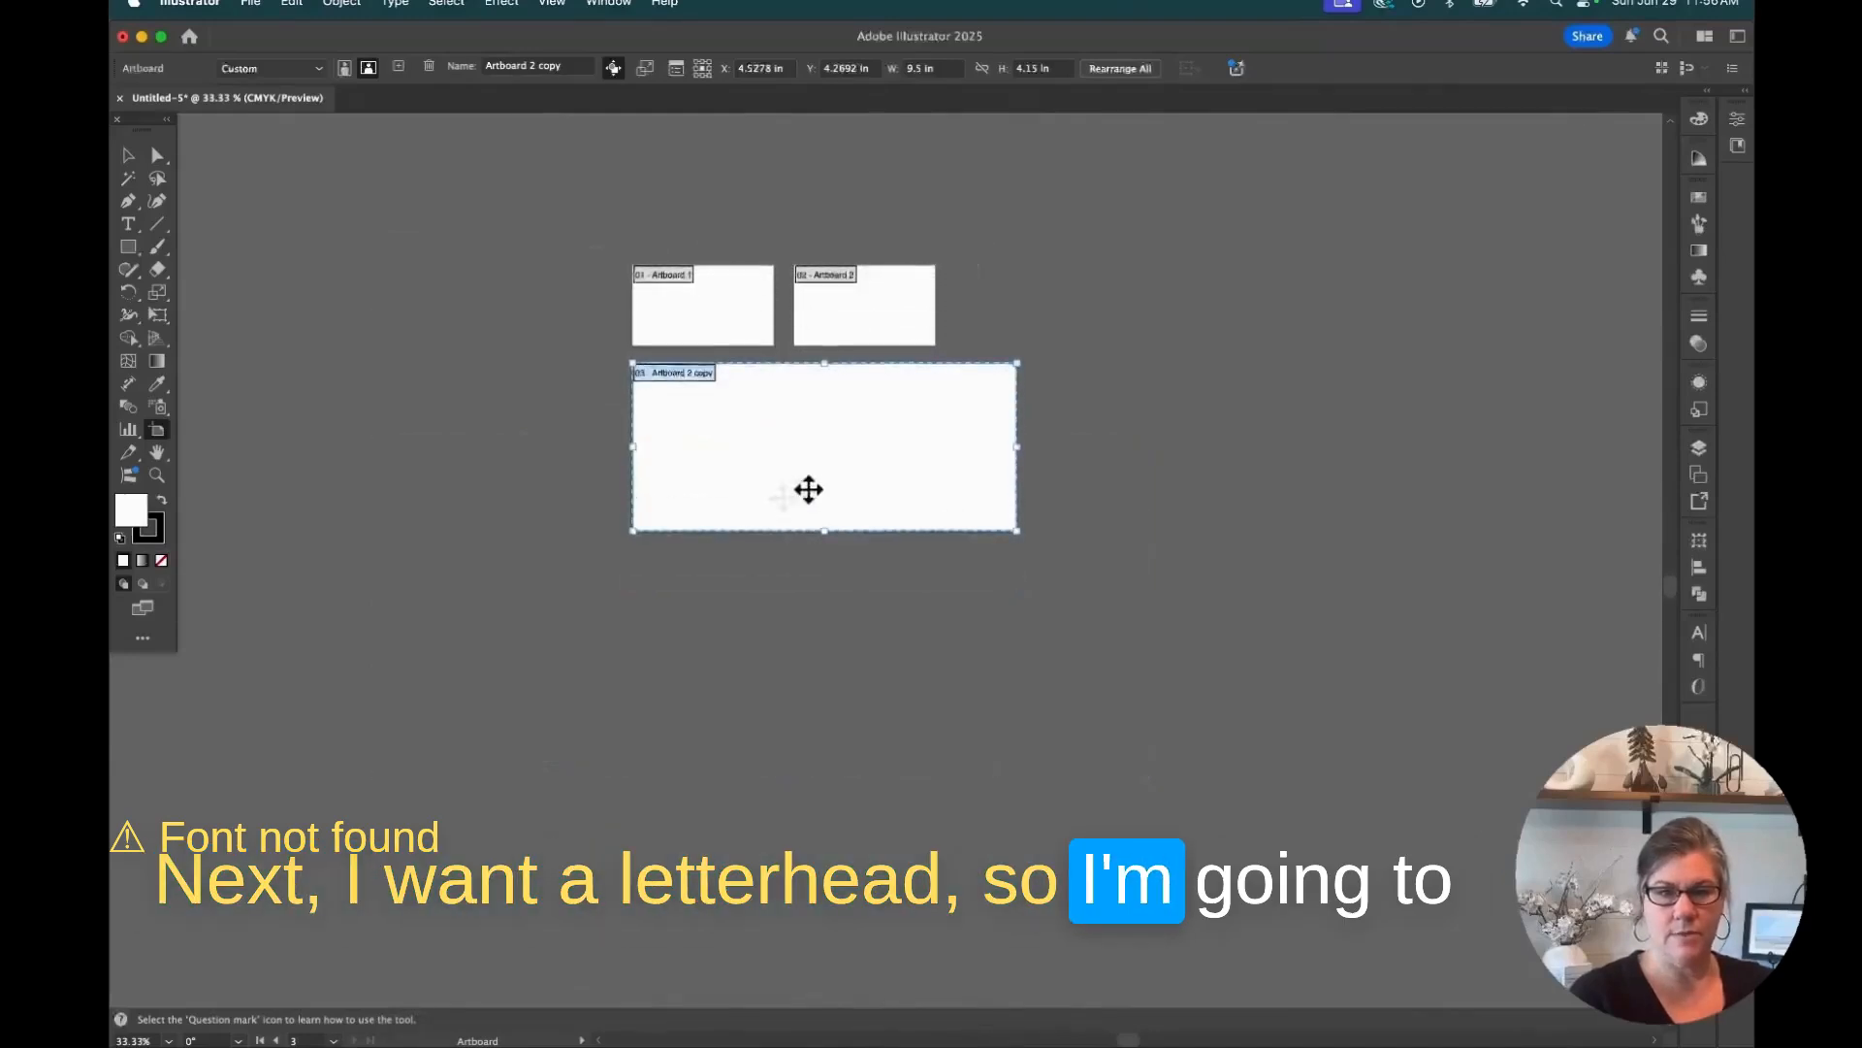
{"action": "left_click_drag", "start_coordinate": [824, 449], "coordinate": [824, 638]}
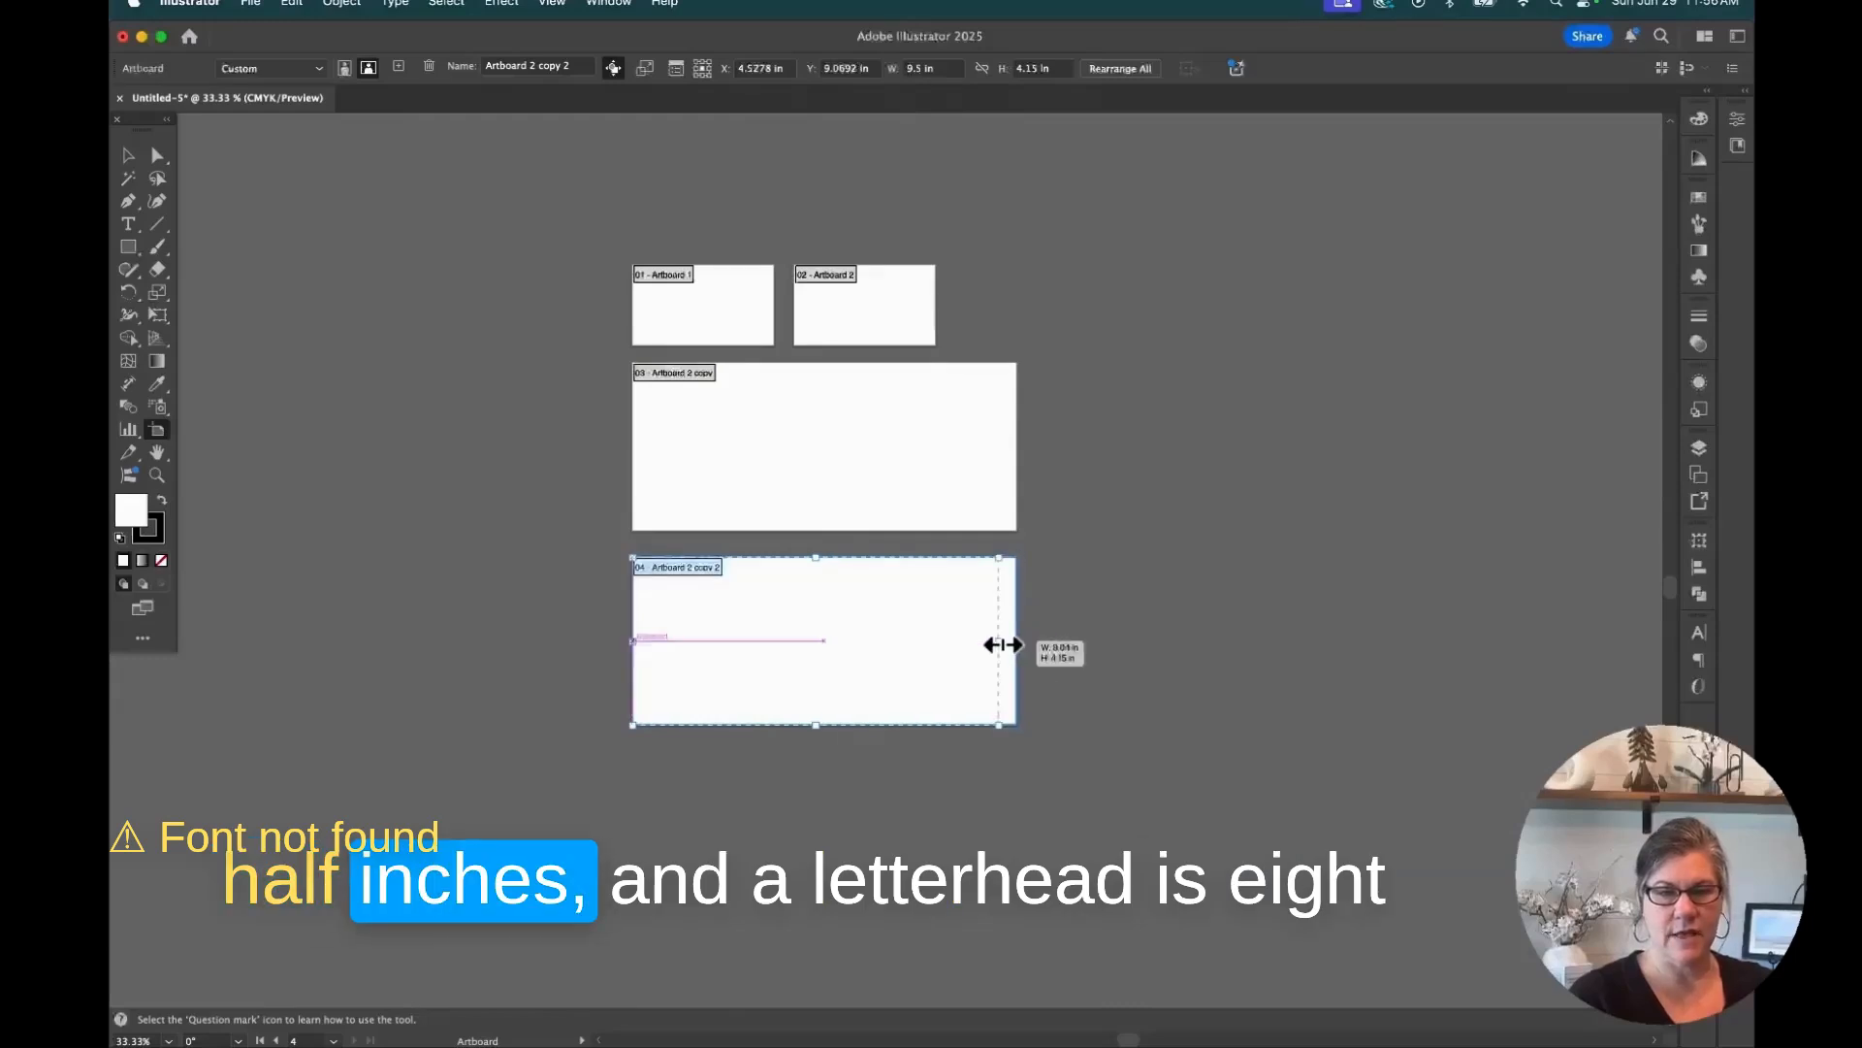
{"action": "left_click_drag", "start_coordinate": [1003, 644], "coordinate": [976, 642]}
{"action": "left_click_drag", "start_coordinate": [803, 725], "coordinate": [805, 958]}
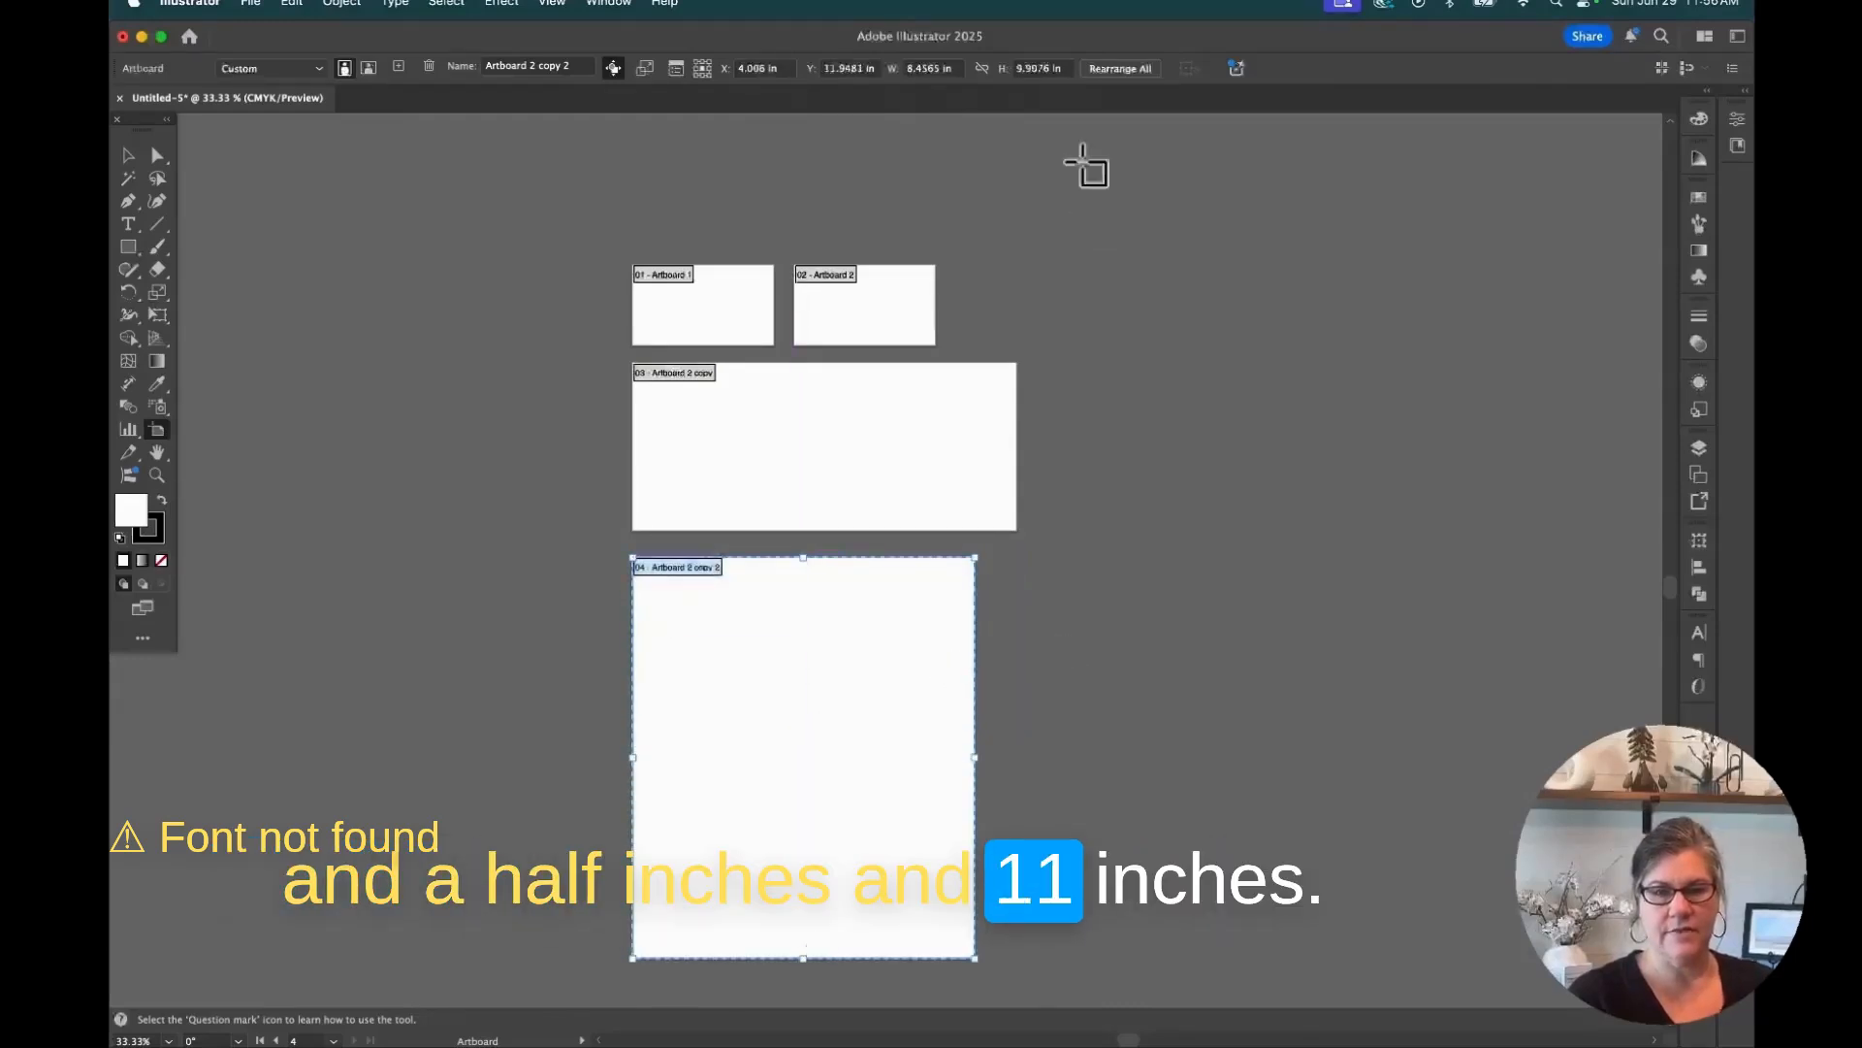
Set the lowest artboard to letterhead size, 8.5 in wide and 11 in high.
{"action": "left_click", "coordinate": [917, 70]}
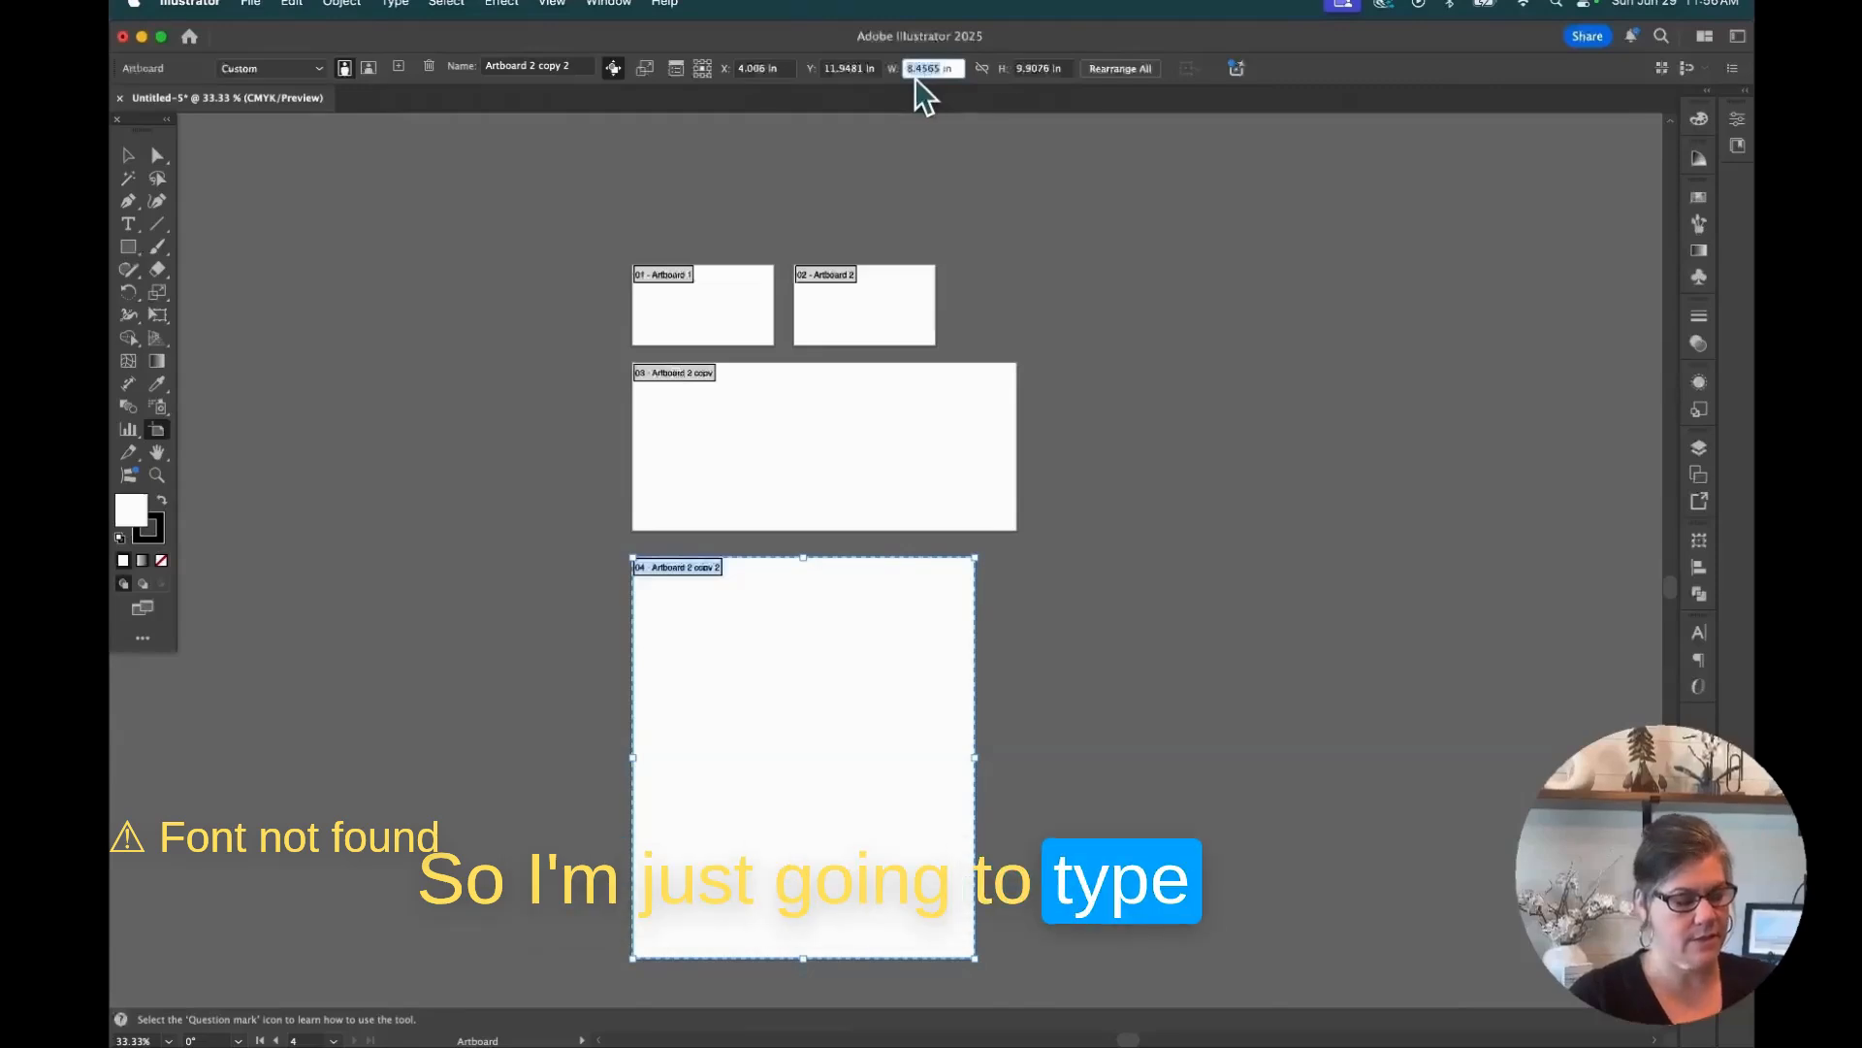
{"action": "type", "text": "8.5 in"}
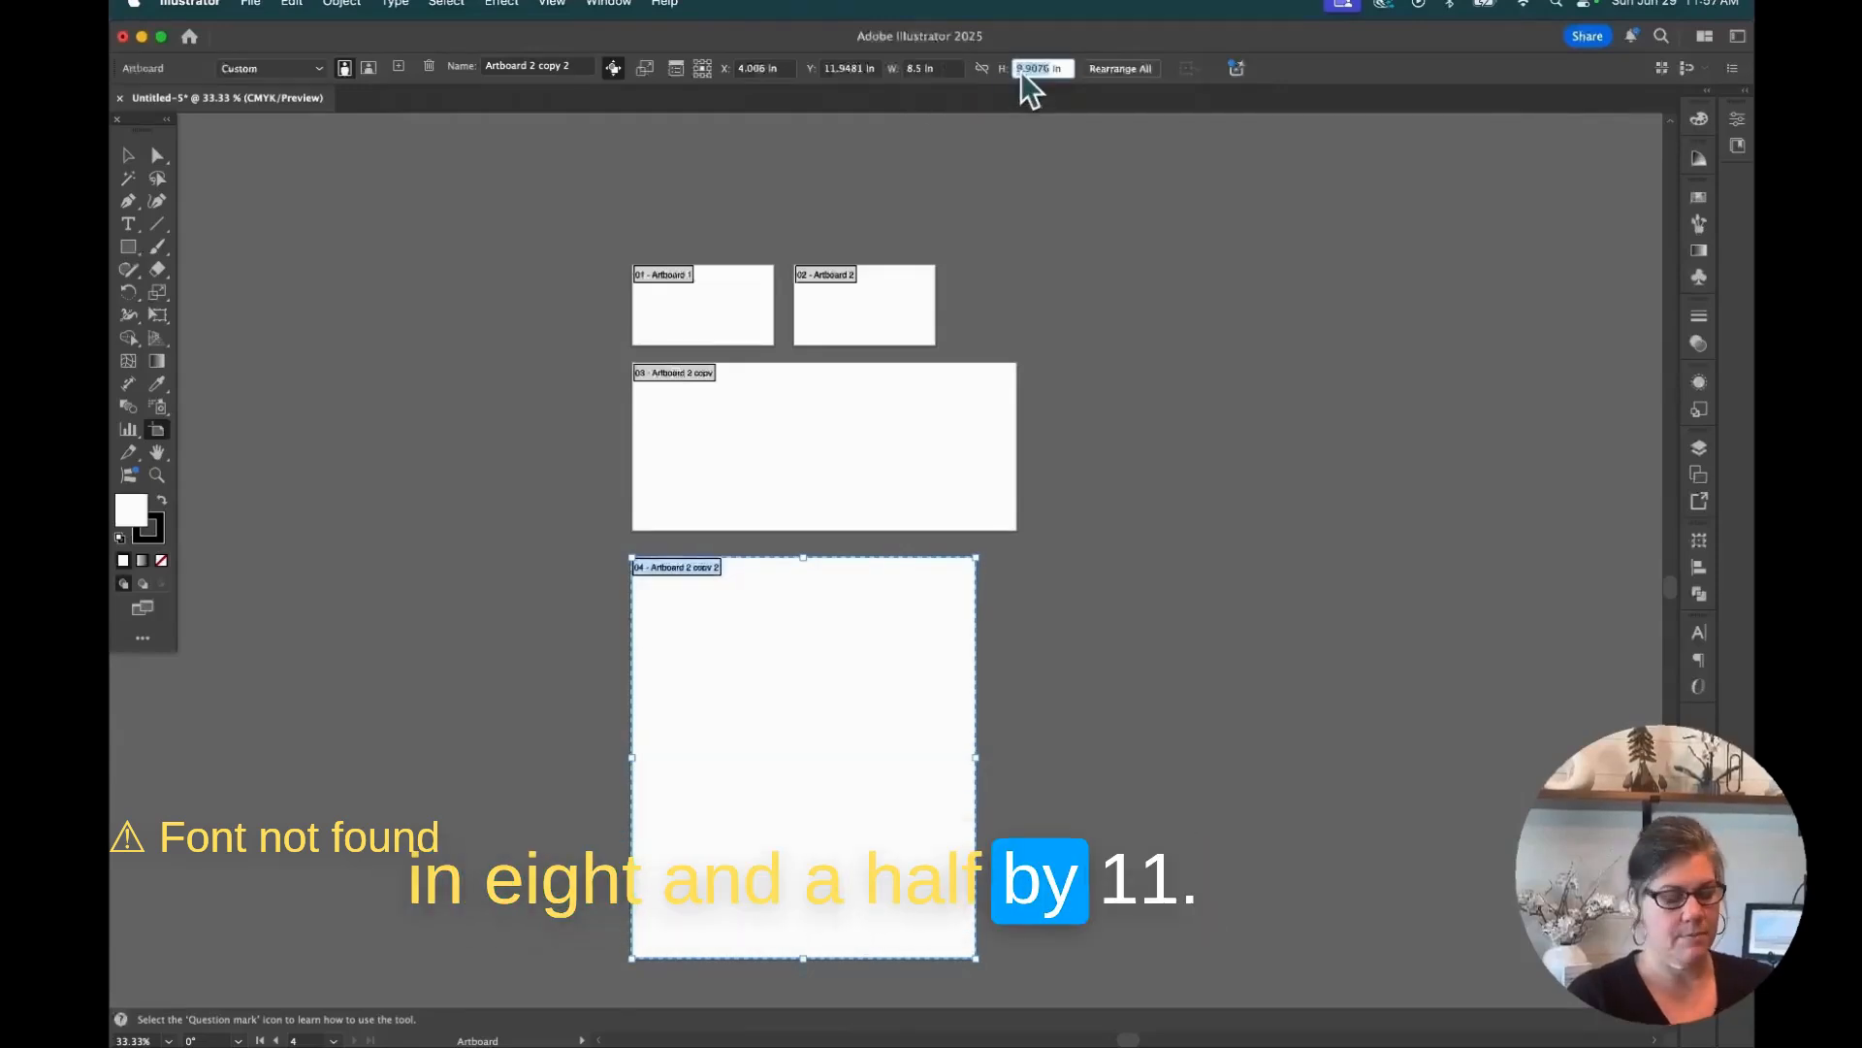
{"action": "type", "text": "11"}
{"action": "key", "text": "Return"}
Move the letterhead and envelope artboards slightly down to leave more space between the artboards.
{"action": "left_click_drag", "start_coordinate": [774, 561], "coordinate": [820, 696]}
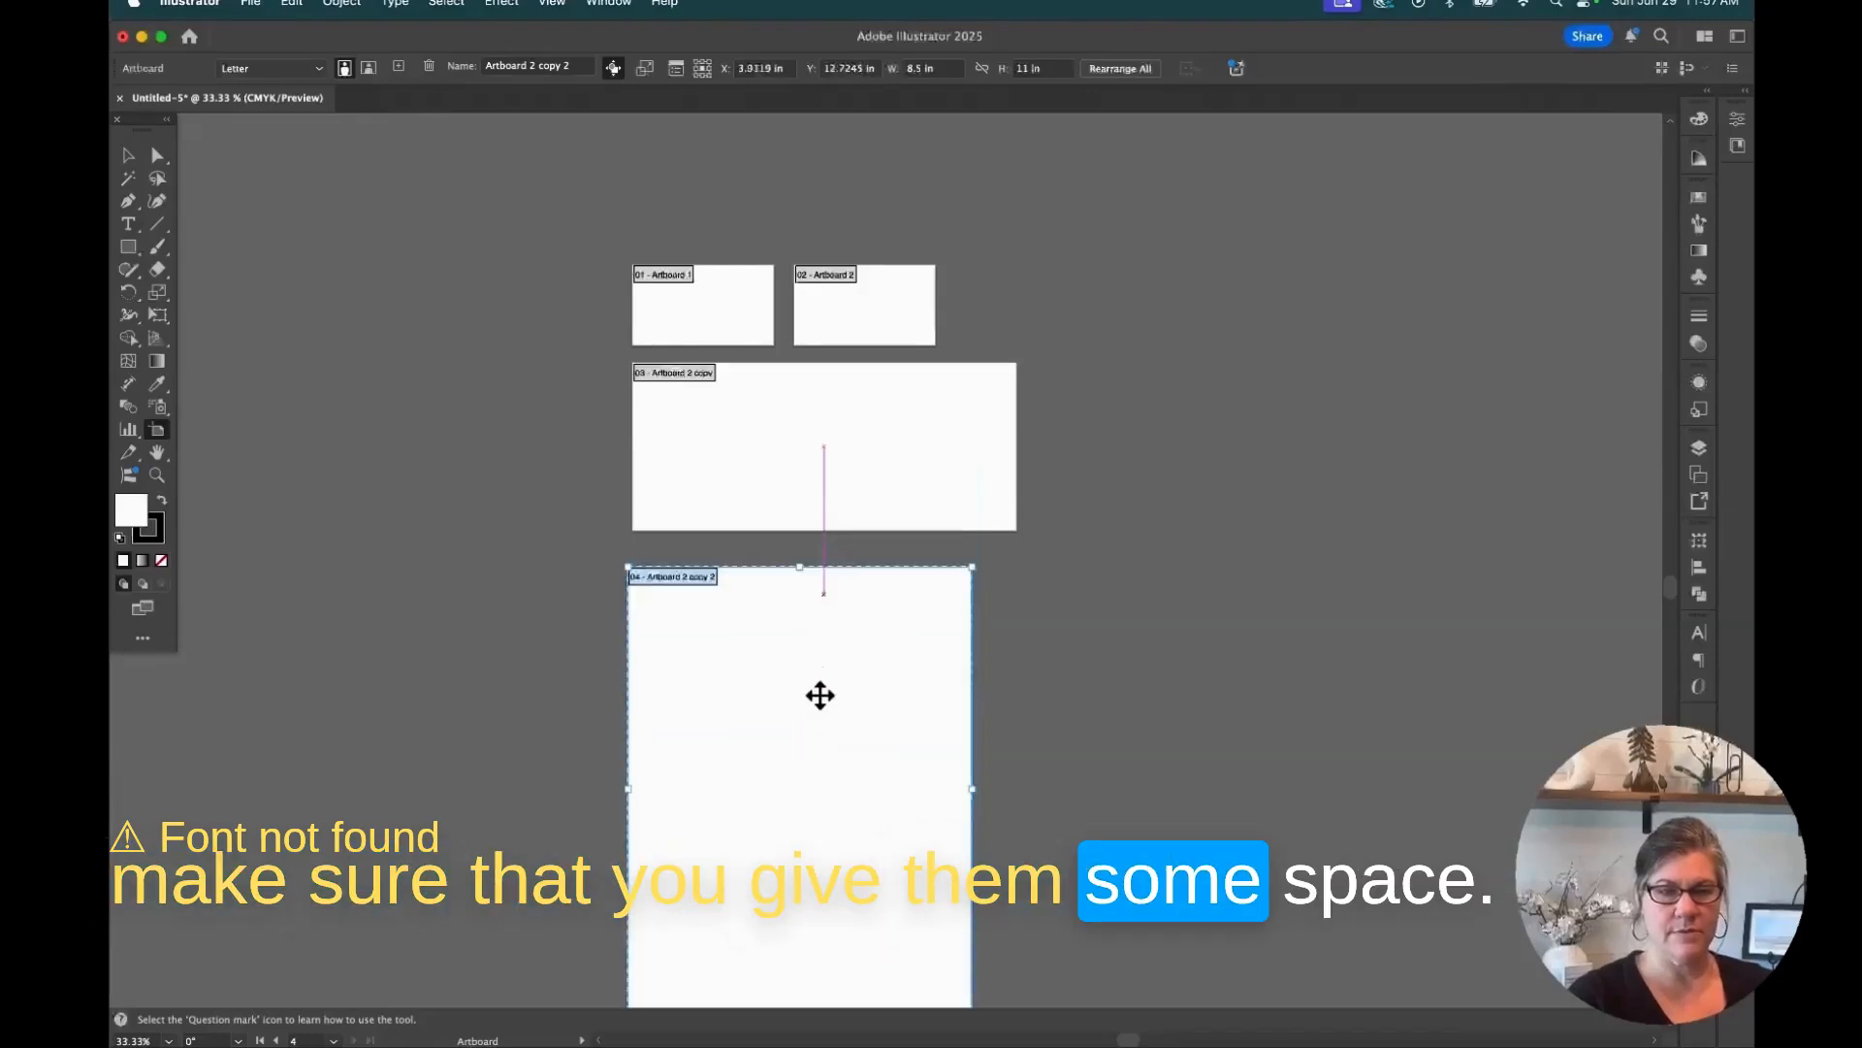
{"action": "left_click", "coordinate": [965, 500]}
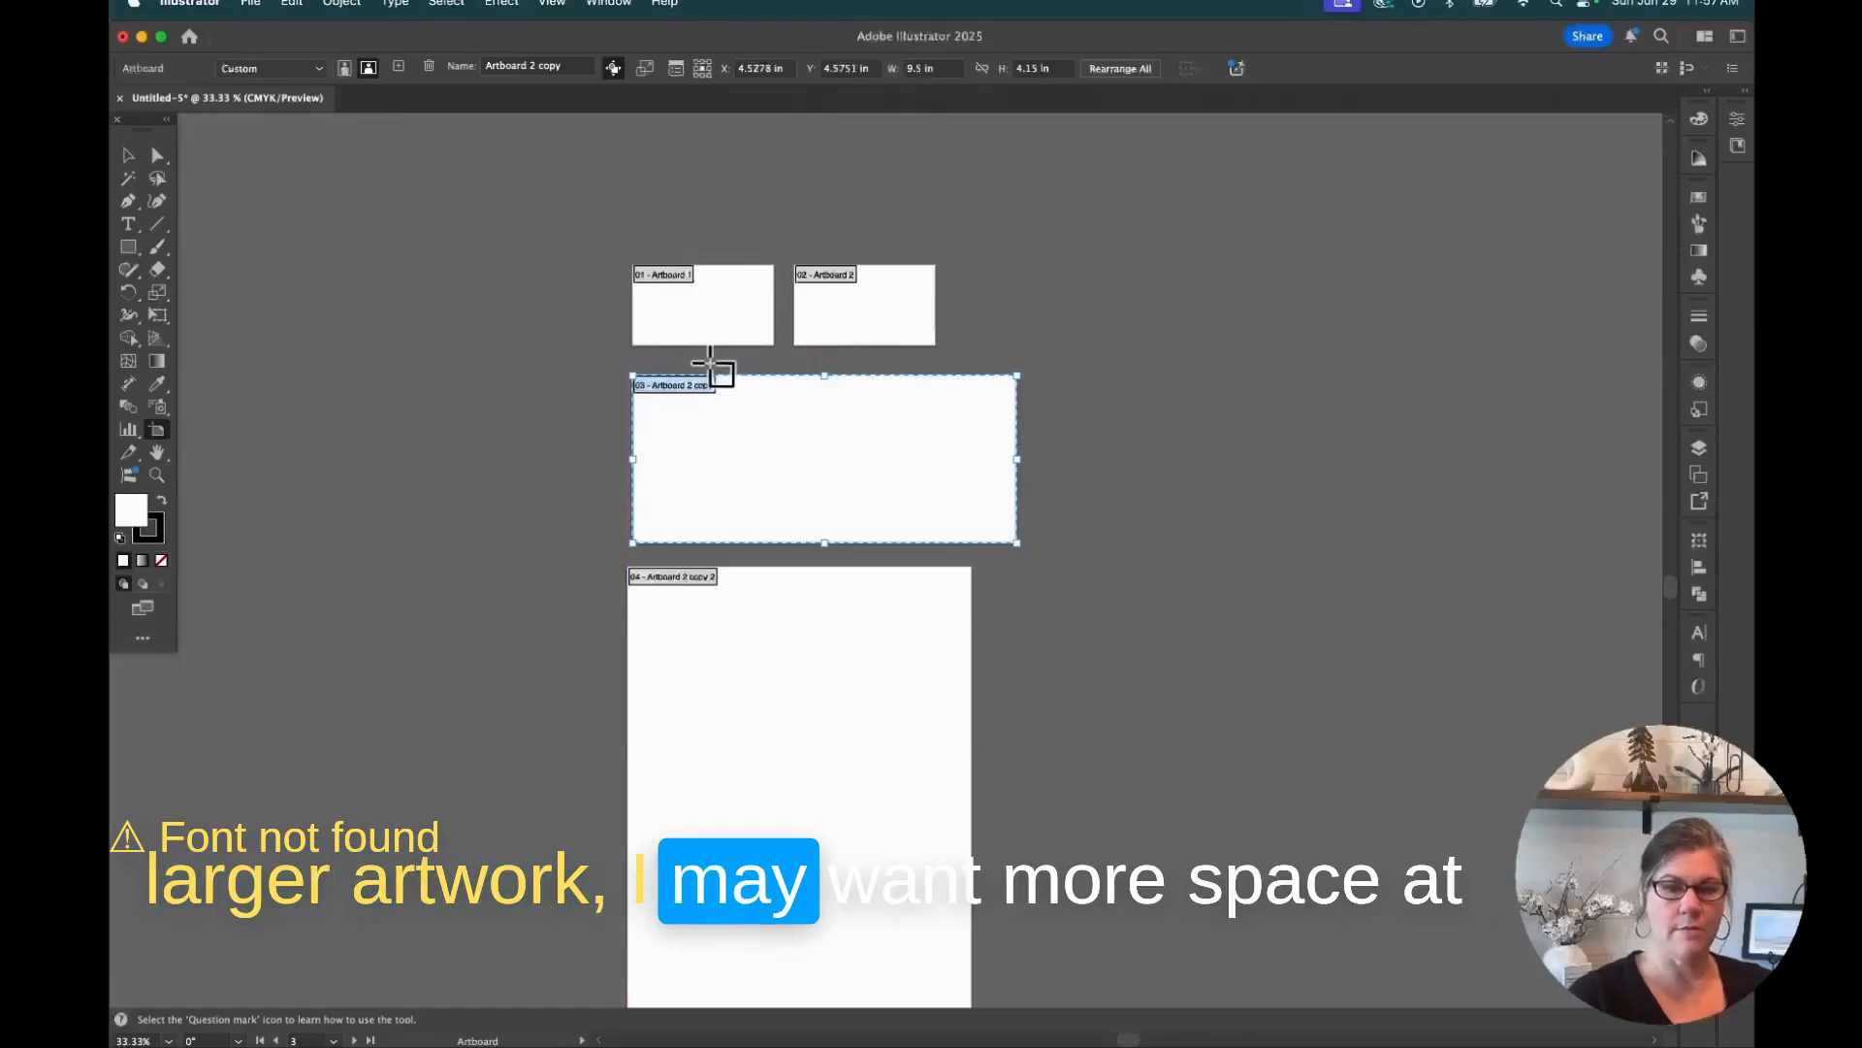
Nudge the envelope artboard slightly up, then rearrange all four artboards into a single column with 0.625 in spacing, moving artwork with them.
{"action": "mouse_move", "coordinate": [719, 416]}
{"action": "left_mouse_down"}
{"action": "mouse_move", "coordinate": [737, 440]}
{"action": "mouse_move", "coordinate": [719, 410]}
{"action": "left_mouse_up"}
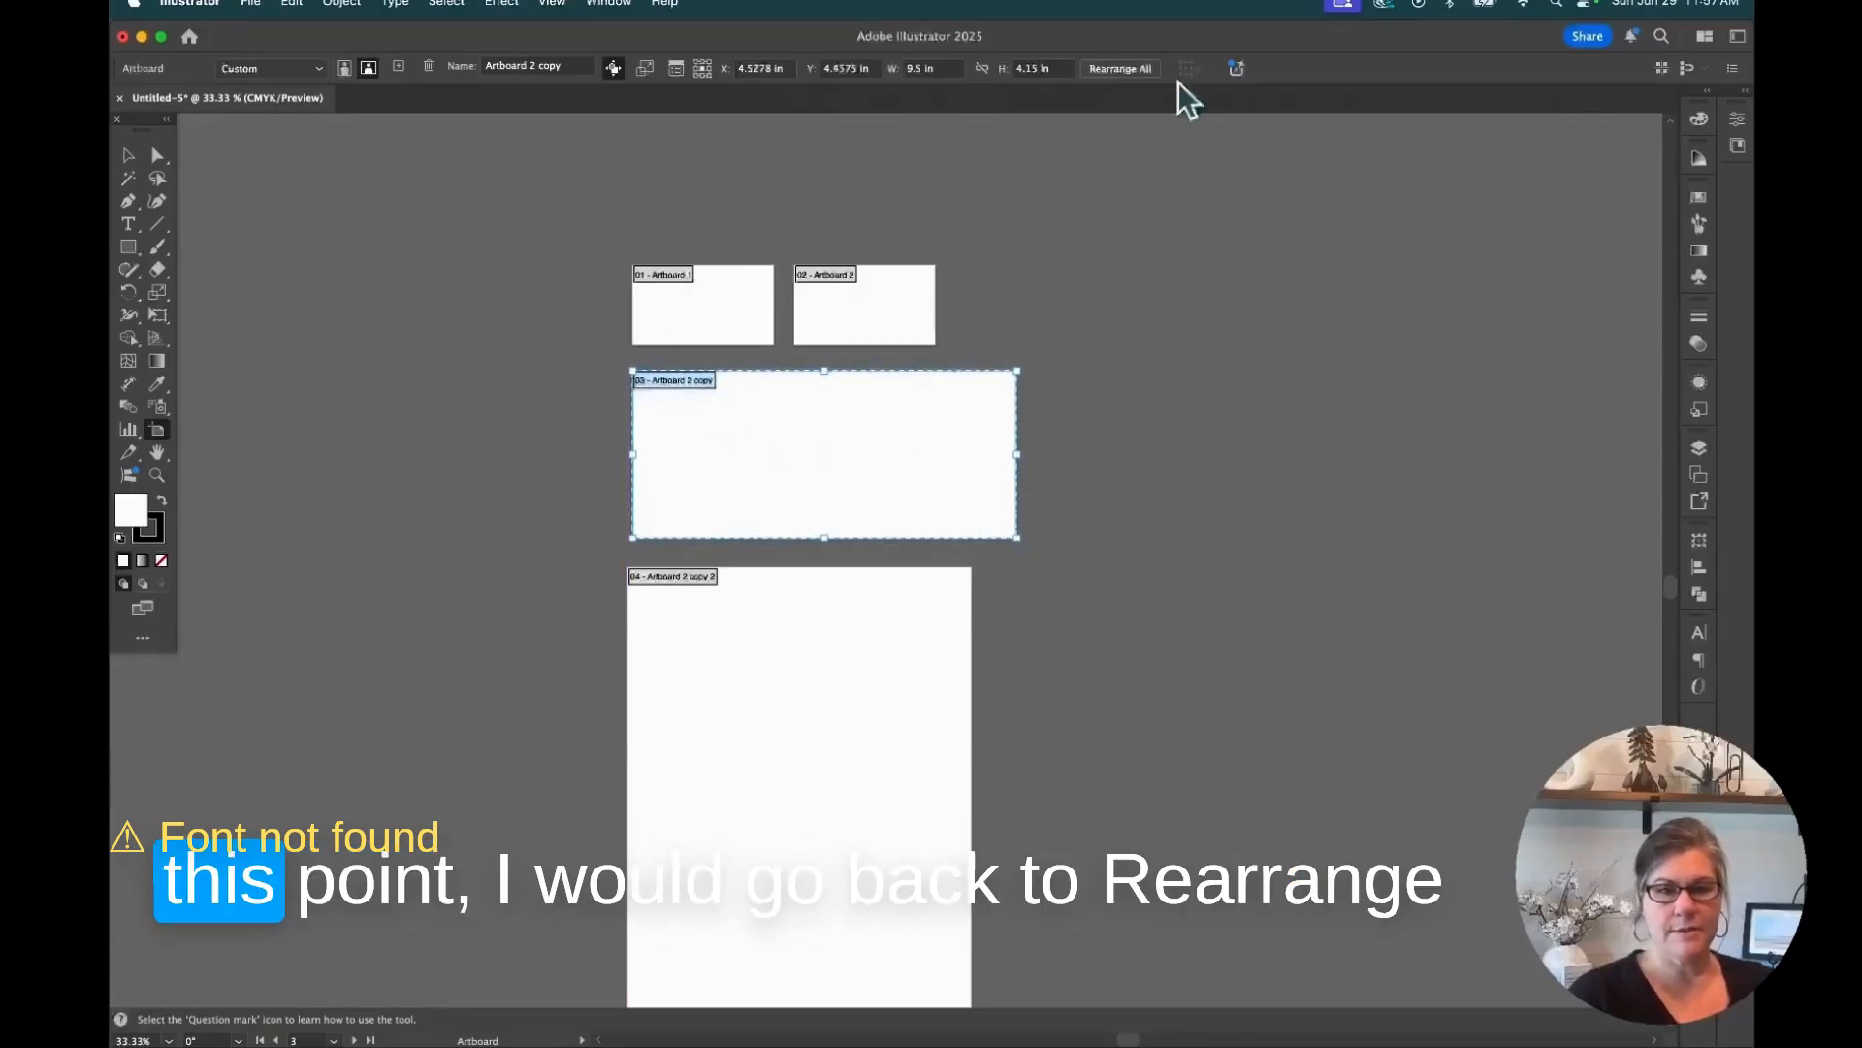
{"action": "left_click", "coordinate": [1130, 68]}
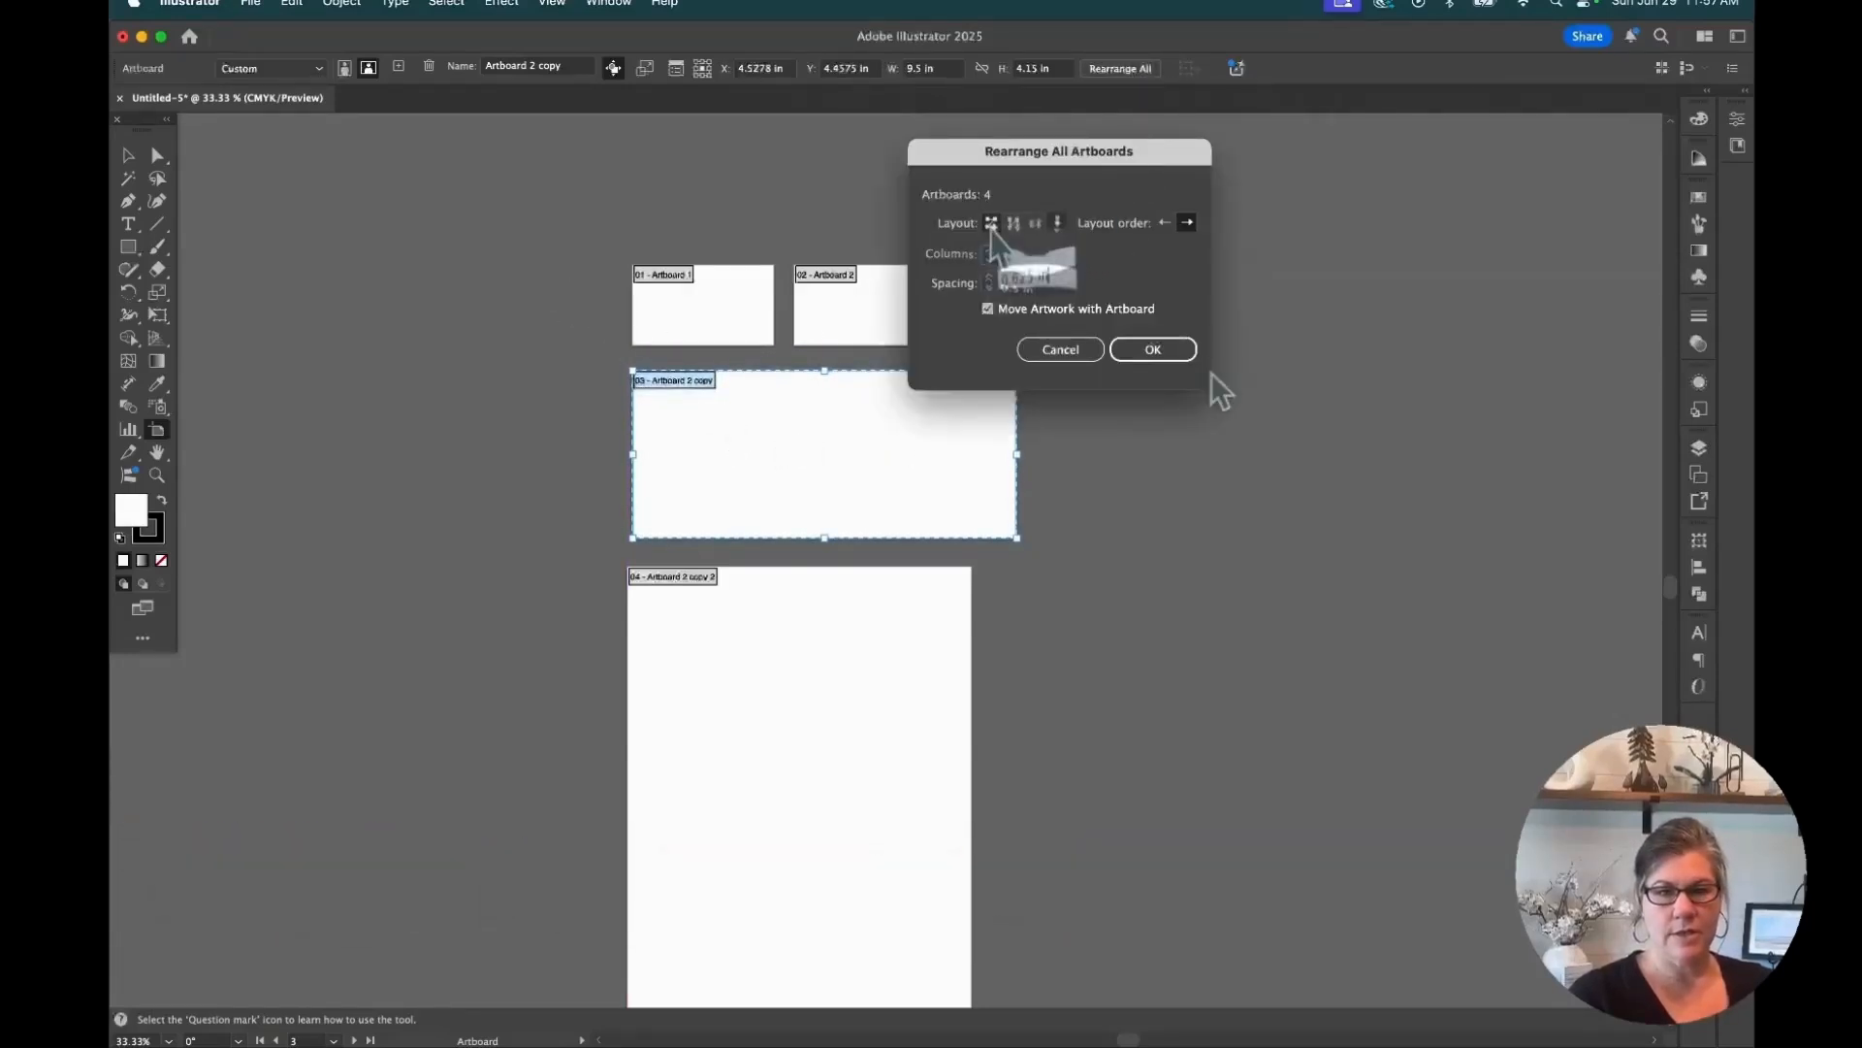
{"action": "left_click", "coordinate": [1157, 351]}
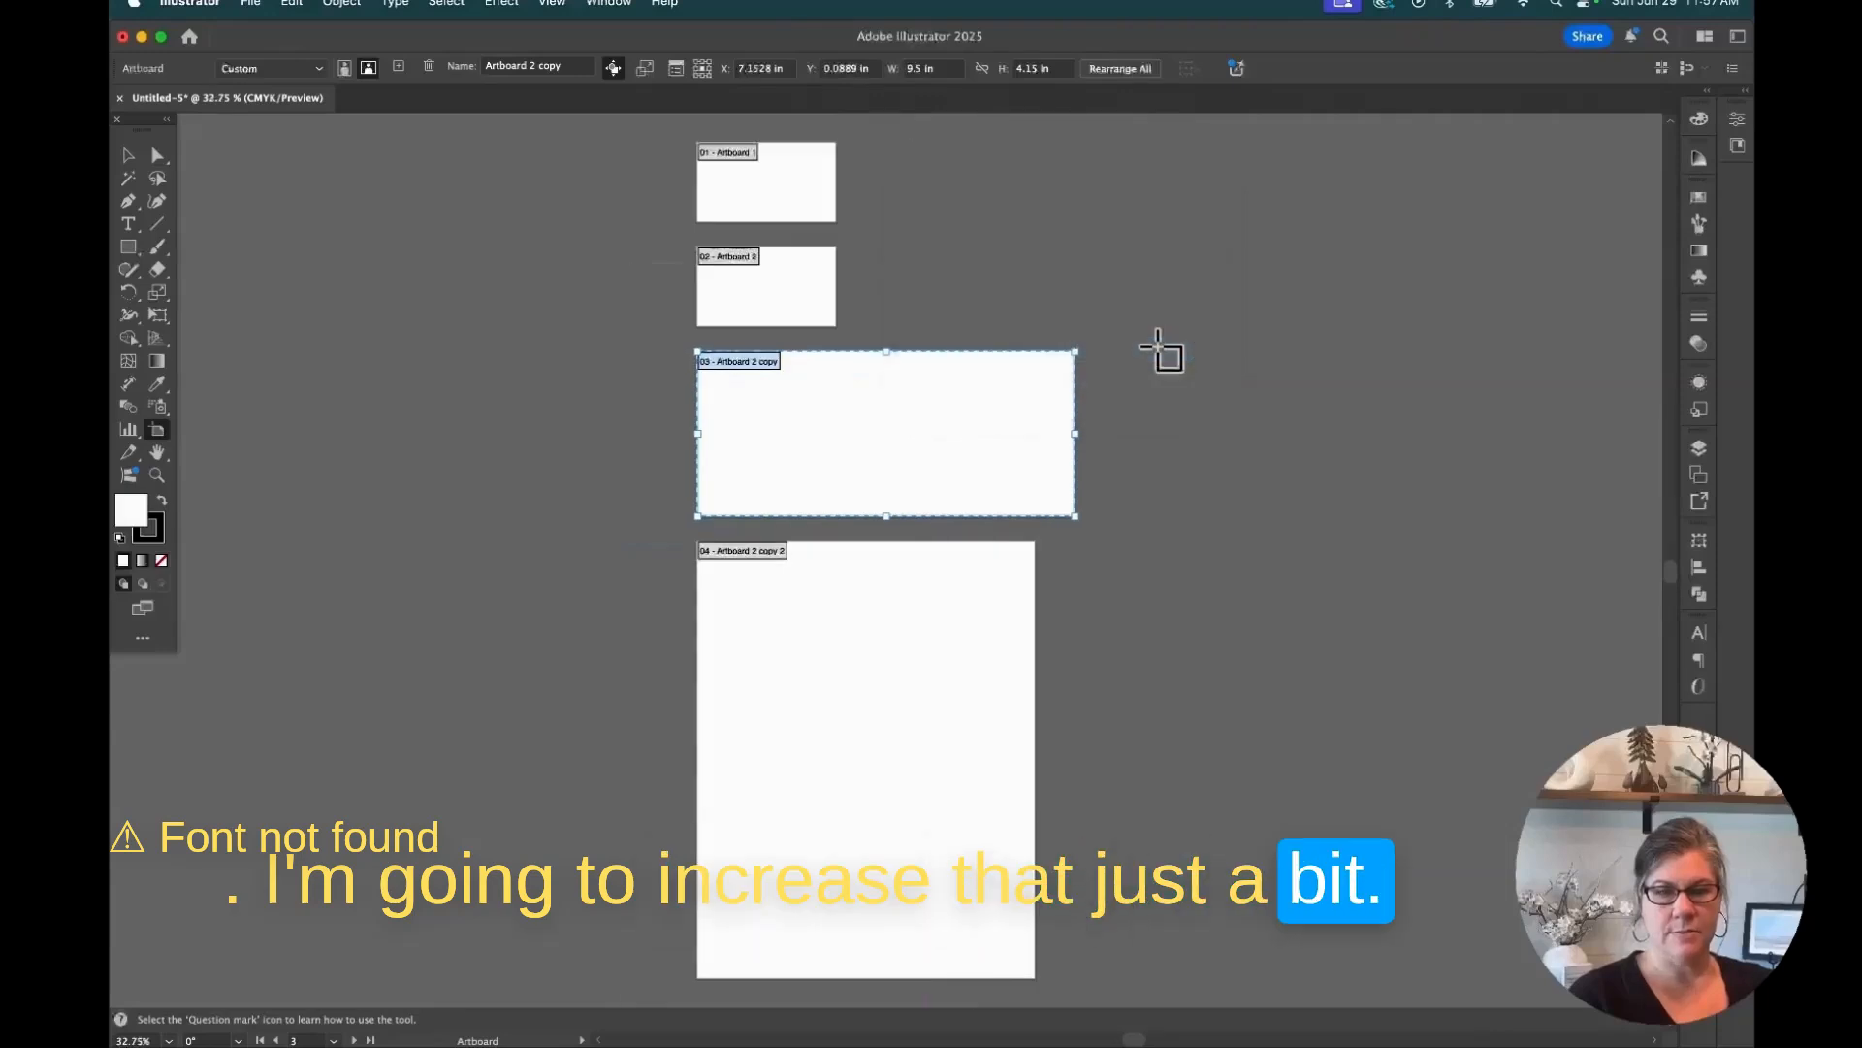
{"action": "scroll", "coordinate": [1159, 349], "scroll_direction": "up", "scroll_amount": 2}
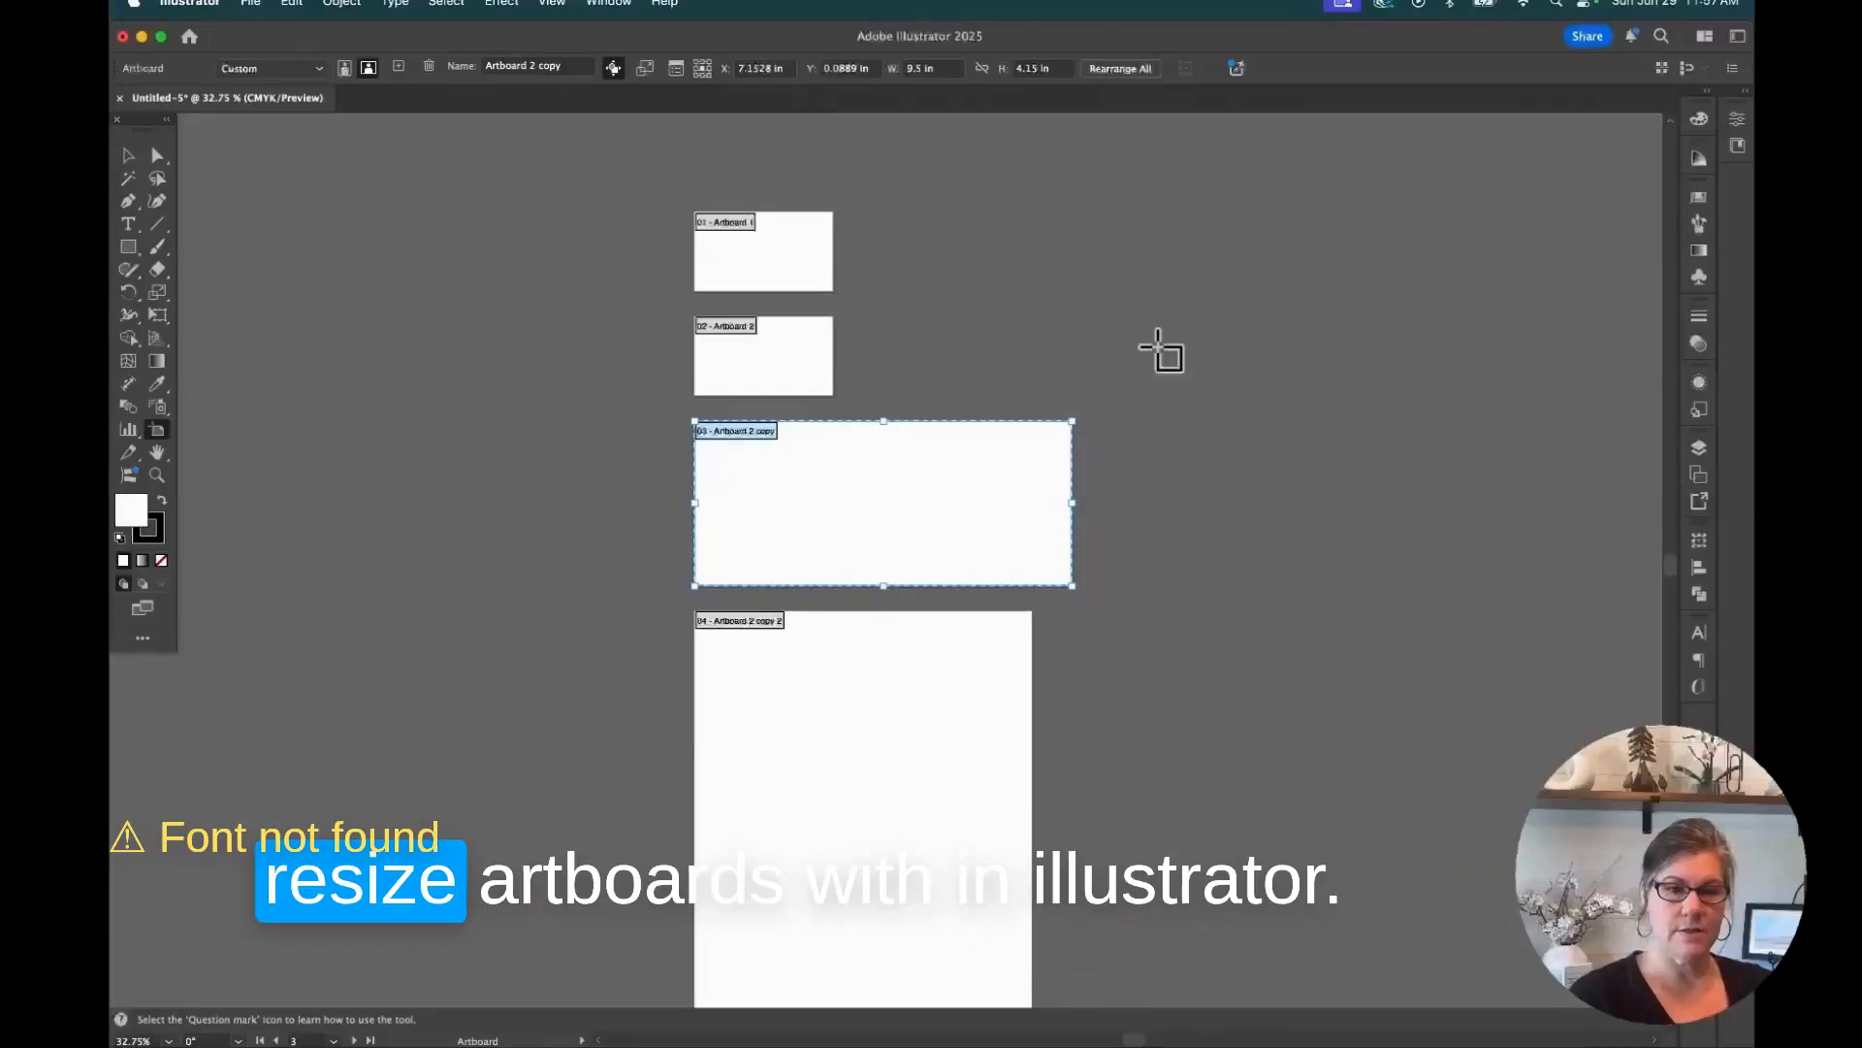
{"action": "scroll", "coordinate": [1159, 347], "scroll_direction": "down", "scroll_amount": 2}
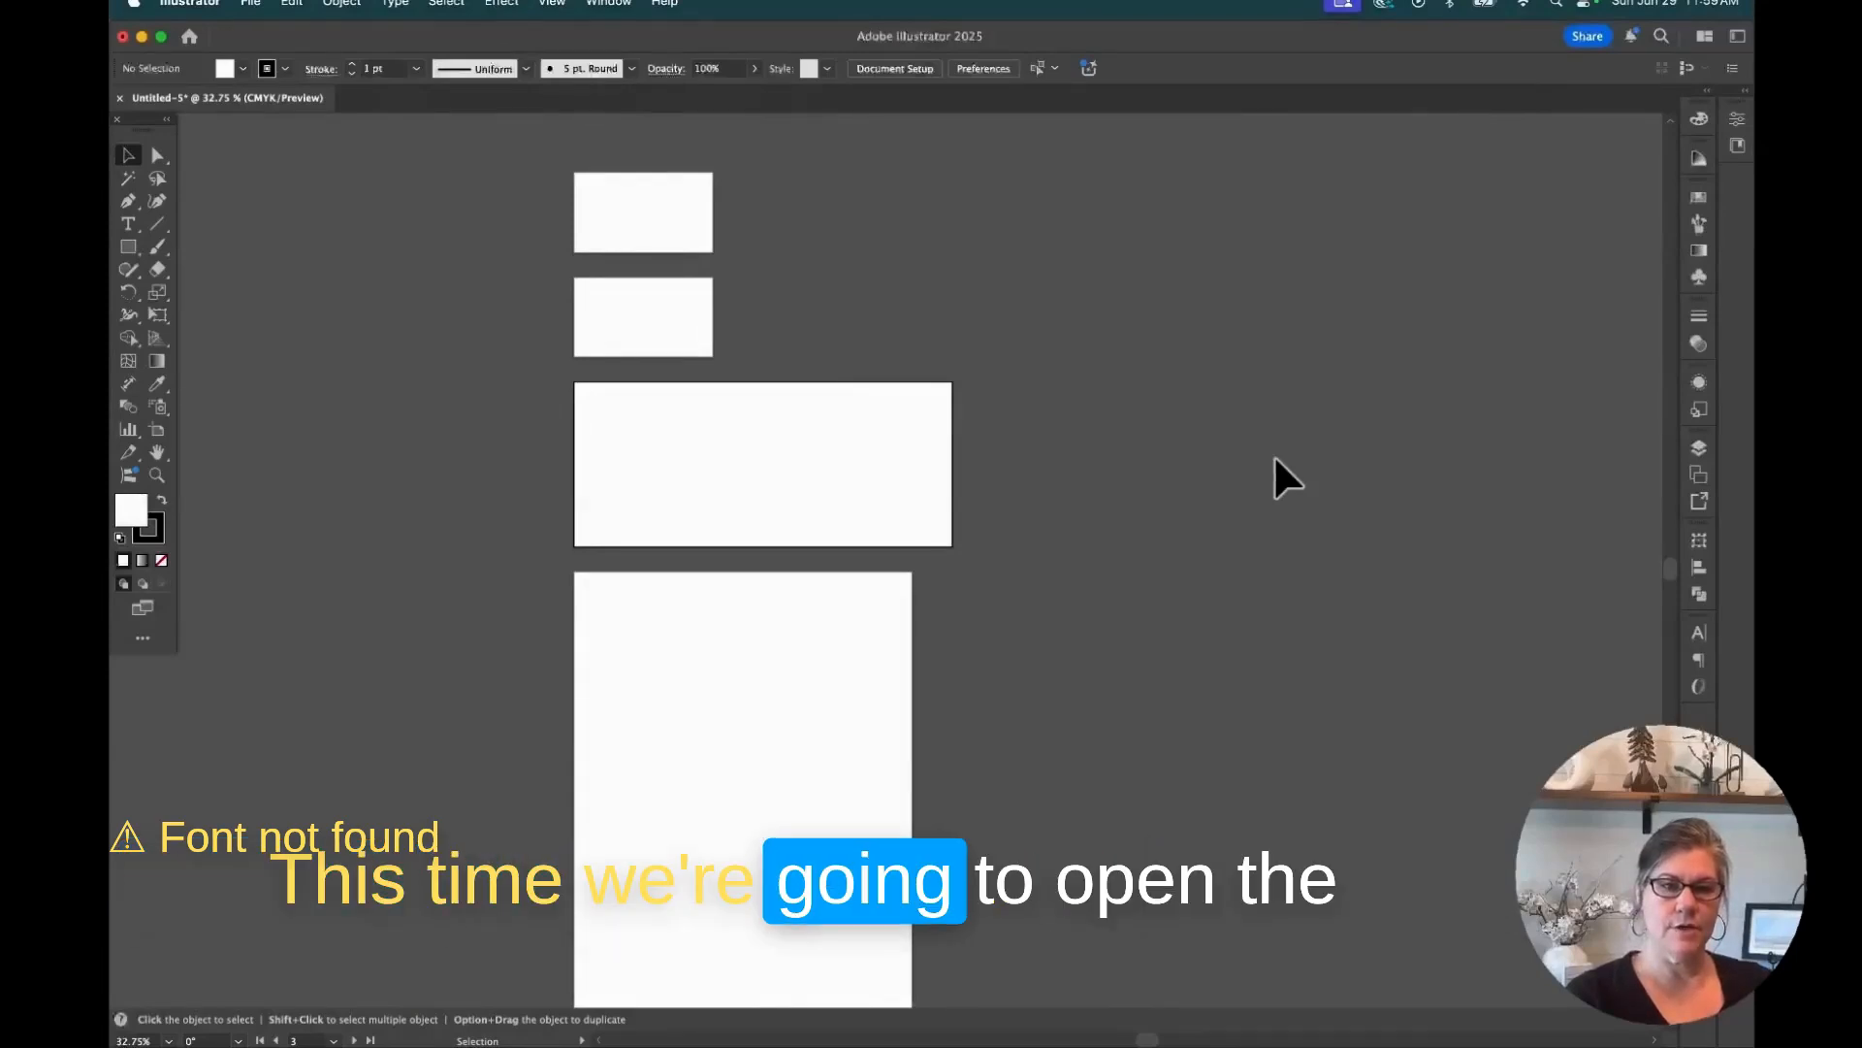
Open the Artboards panel and detach it from its group as a floating panel close to the artboards.
{"action": "left_click", "coordinate": [1698, 480]}
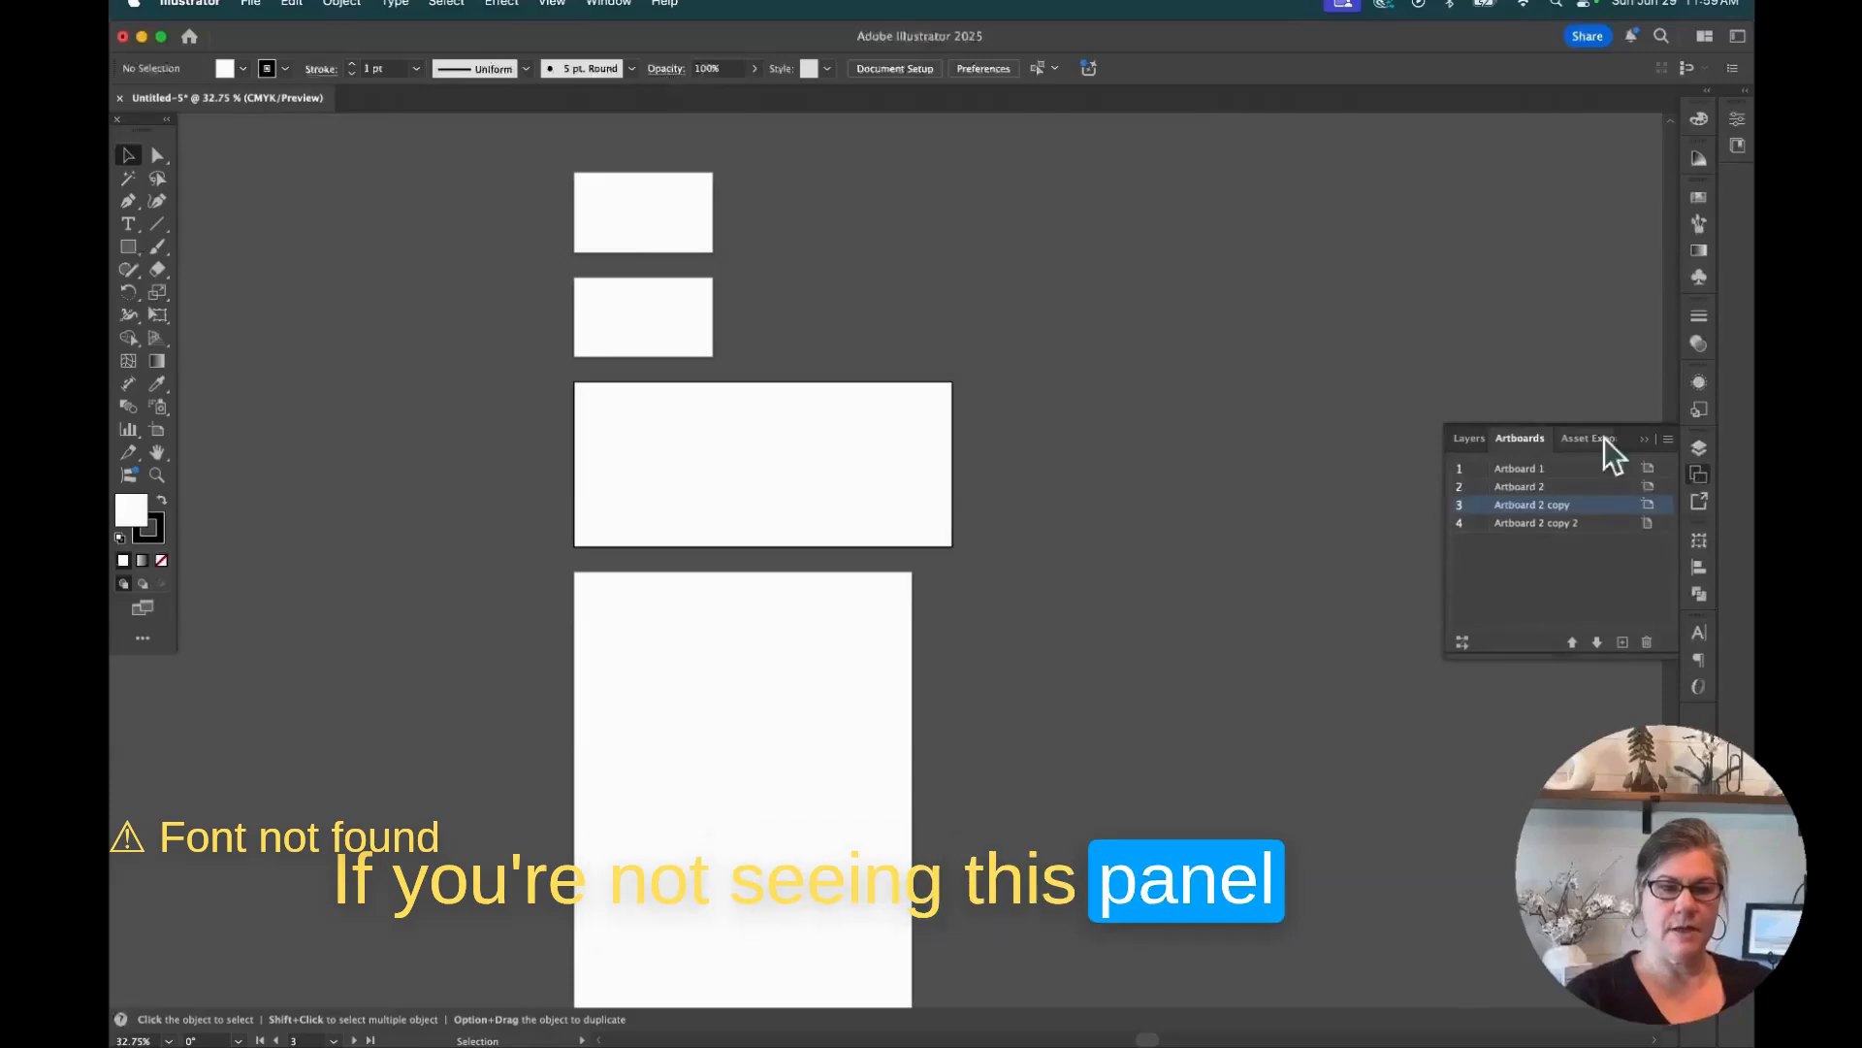
{"action": "left_click", "coordinate": [609, 4]}
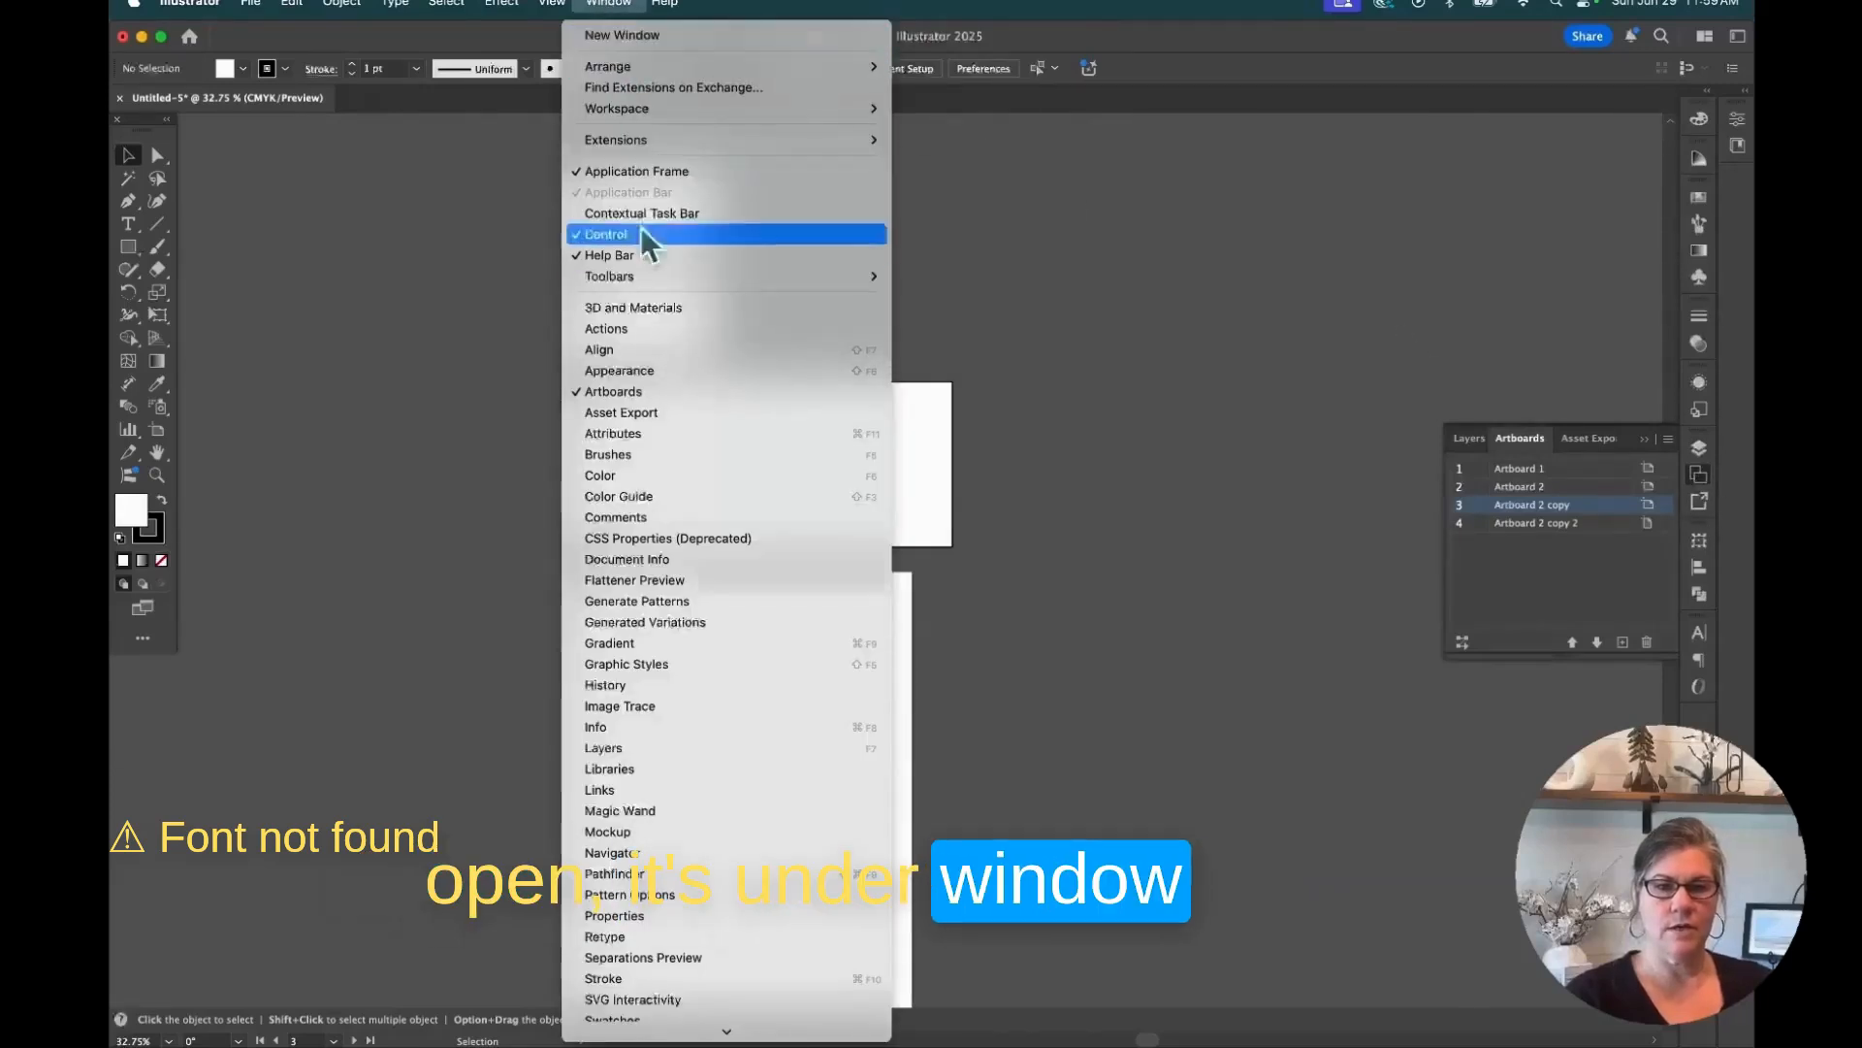
{"action": "left_click", "coordinate": [640, 391]}
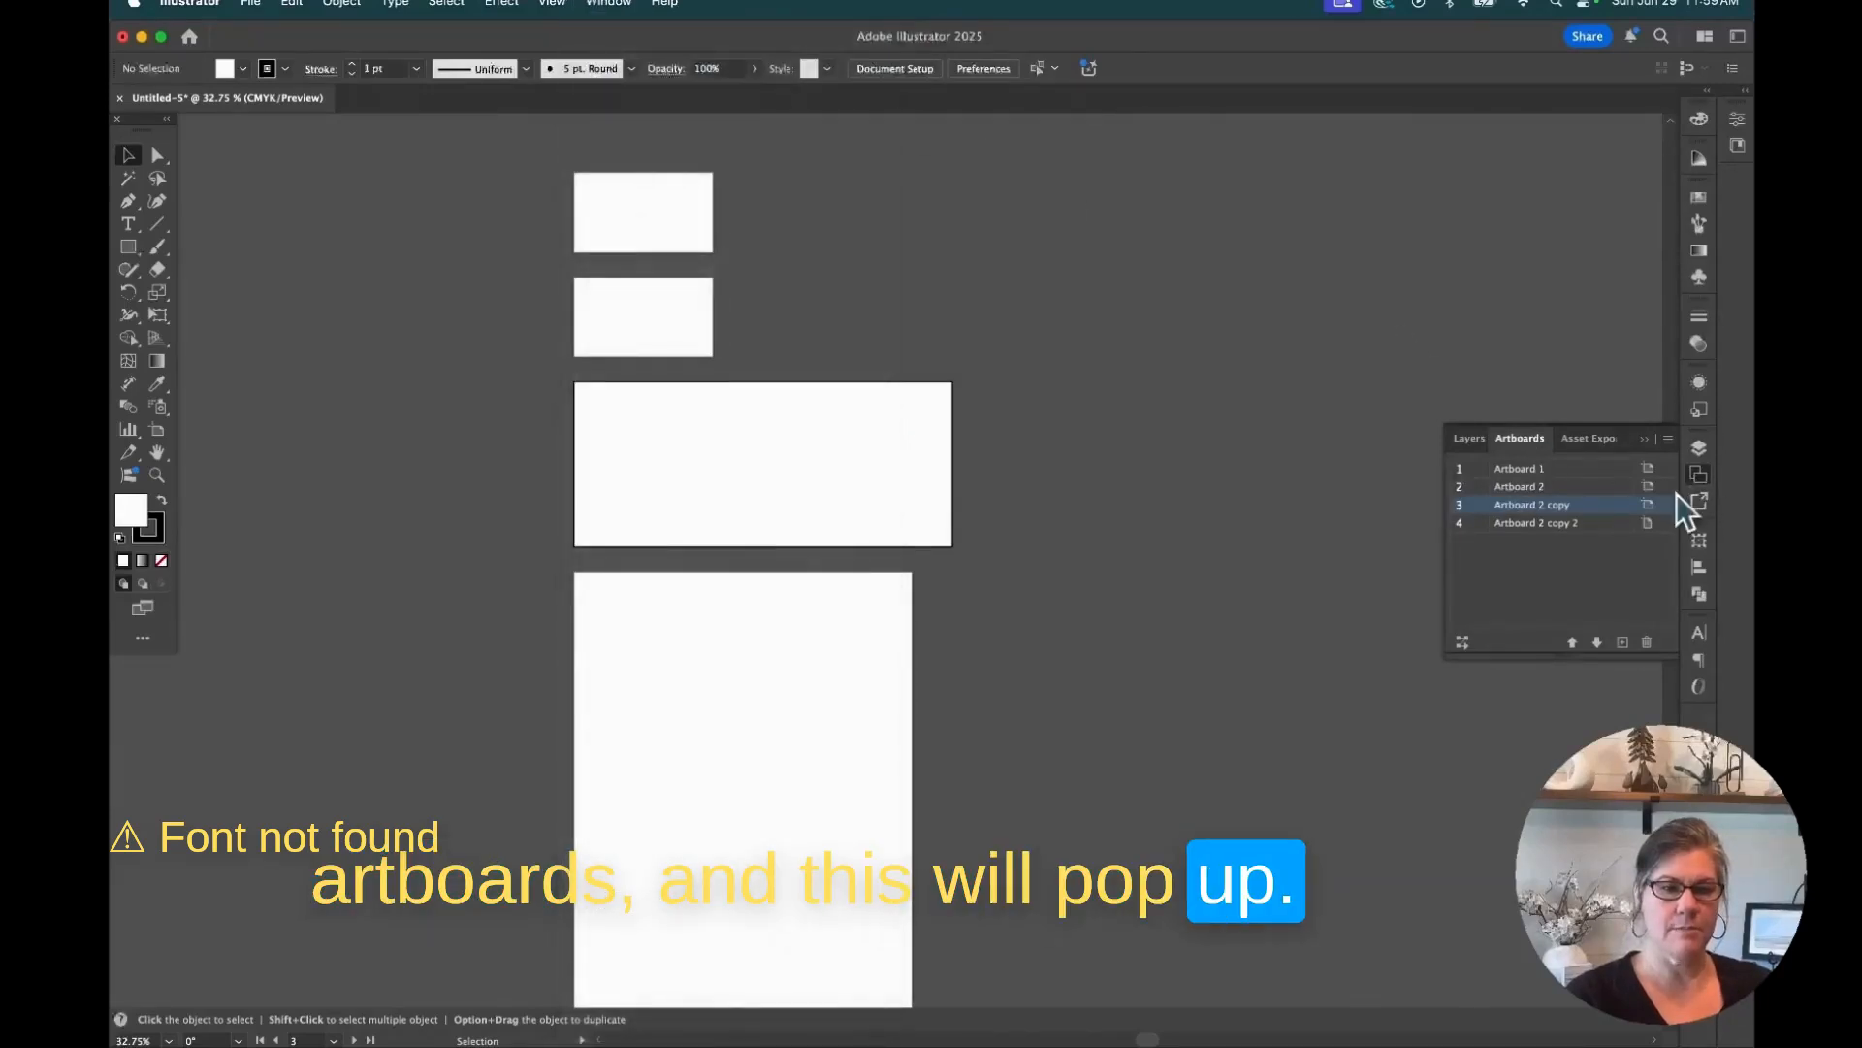
{"action": "left_click_drag", "start_coordinate": [1523, 441], "coordinate": [1370, 205]}
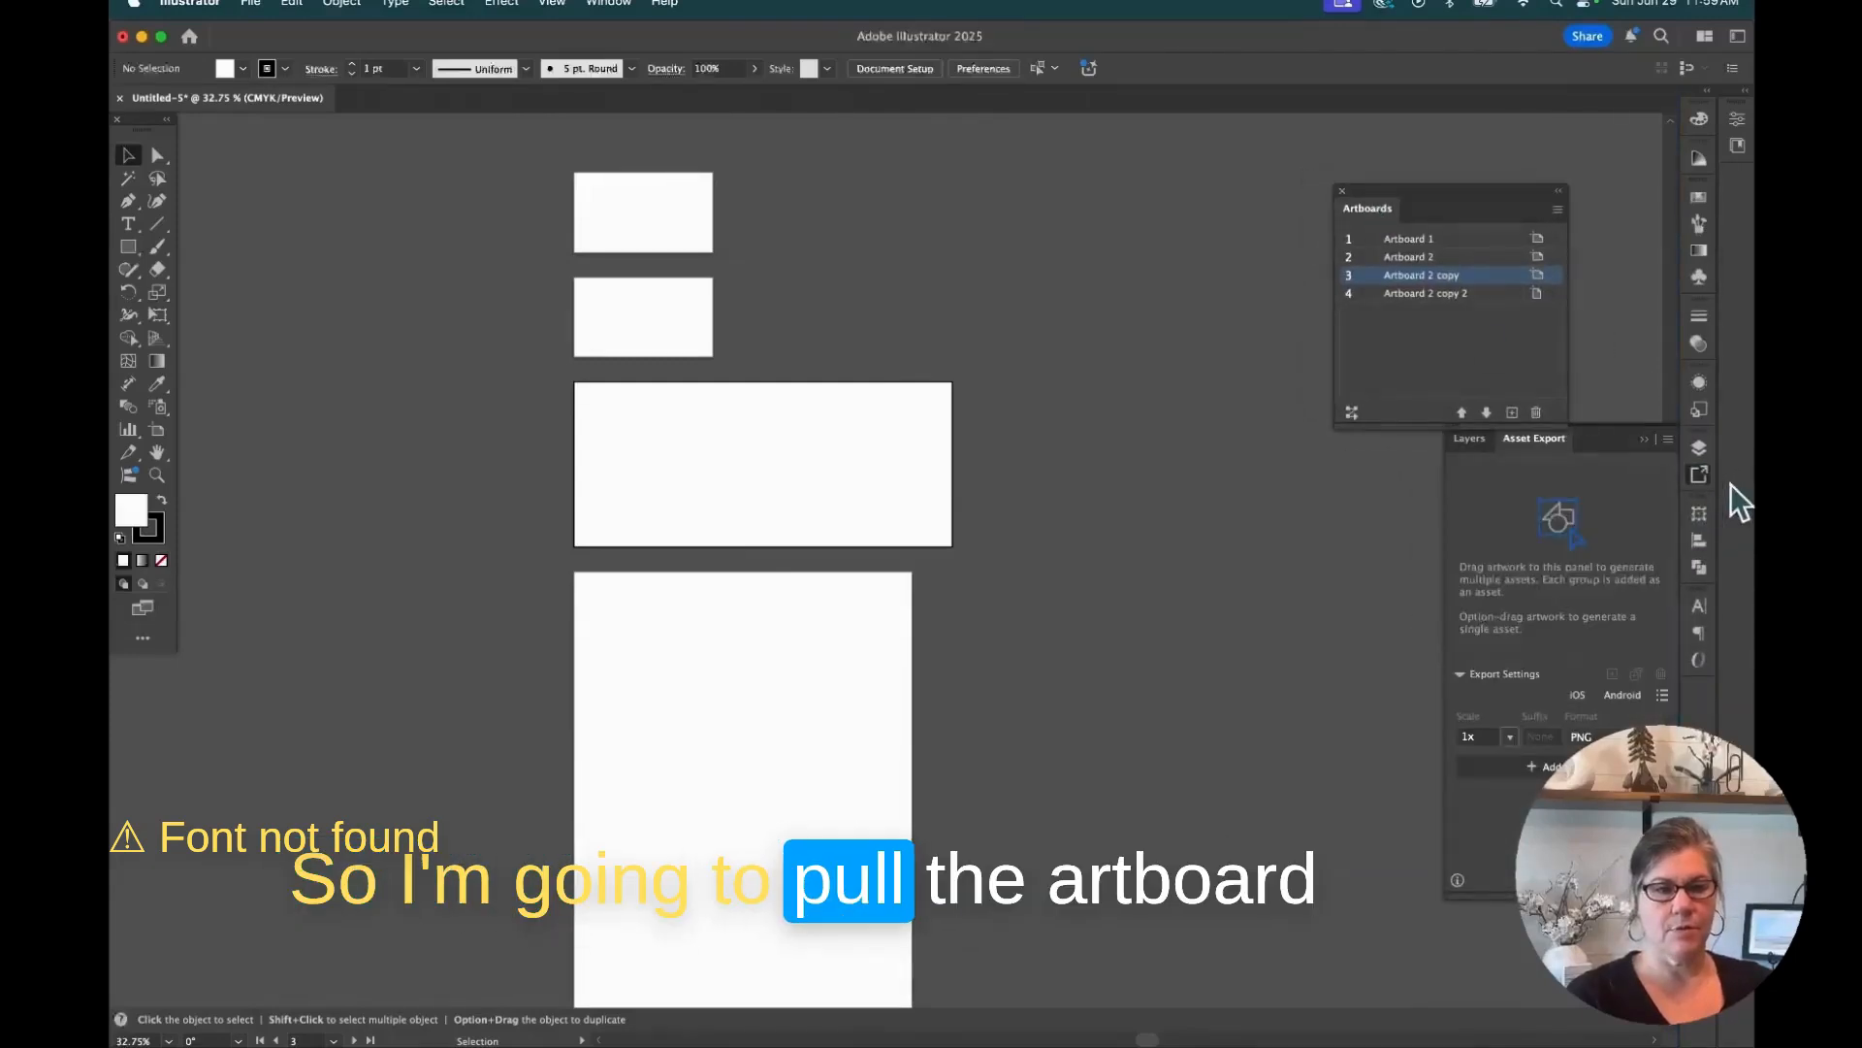
{"action": "left_click", "coordinate": [1645, 442]}
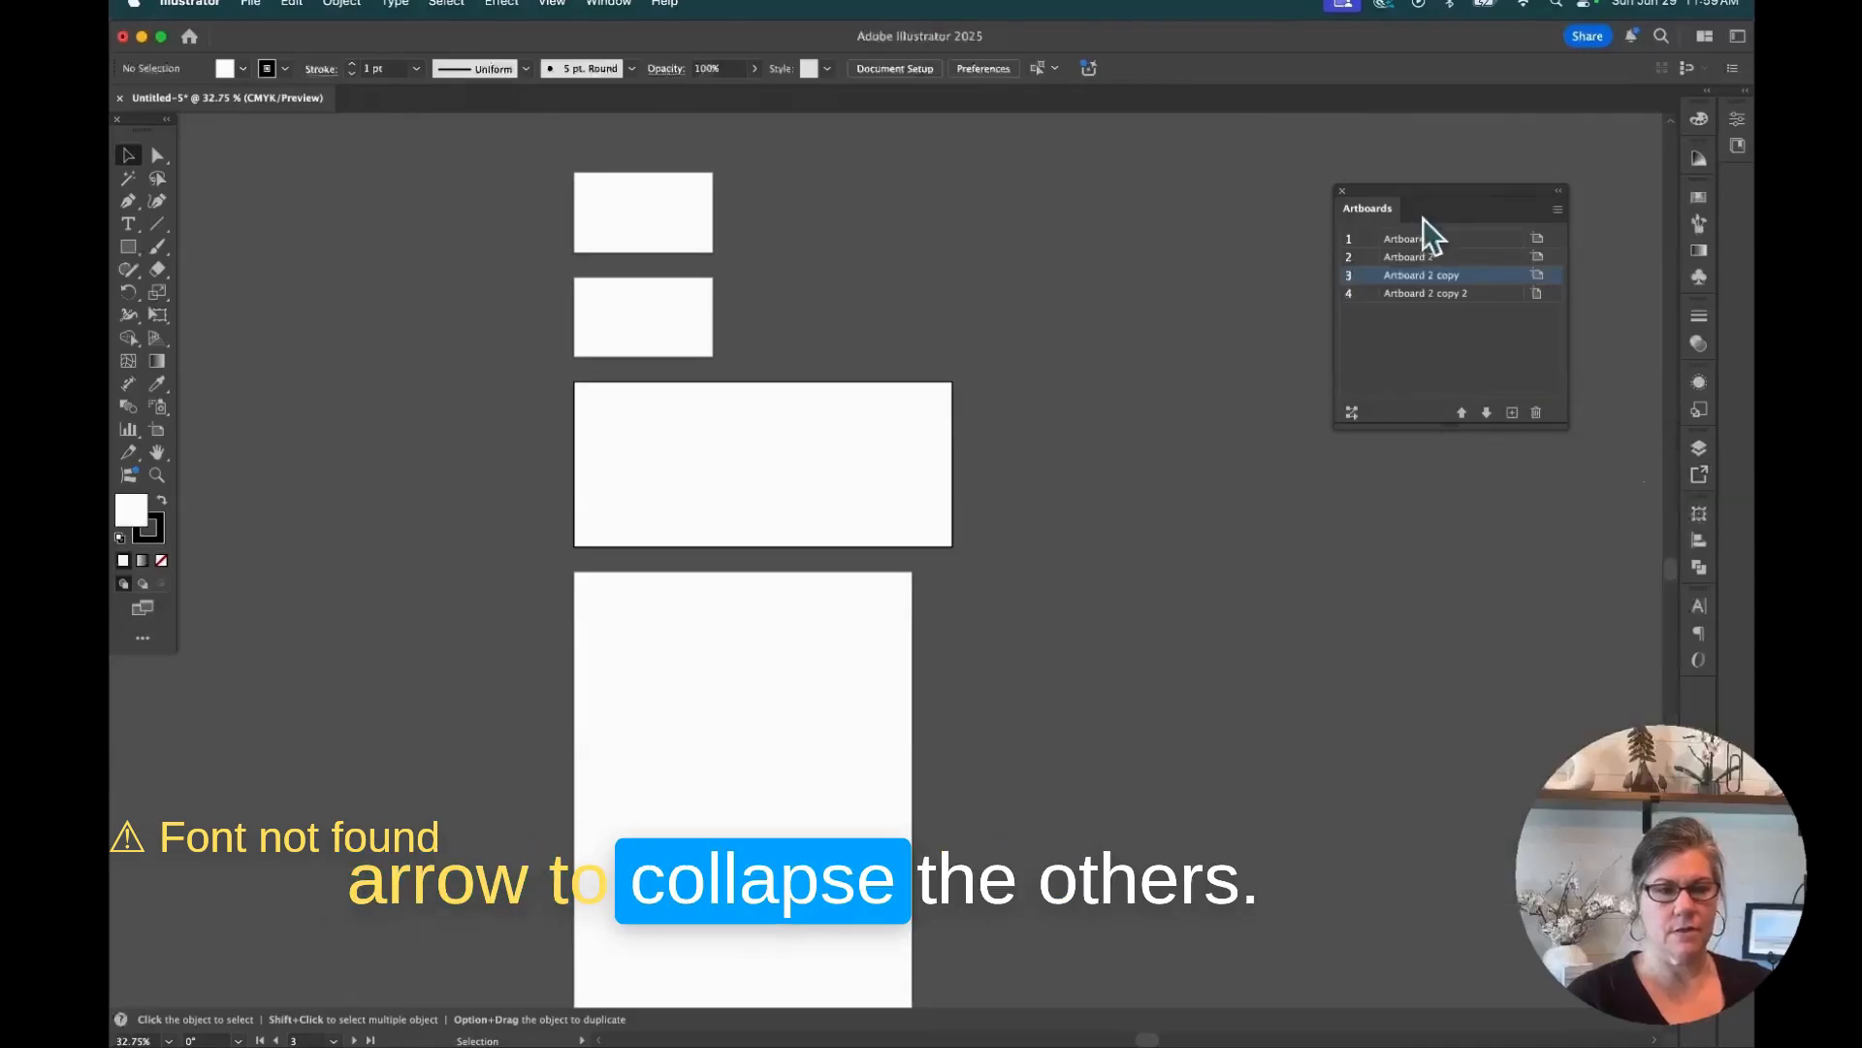
{"action": "left_click_drag", "start_coordinate": [1424, 190], "coordinate": [1210, 236]}
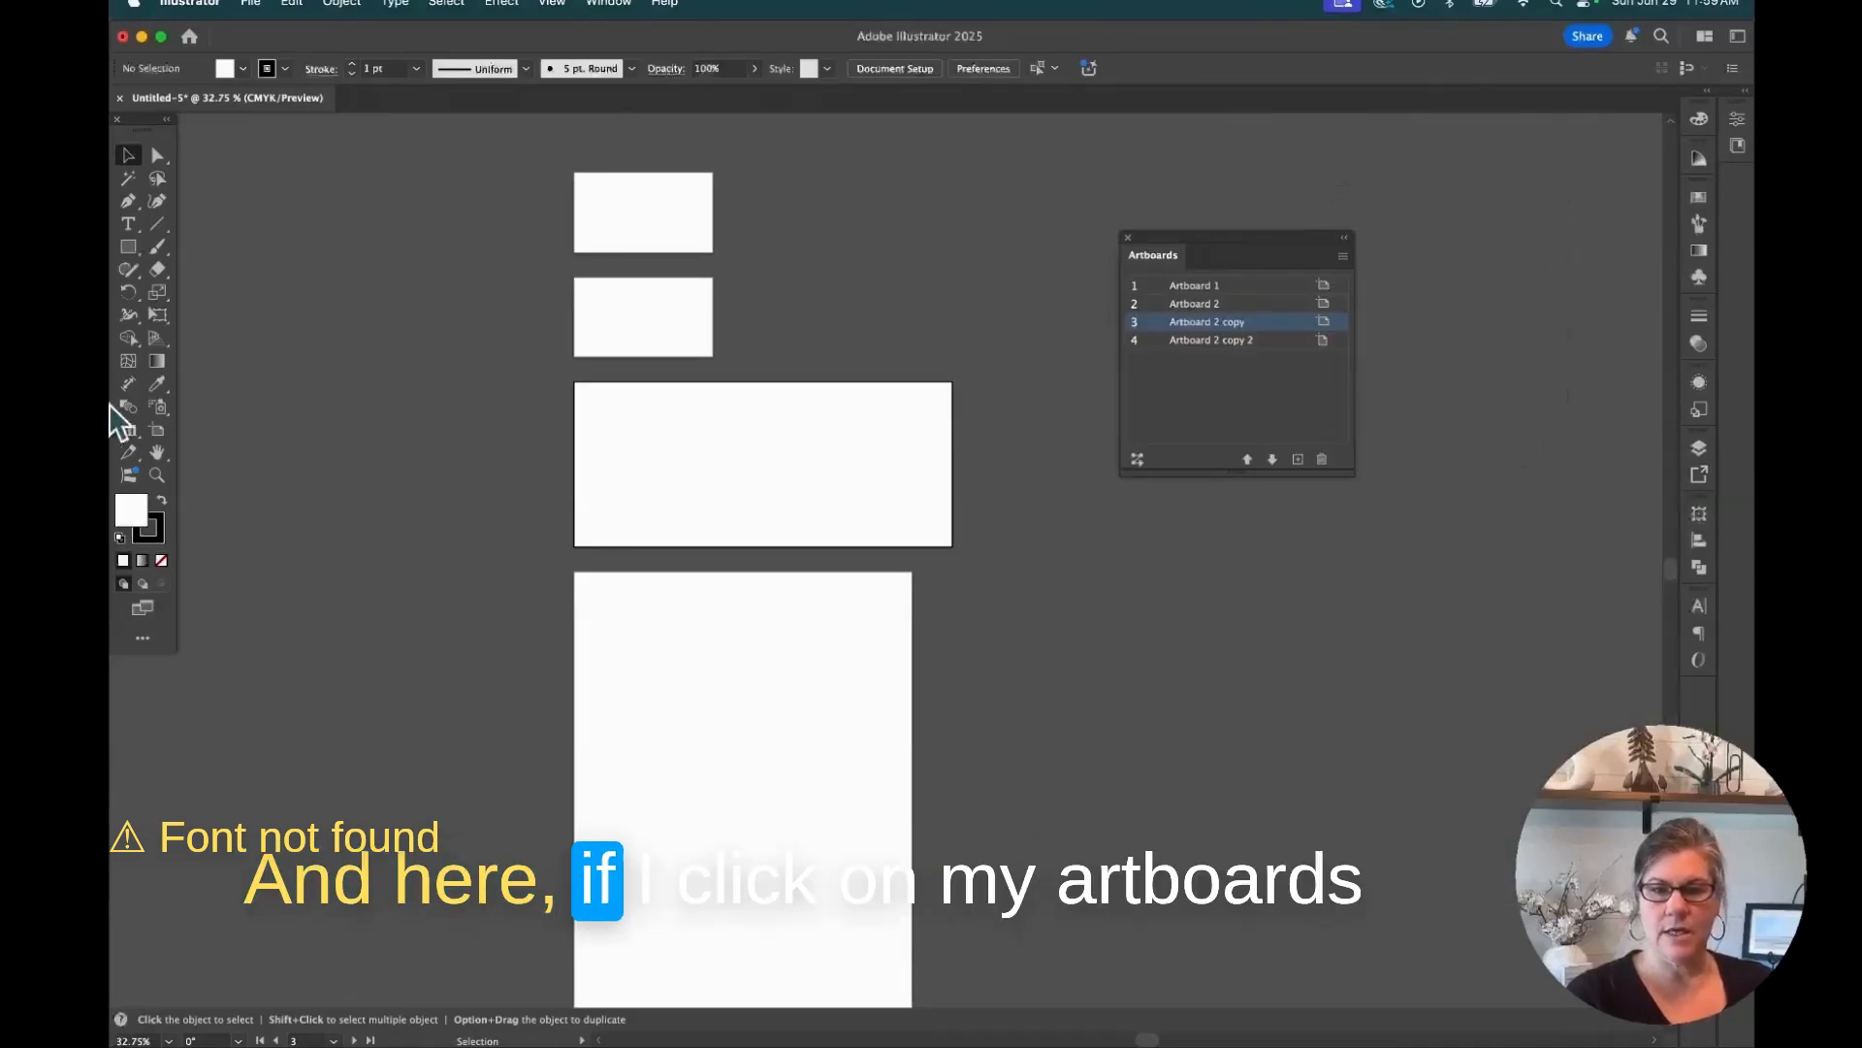
Rename the first two artboards "Bus card front" and "Bus card Back".
{"action": "left_click", "coordinate": [158, 433]}
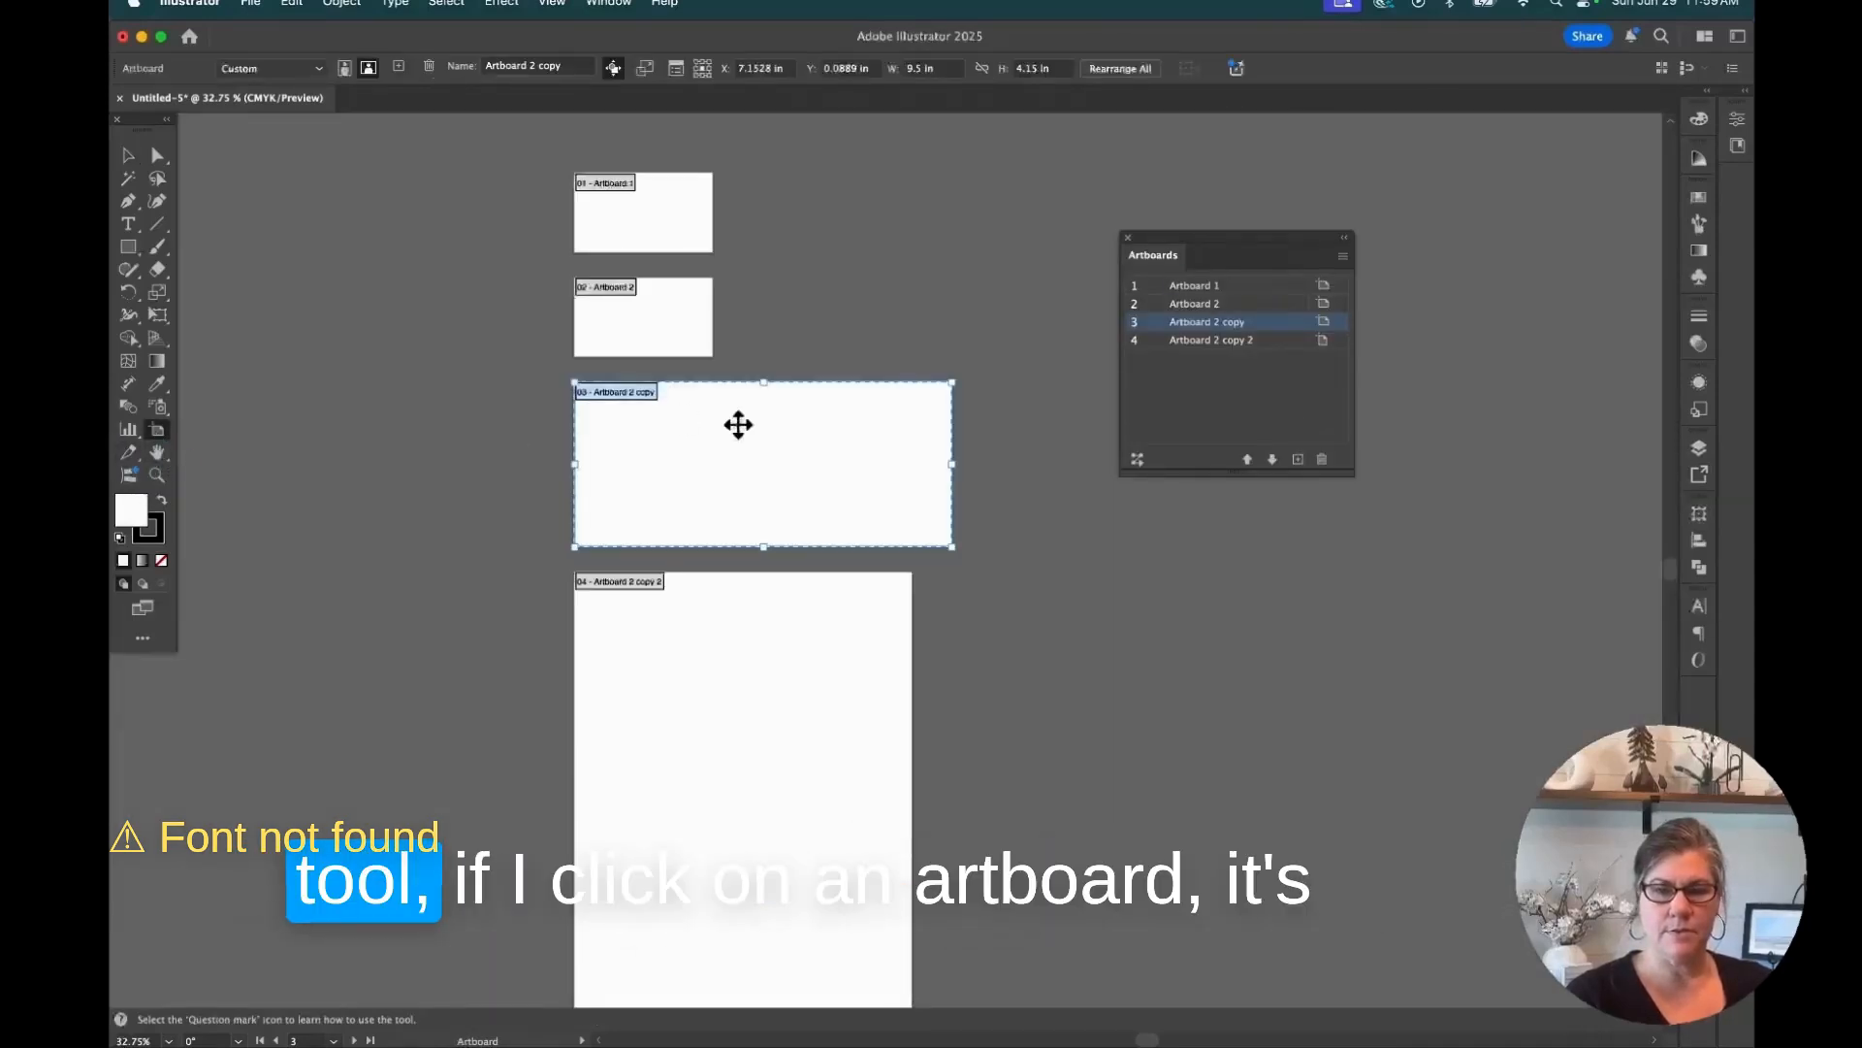
{"action": "left_click", "coordinate": [669, 323]}
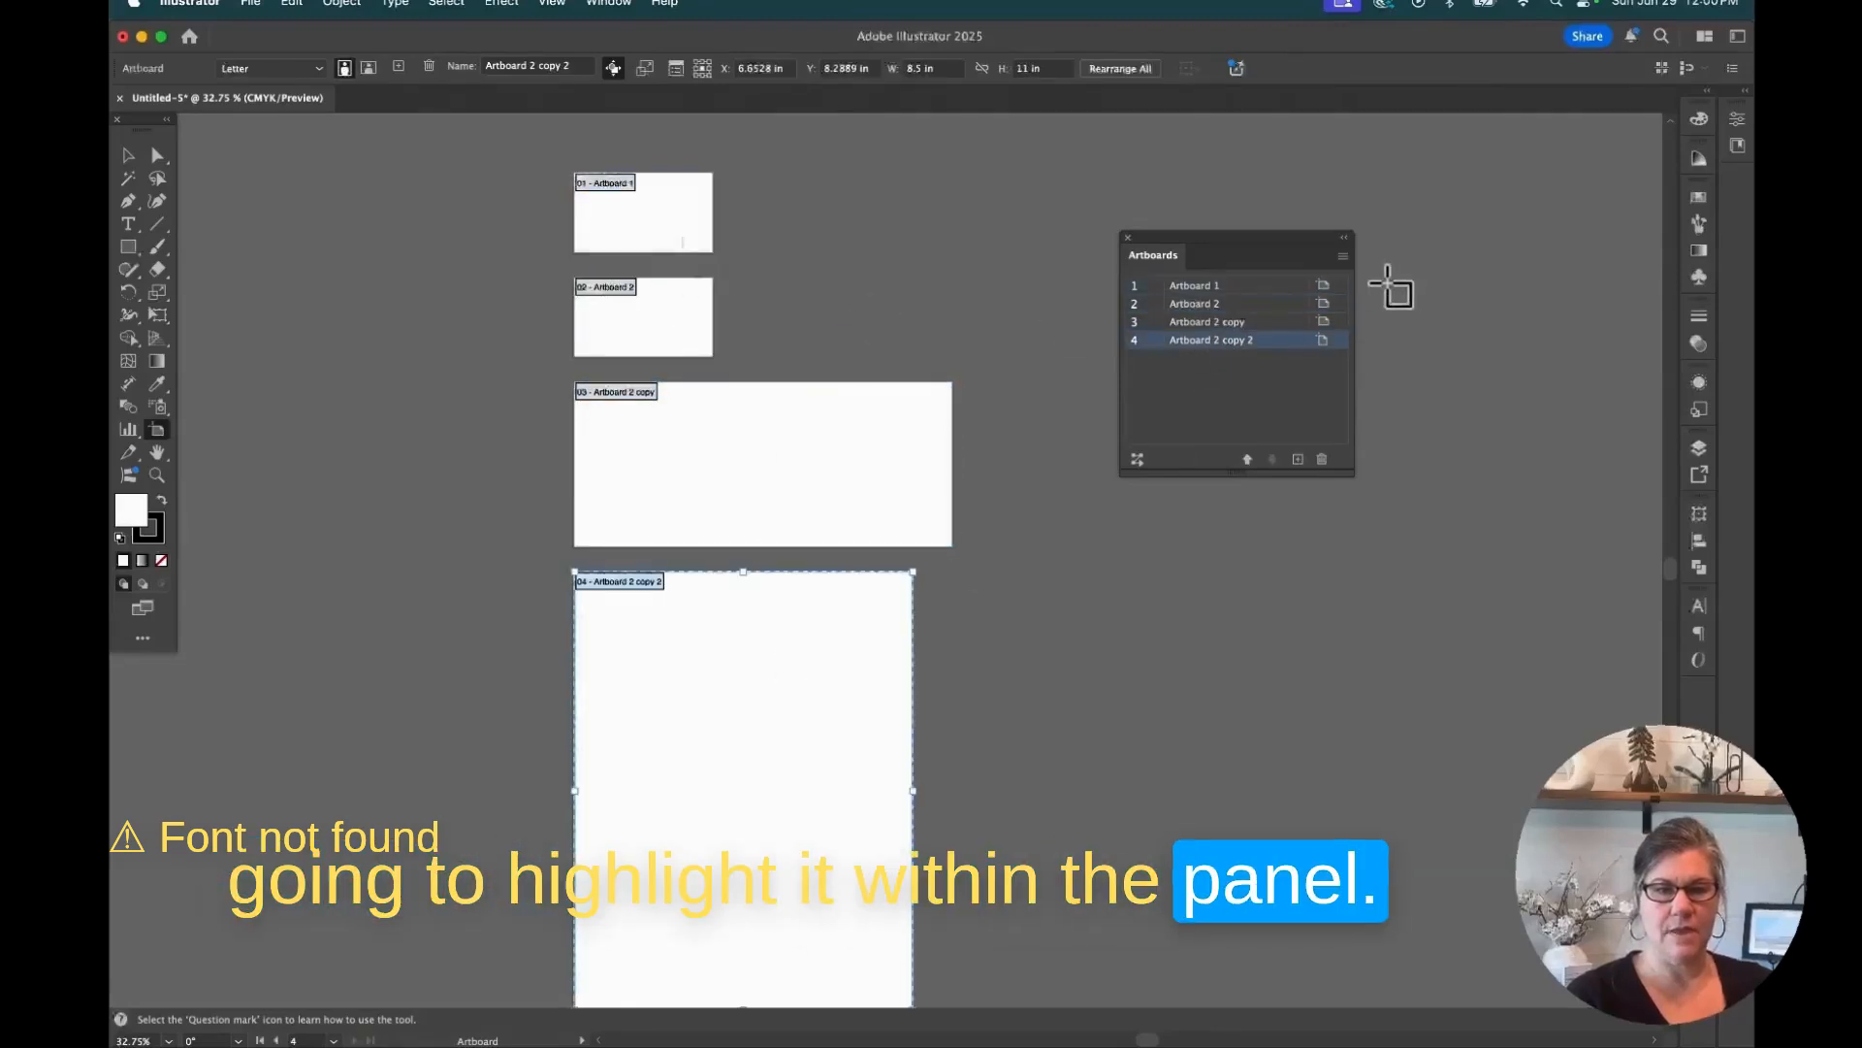
{"action": "left_click", "coordinate": [658, 229]}
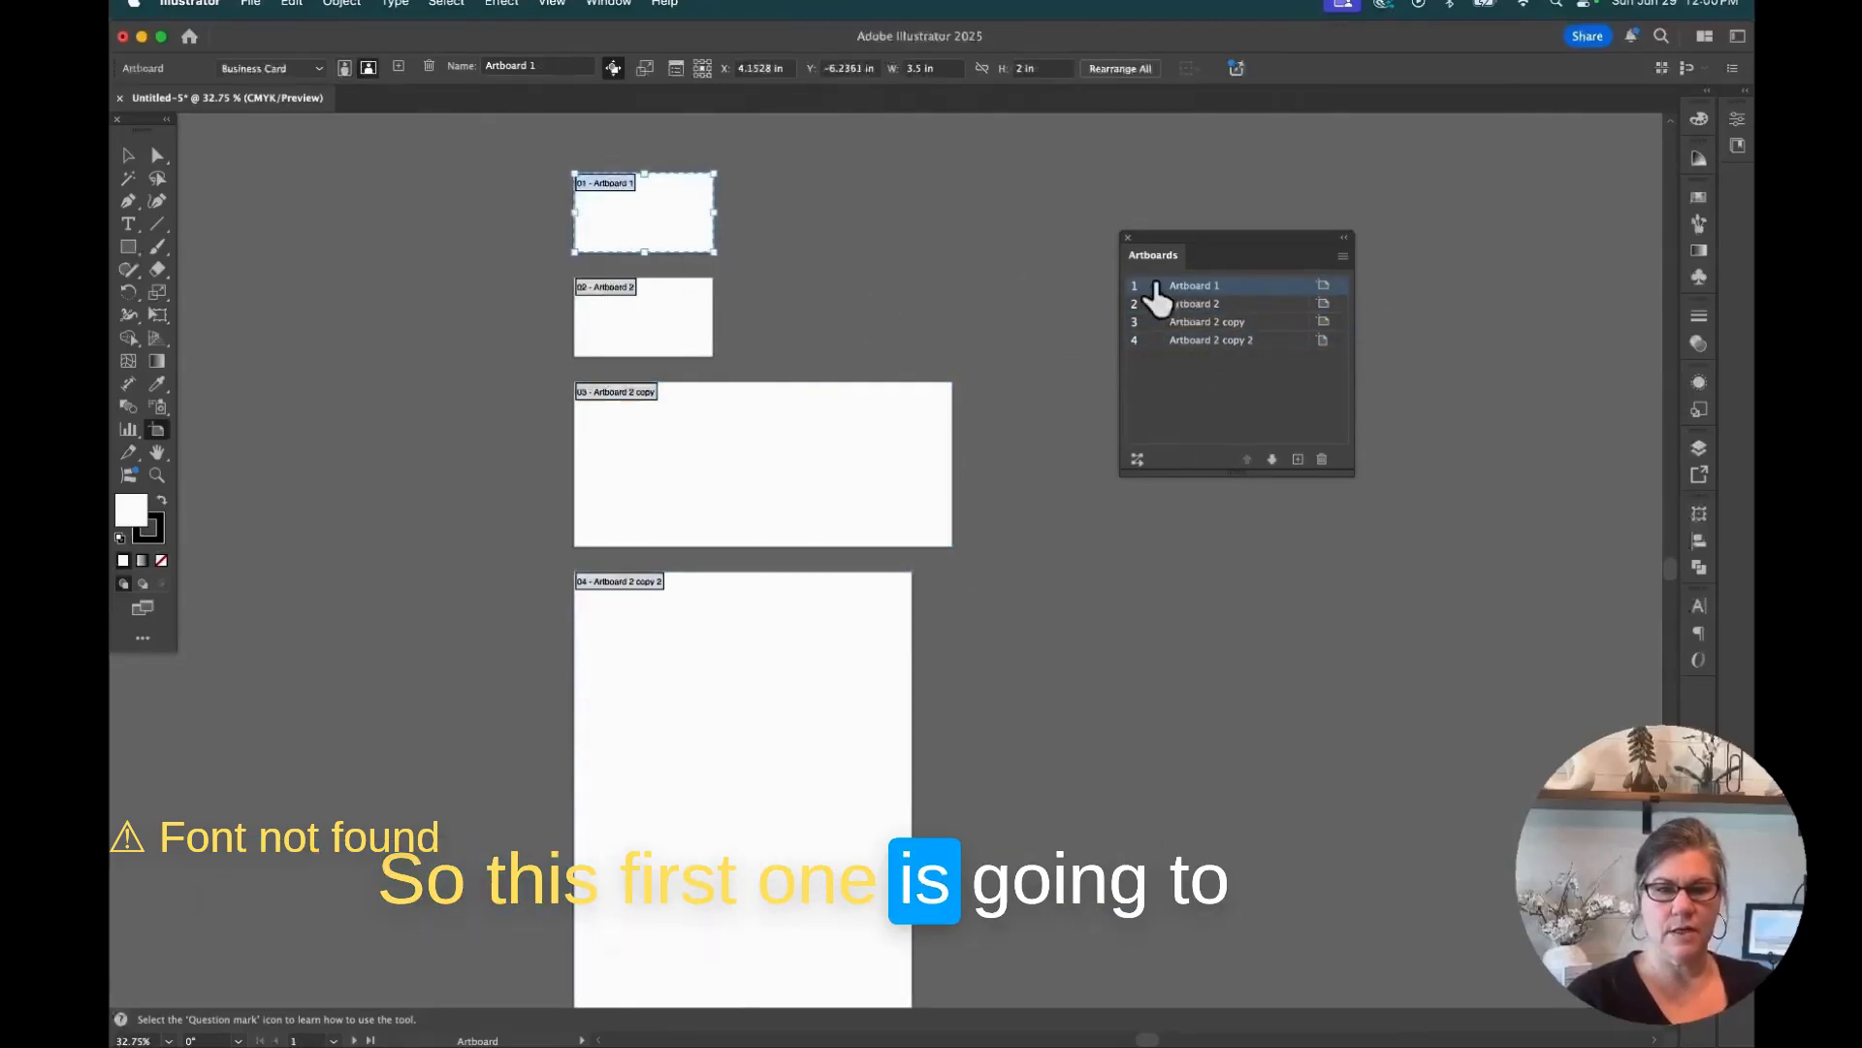
{"action": "double_click", "coordinate": [1192, 288]}
{"action": "type", "text": "Bus c"}
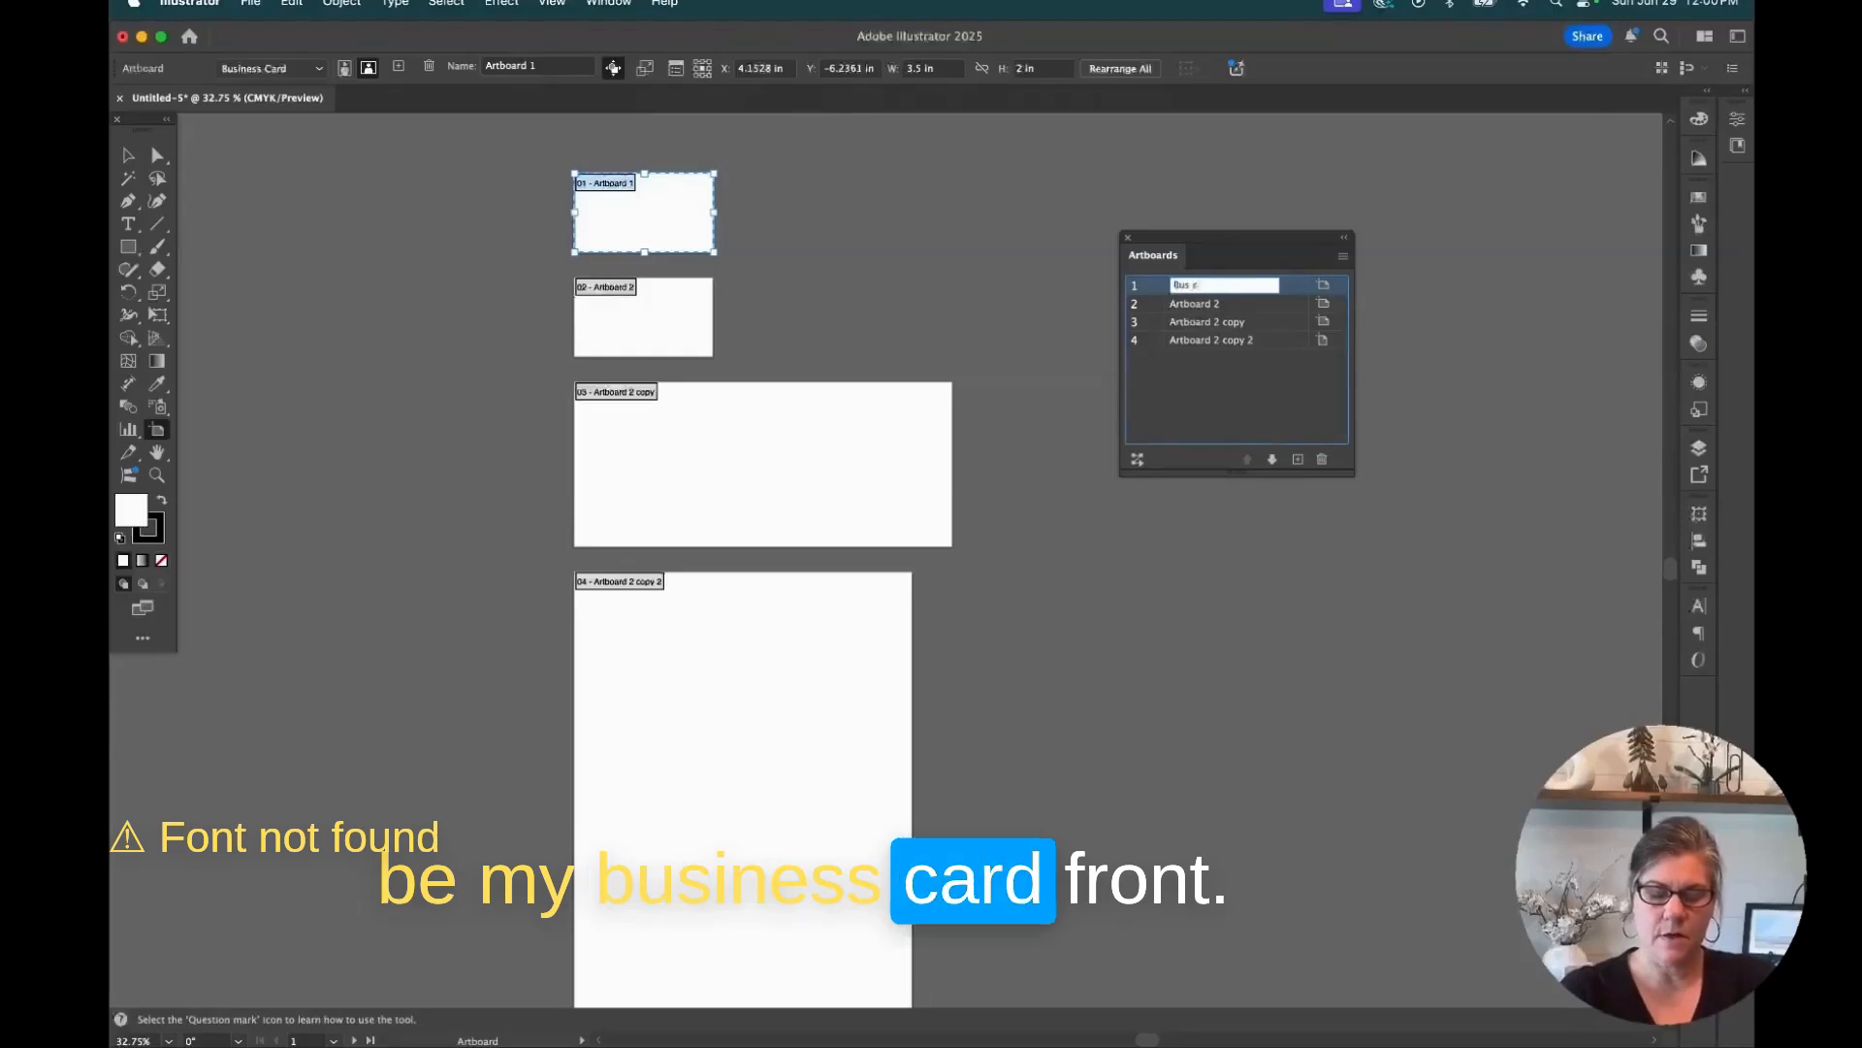
{"action": "type", "text": "ard front"}
{"action": "double_click", "coordinate": [1189, 307]}
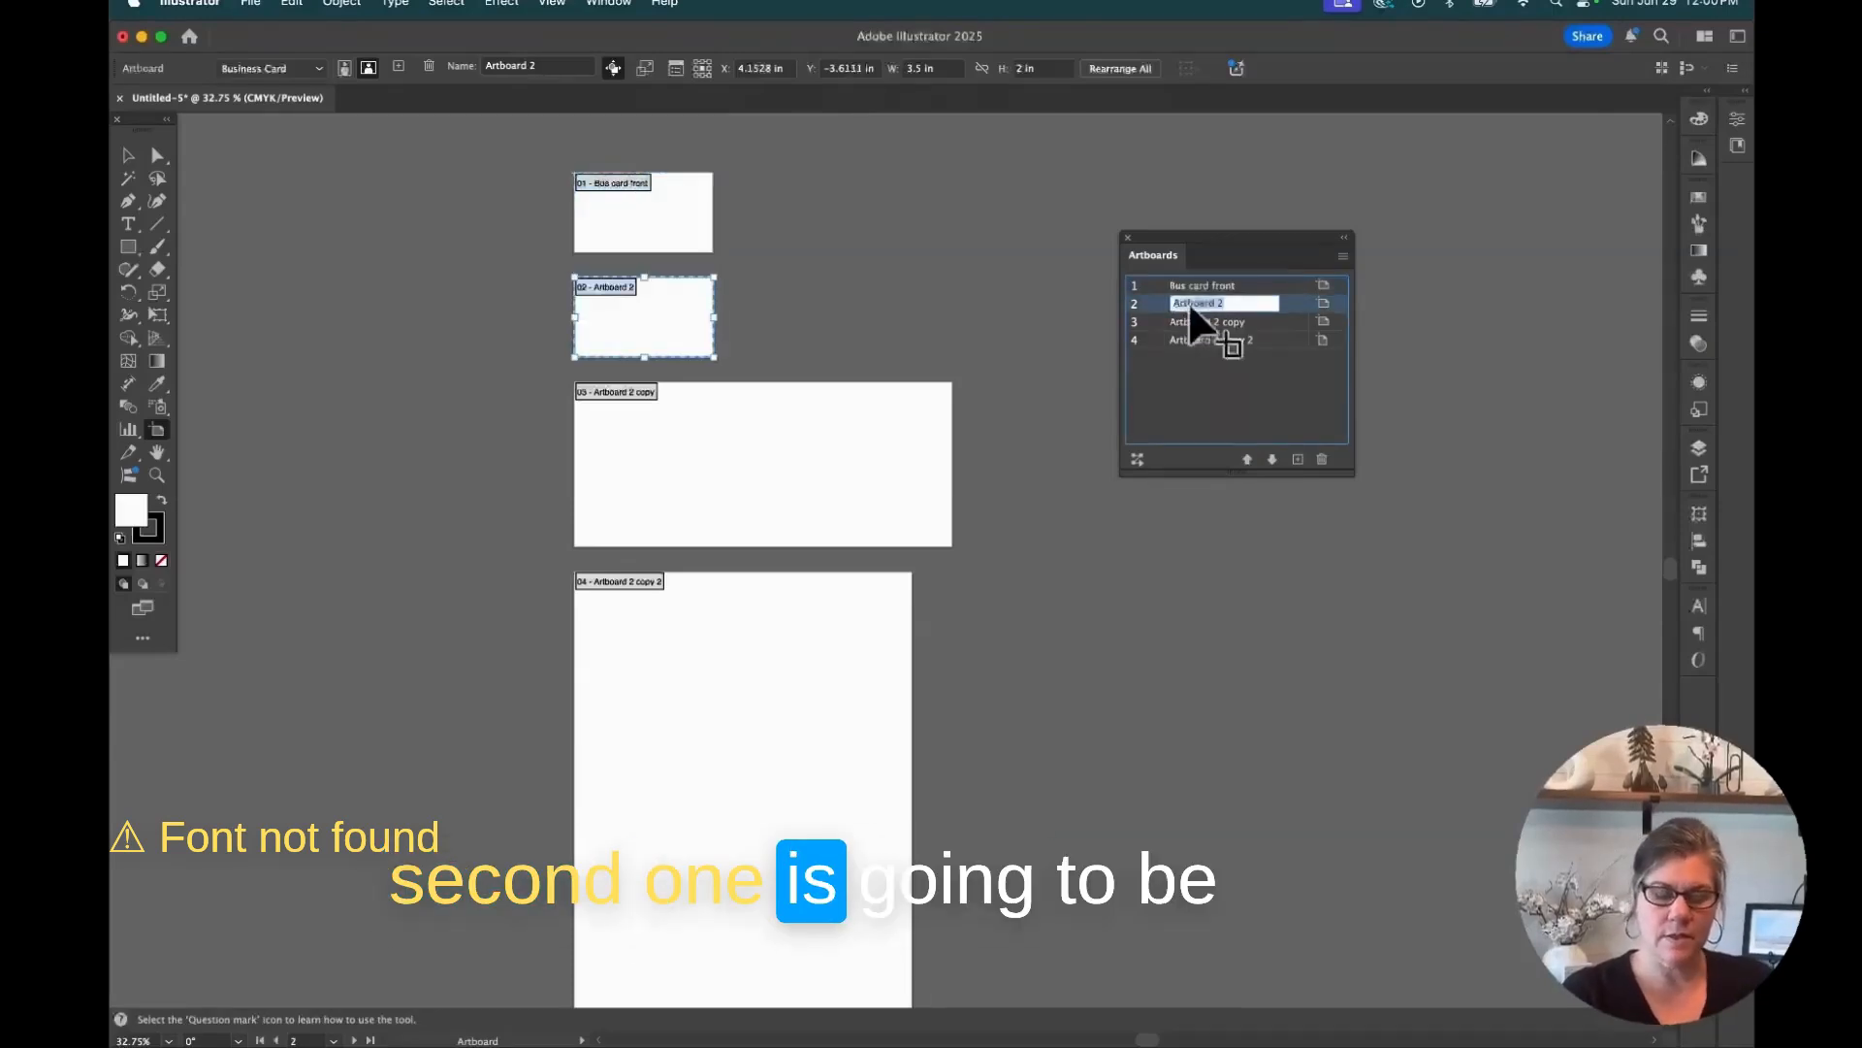
{"action": "type", "text": "Bus card"}
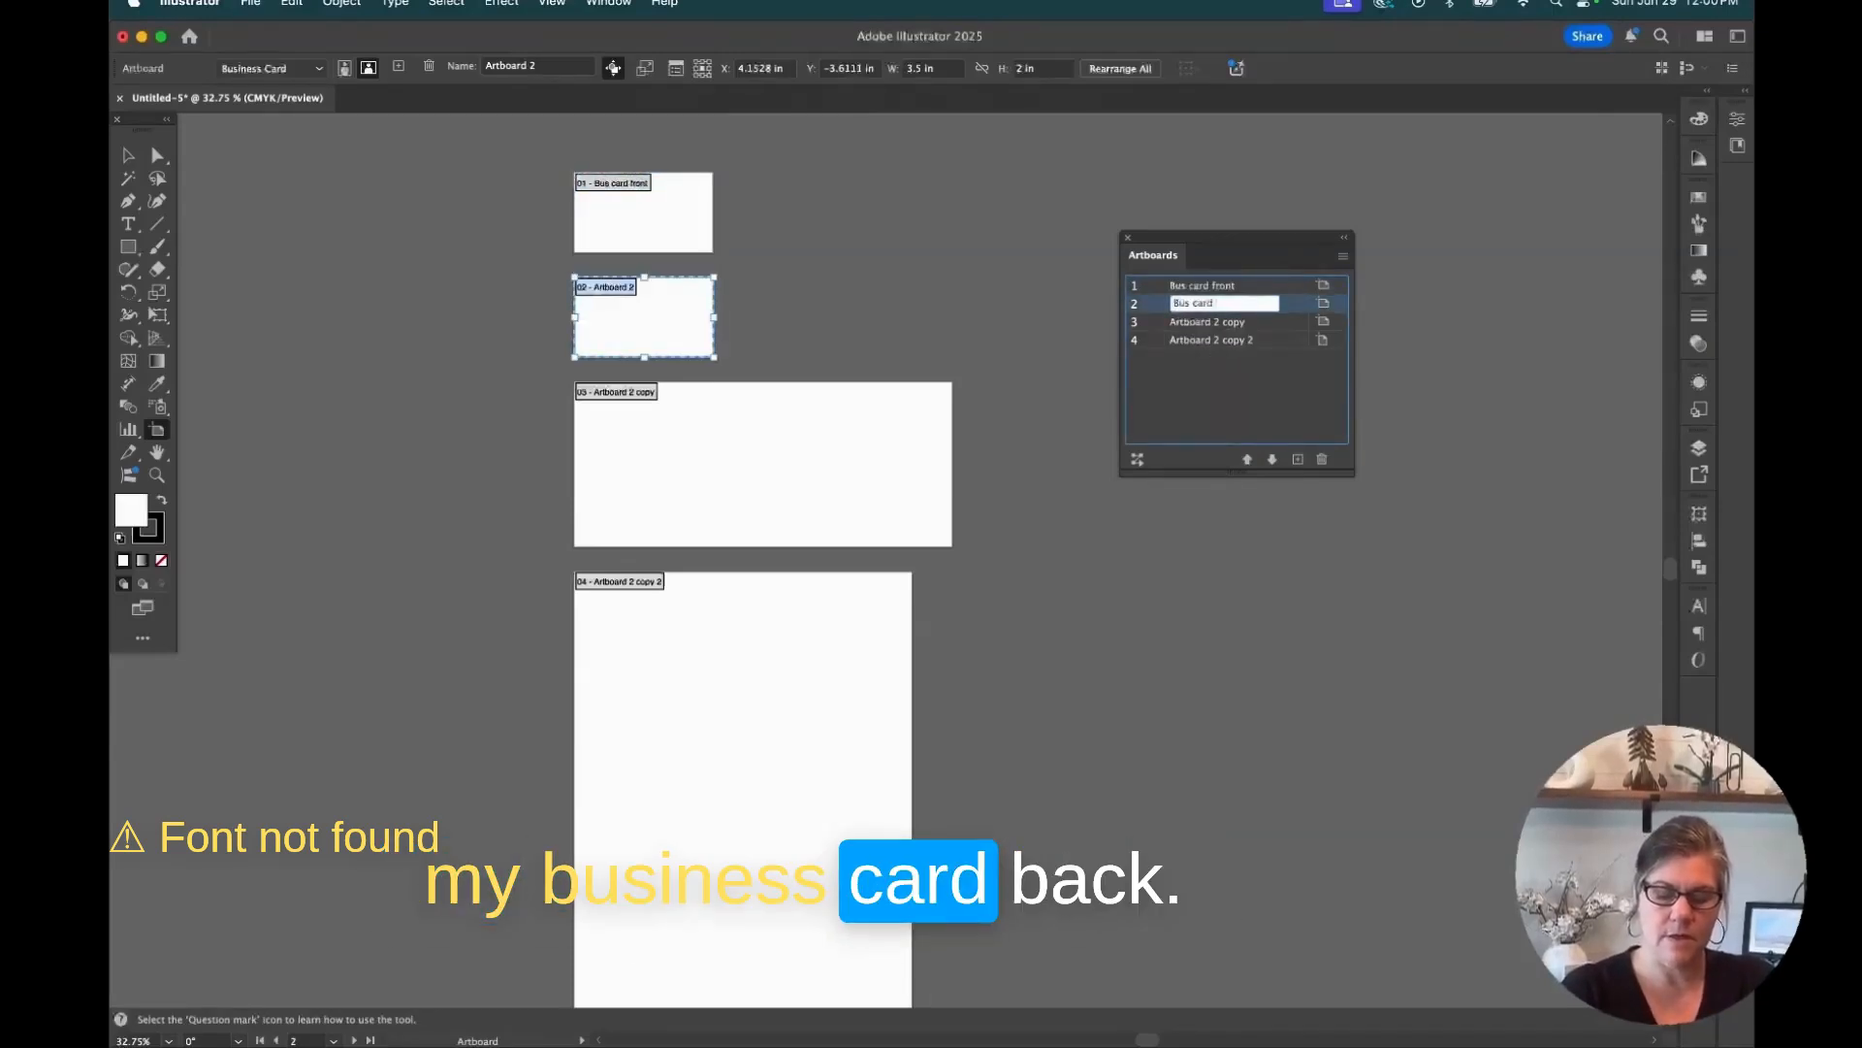
{"action": "type", "text": " Back"}
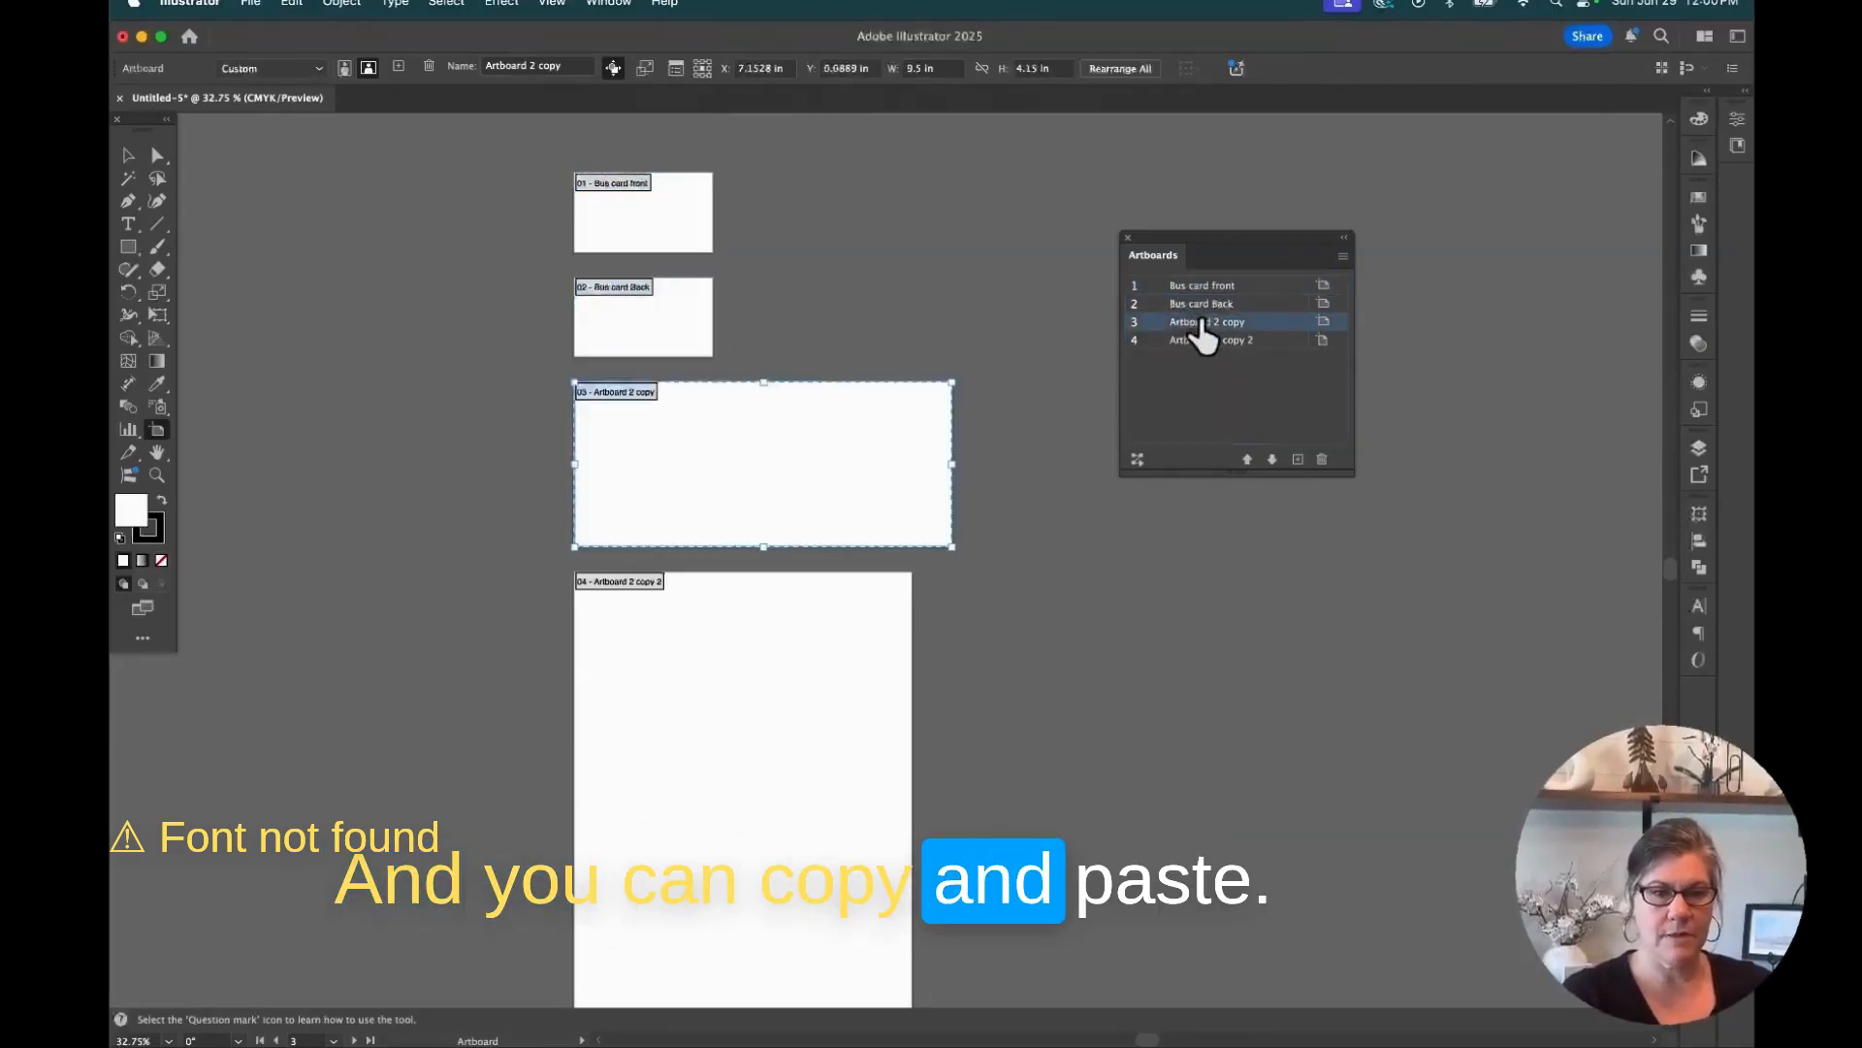
Rename the envelope artboard "Env" and the letterhead artboard "LH".
{"action": "double_click", "coordinate": [1201, 321]}
{"action": "type", "text": "Env"}
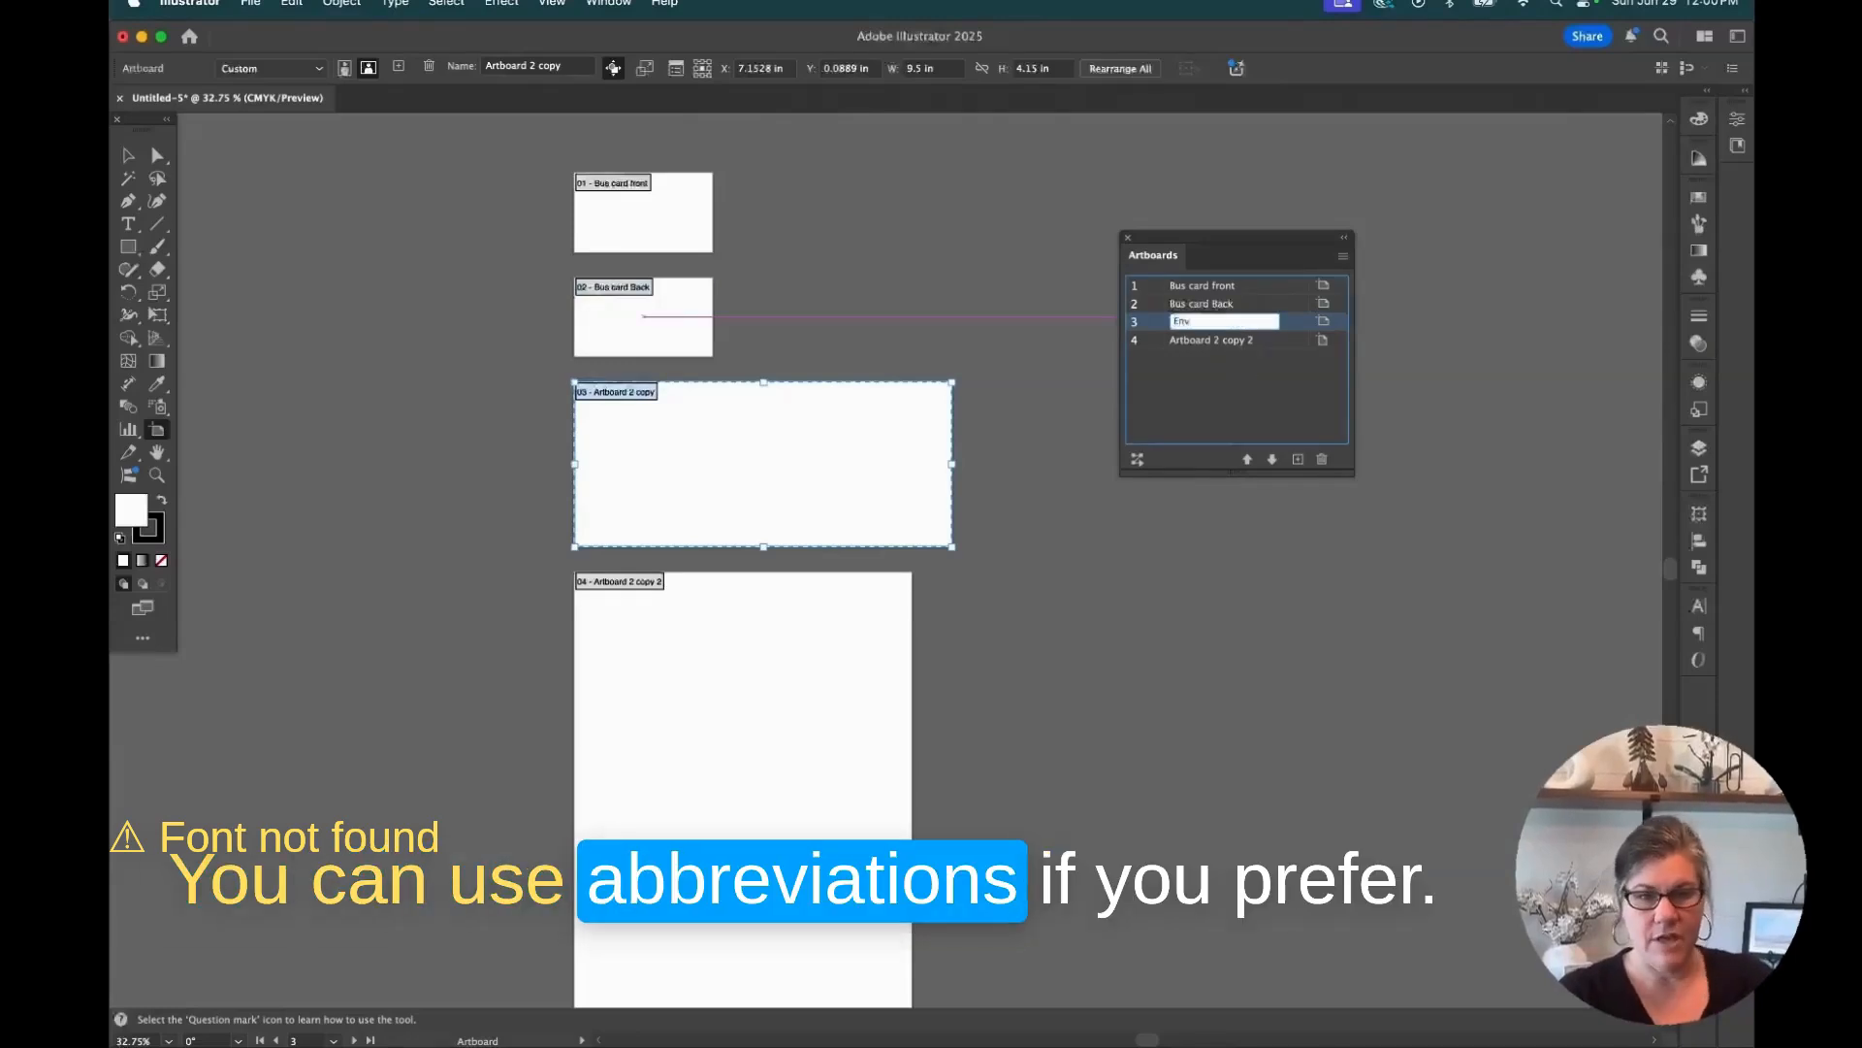
{"action": "double_click", "coordinate": [1208, 340]}
{"action": "type", "text": "LH"}
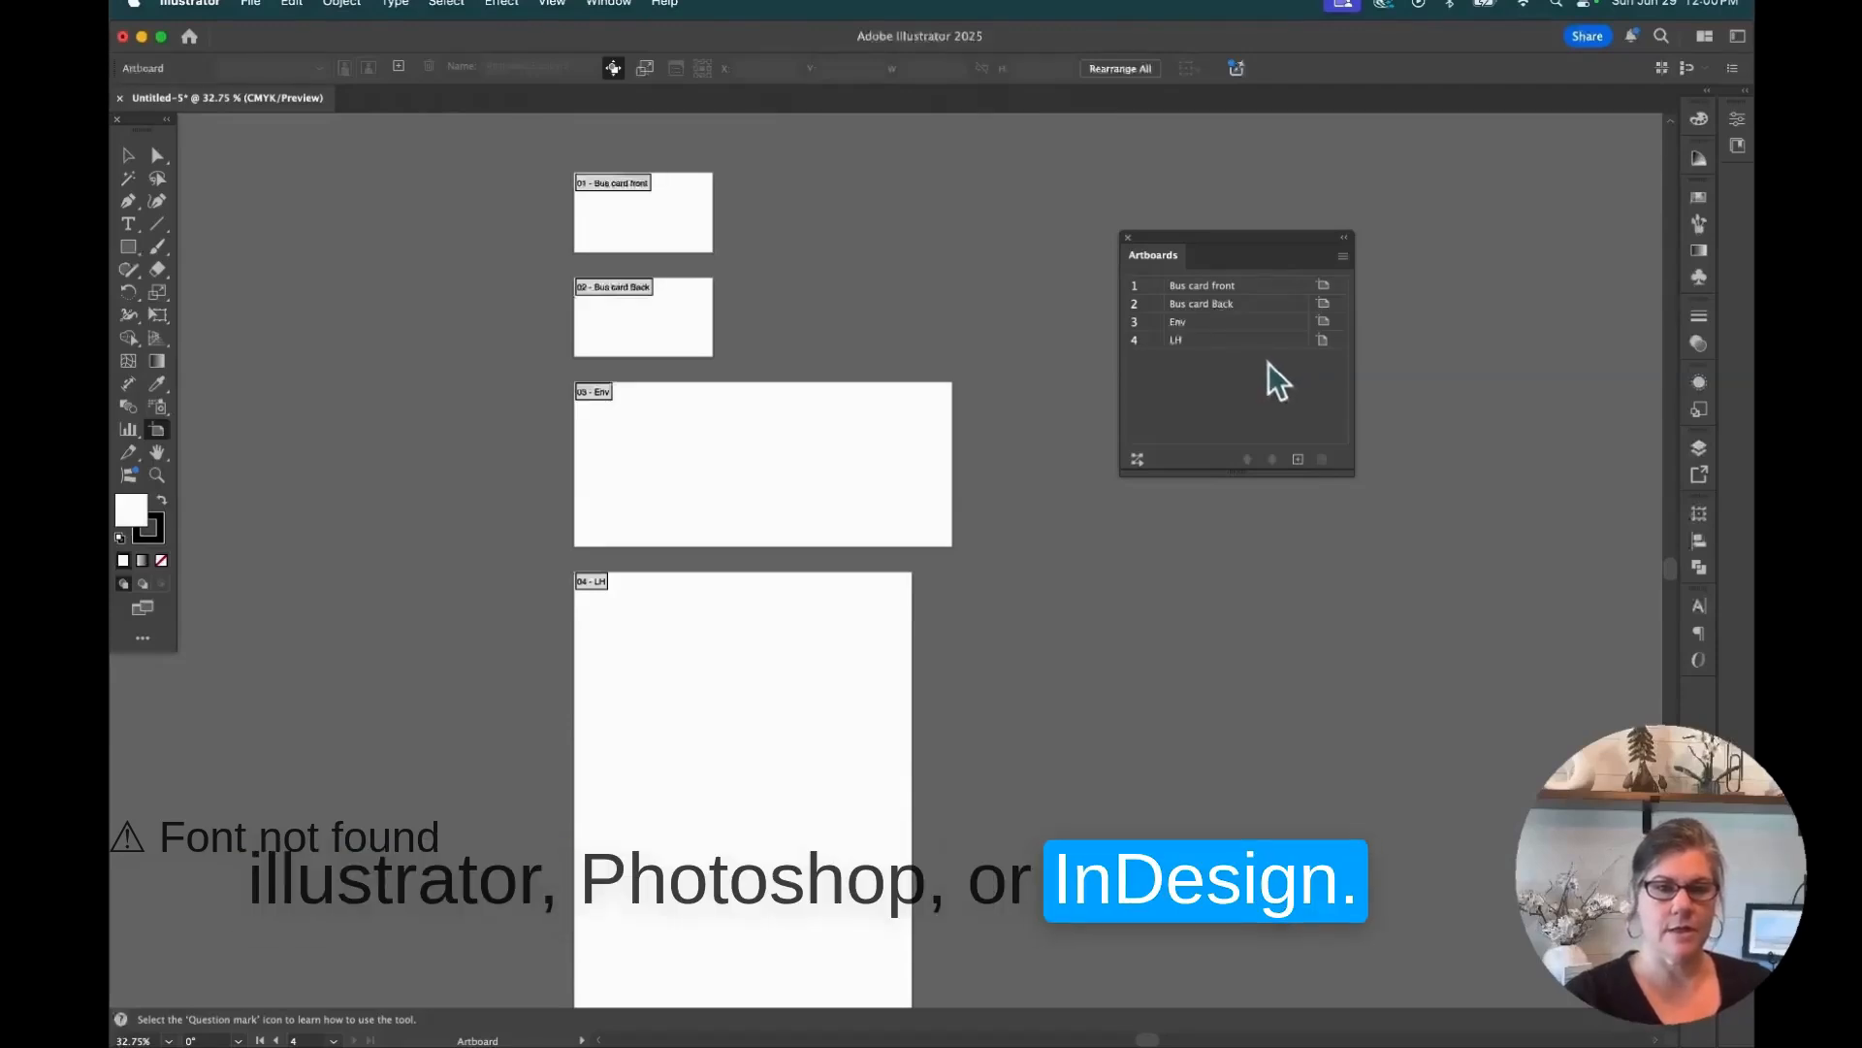
Try to move the Env artboard higher in the artboard order.
{"action": "left_click", "coordinate": [1243, 323]}
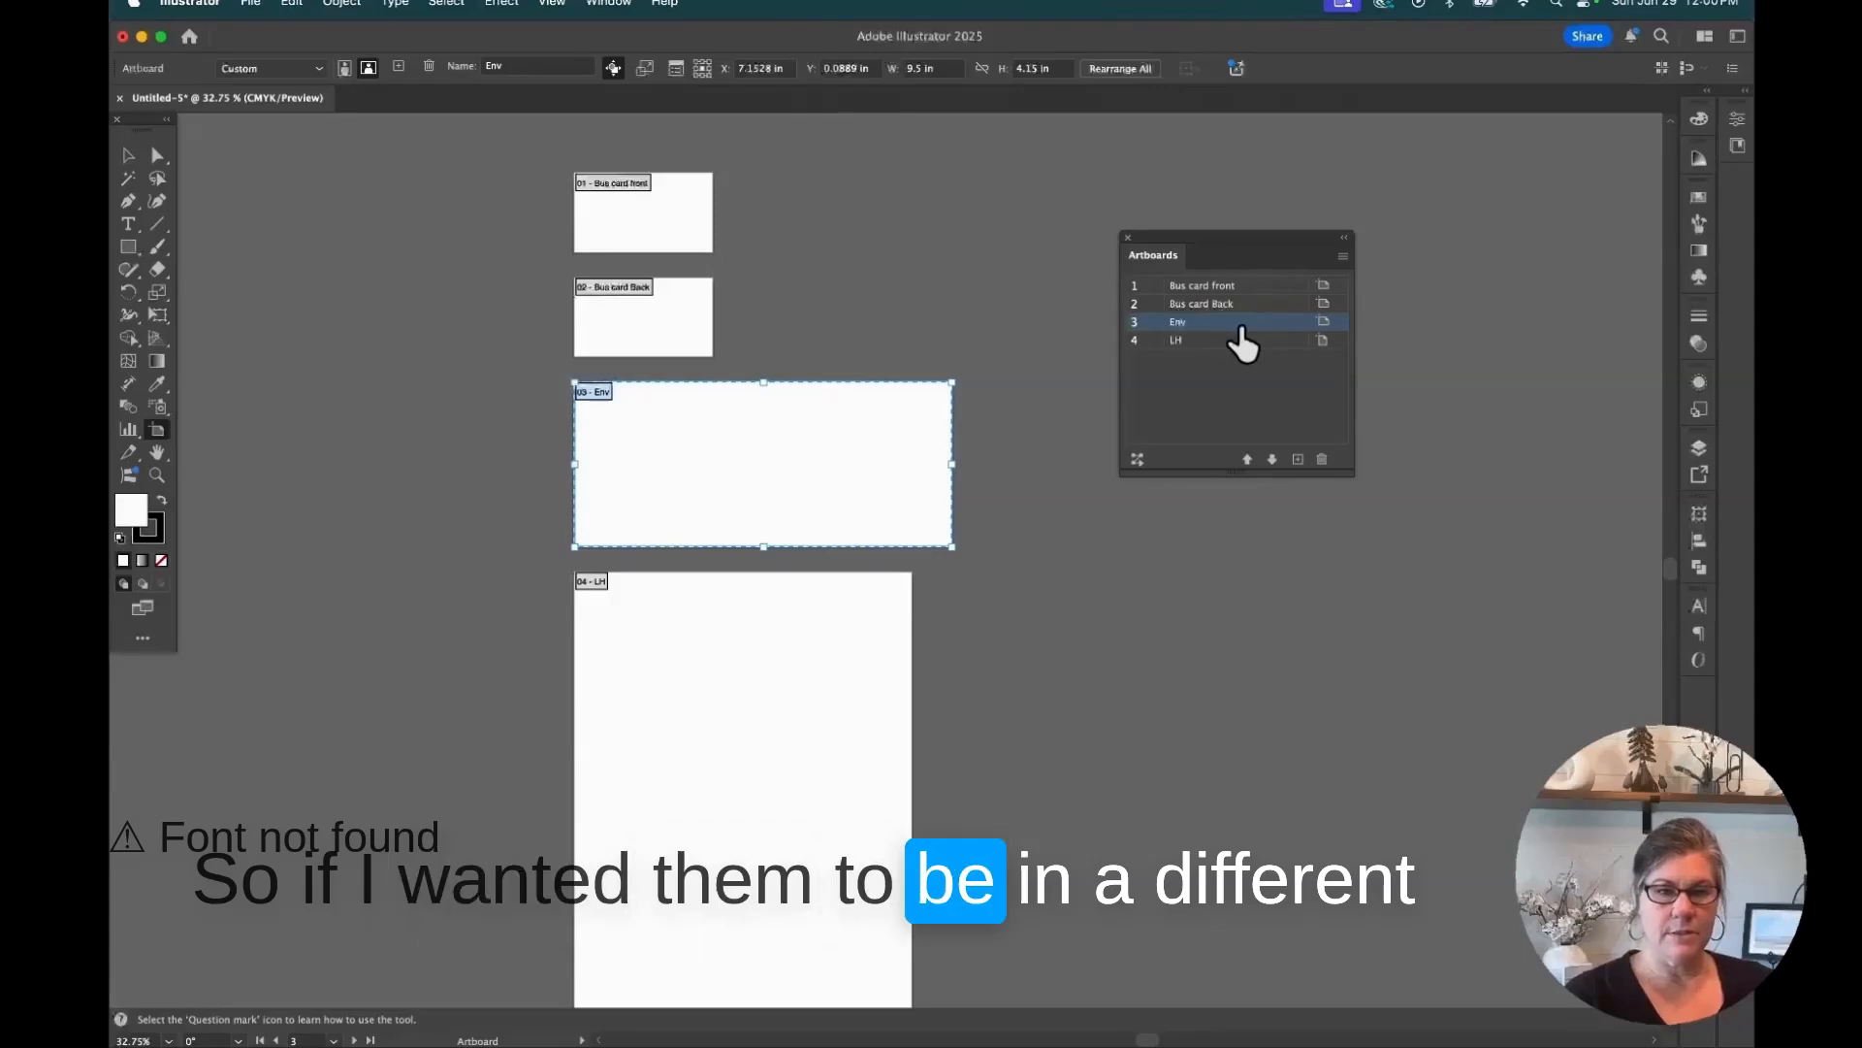
{"action": "mouse_move", "coordinate": [1242, 328]}
{"action": "left_mouse_down"}
{"action": "mouse_move", "coordinate": [1237, 355]}
{"action": "mouse_move", "coordinate": [1228, 316]}
{"action": "left_mouse_up"}
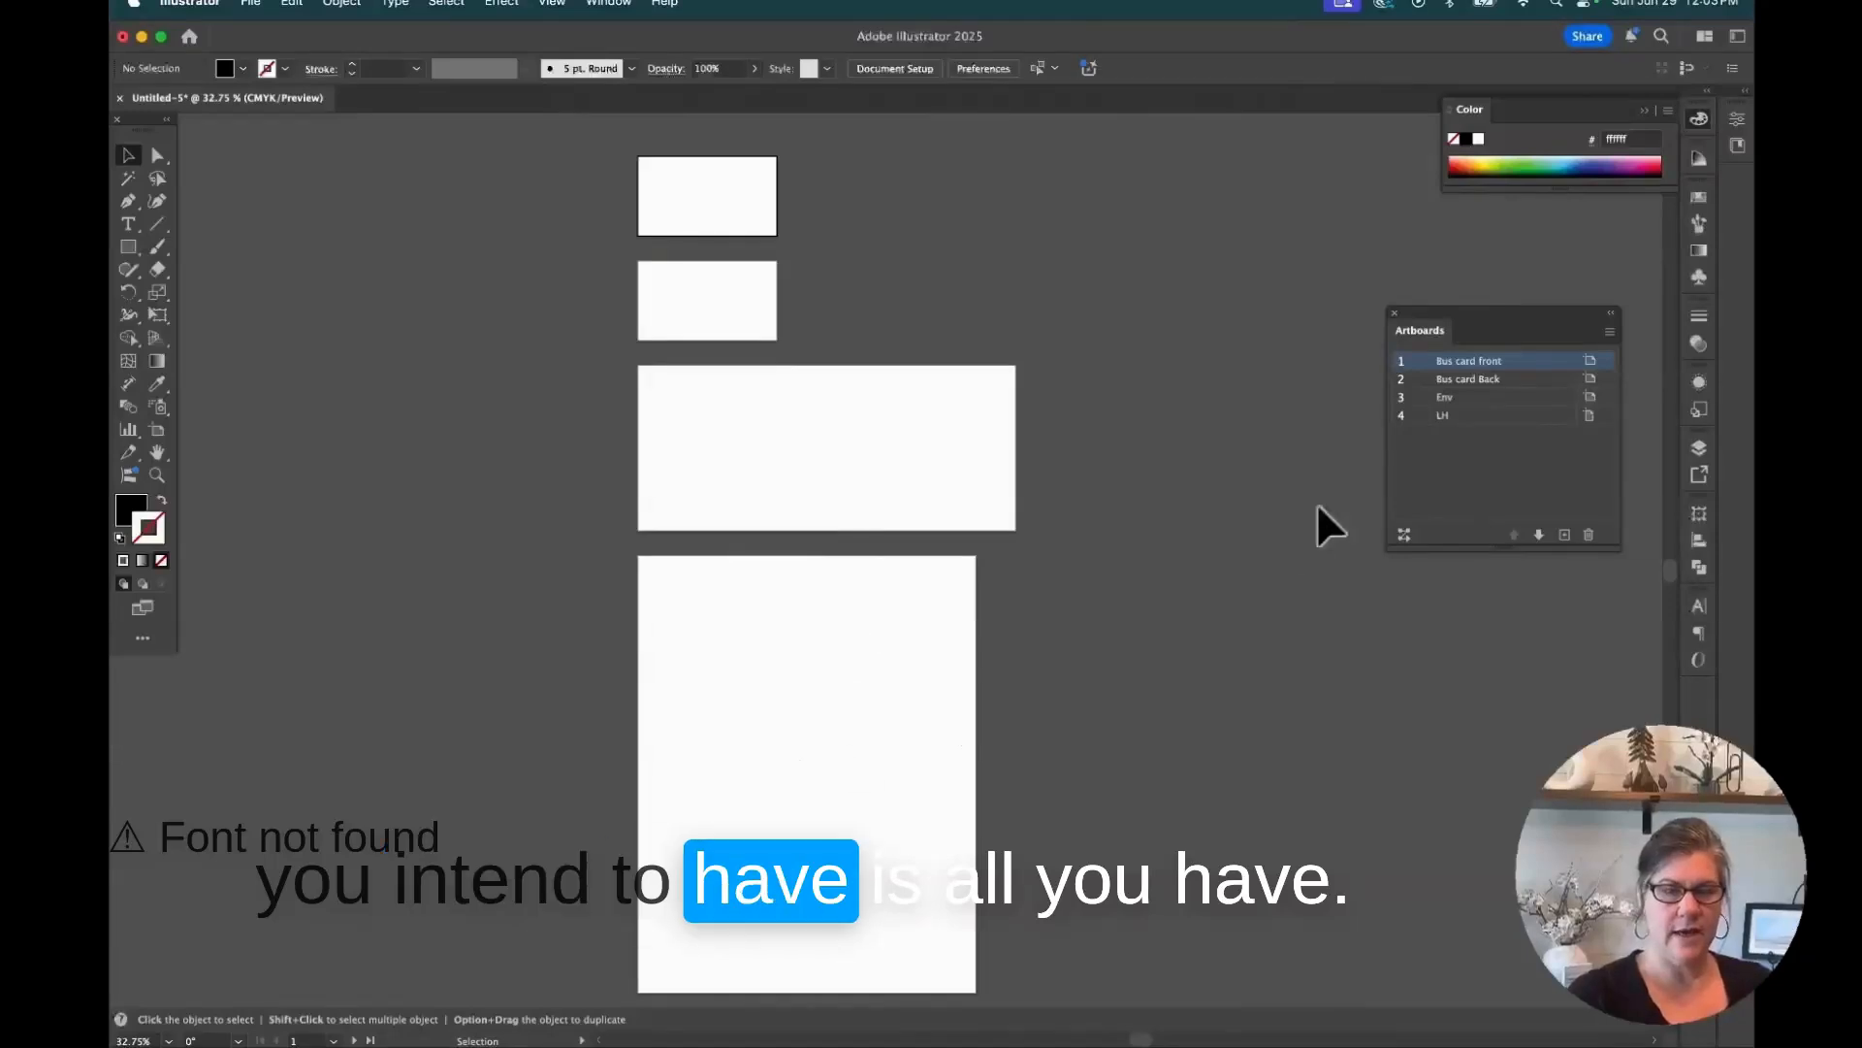
Draw a small artboard about 0.98 in wide and 1.10 in high inside the Env artboard.
{"action": "left_click", "coordinate": [157, 430]}
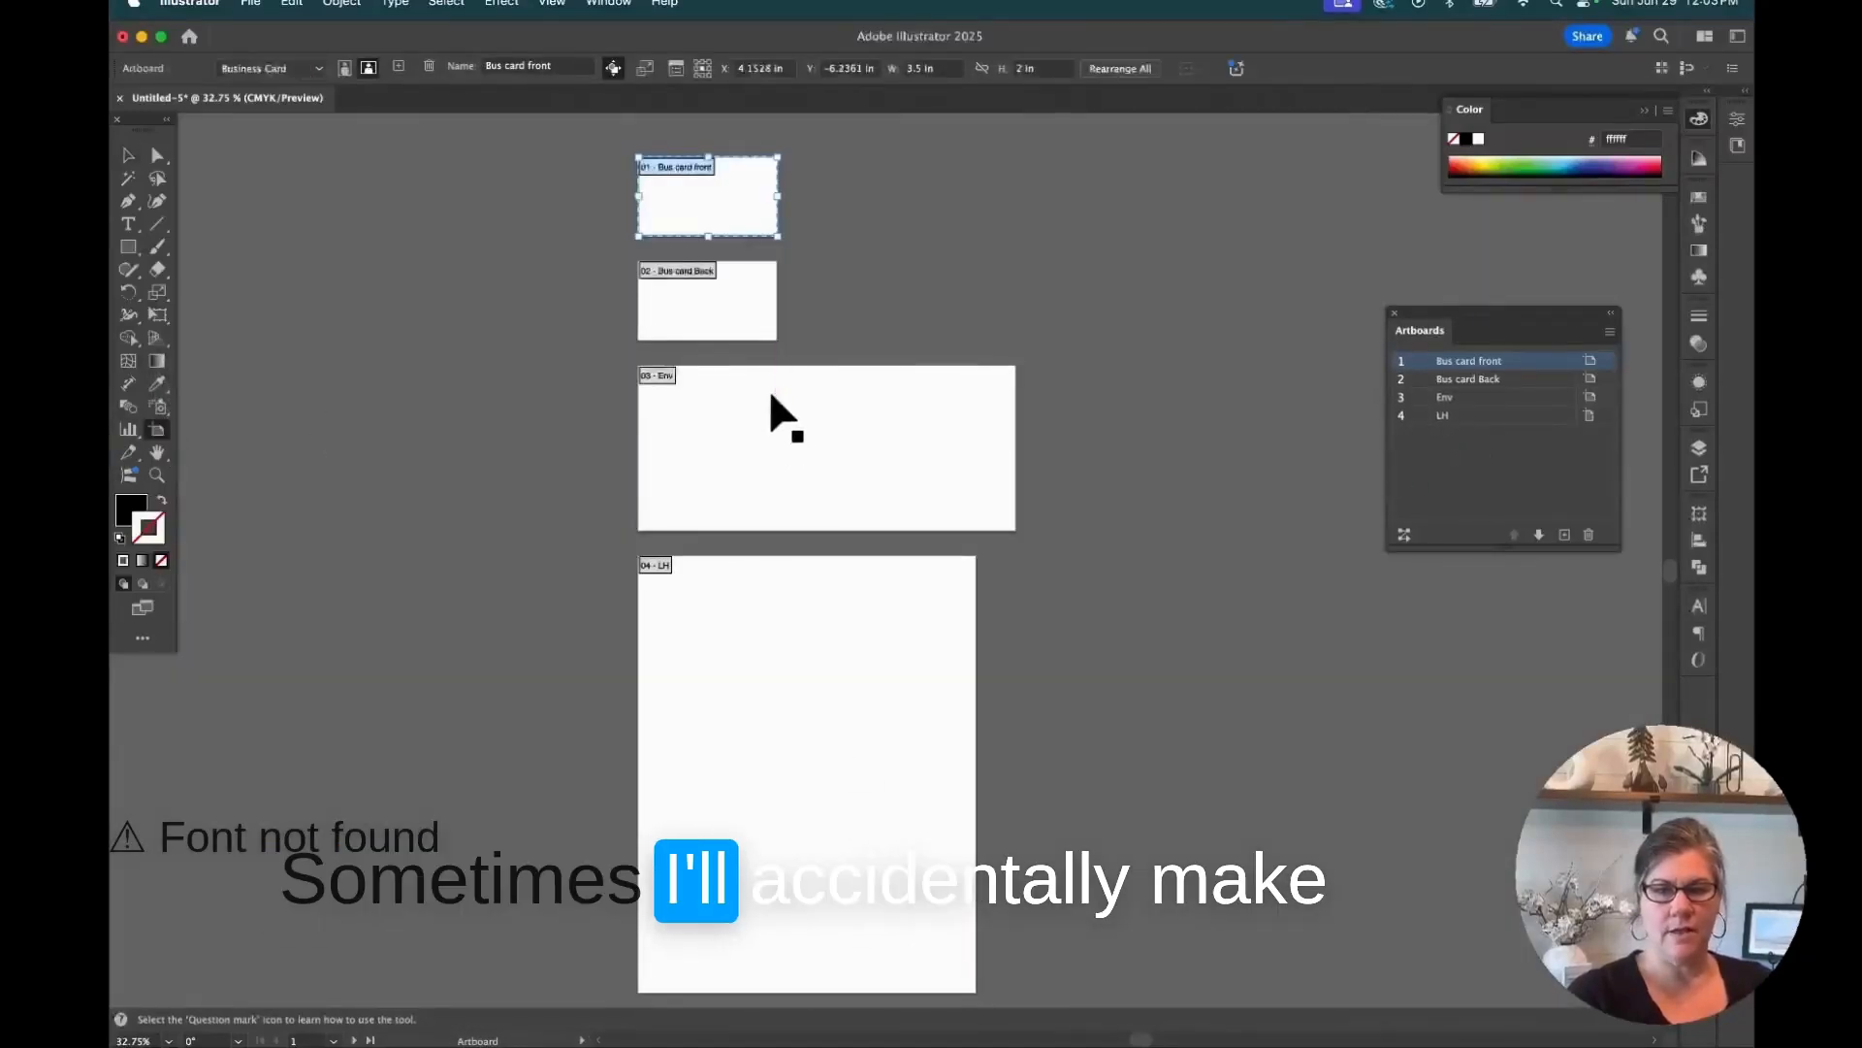
{"action": "left_click_drag", "start_coordinate": [771, 397], "coordinate": [806, 449]}
{"action": "key", "text": "cmd+z"}
{"action": "mouse_move", "coordinate": [861, 291]}
{"action": "left_mouse_down"}
{"action": "mouse_move", "coordinate": [905, 337]}
{"action": "mouse_move", "coordinate": [864, 437]}
{"action": "left_mouse_up"}
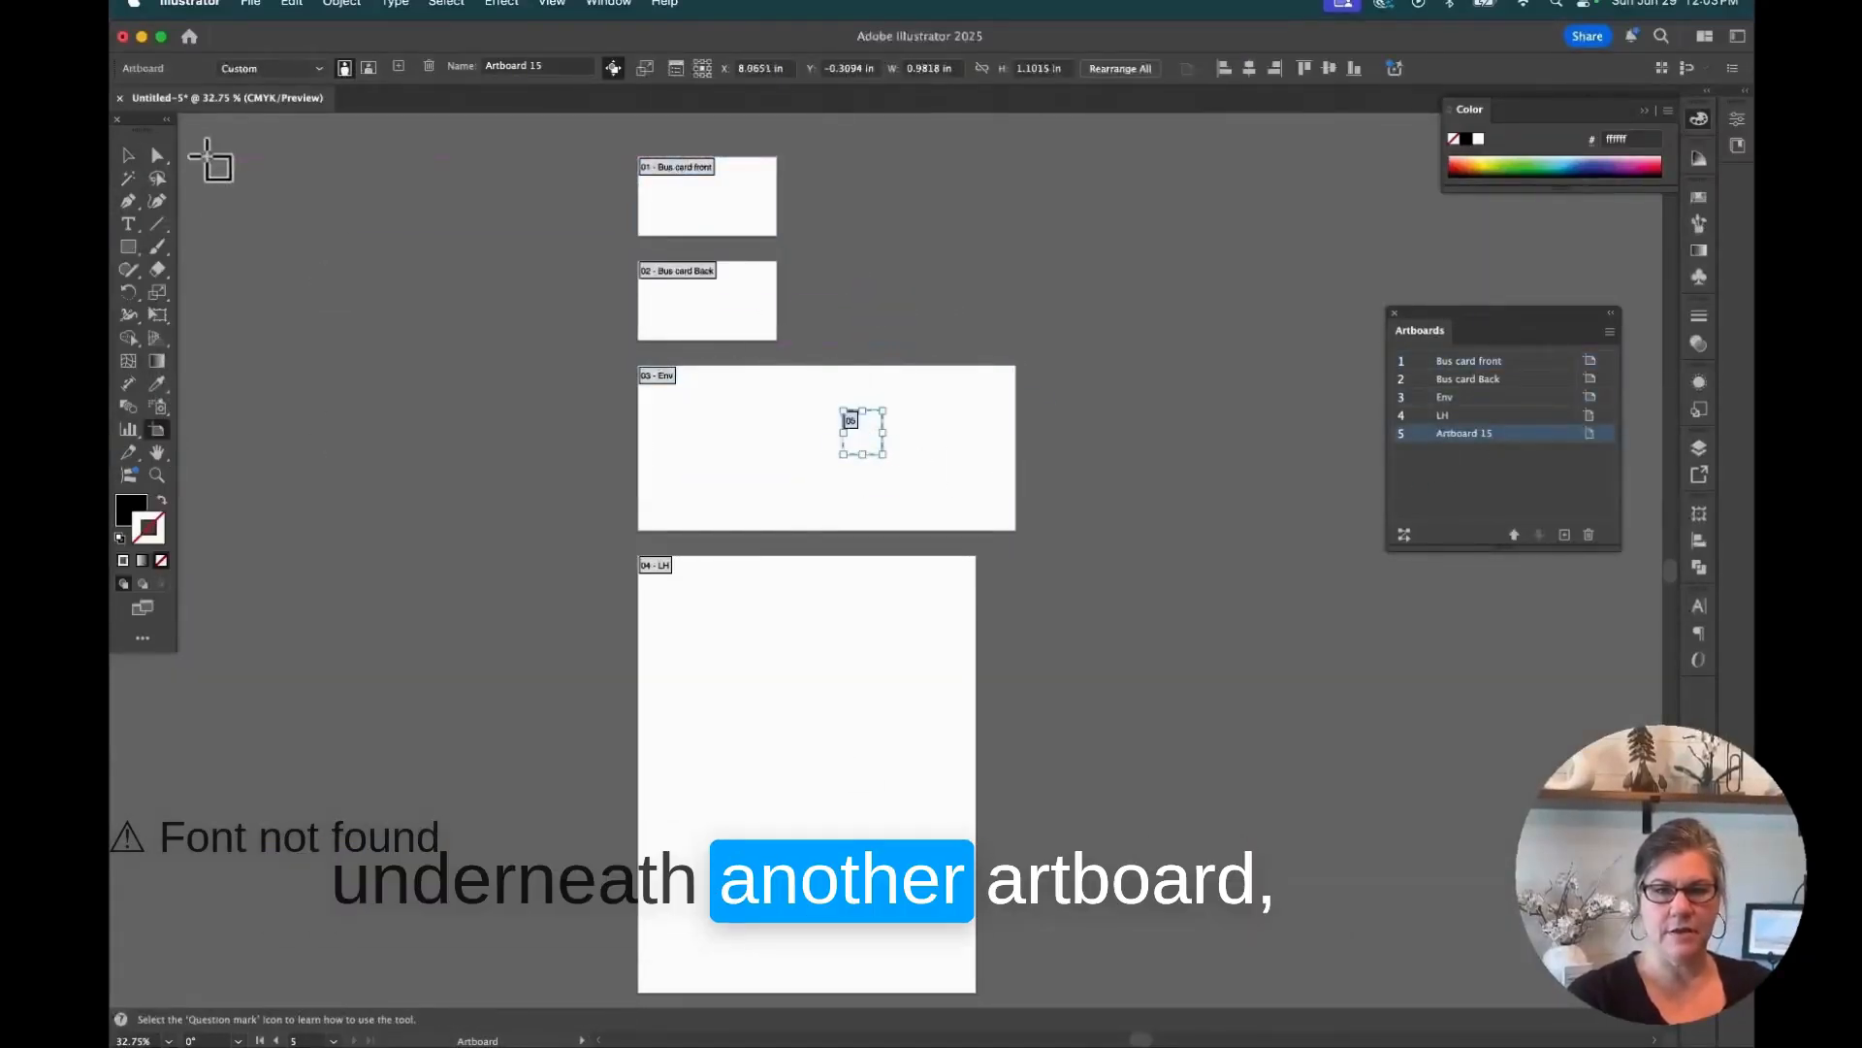
Delete the small stray artboard lying inside the Env artboard.
{"action": "left_click", "coordinate": [129, 156]}
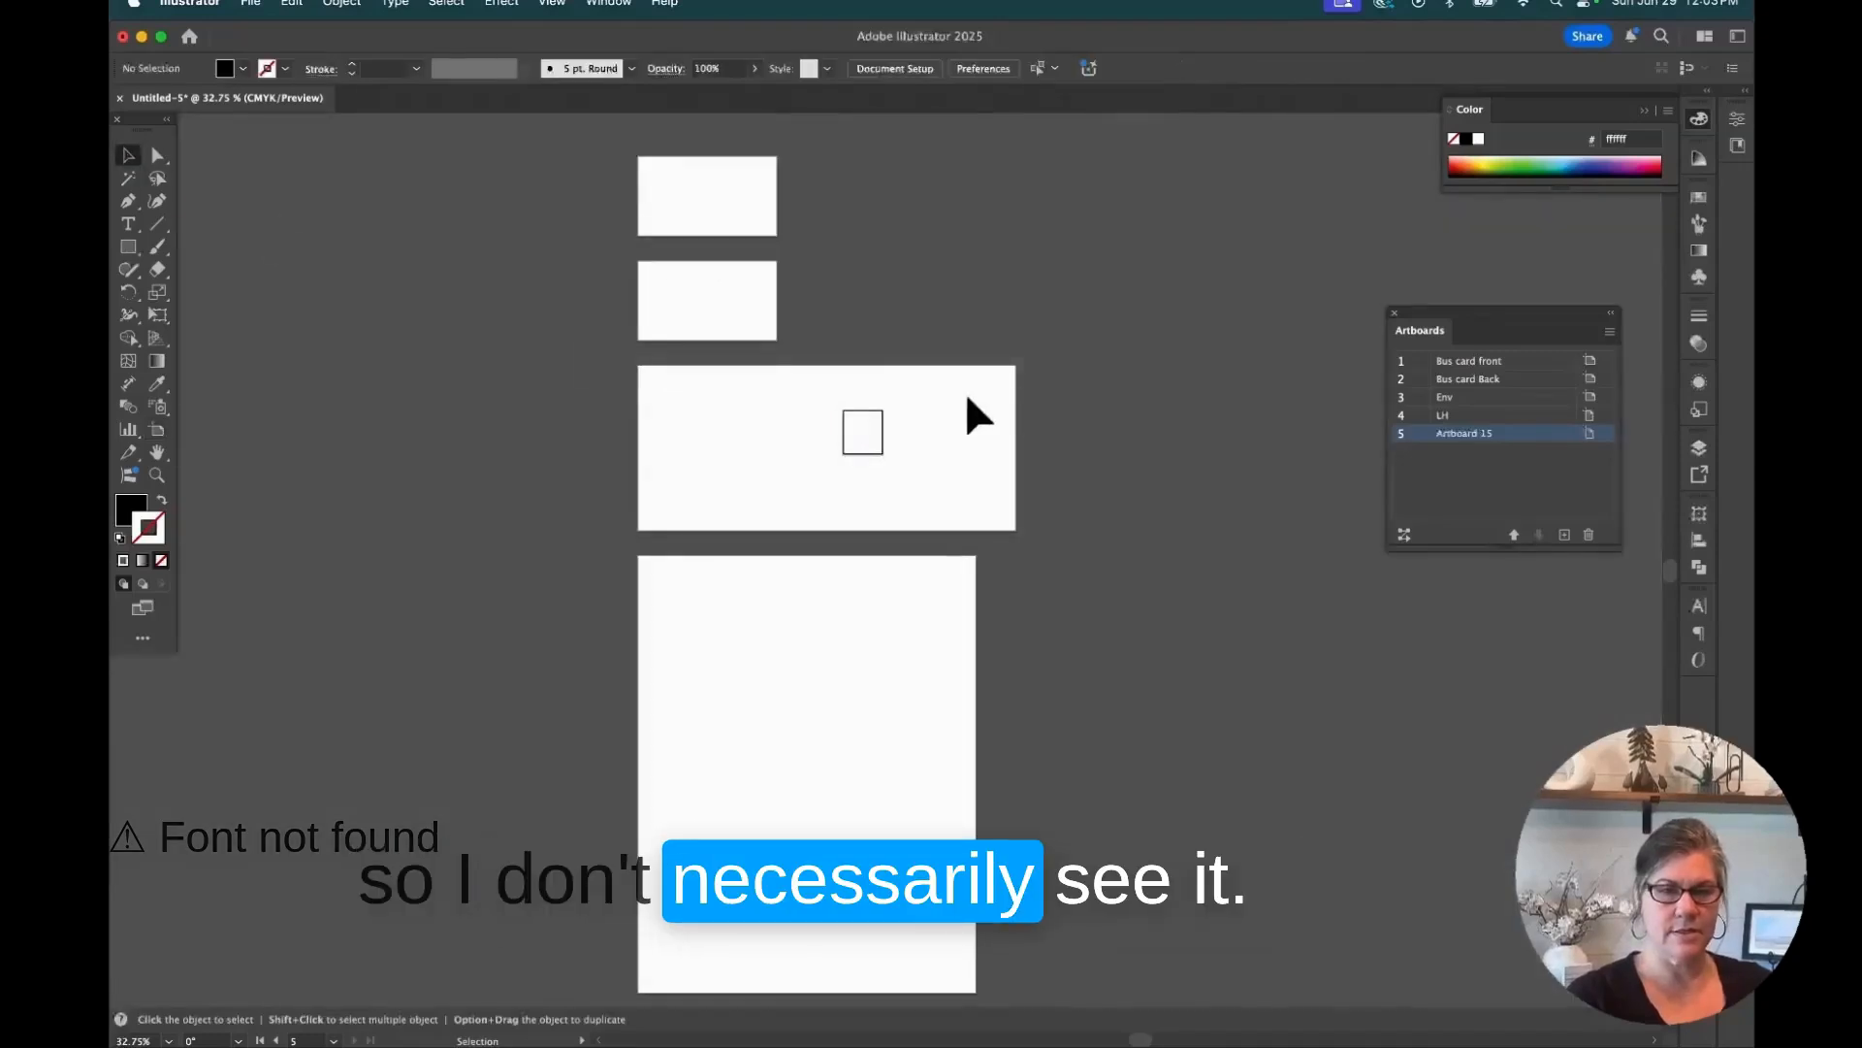
{"action": "left_click", "coordinate": [158, 433]}
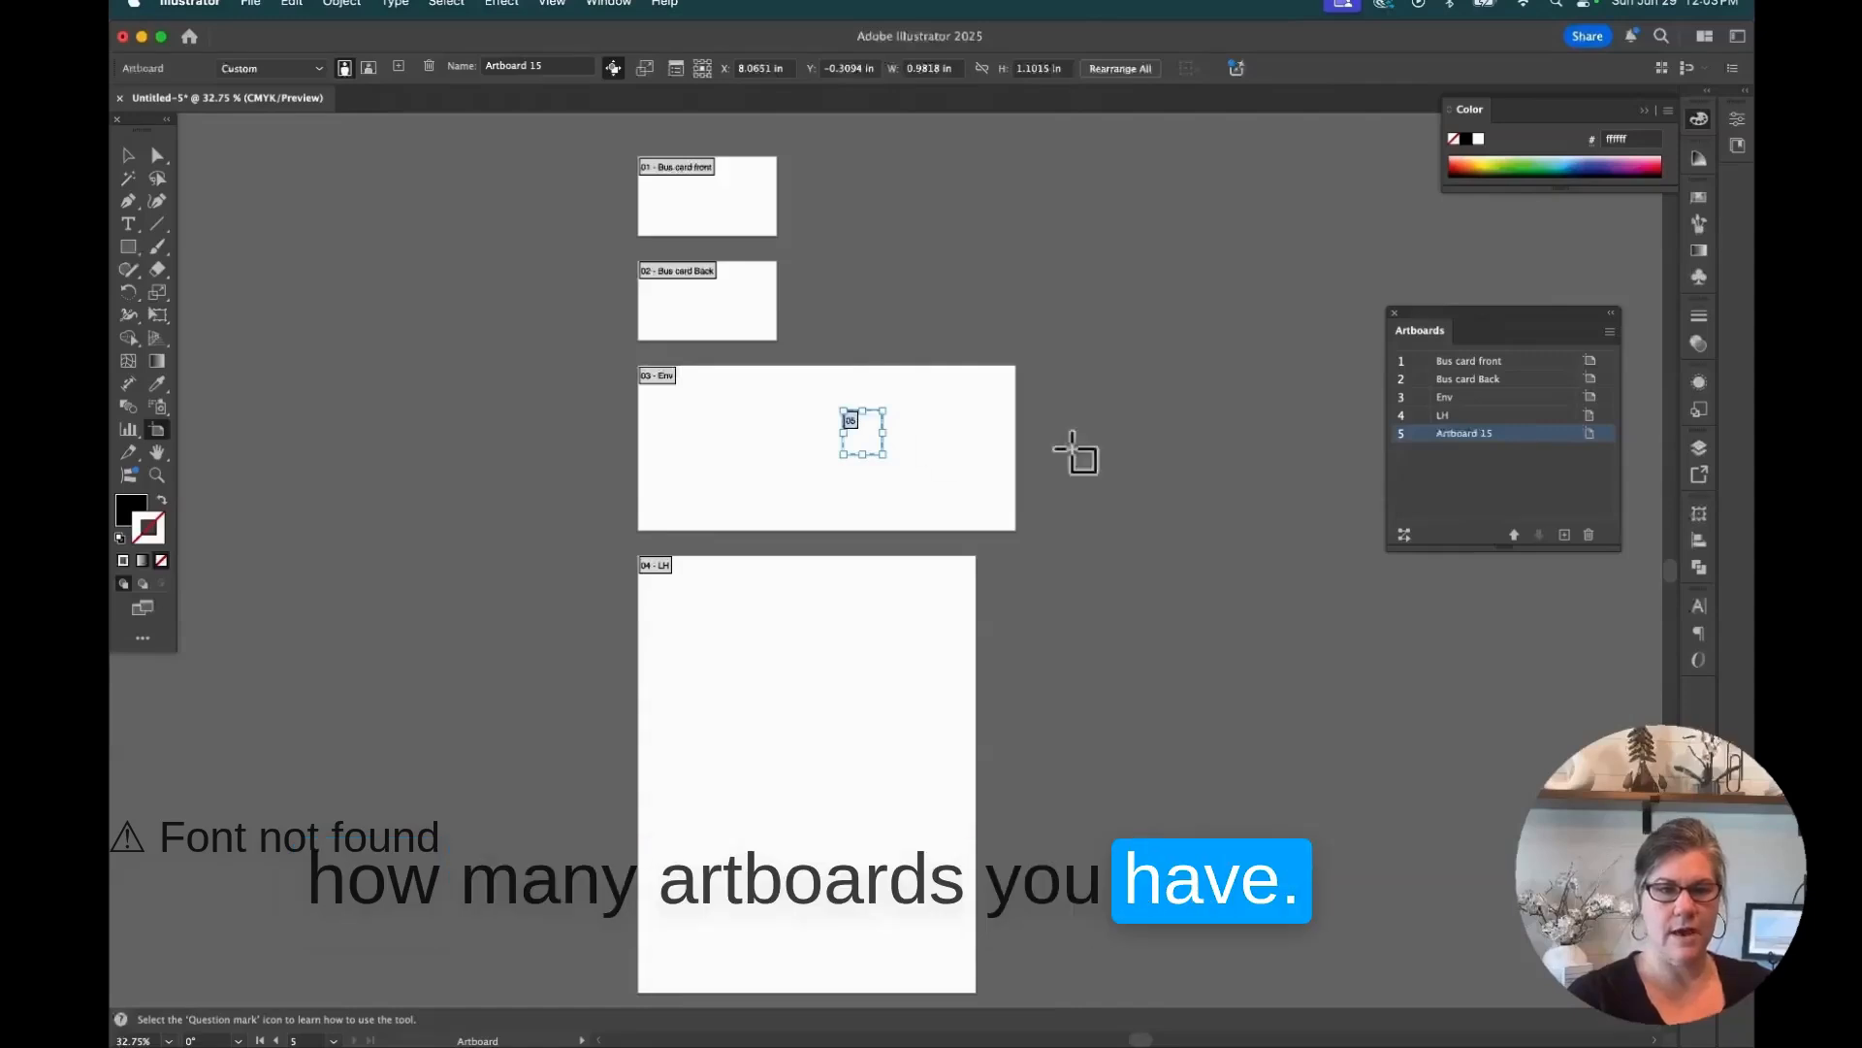
{"action": "left_click", "coordinate": [1589, 535]}
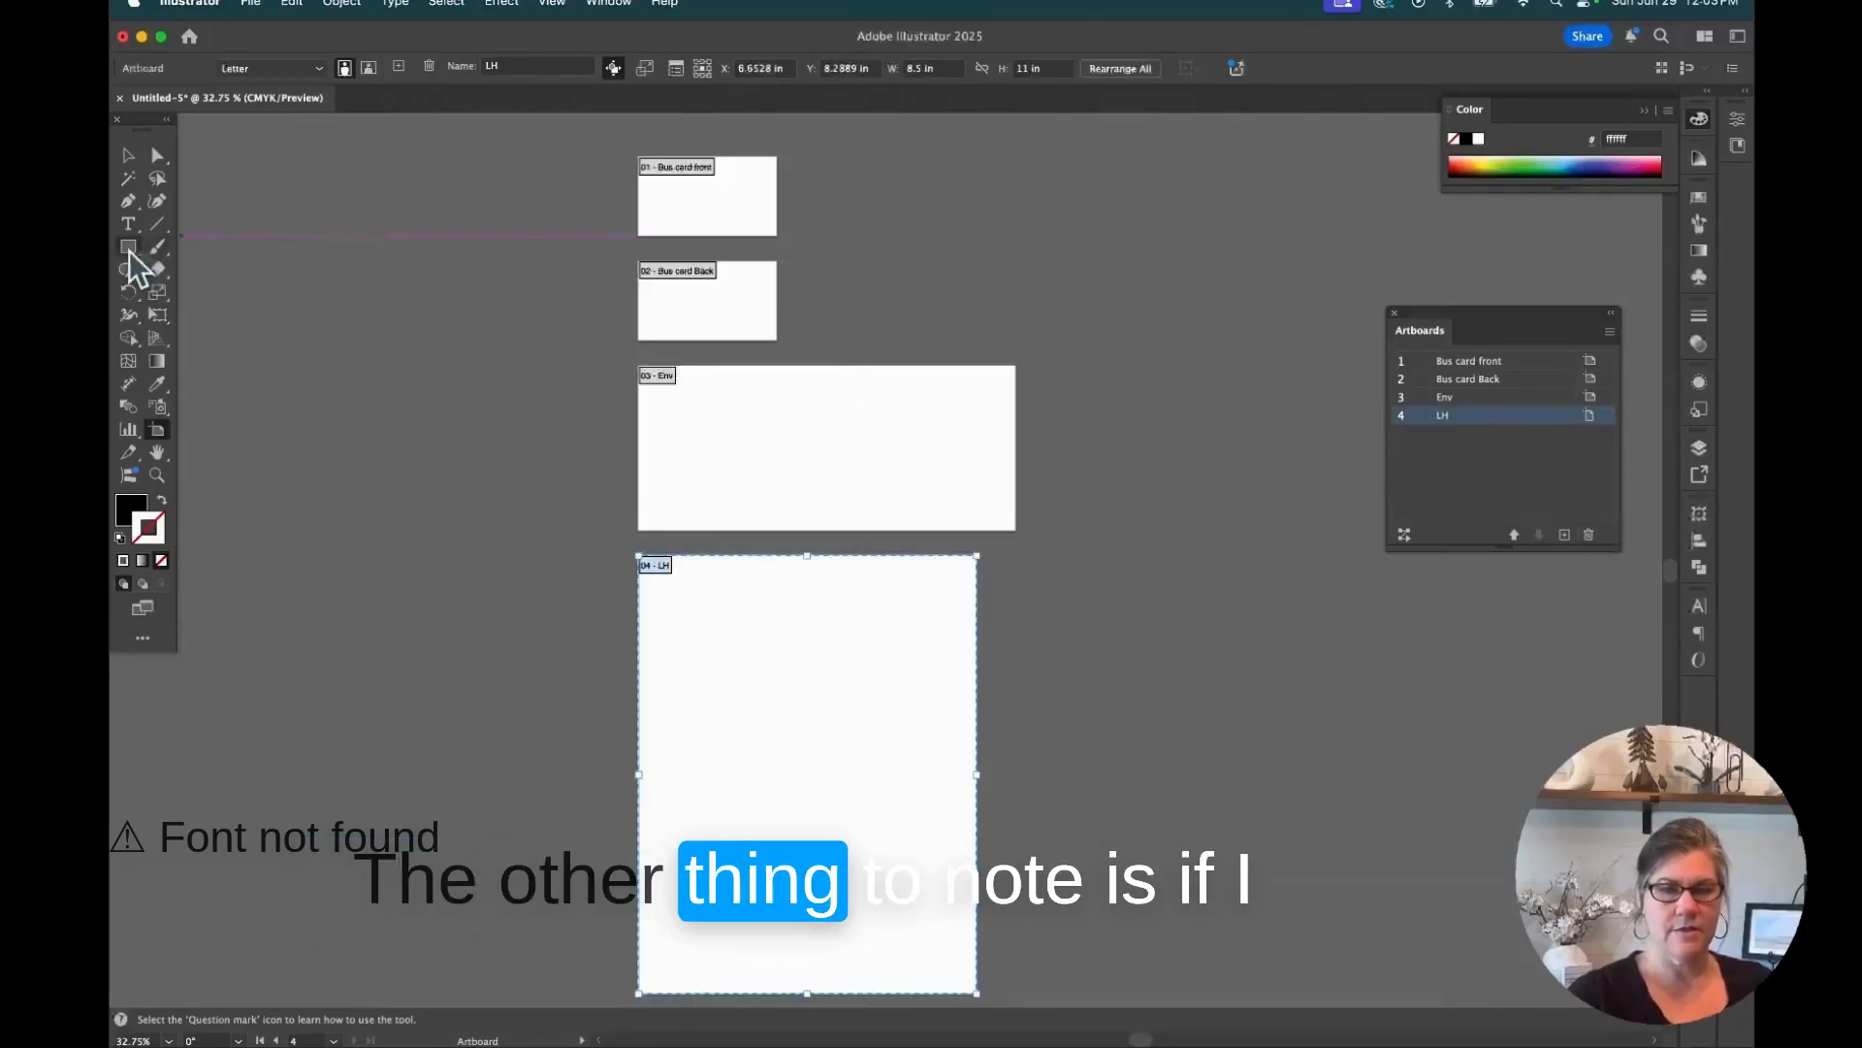
Rearrange all artboards in a single column with 0.625 in spacing and Move Artwork with Artboard enabled.
{"action": "left_click", "coordinate": [130, 156]}
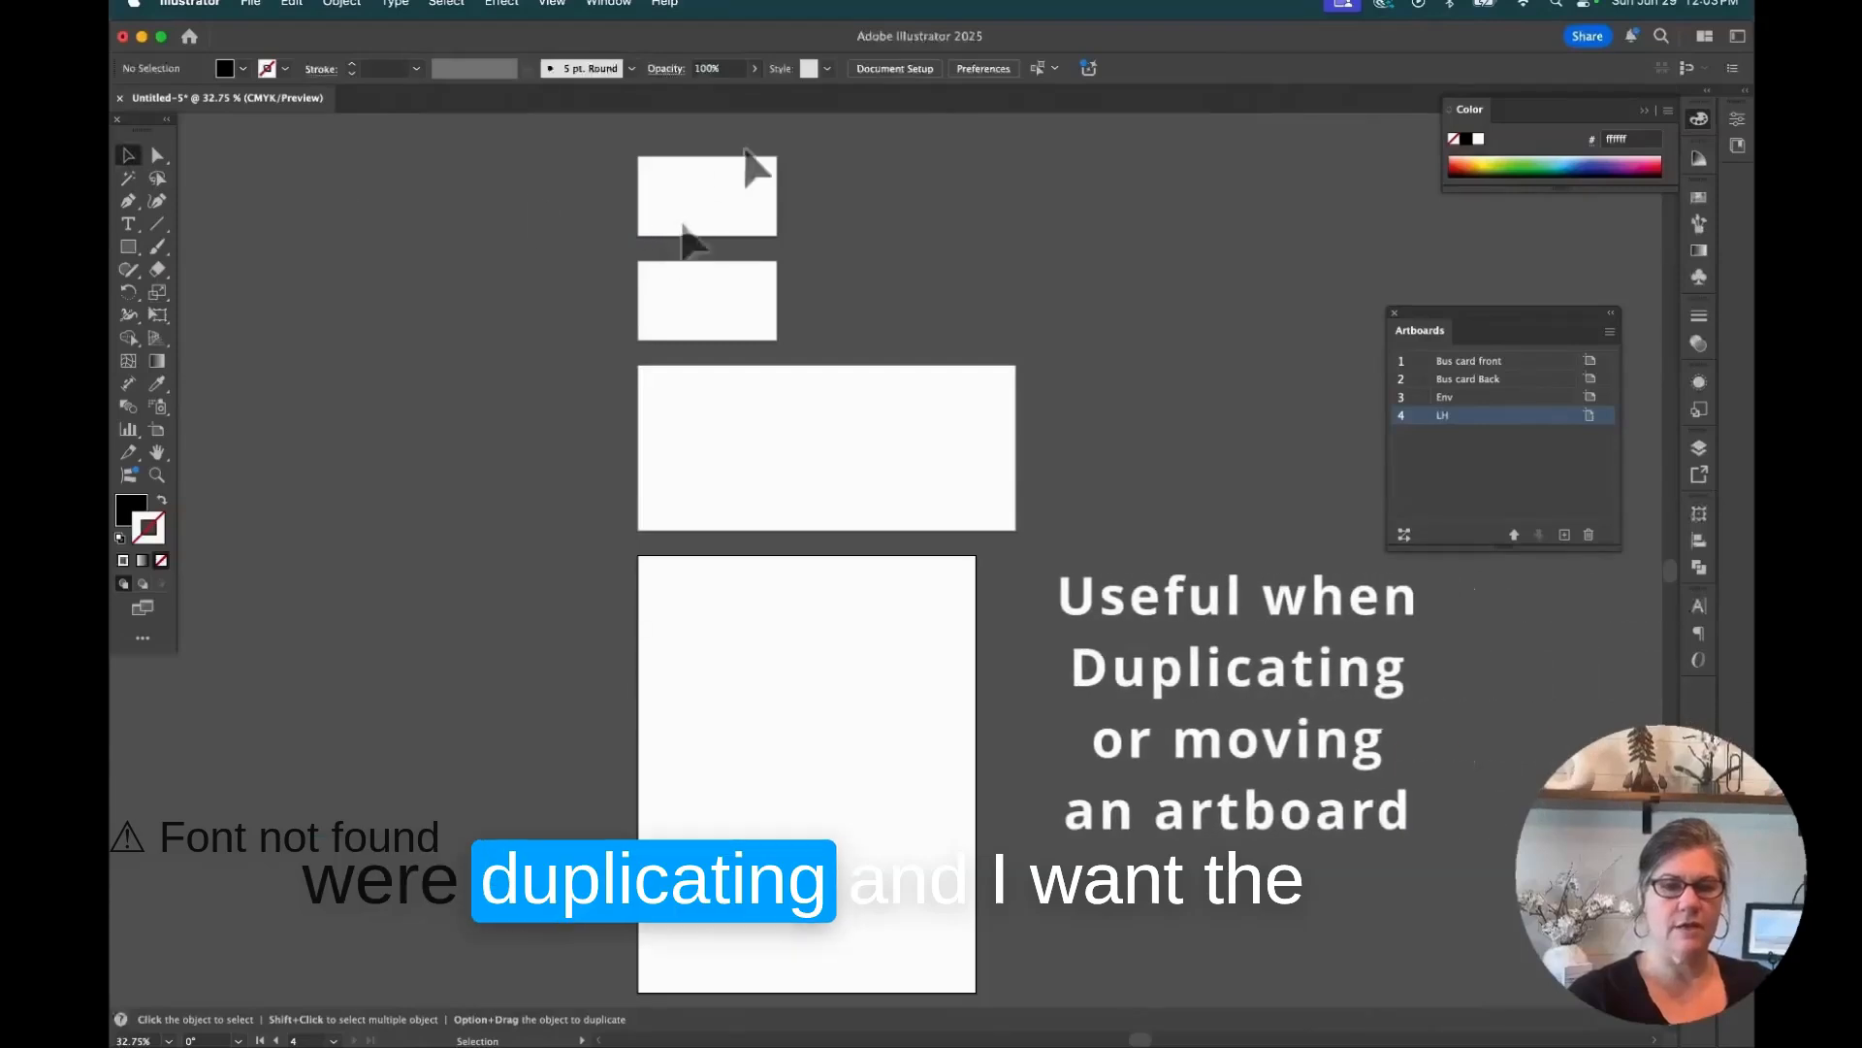
{"action": "left_click", "coordinate": [157, 430]}
{"action": "left_click", "coordinate": [685, 161]}
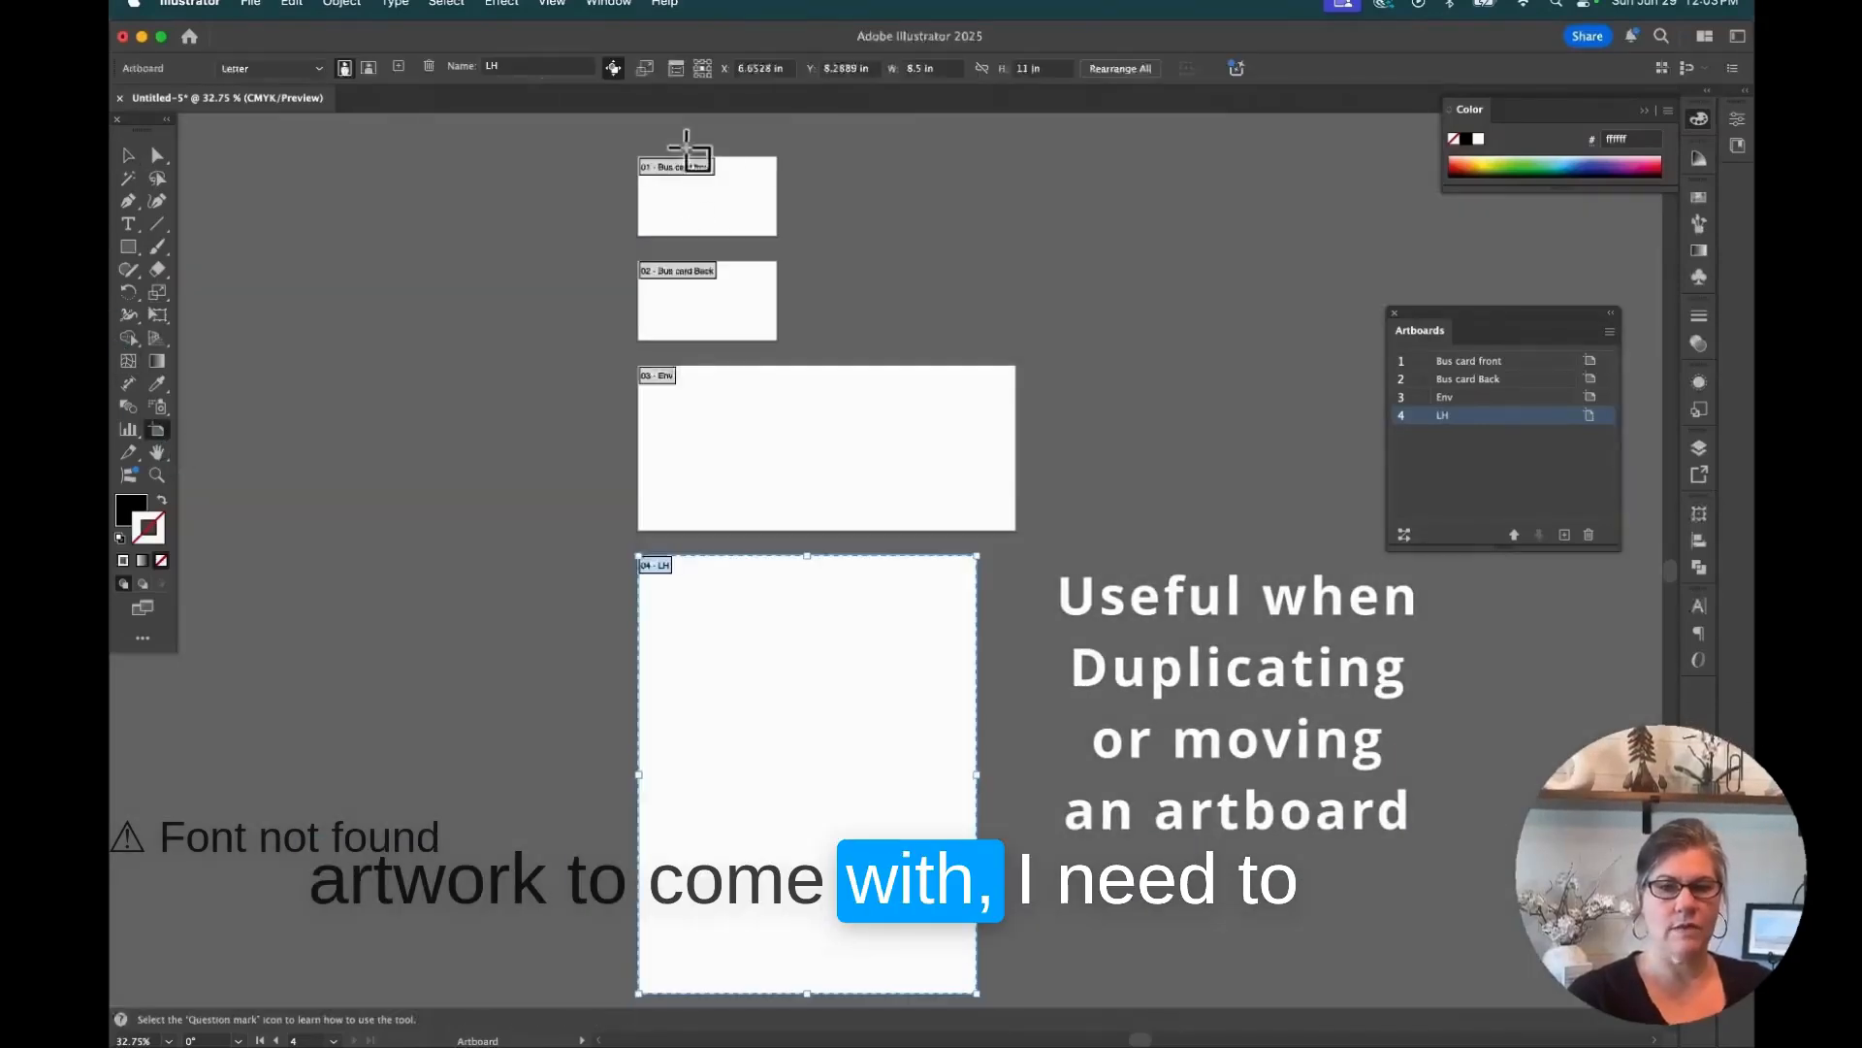
{"action": "left_click", "coordinate": [1117, 69]}
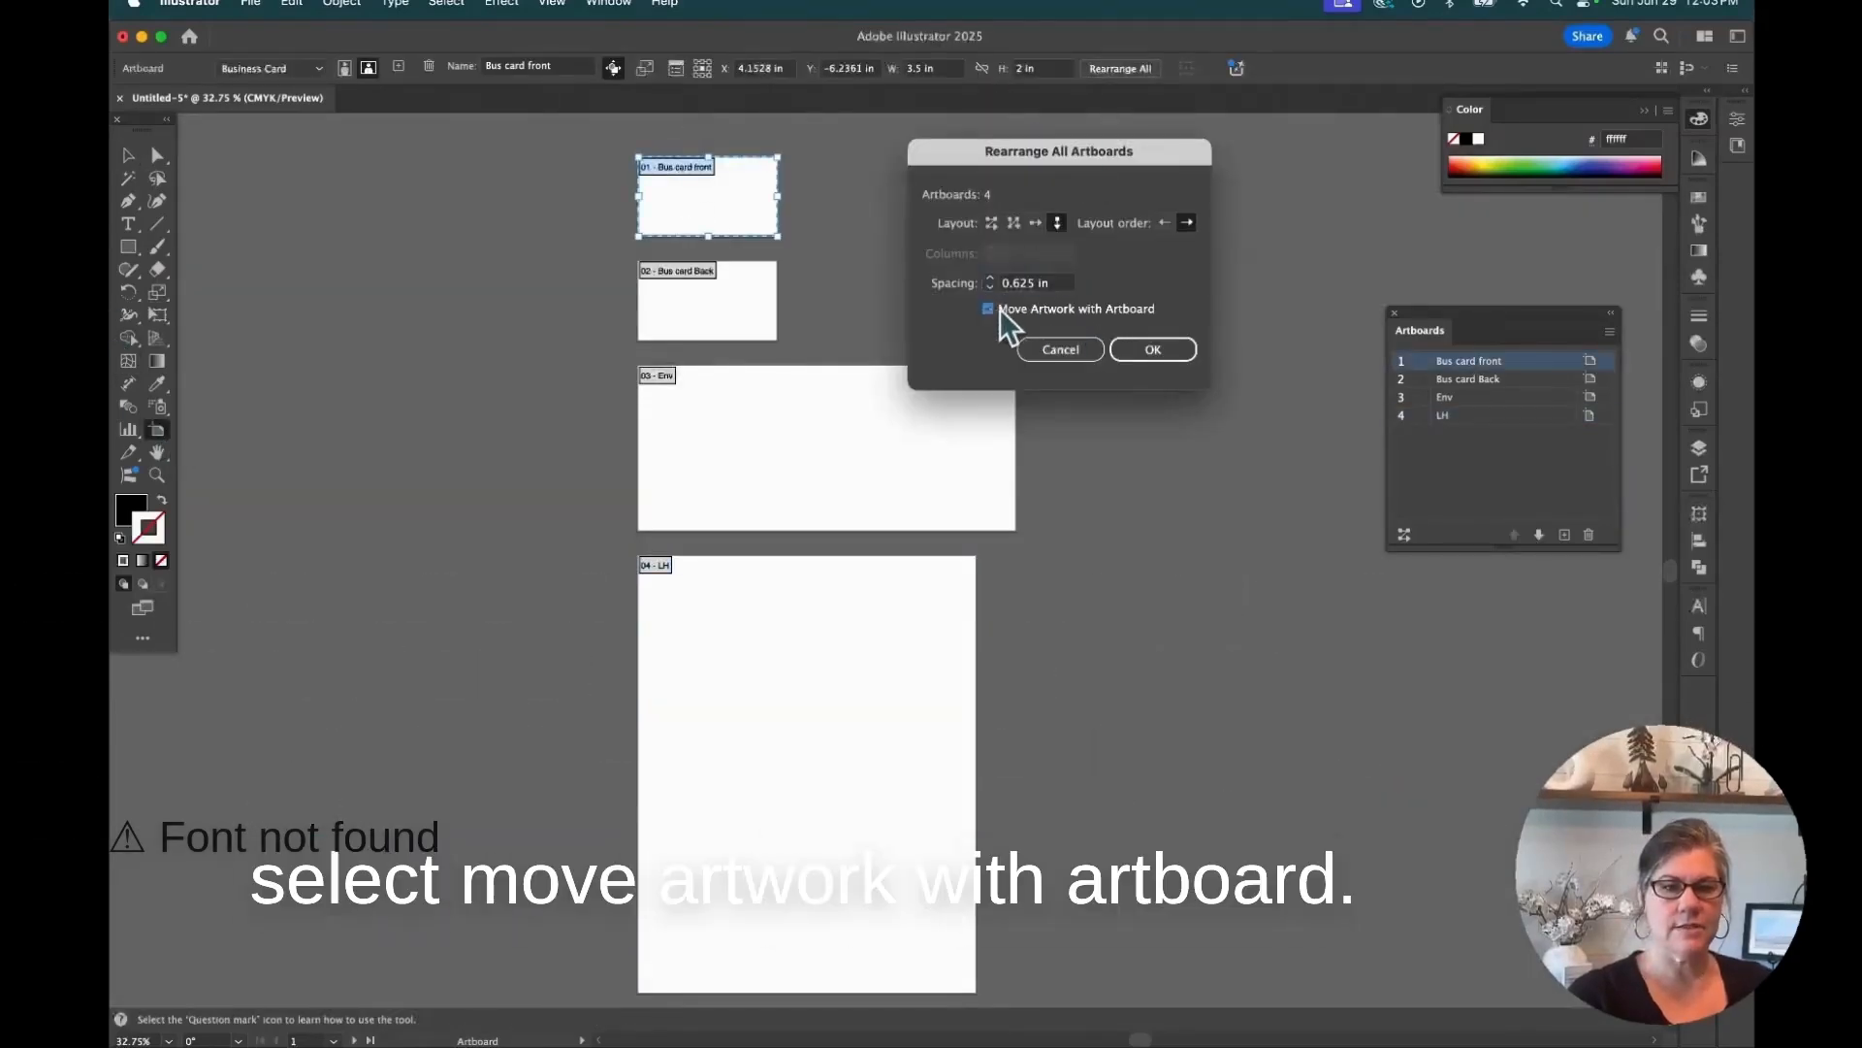
{"action": "left_click", "coordinate": [1153, 351]}
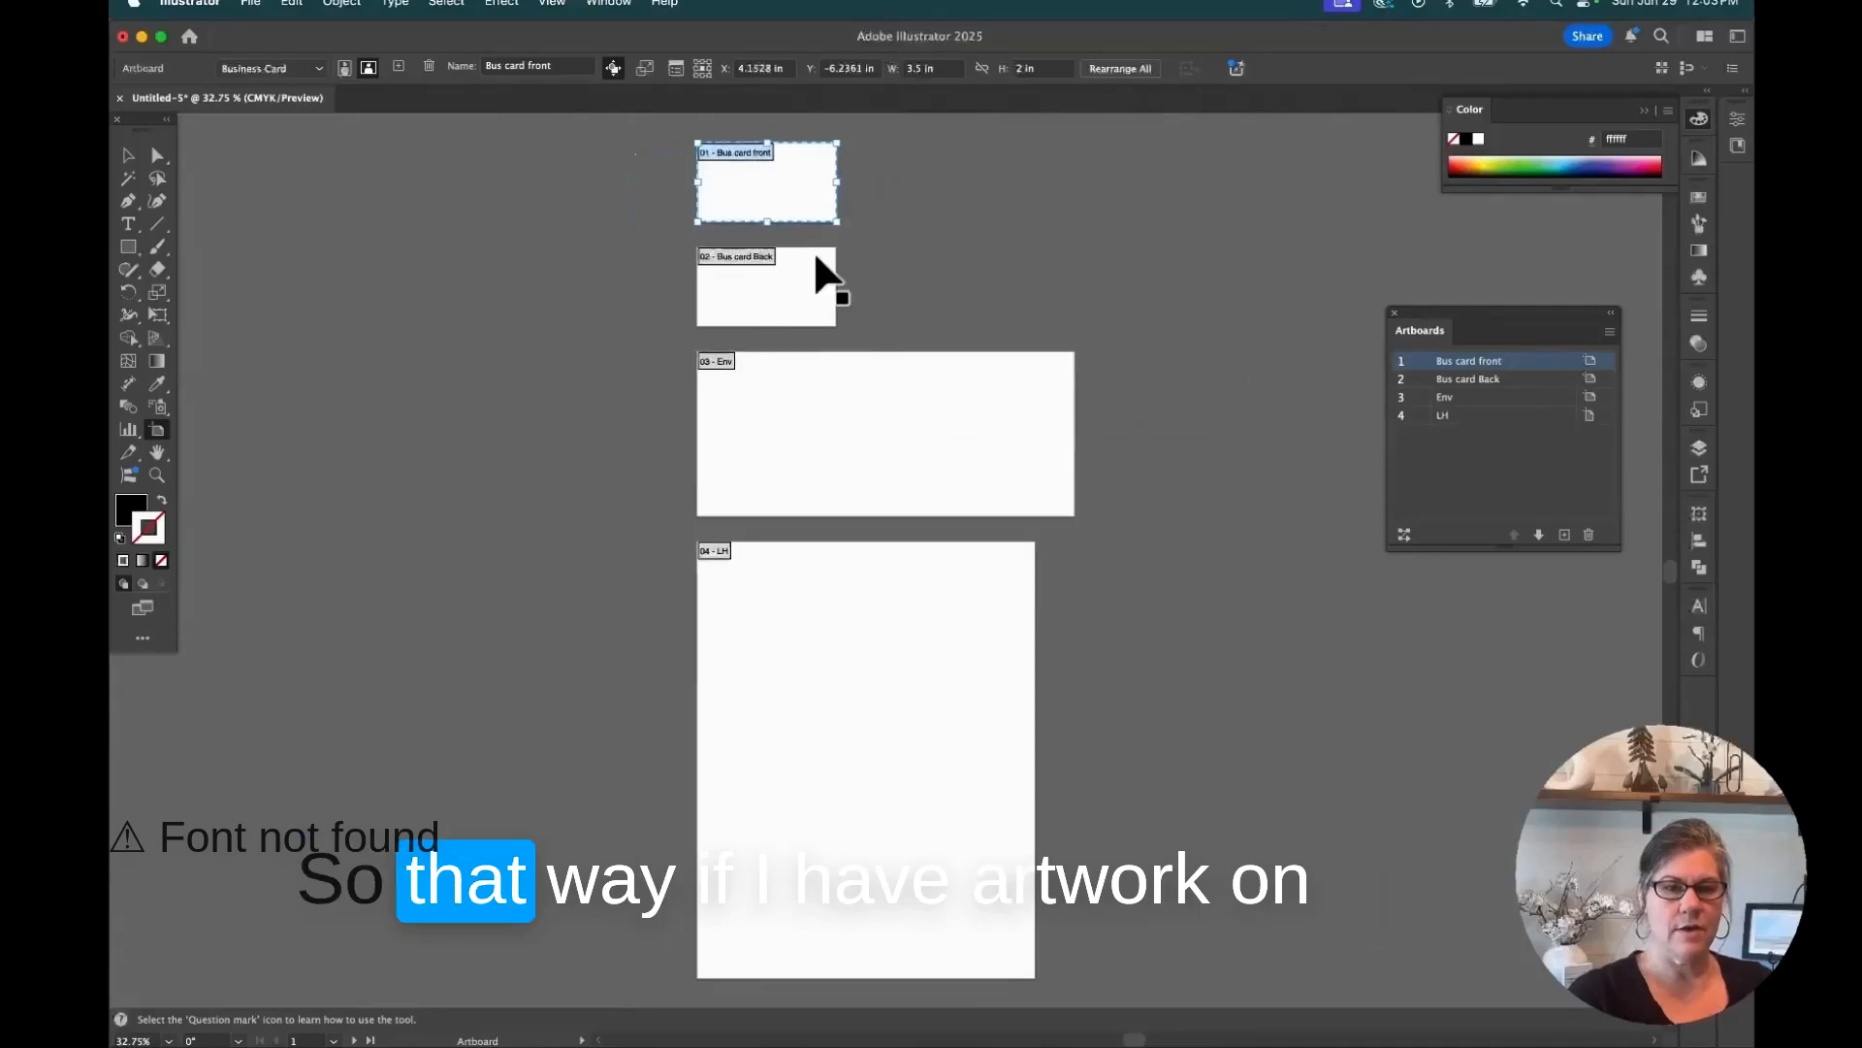
Draw a small black square on Bus card front and move that artboard beside Bus card Back, at about X 0.23 in, Y -3.61 in.
{"action": "left_click", "coordinate": [127, 247]}
{"action": "left_click_drag", "start_coordinate": [756, 156], "coordinate": [563, 289]}
{"action": "left_click", "coordinate": [157, 430]}
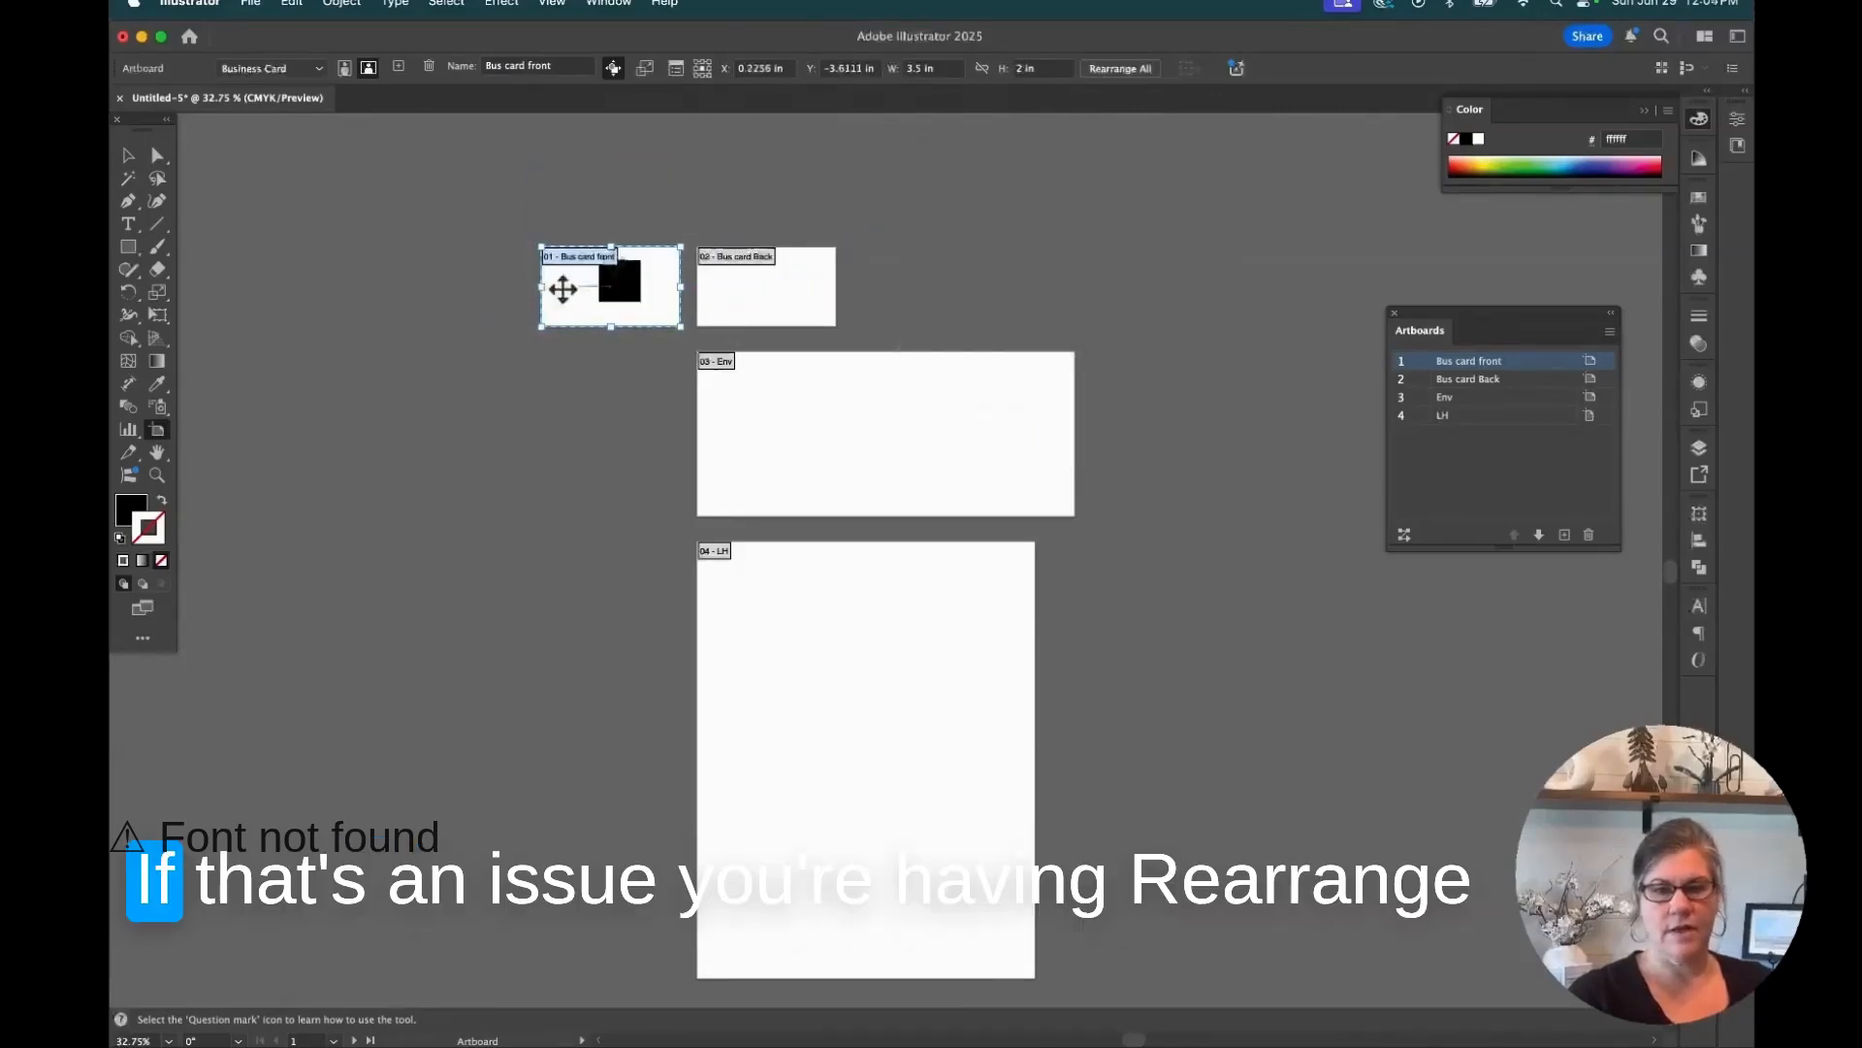
Rearrange the artboards back into one column at 0.625 in spacing, keeping the black square's artwork moving with its artboard.
{"action": "left_click", "coordinate": [1120, 68]}
{"action": "left_click", "coordinate": [1052, 310]}
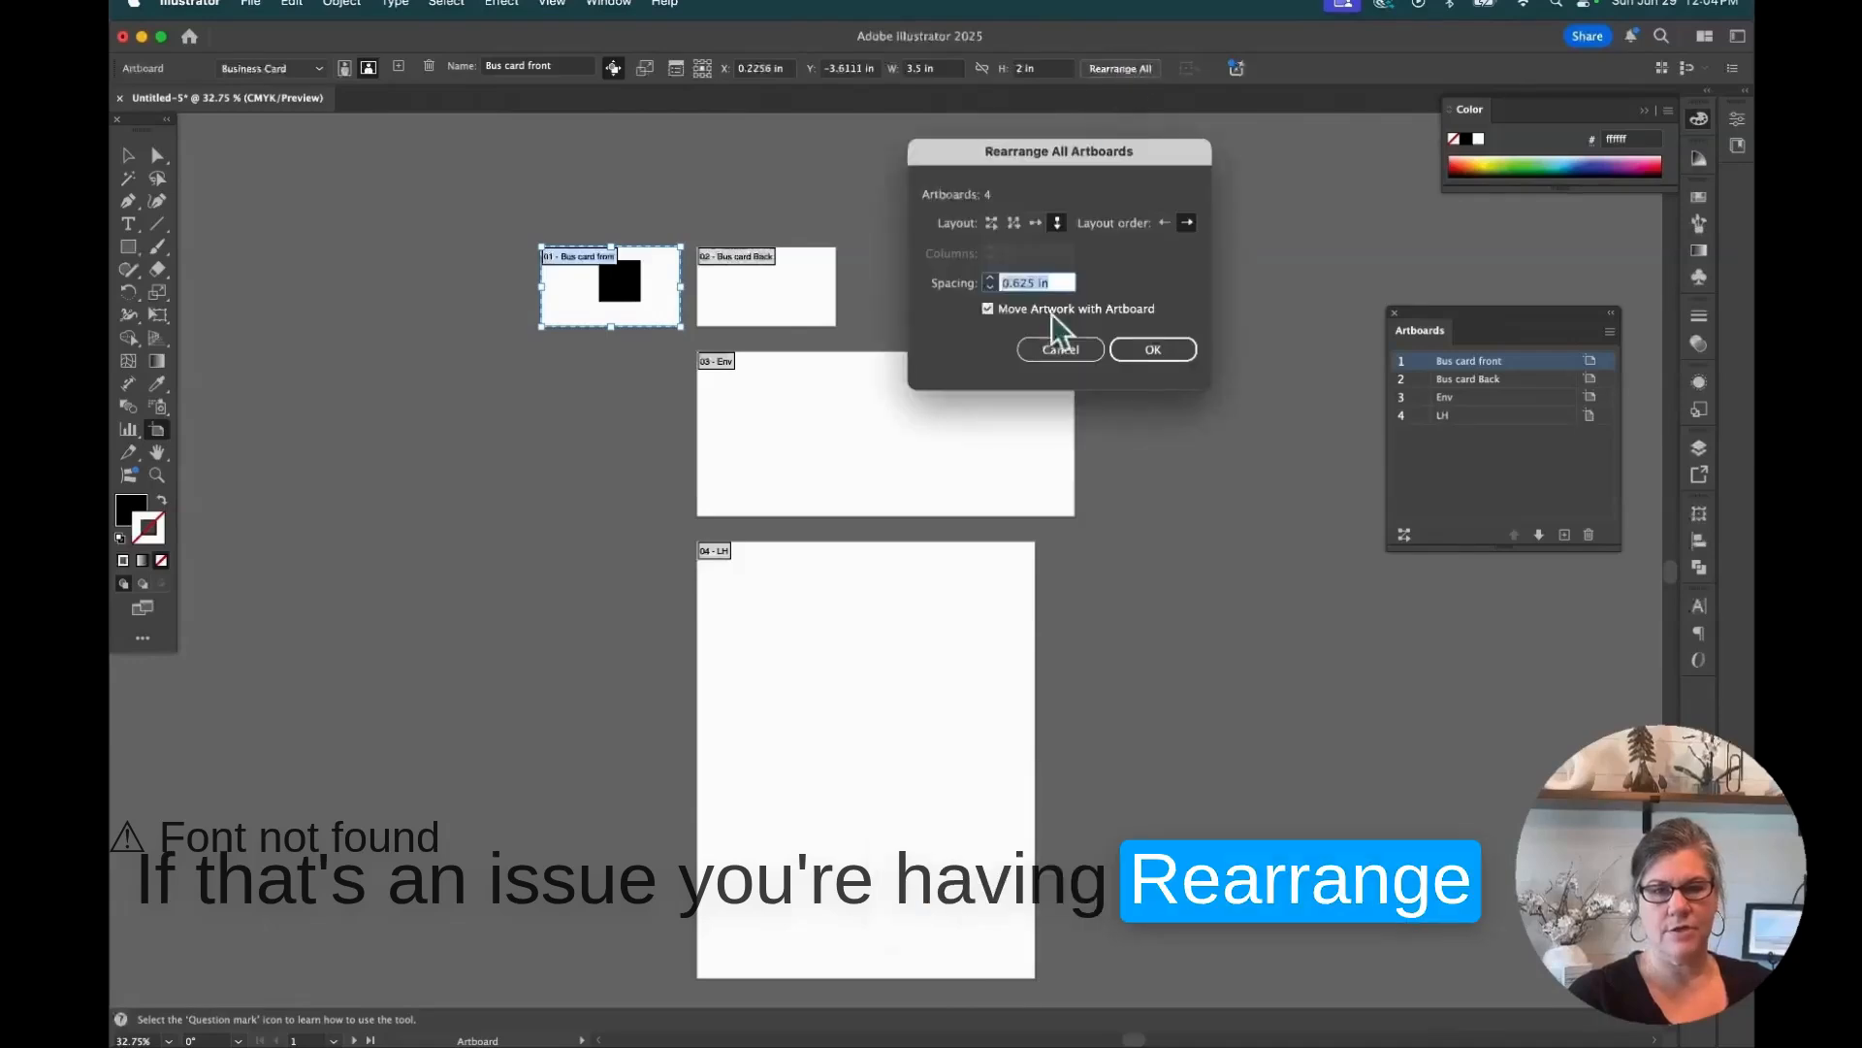
{"action": "left_click", "coordinate": [1160, 351]}
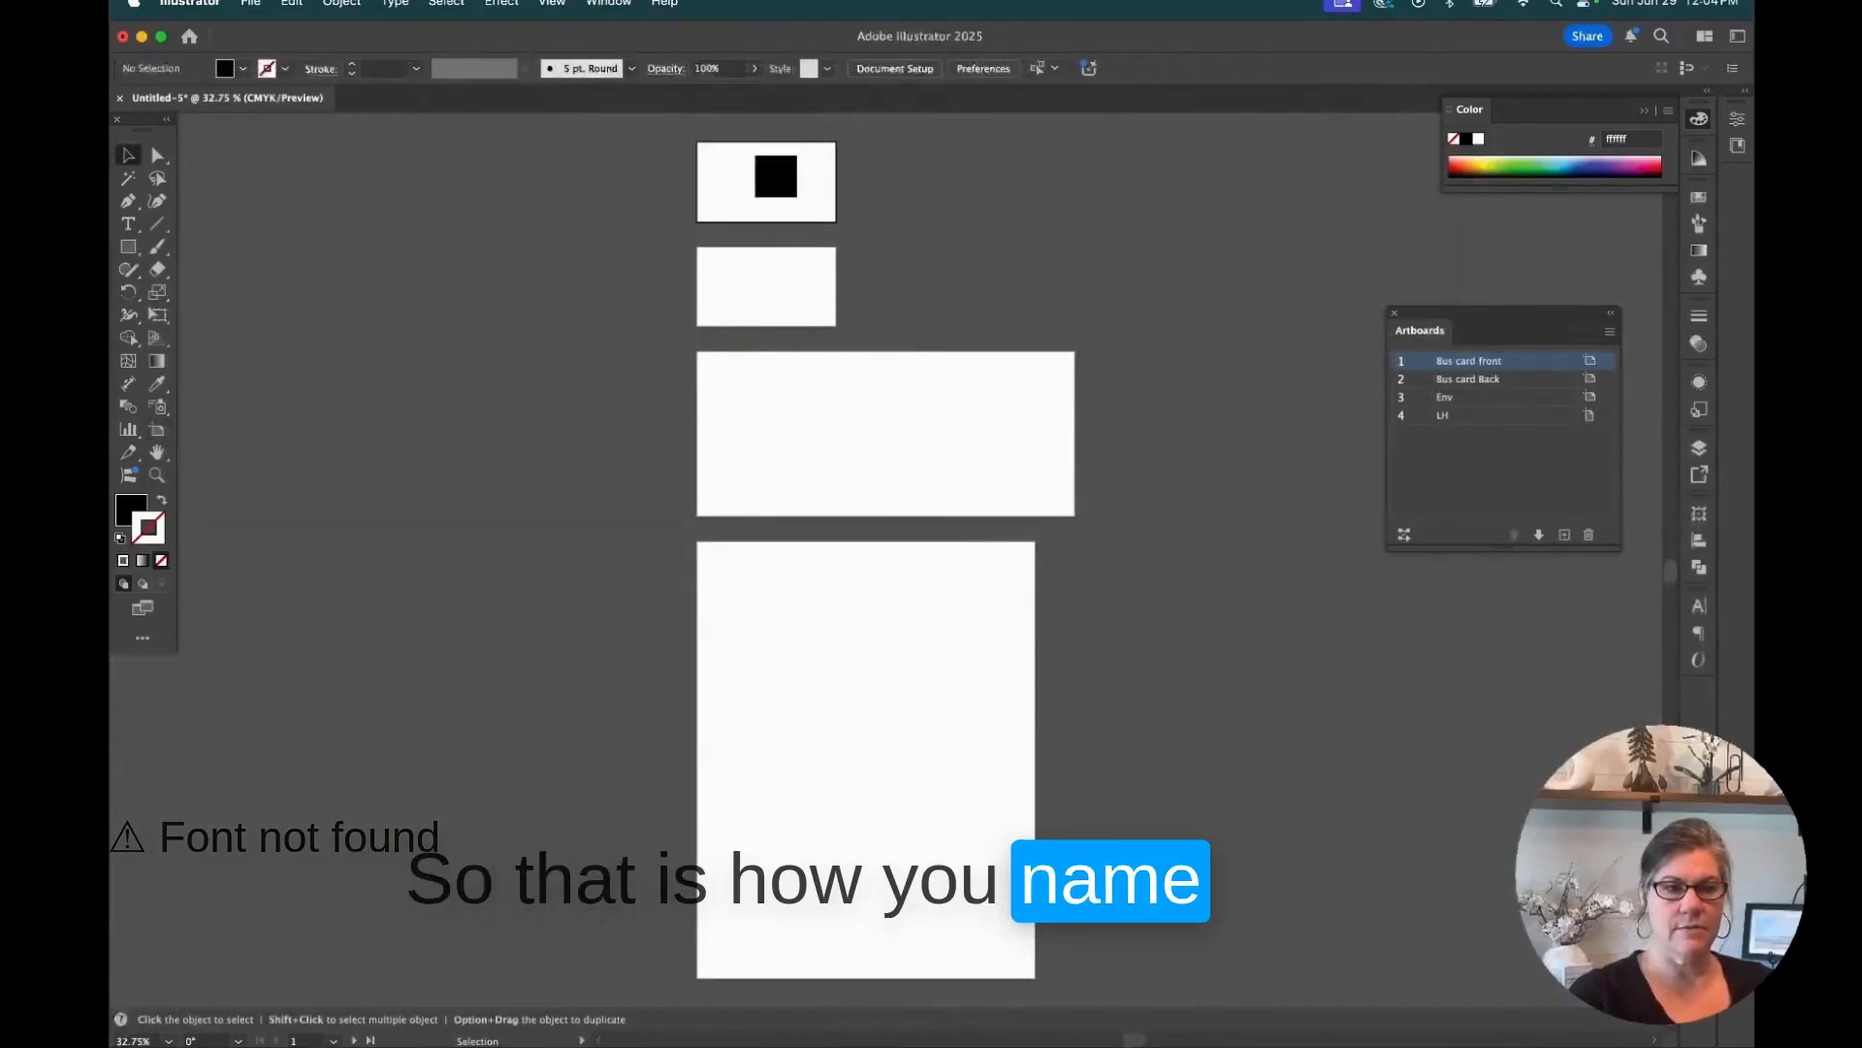